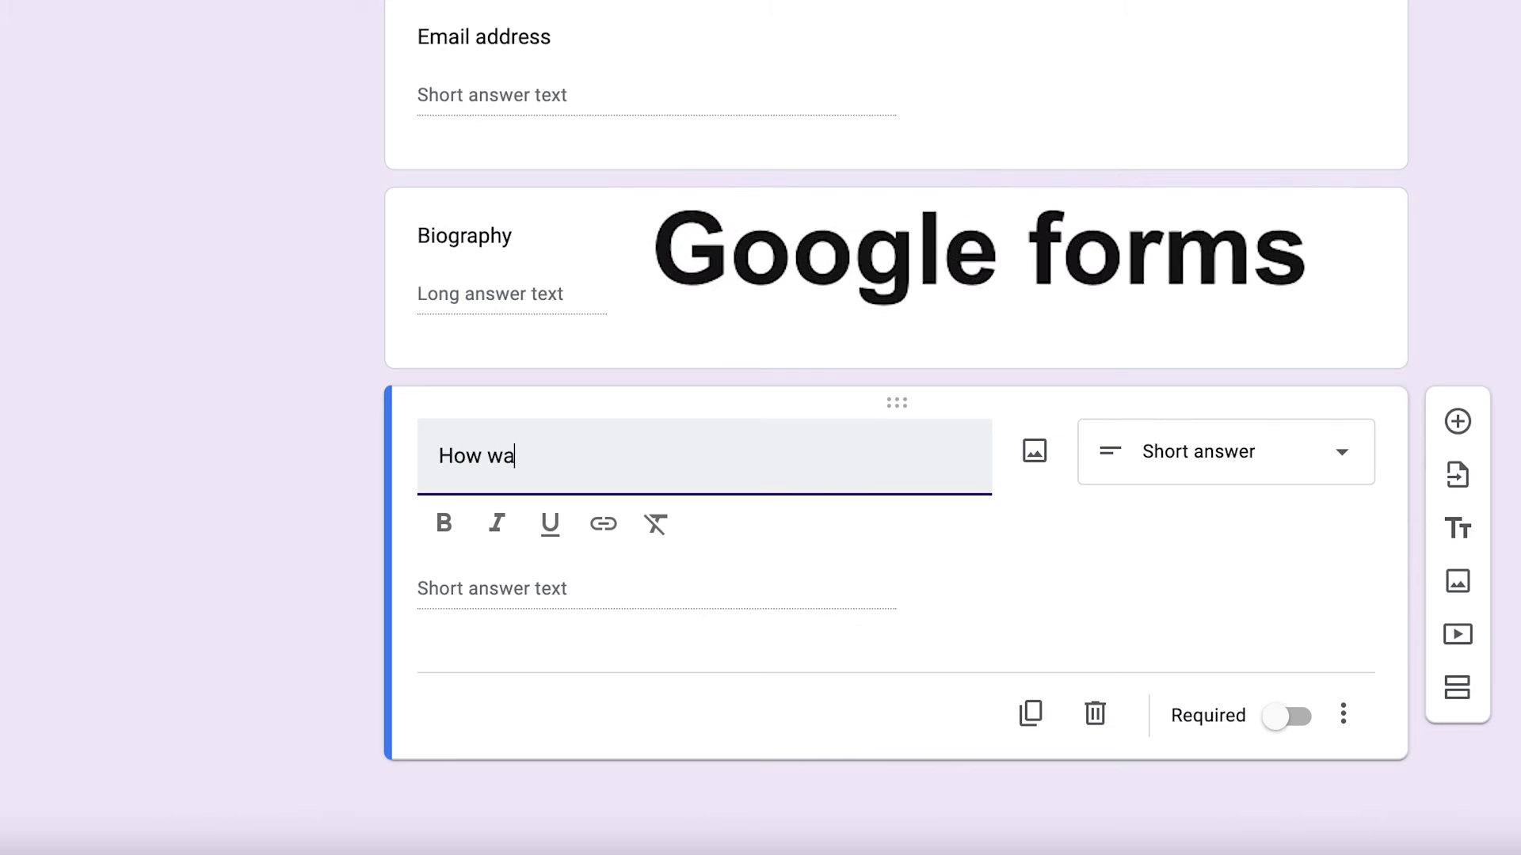
# Finish the new question's title as "How was your day?" and change its answer type to Checkboxes.
pyautogui.write('ur day?')
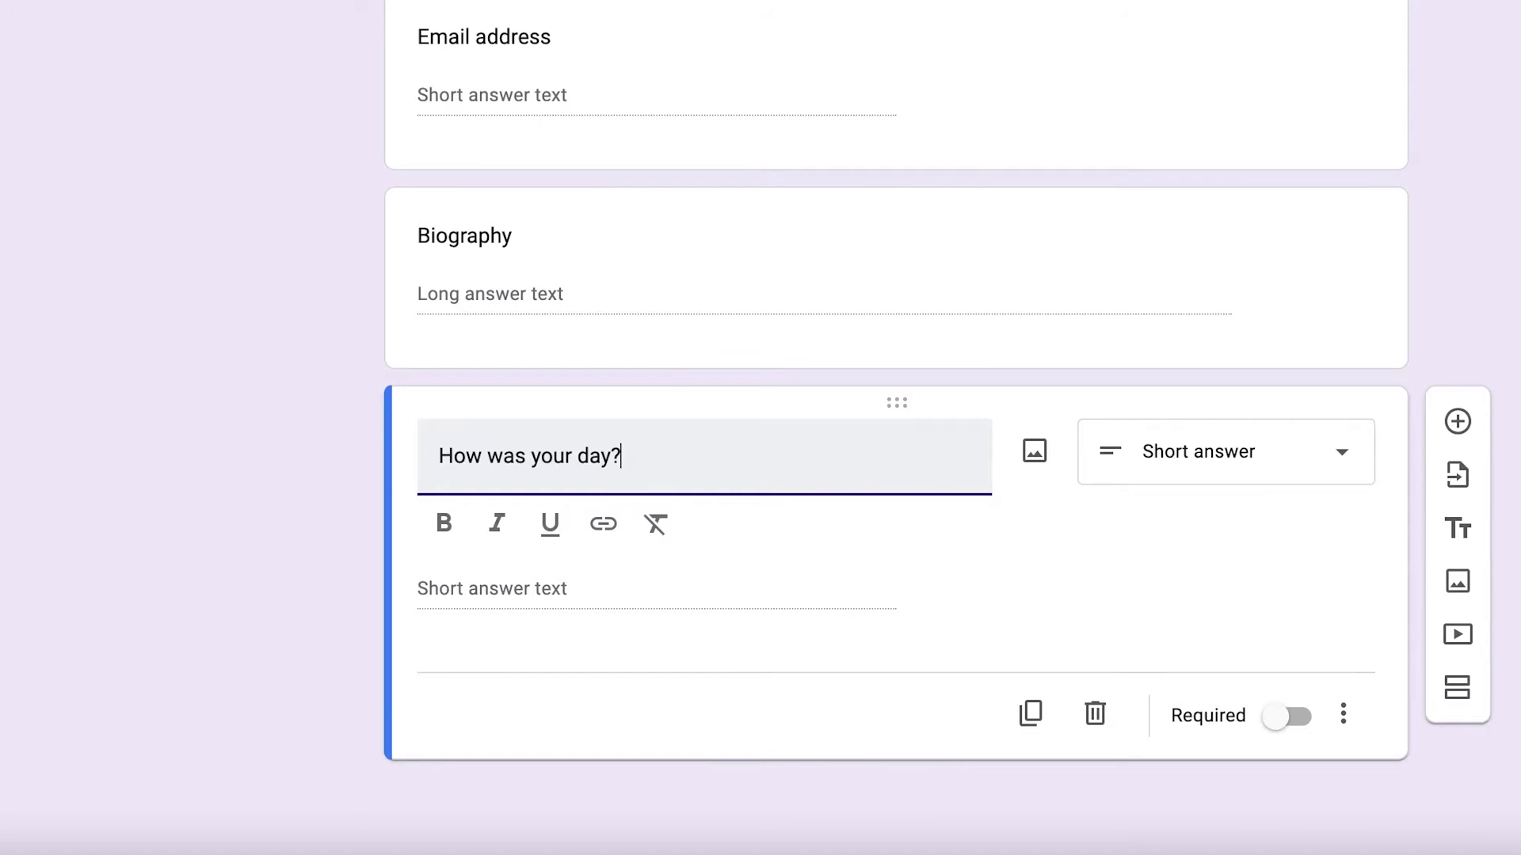
pyautogui.click(1236, 455)
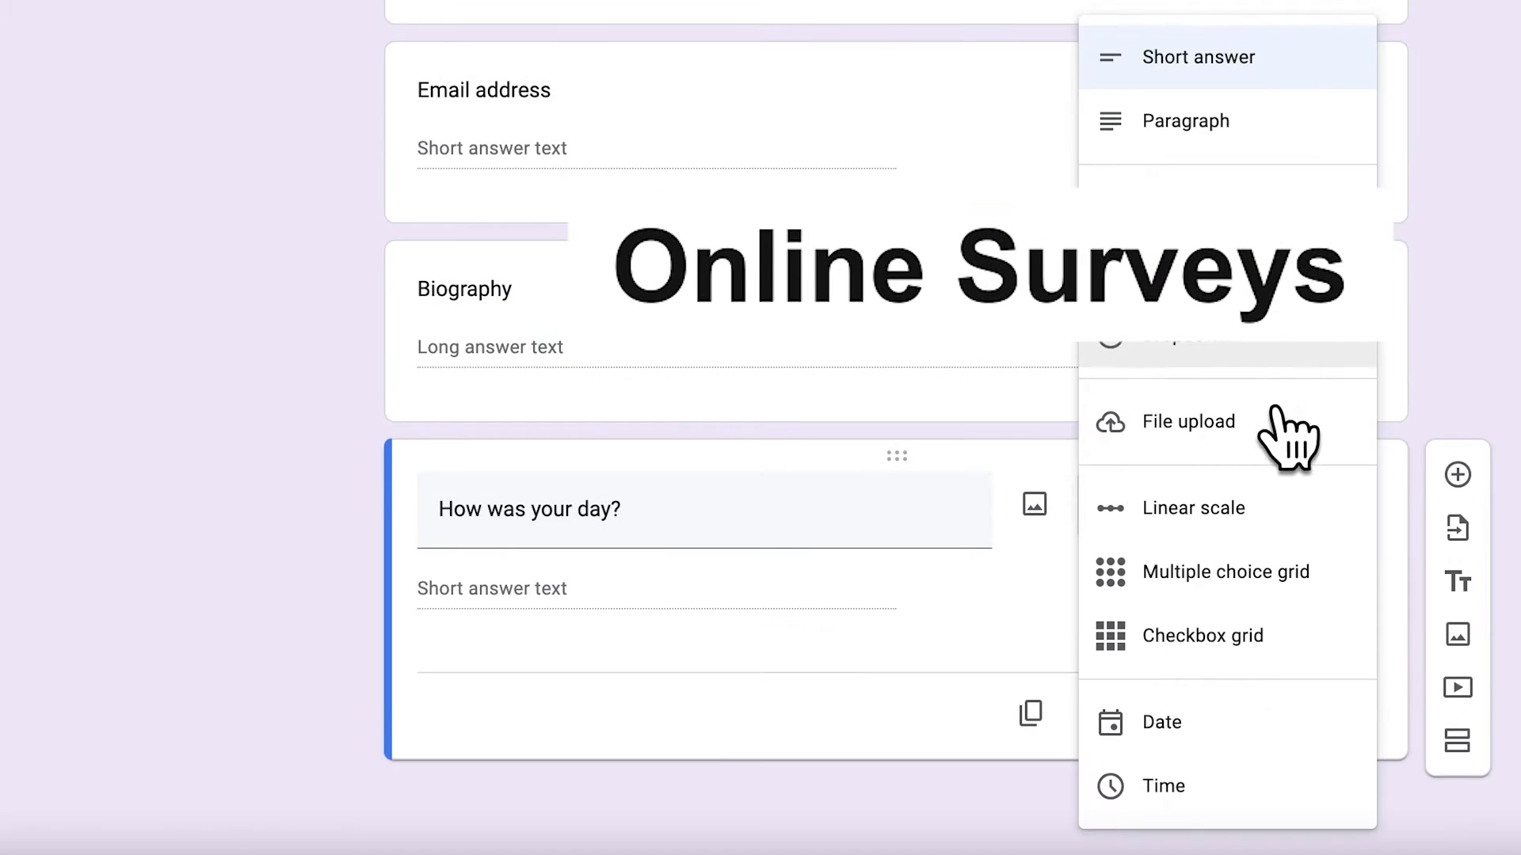
pyautogui.click(1261, 287)
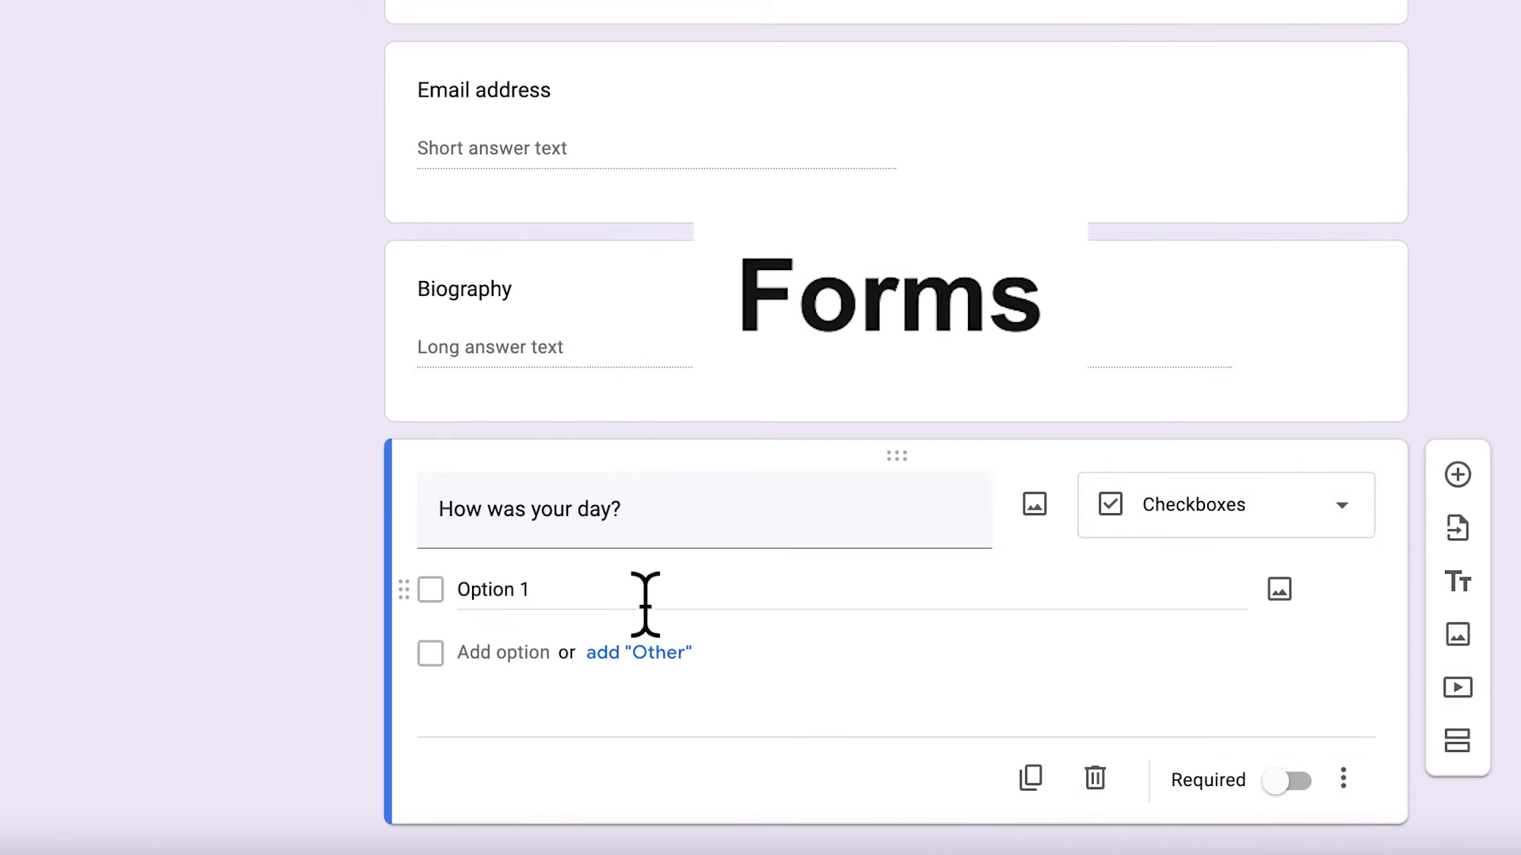
# Give the "How was your day?" question the options "Very good", "Not so good" and "bad", plus an "Other" option.
pyautogui.click(492, 590)
pyautogui.write('Very ggo')
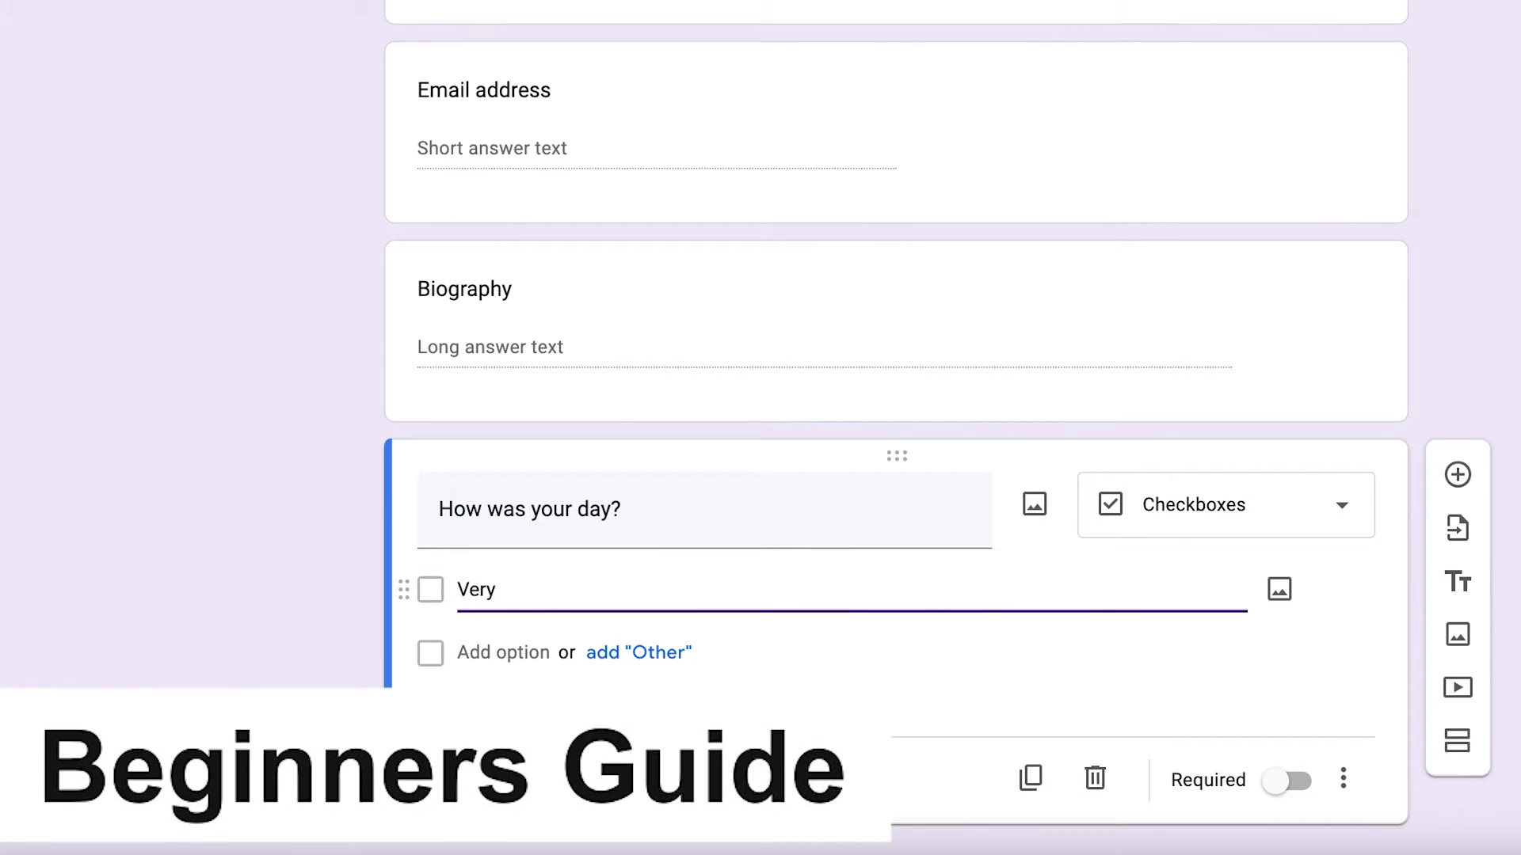
pyautogui.press('BackSpace')
pyautogui.press('BackSpace')
pyautogui.write('oog')
pyautogui.press('BackSpace')
pyautogui.write('d')
pyautogui.press('Return')
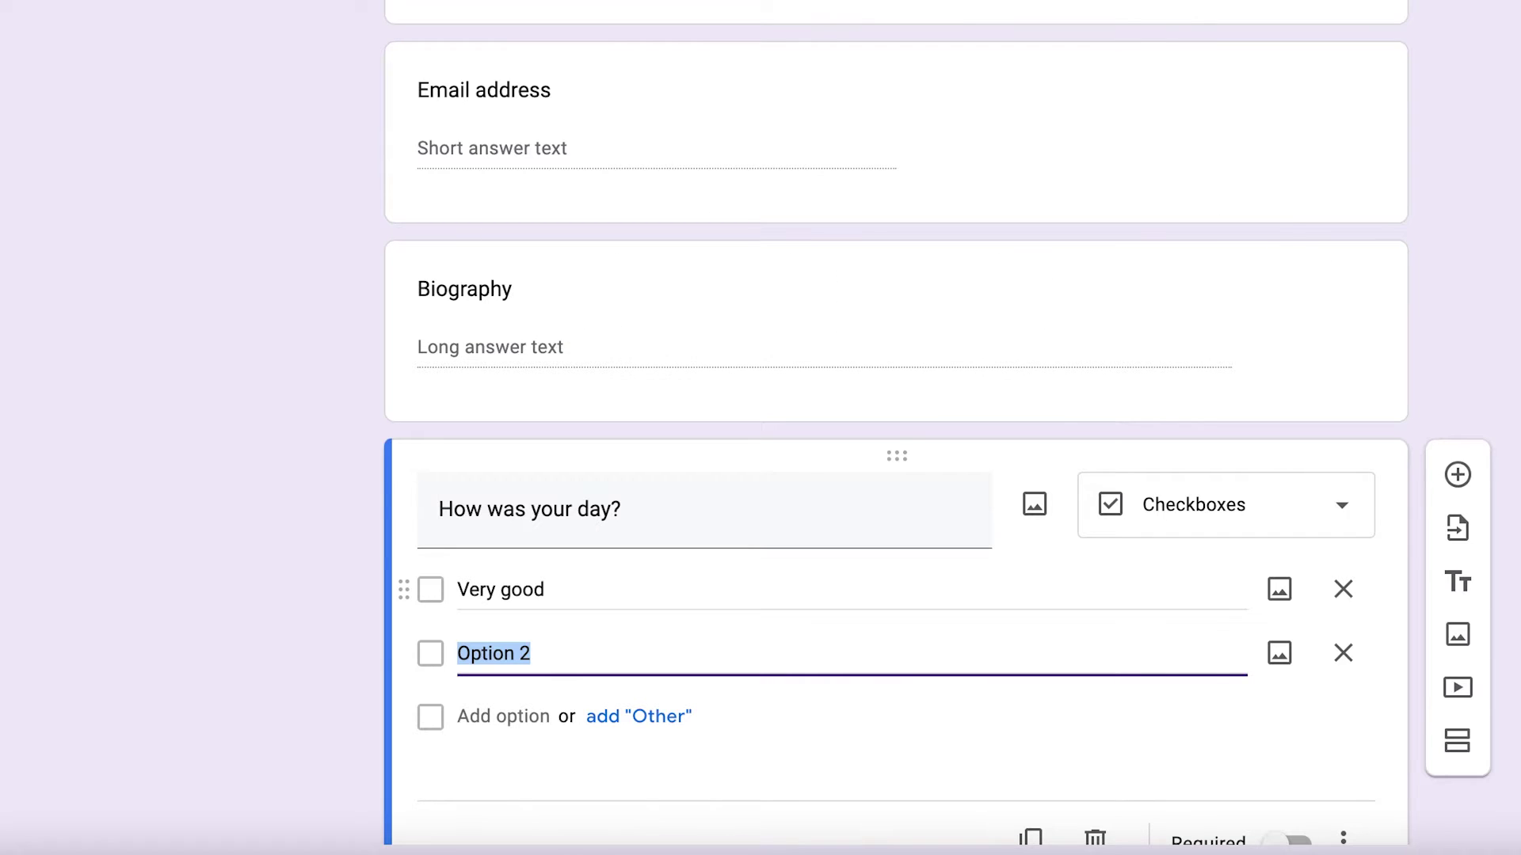
pyautogui.write('Not so good')
pyautogui.press('Return')
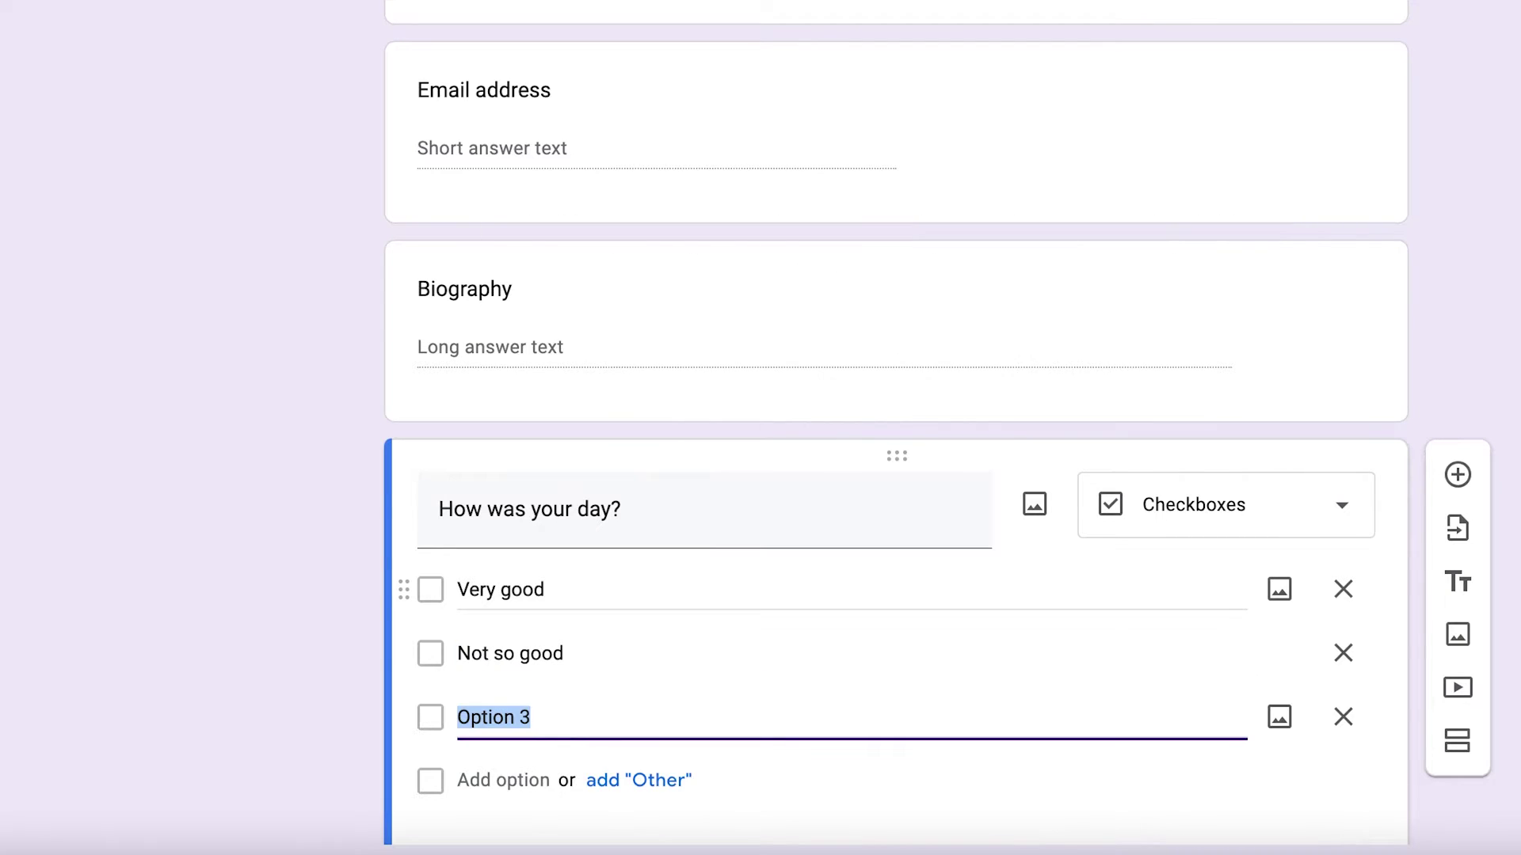
pyautogui.write('bad')
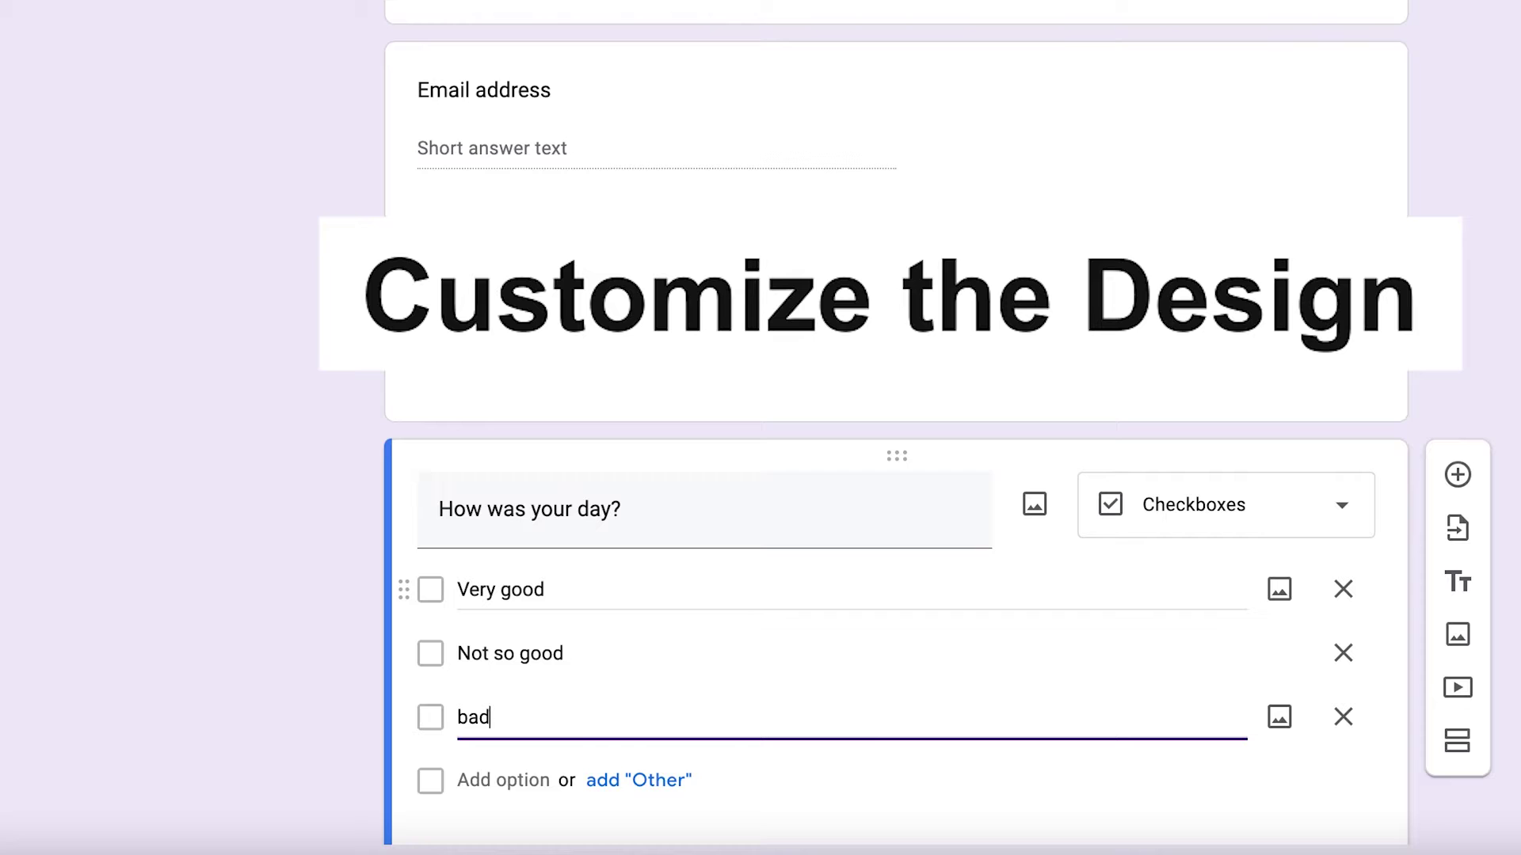
pyautogui.click(639, 780)
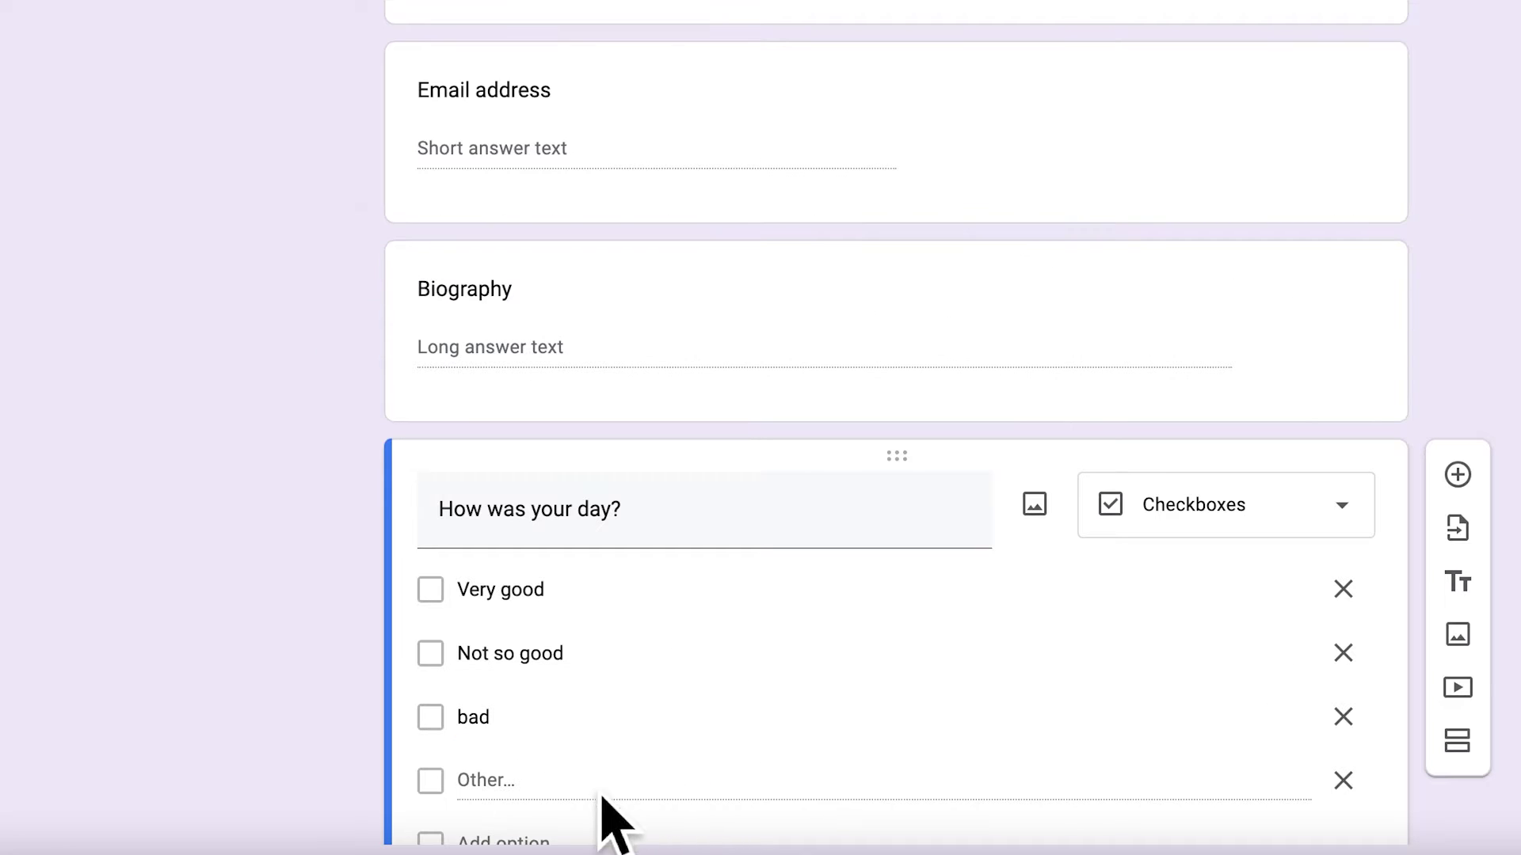
pyautogui.scroll(-3, 805, 805)
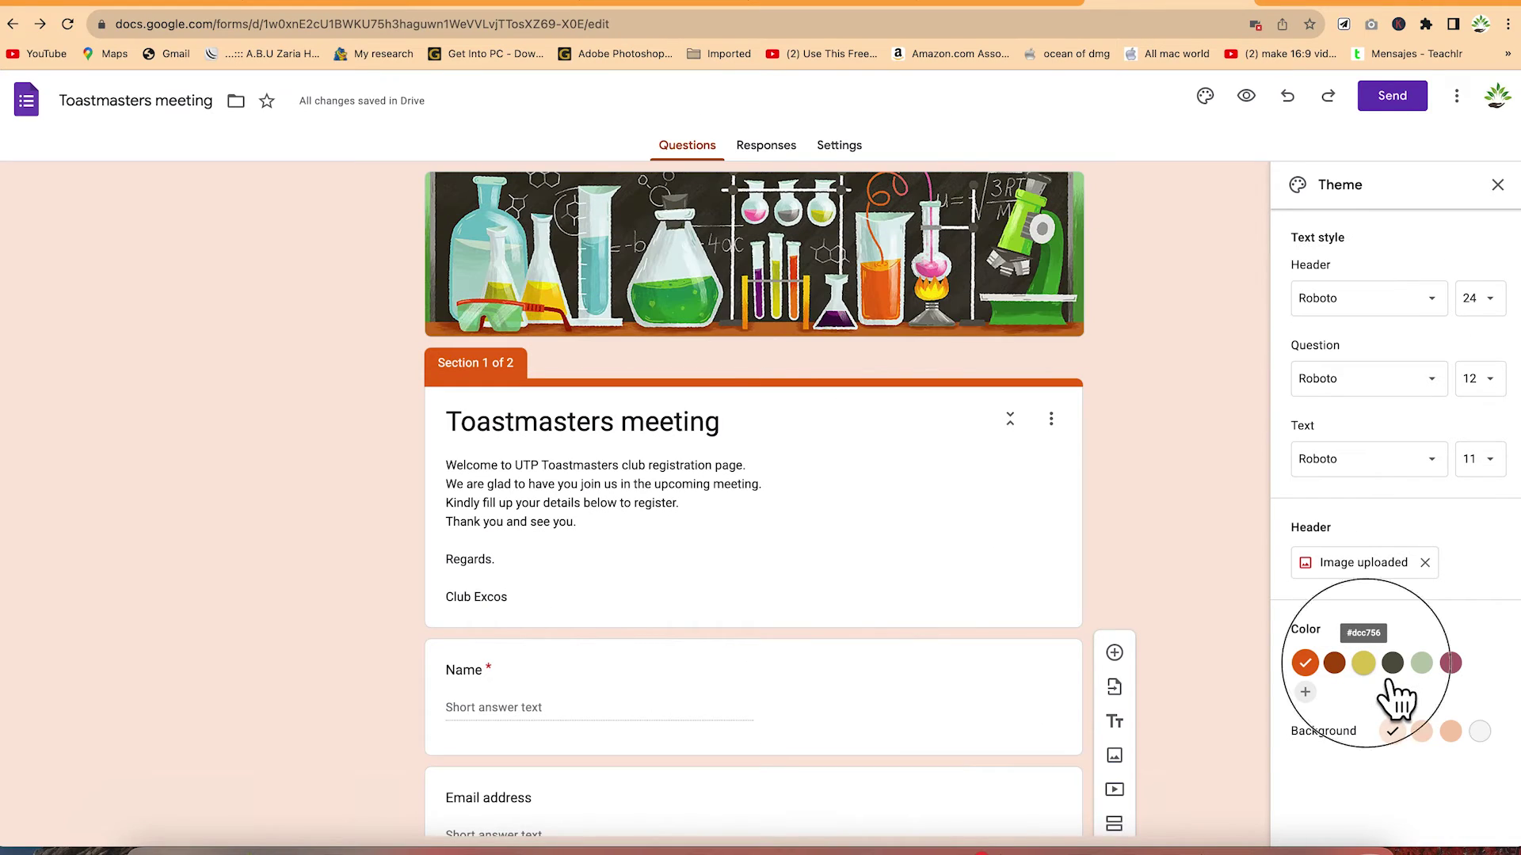
# Change the Toastmasters meeting form's theme color to light green (#bccaad).
pyautogui.click(1386, 680)
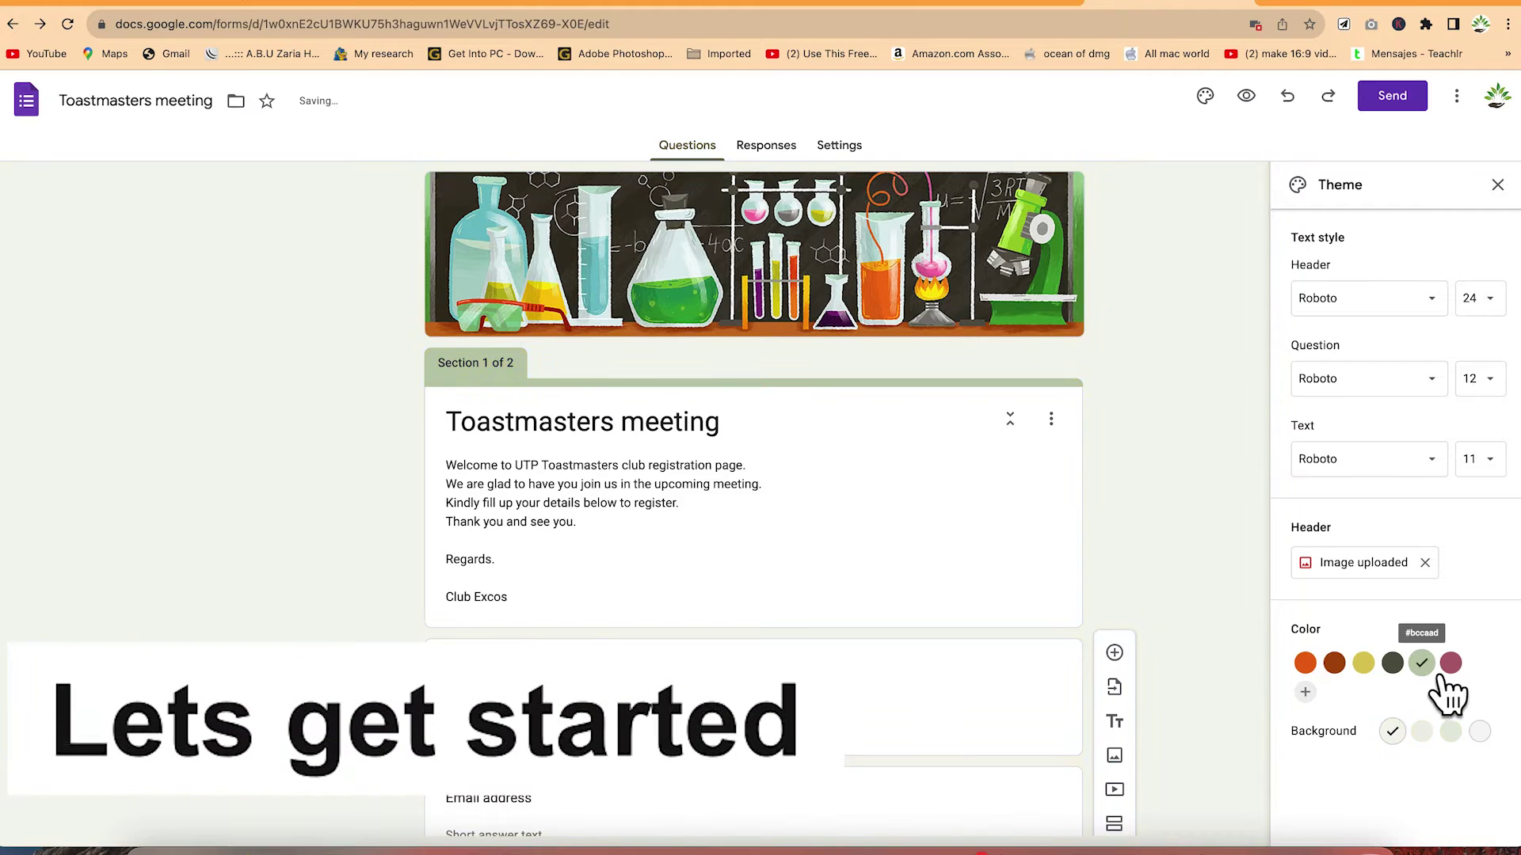
pyautogui.click(1421, 665)
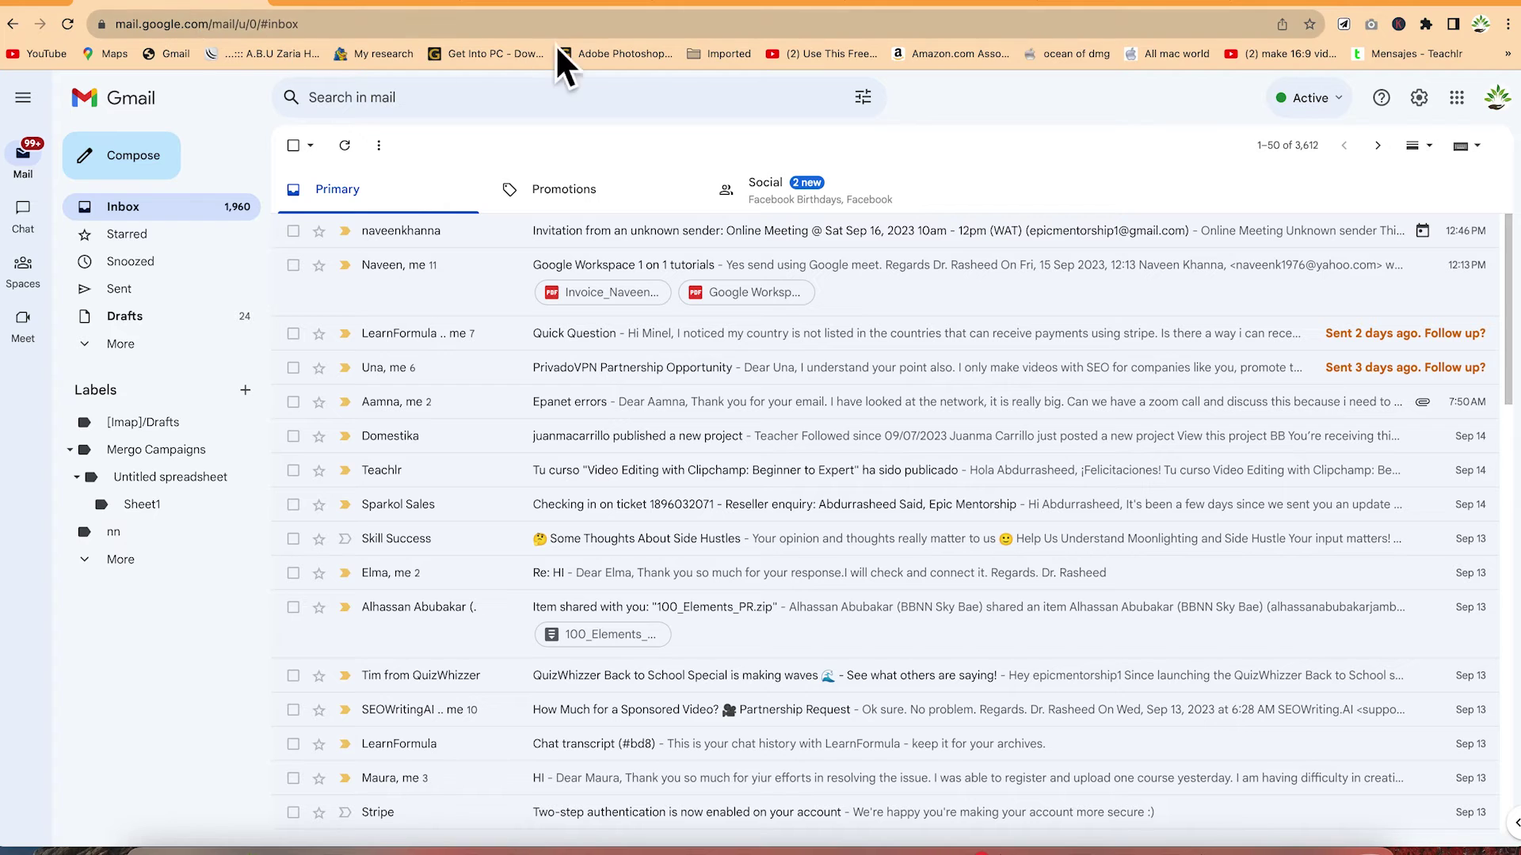
# Switch to Gmail and move Forms to the first place among the Google apps.
pyautogui.click(720, 7)
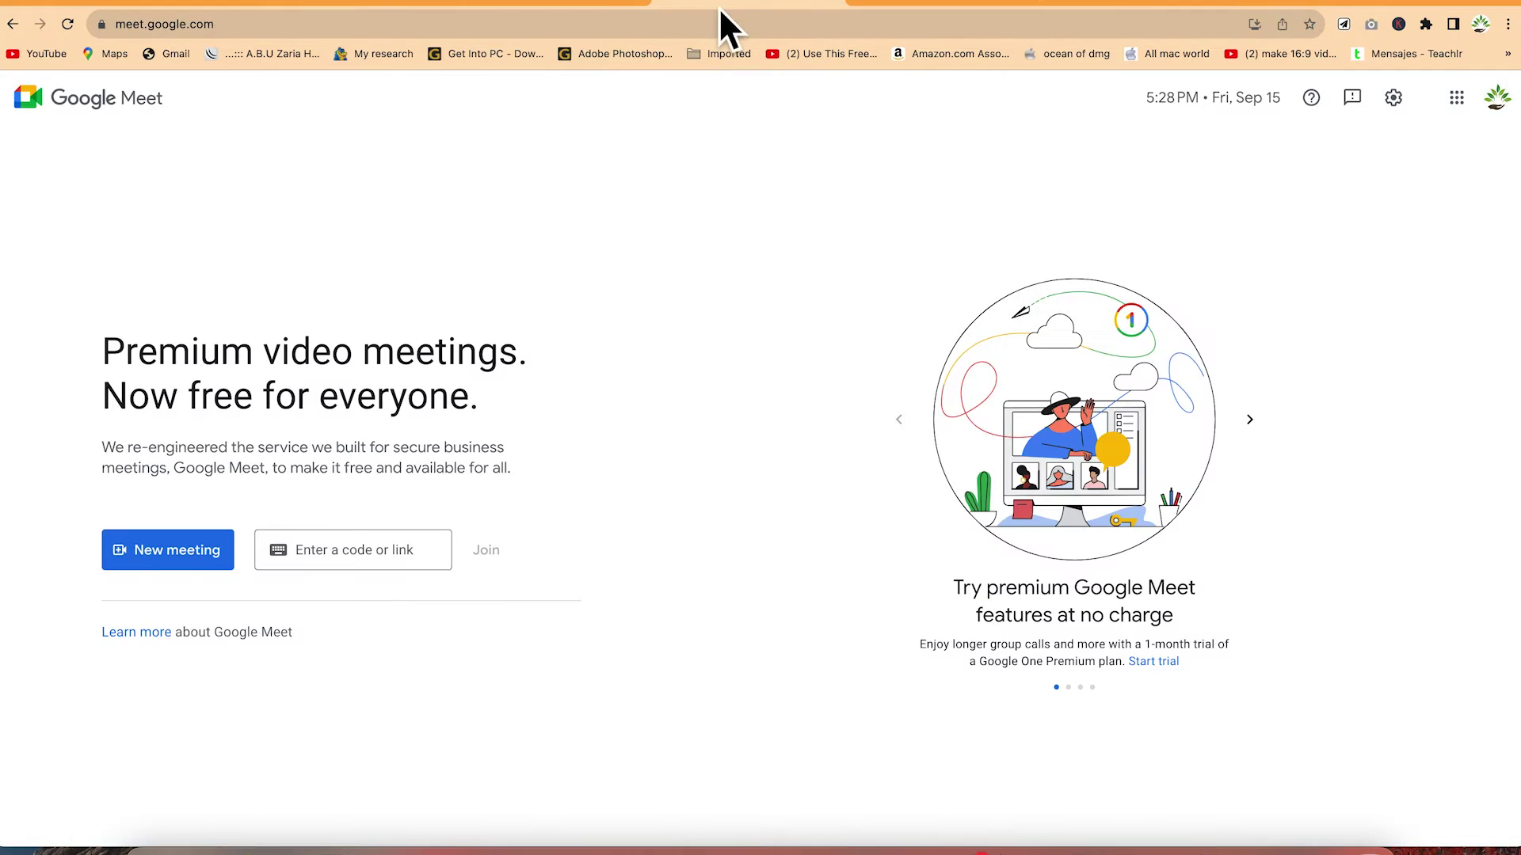
pyautogui.click(188, 5)
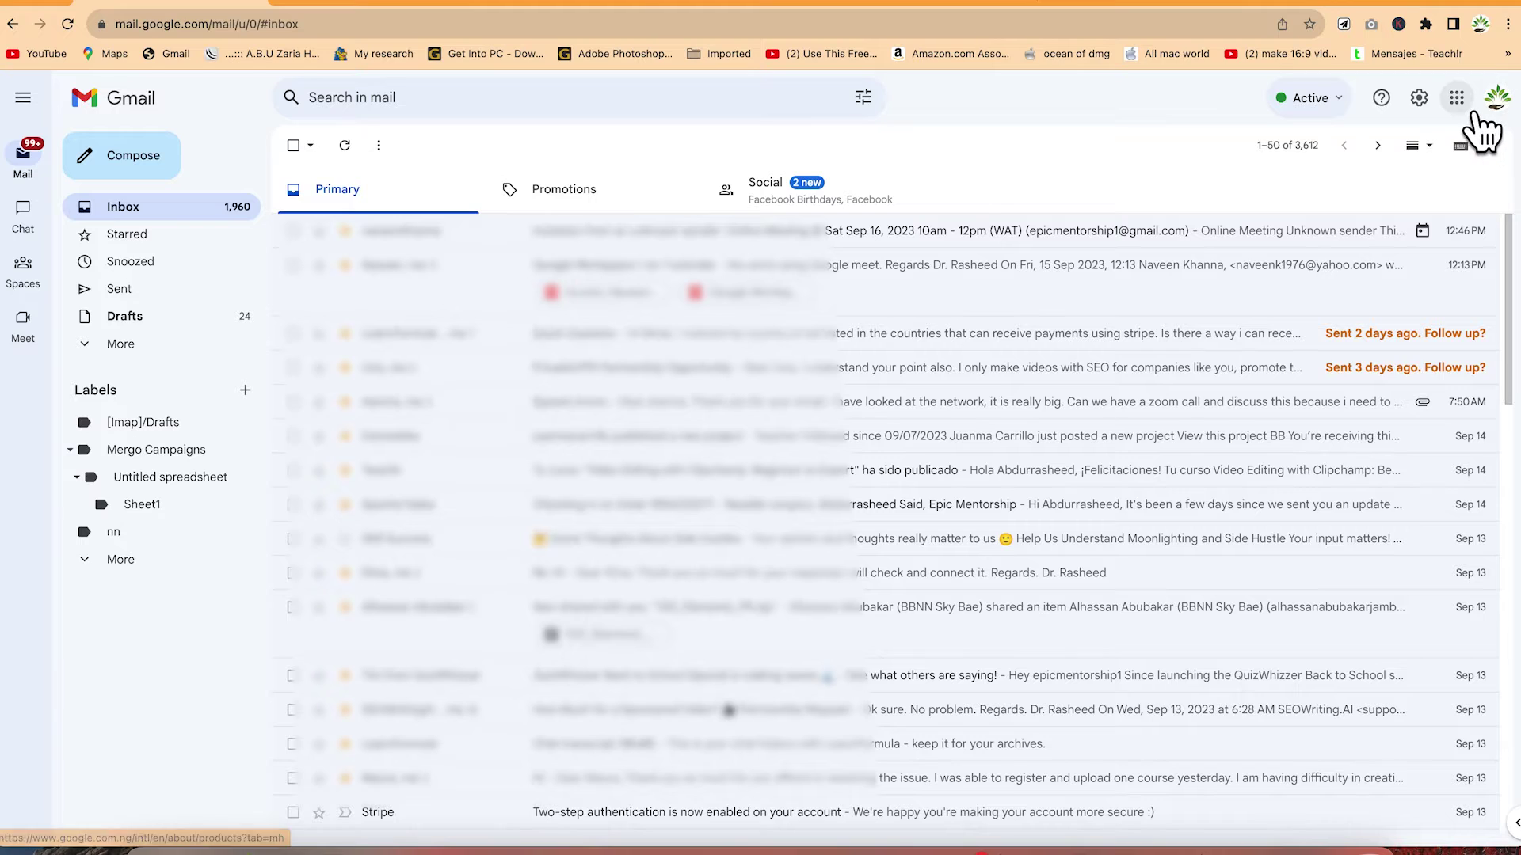
pyautogui.click(1464, 103)
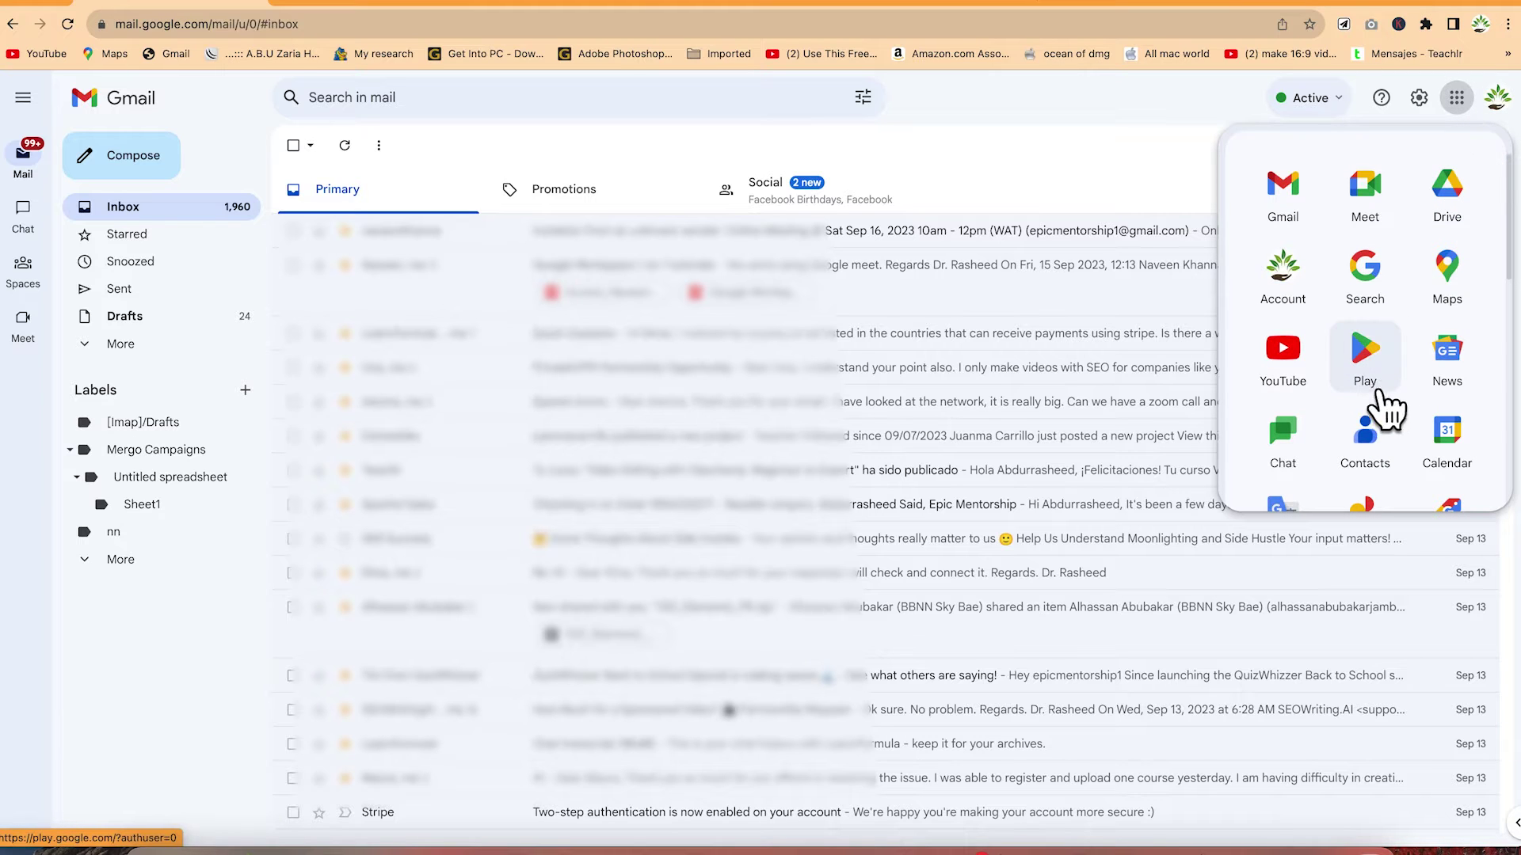
pyautogui.scroll(-5, 1406, 396)
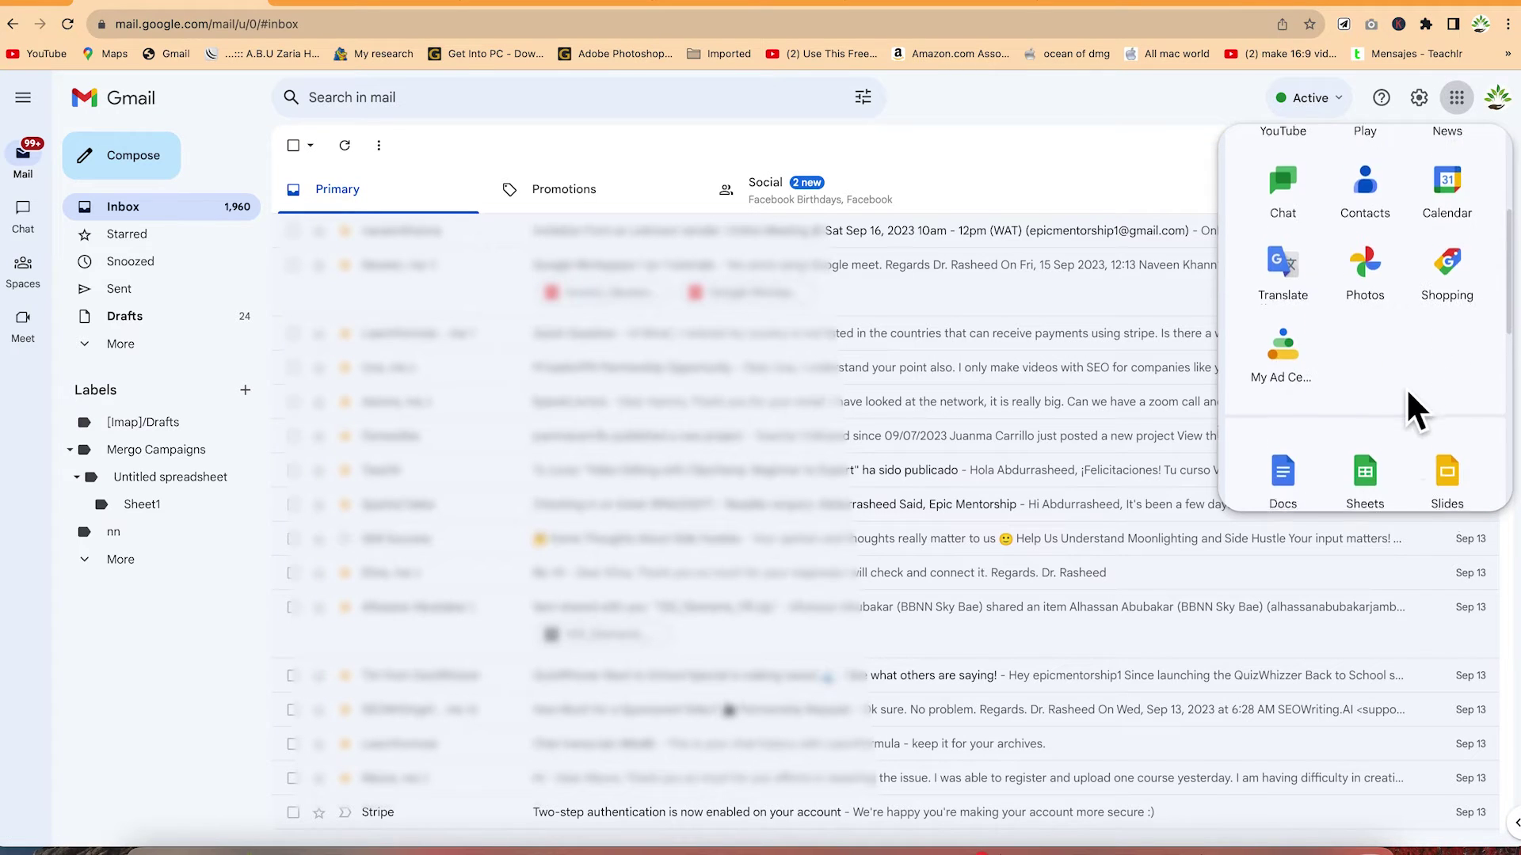
pyautogui.scroll(-3, 1414, 435)
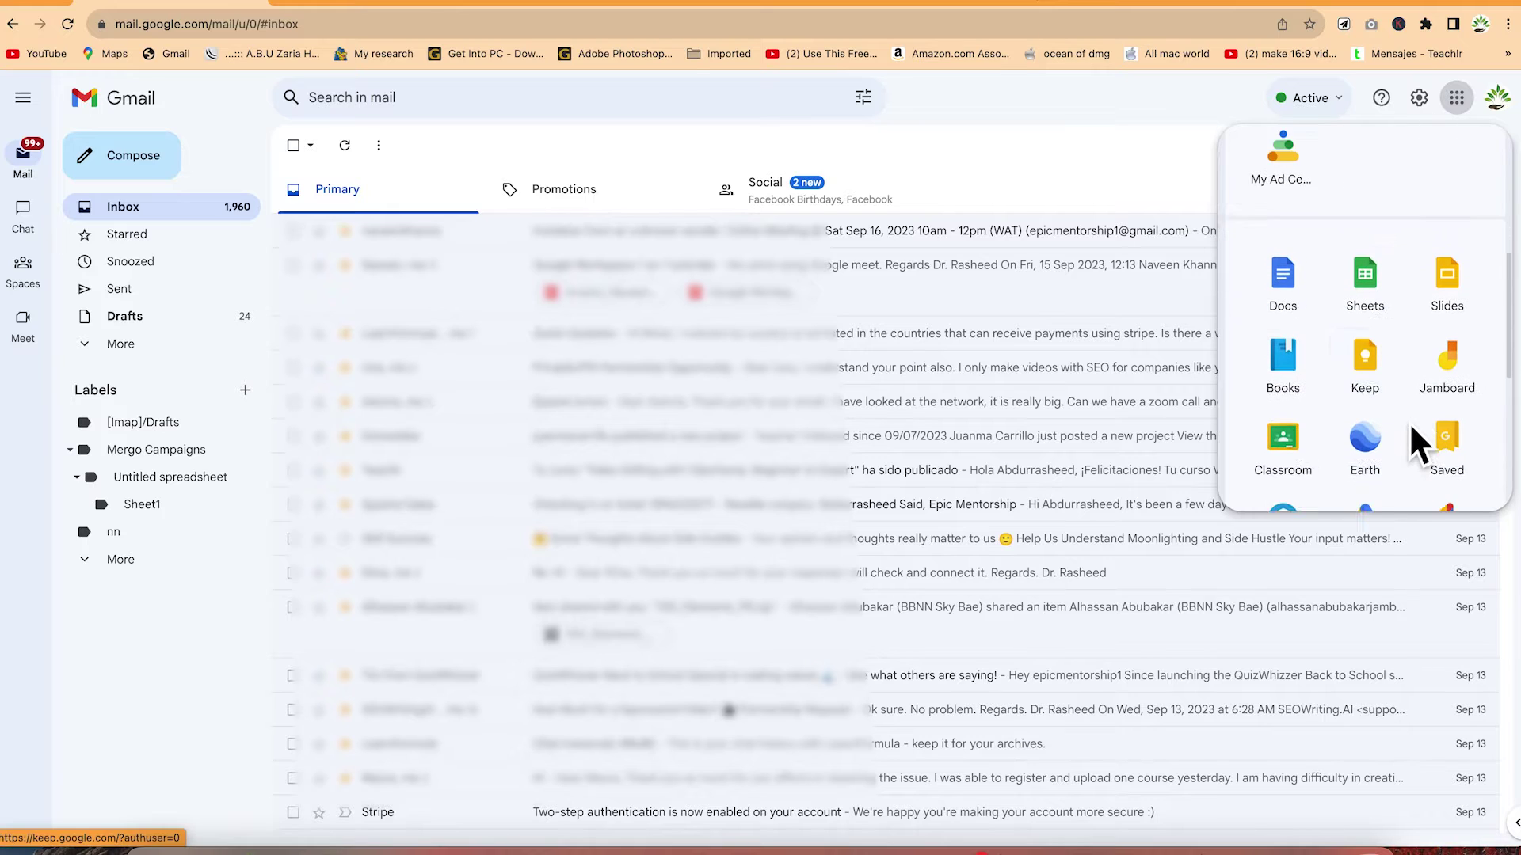
pyautogui.scroll(-3, 1412, 428)
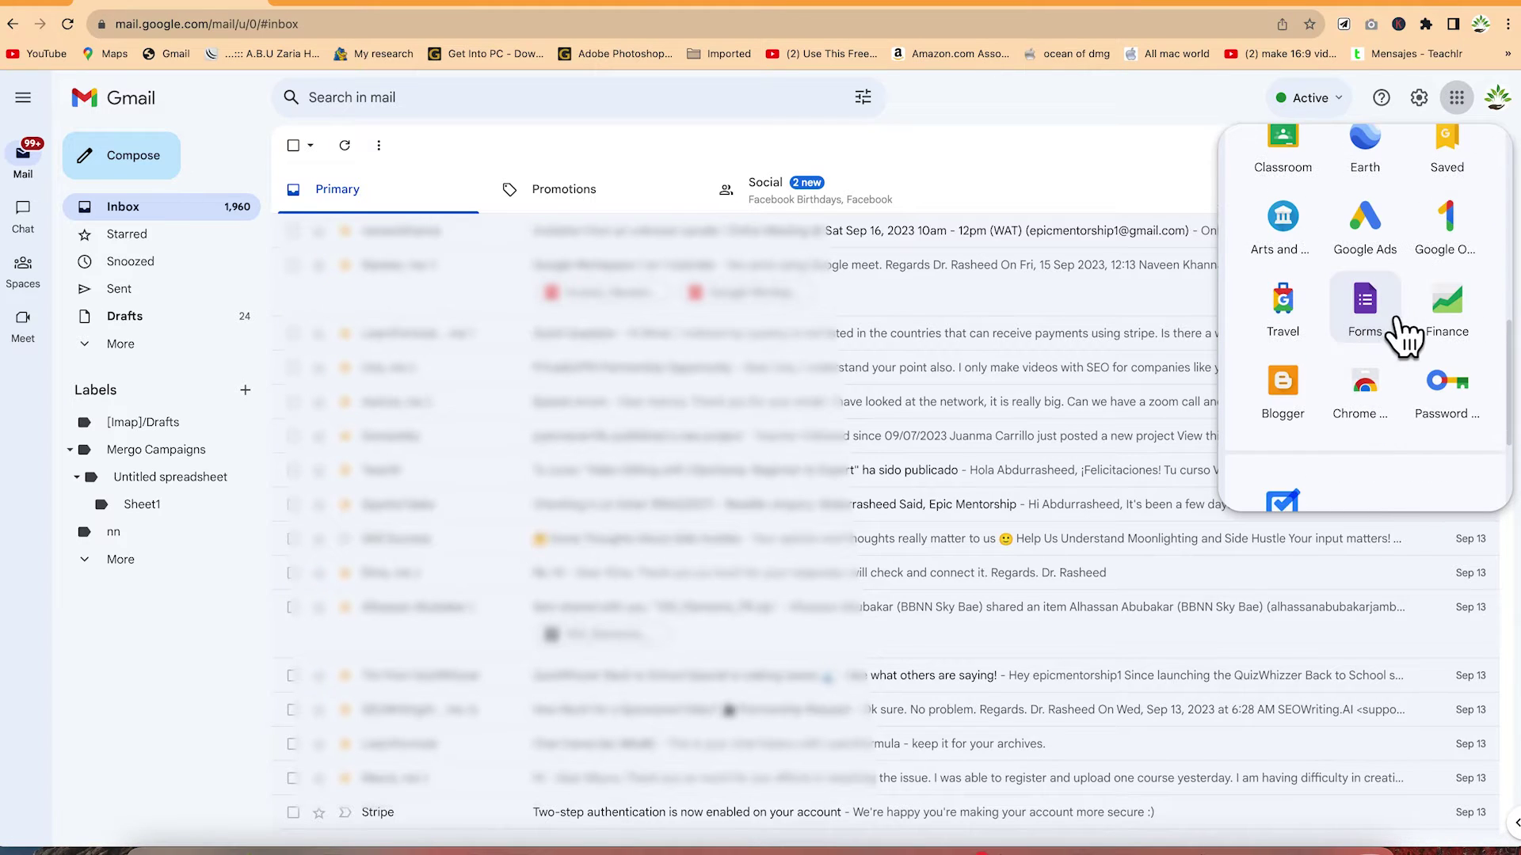
pyautogui.moveTo(1402, 337); pyautogui.dragTo(1391, 274)
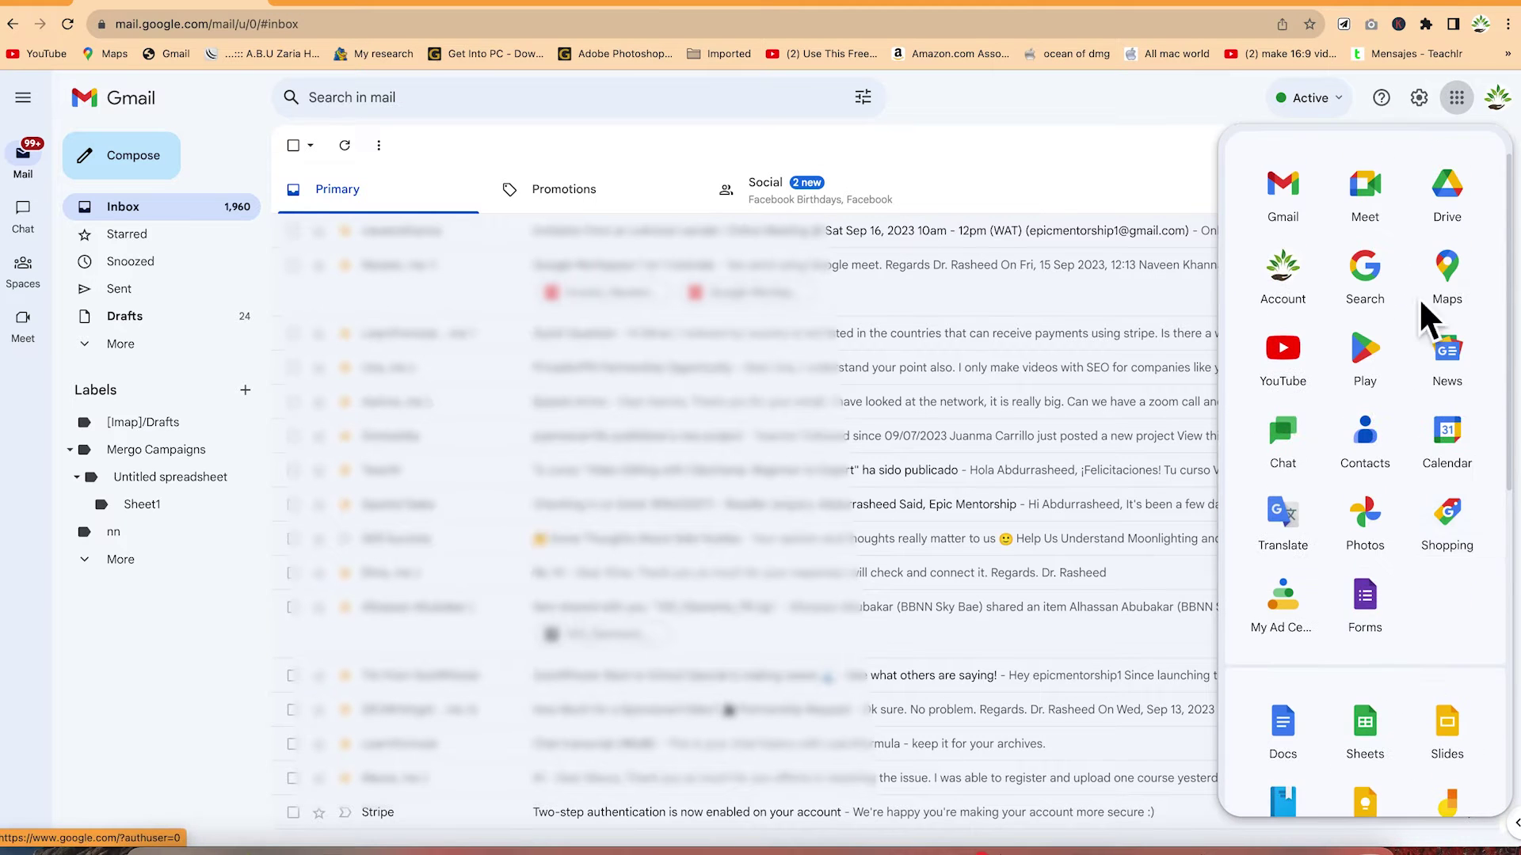
pyautogui.moveTo(1379, 624); pyautogui.dragTo(1371, 254)
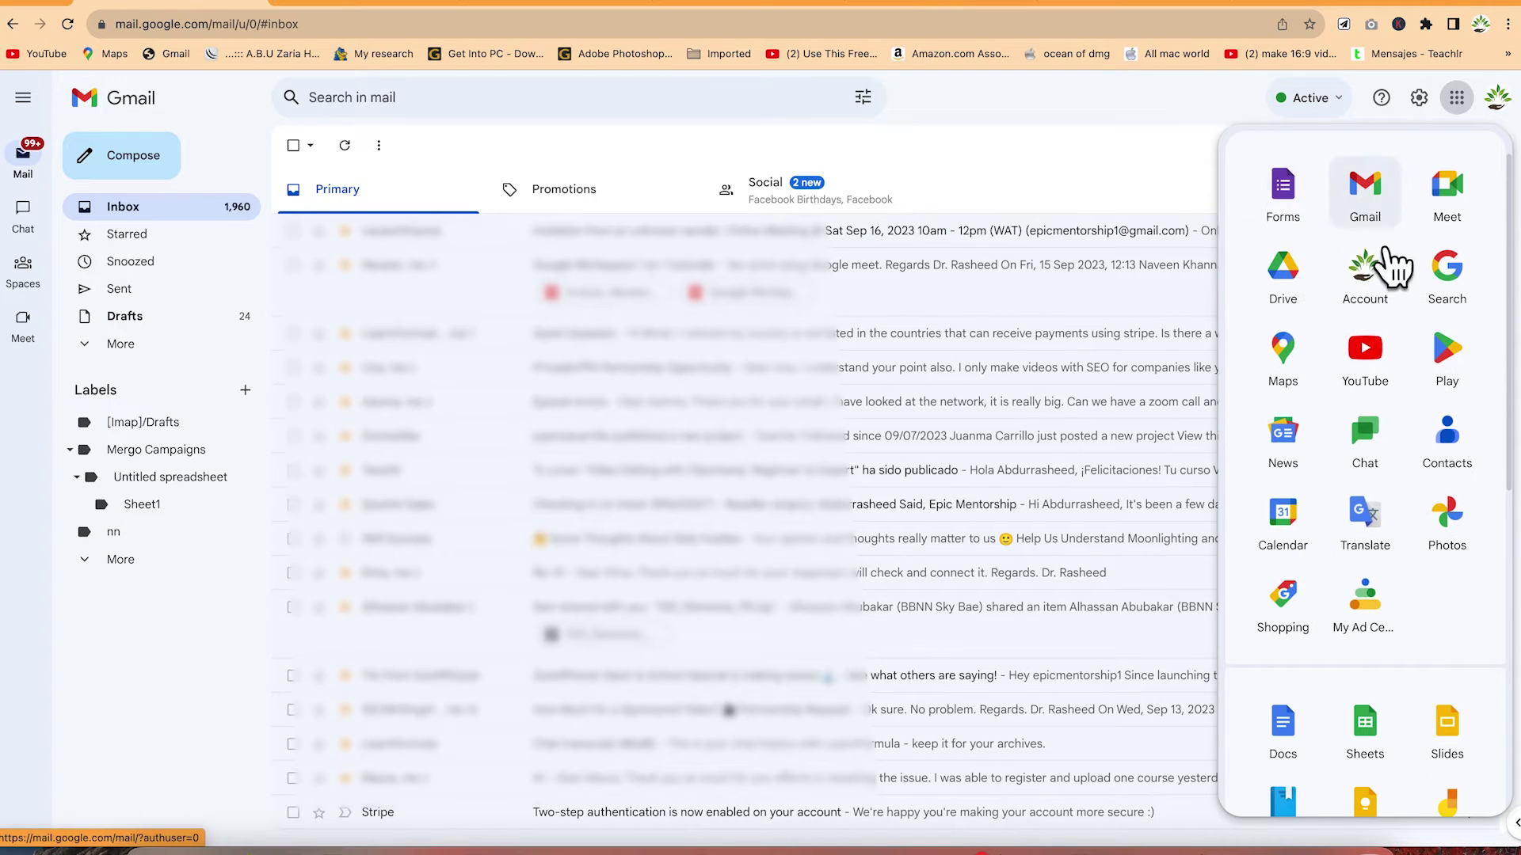
# Open forms.google.com in a new browser tab.
pyautogui.click(1358, 8)
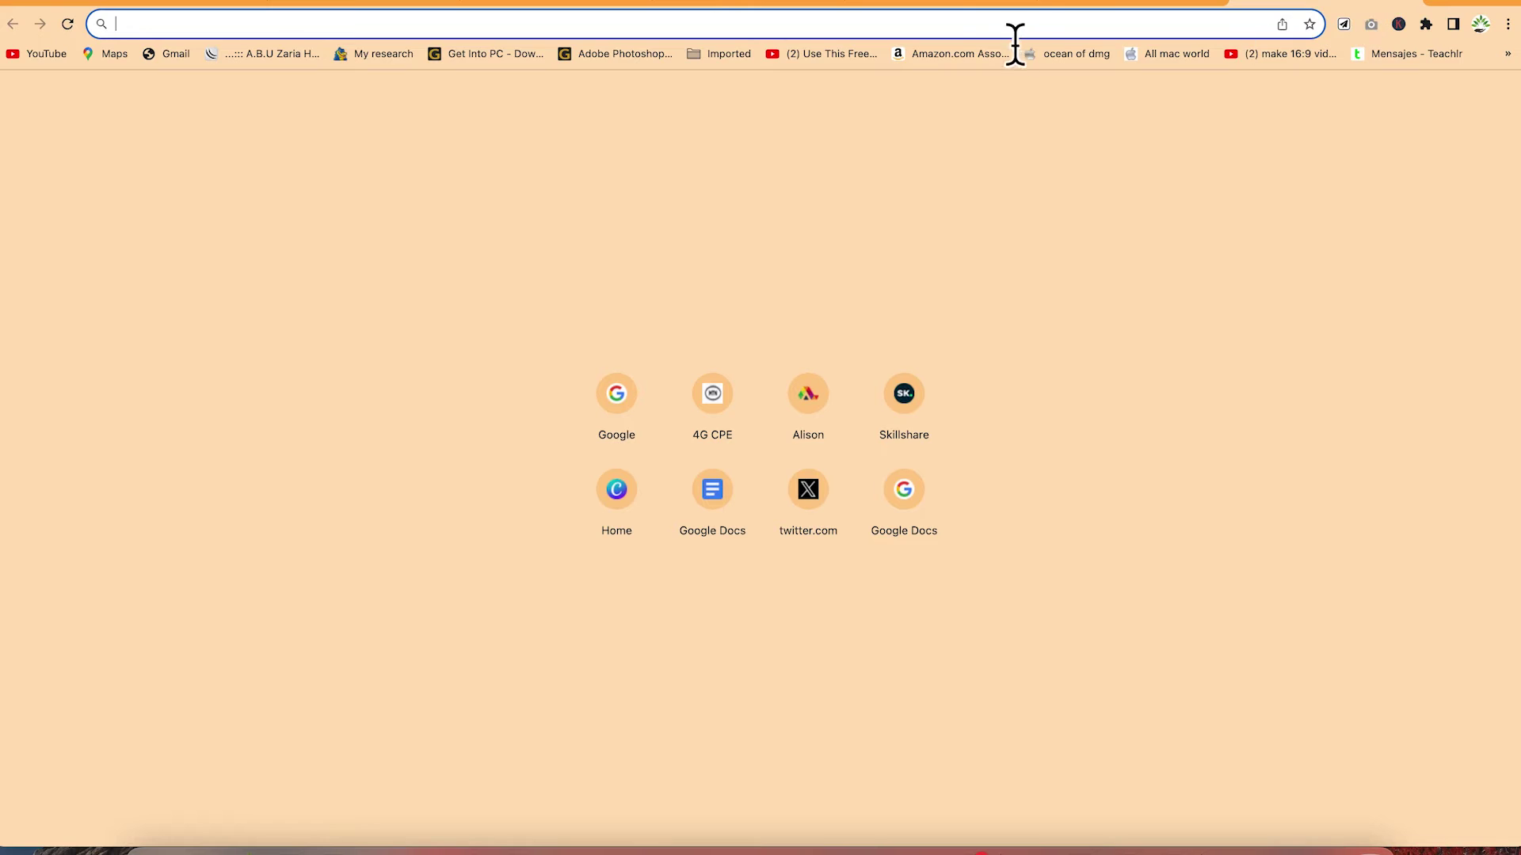
pyautogui.write('for')
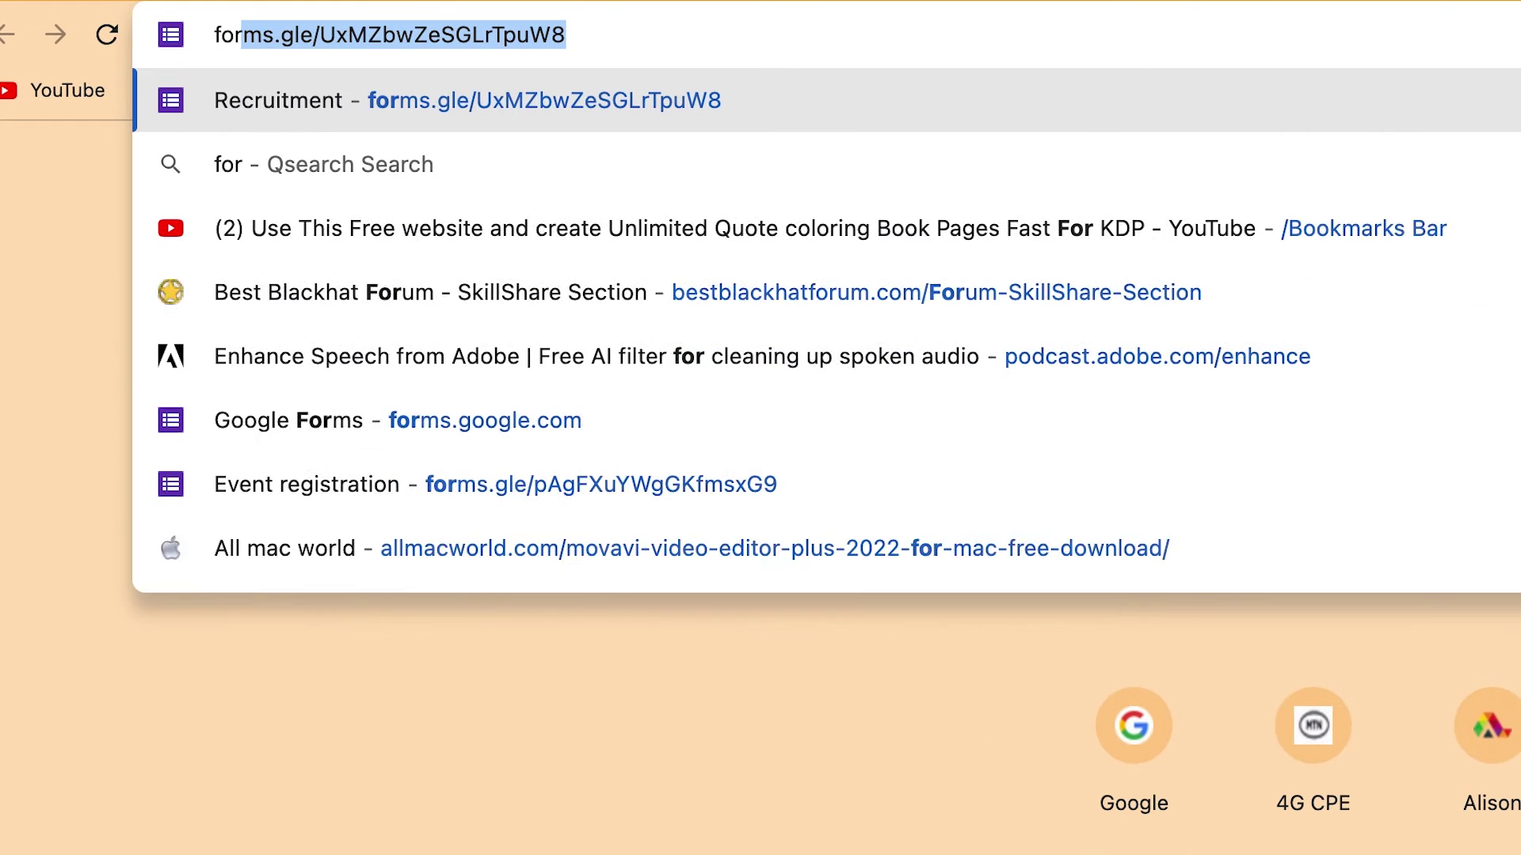
pyautogui.write('ms.google.co')
pyautogui.press('BackSpace')
pyautogui.press('BackSpace')
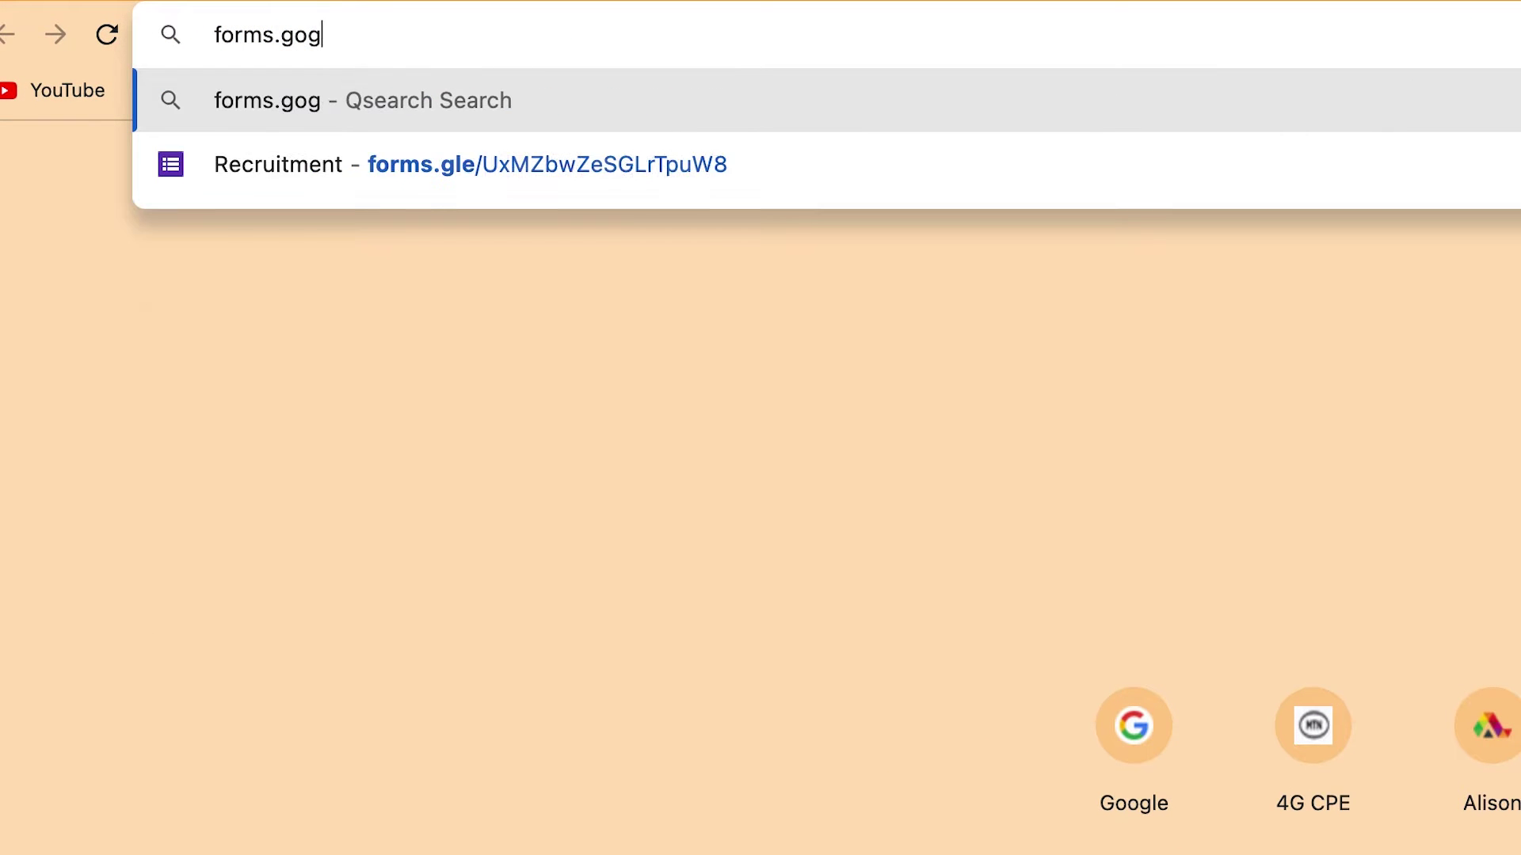
pyautogui.write('ogle.com')
pyautogui.press('Return')
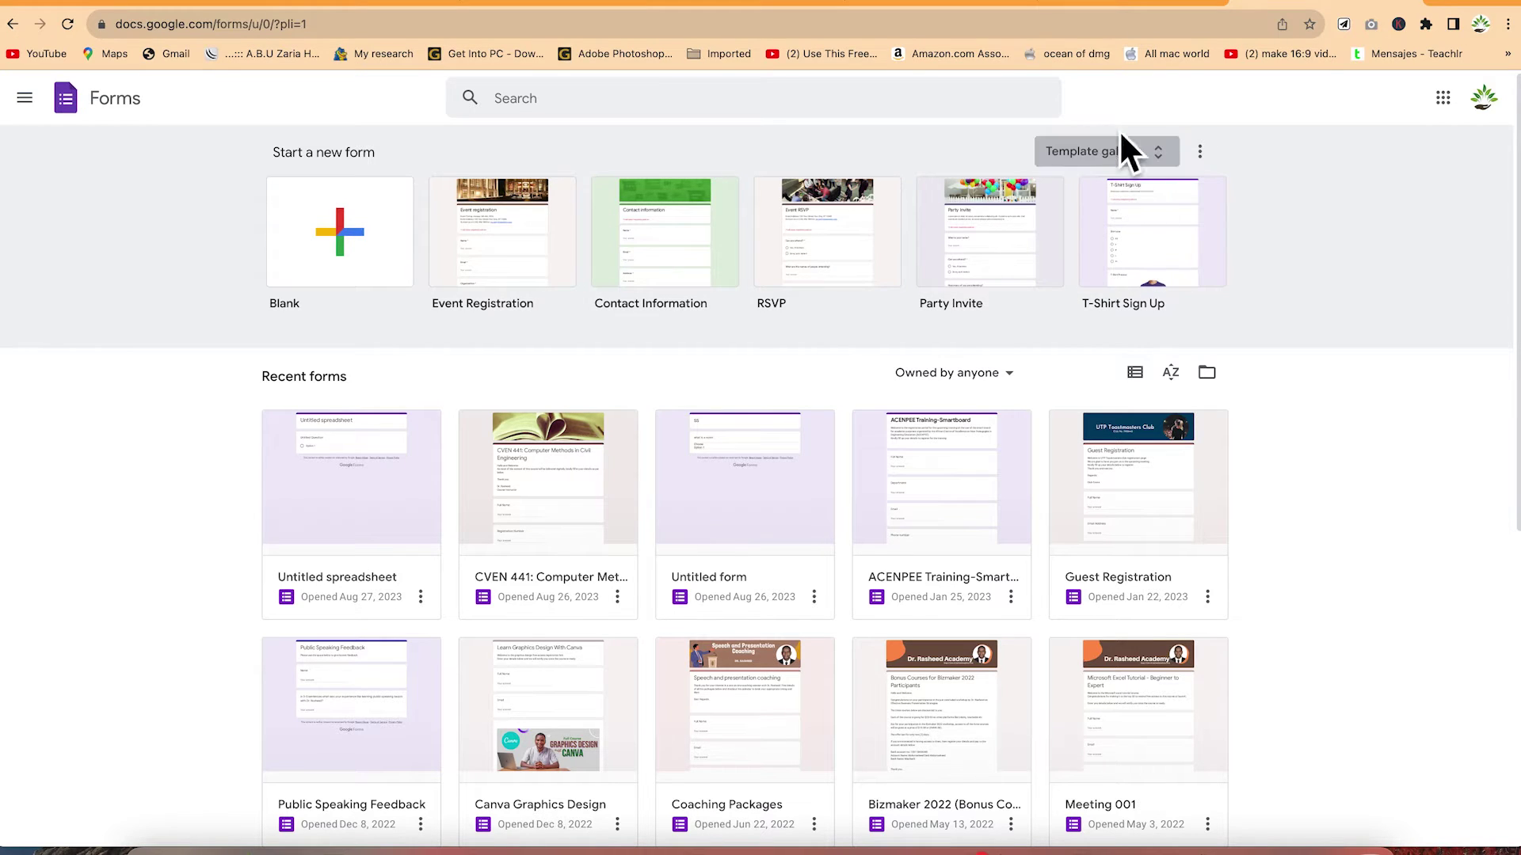
# Create a form from the Assessment template under Education in the template gallery and decline the quiz tour.
pyautogui.click(1125, 151)
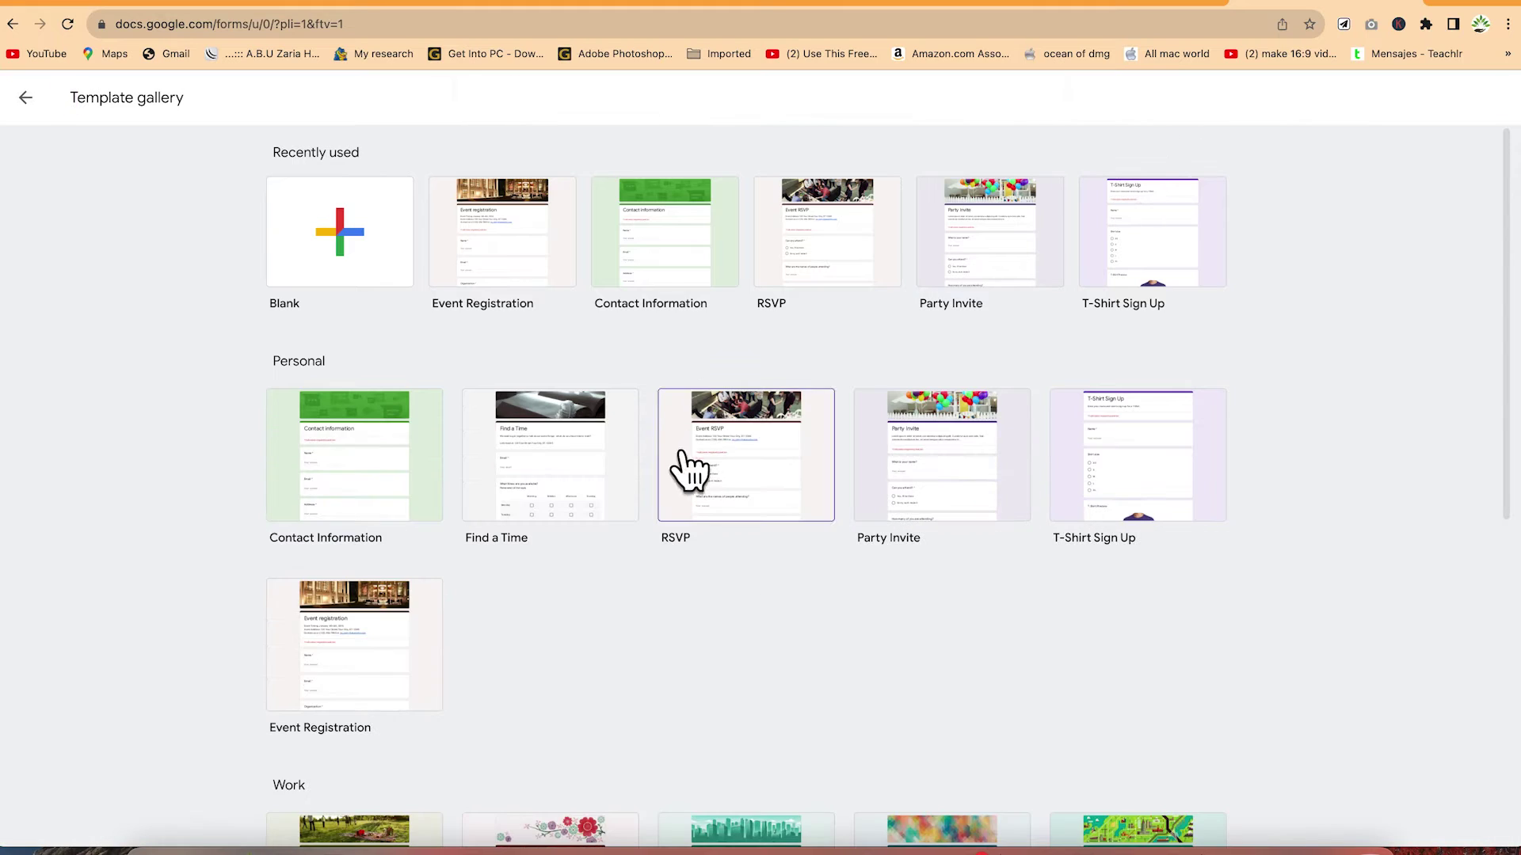
pyautogui.scroll(-1, 662, 499)
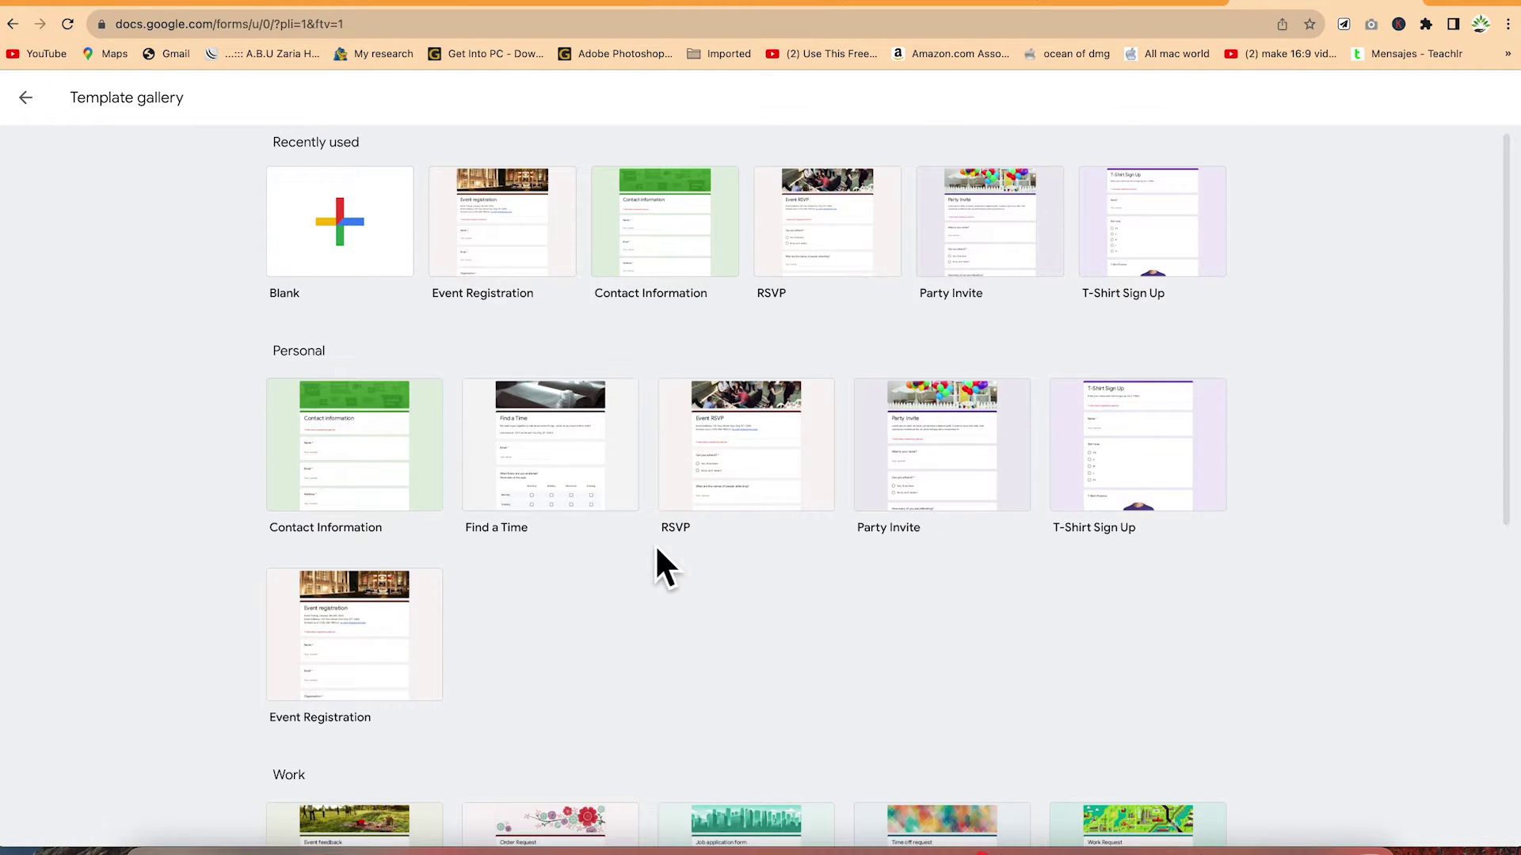
pyautogui.scroll(-7, 601, 705)
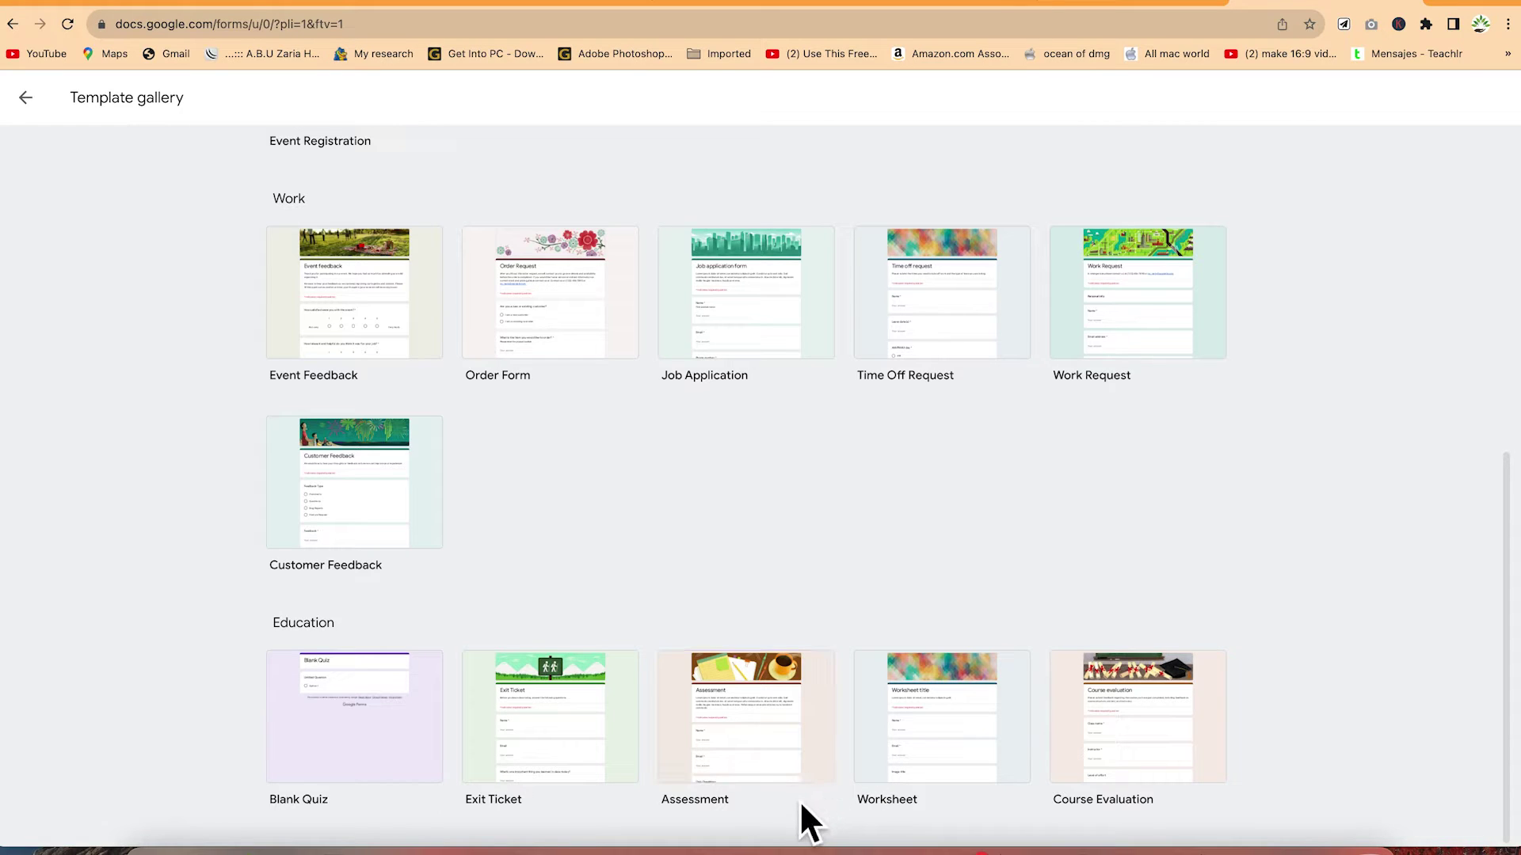
pyautogui.click(792, 751)
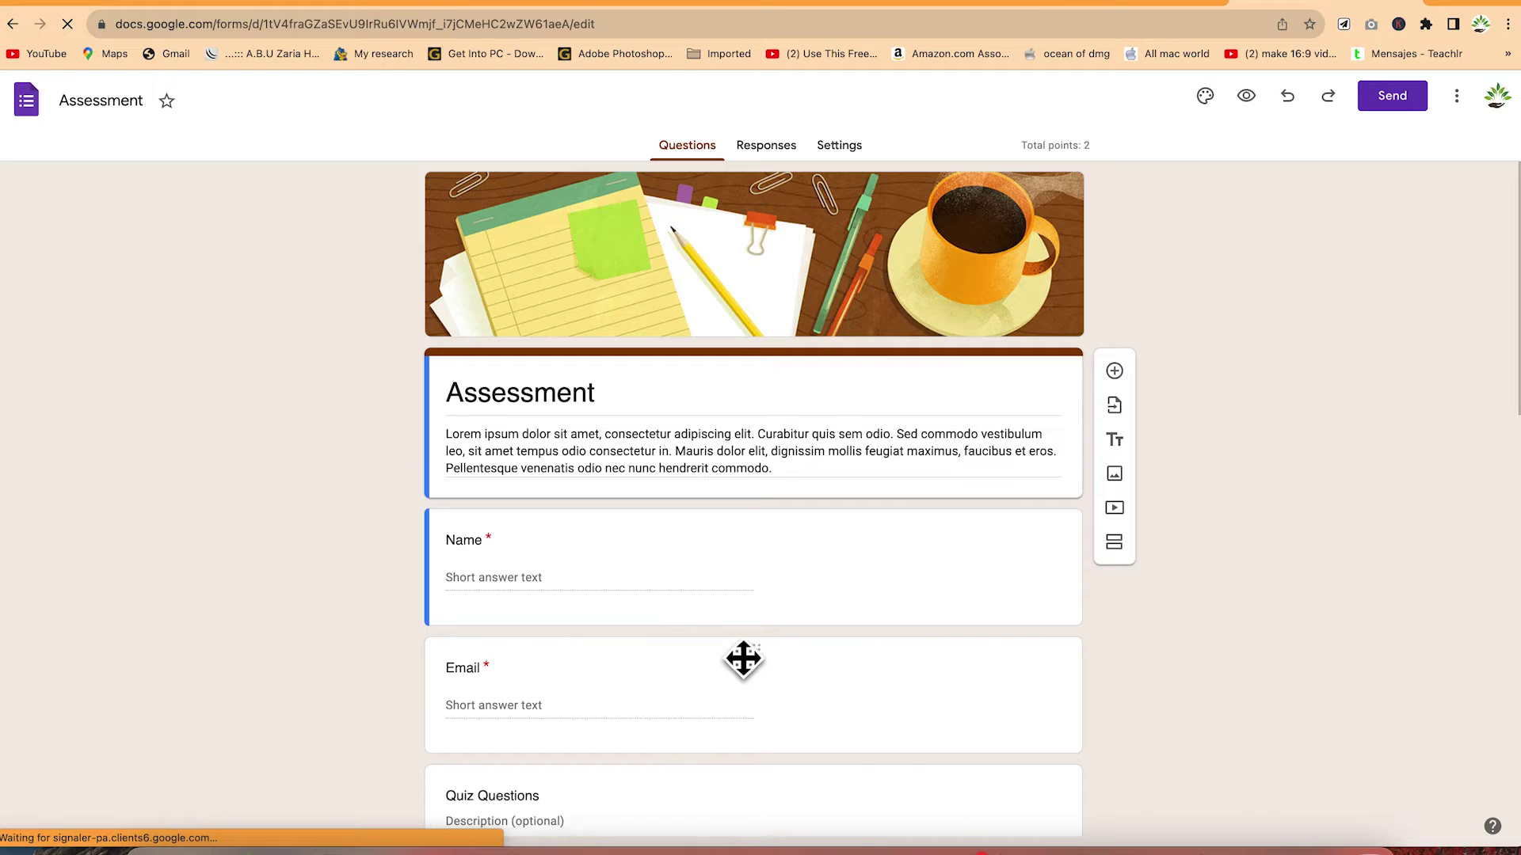
pyautogui.tripleClick(511, 475)
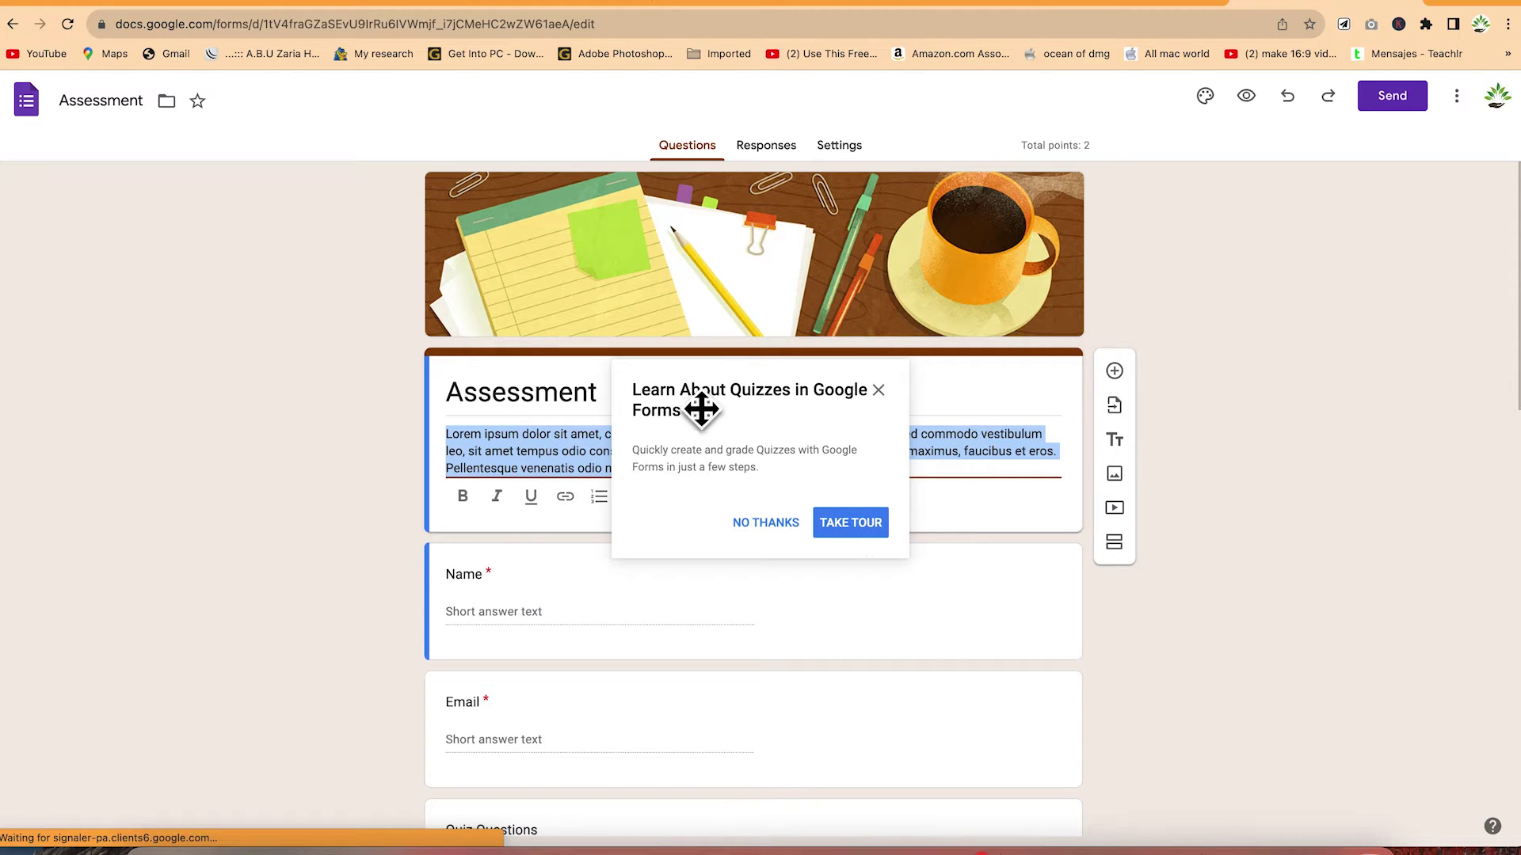
pyautogui.click(784, 525)
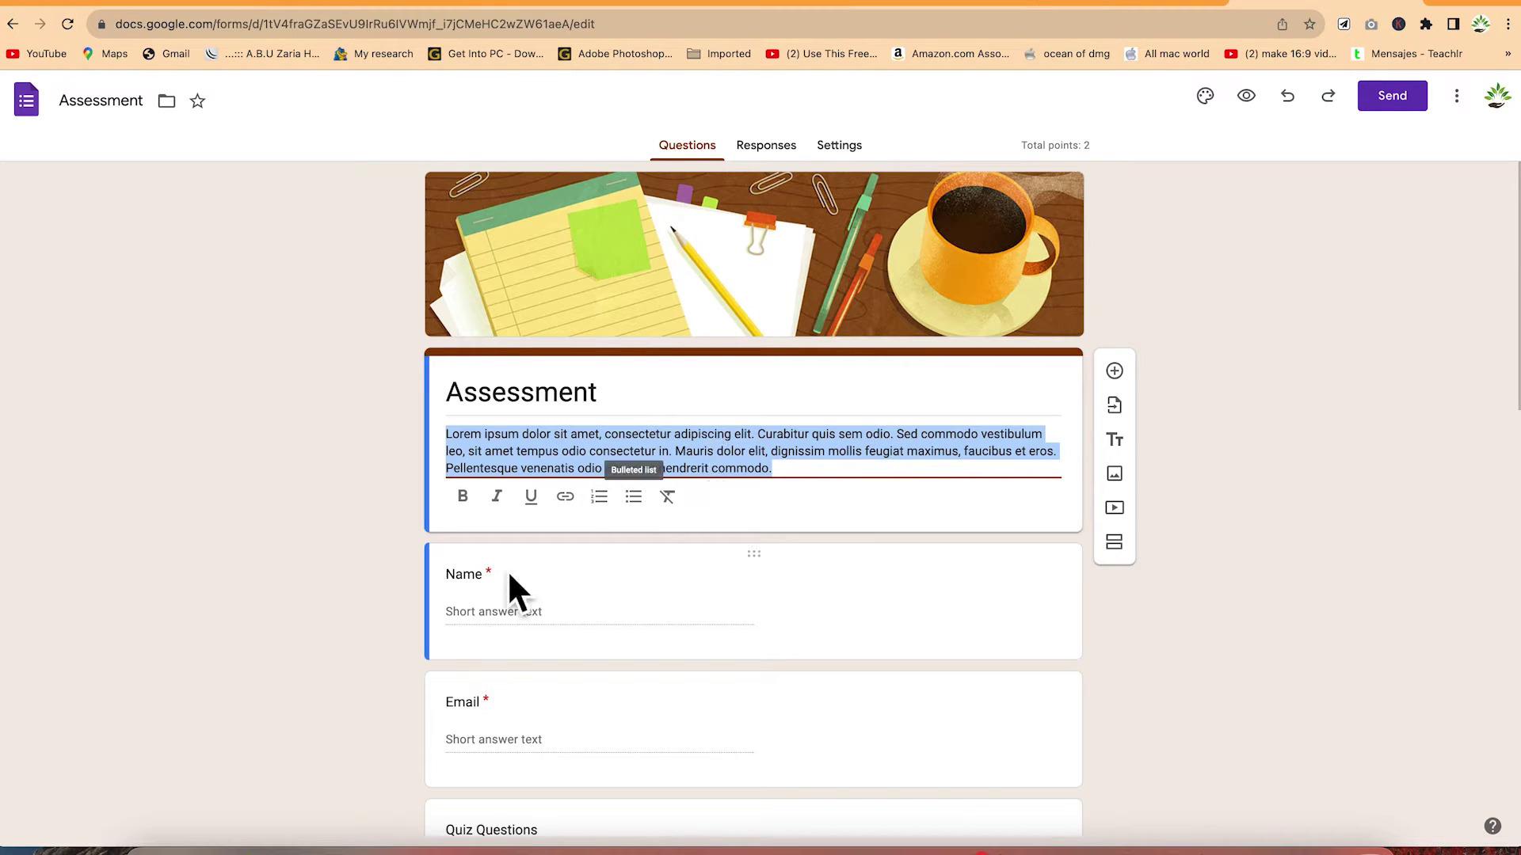
# Examine the Assessment form's questions from the Name field down to the fourth question at the end.
pyautogui.click(564, 614)
pyautogui.click(593, 559)
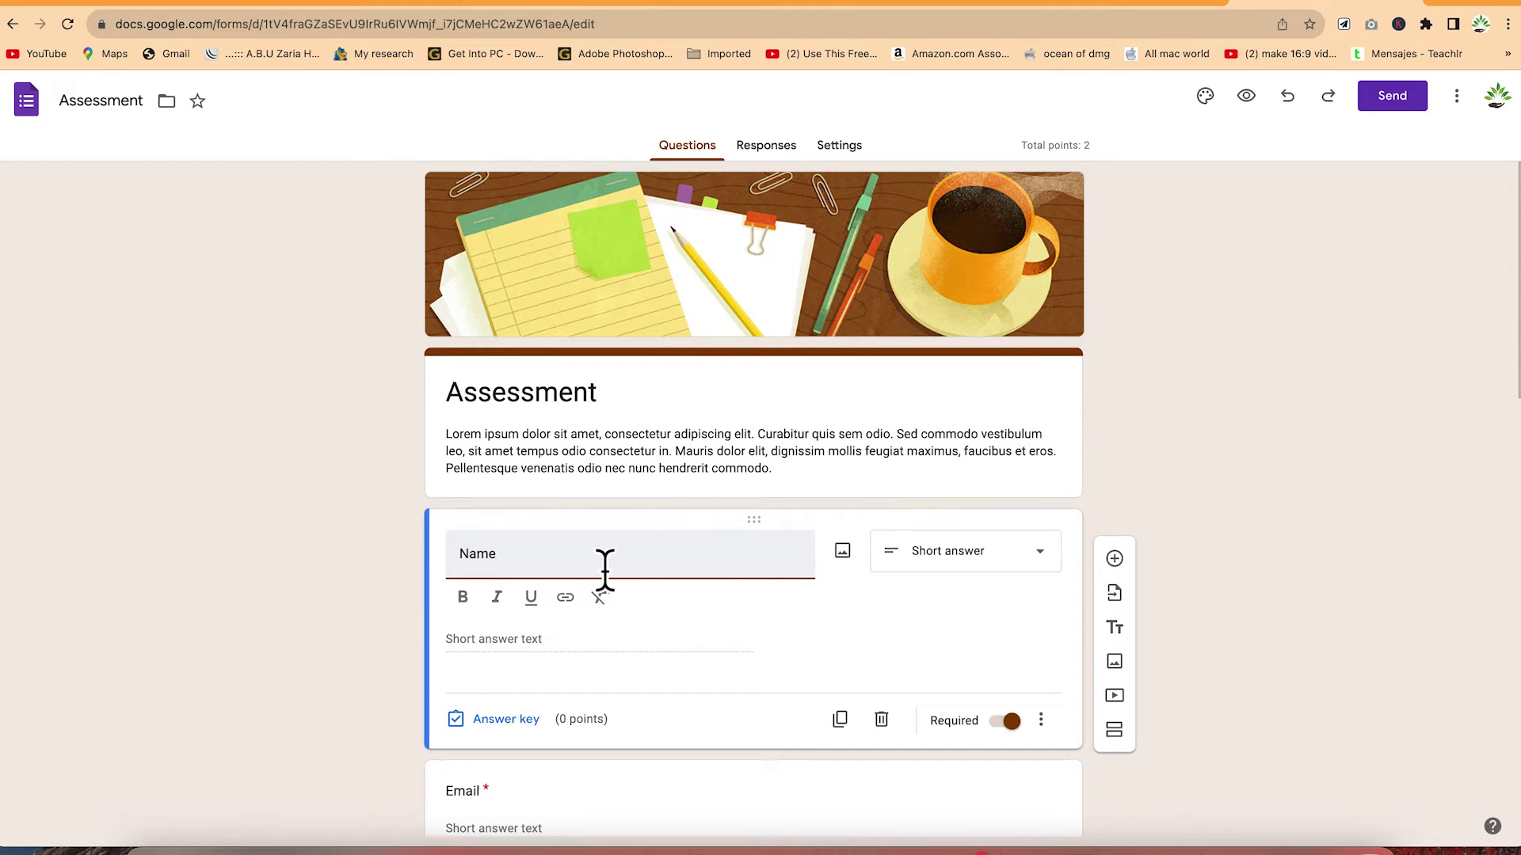
pyautogui.click(783, 678)
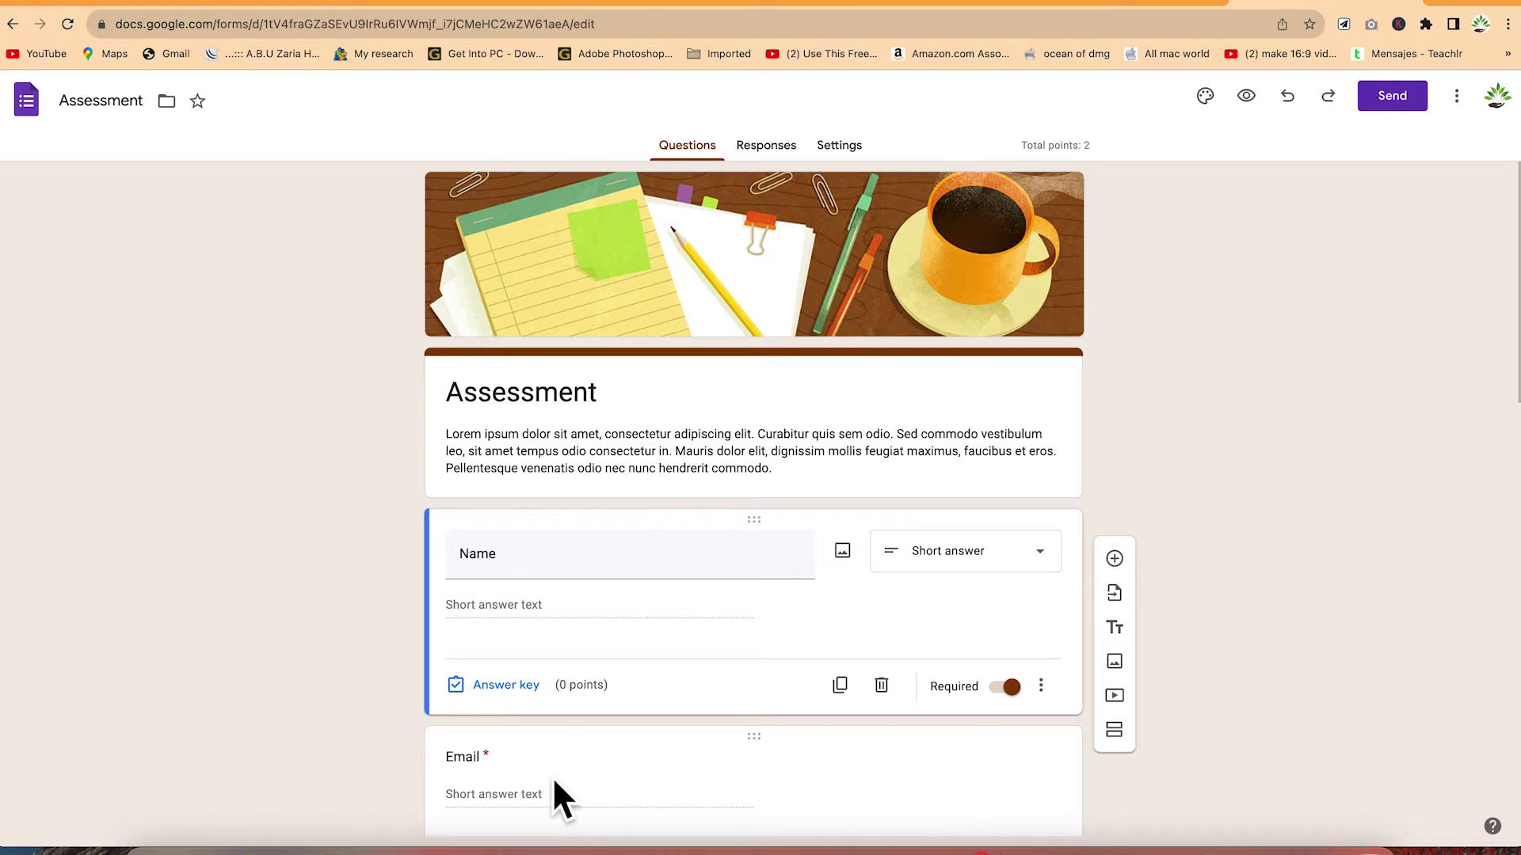
pyautogui.scroll(-1, 567, 776)
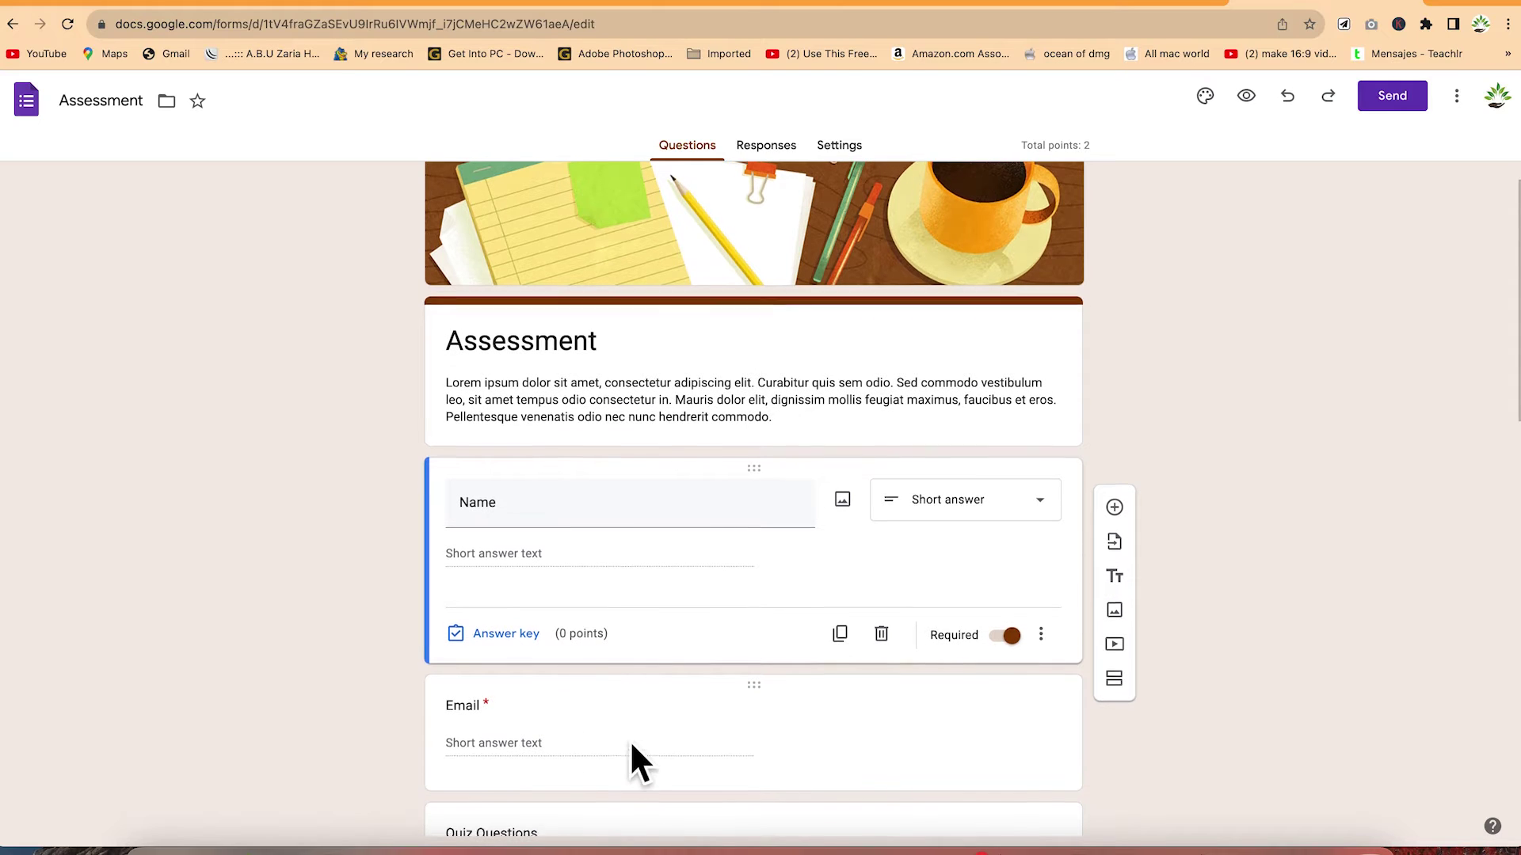
pyautogui.scroll(-5, 630, 740)
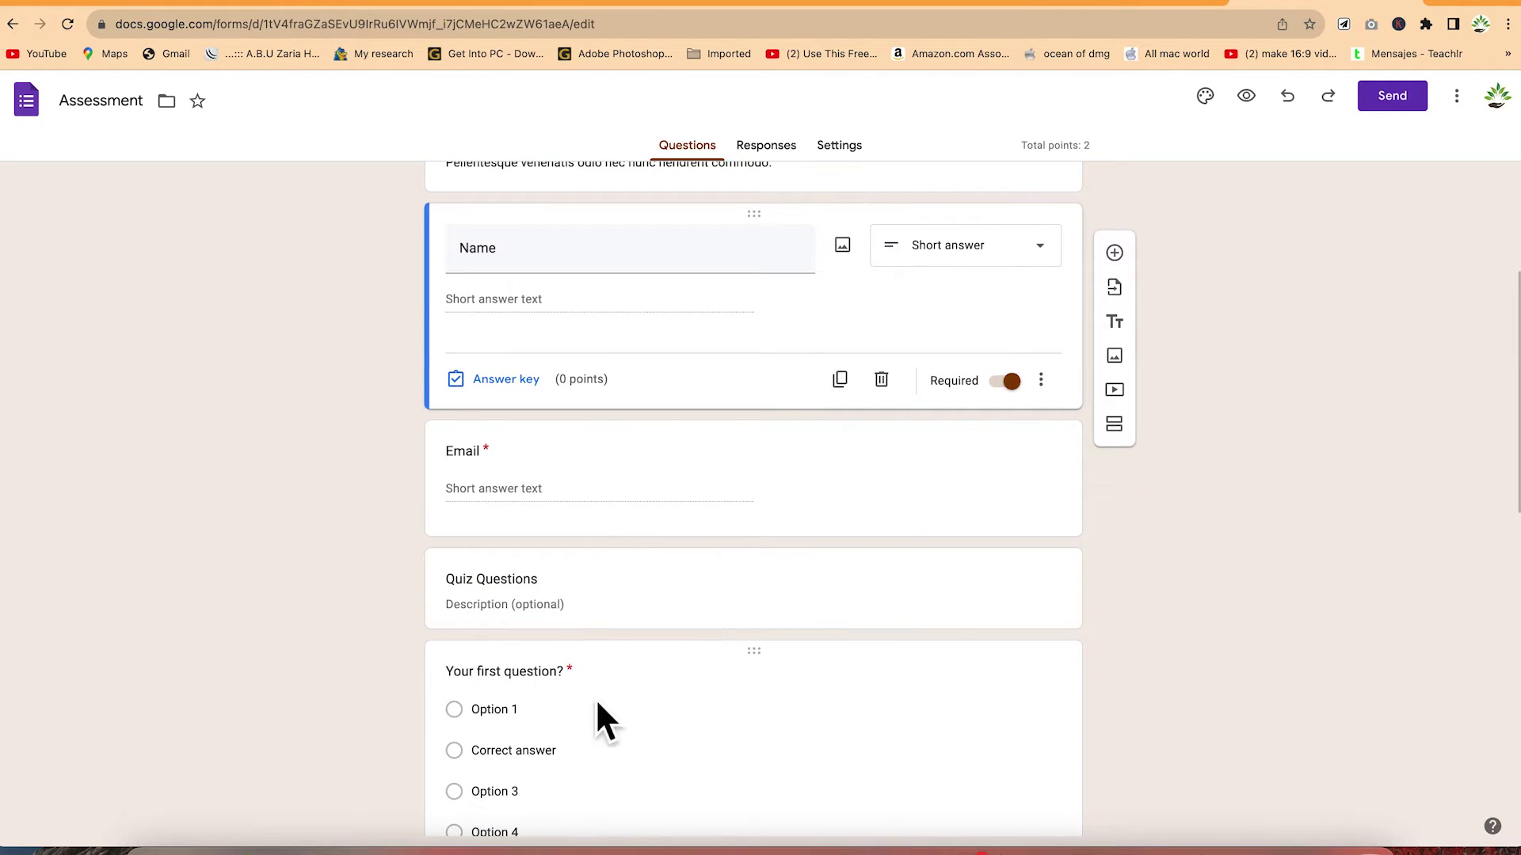
pyautogui.scroll(-1, 602, 721)
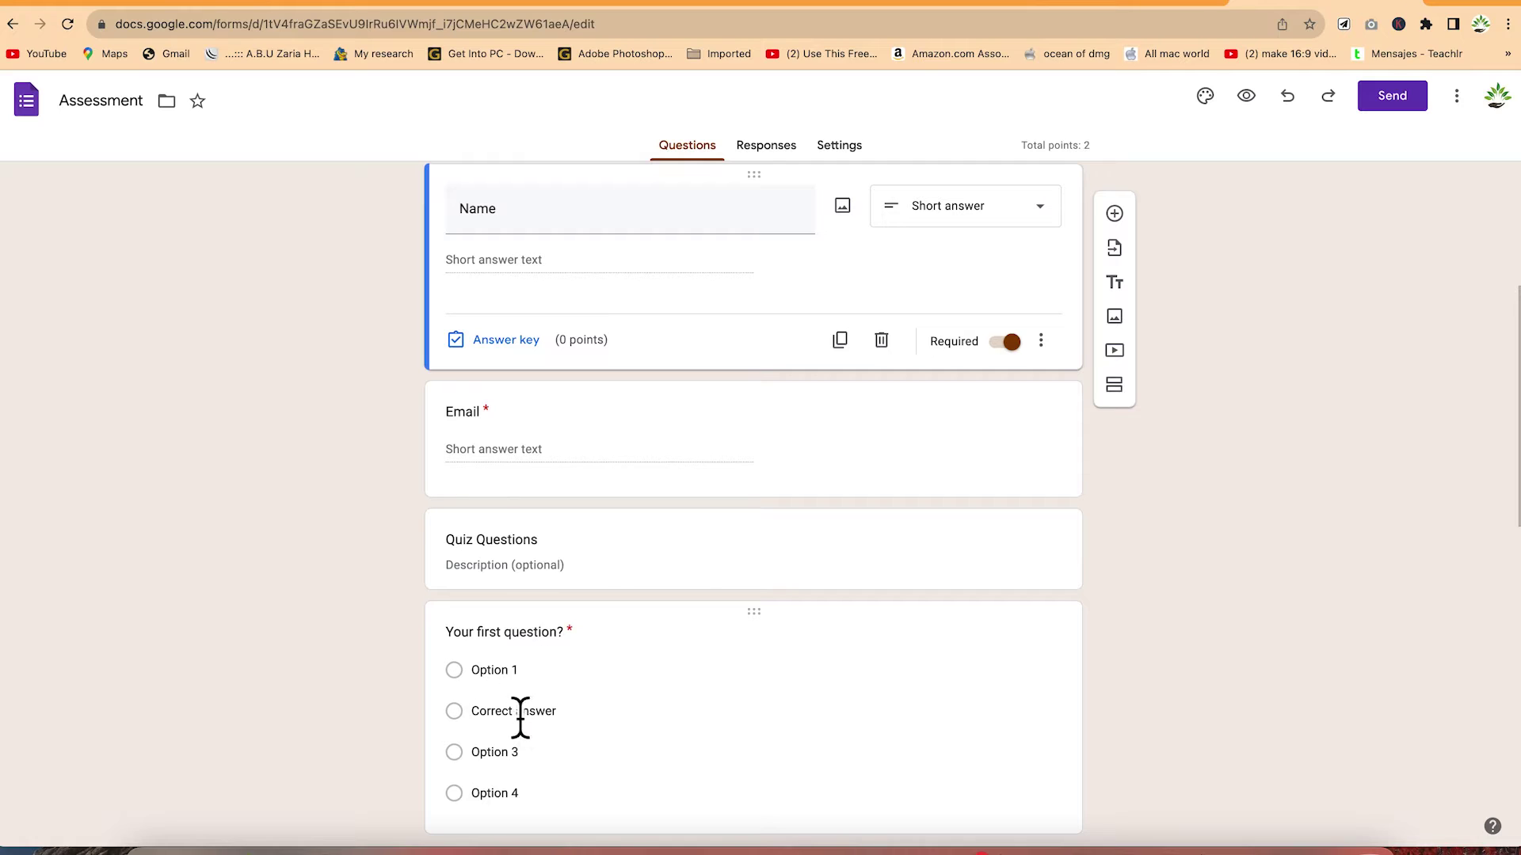
pyautogui.scroll(-5, 518, 721)
pyautogui.scroll(-10, 621, 740)
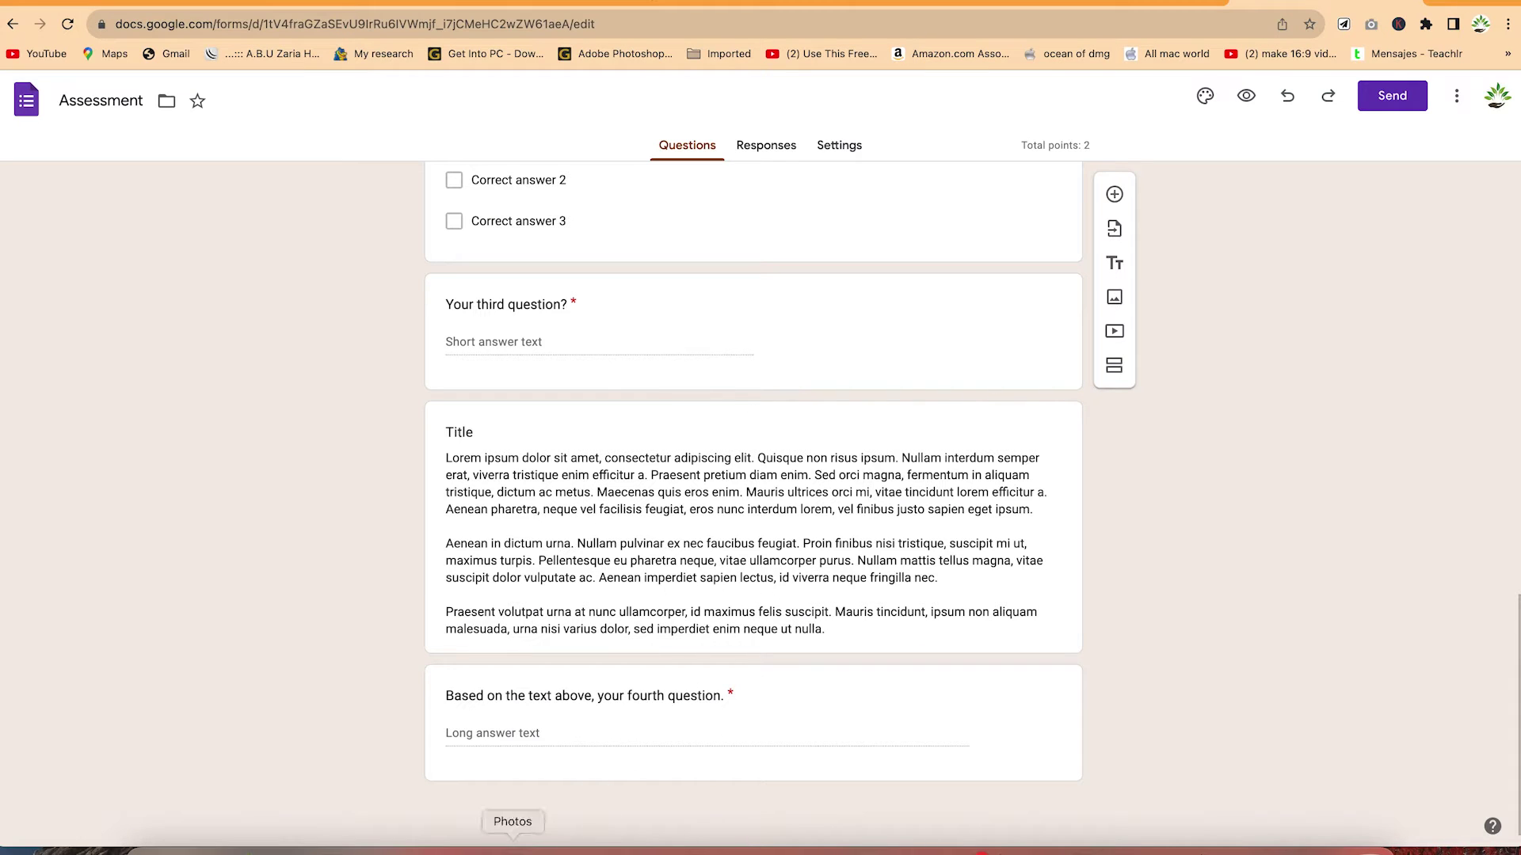
# Leave the Assessment form for the template gallery and create a blank form.
pyautogui.scroll(20, 794, 563)
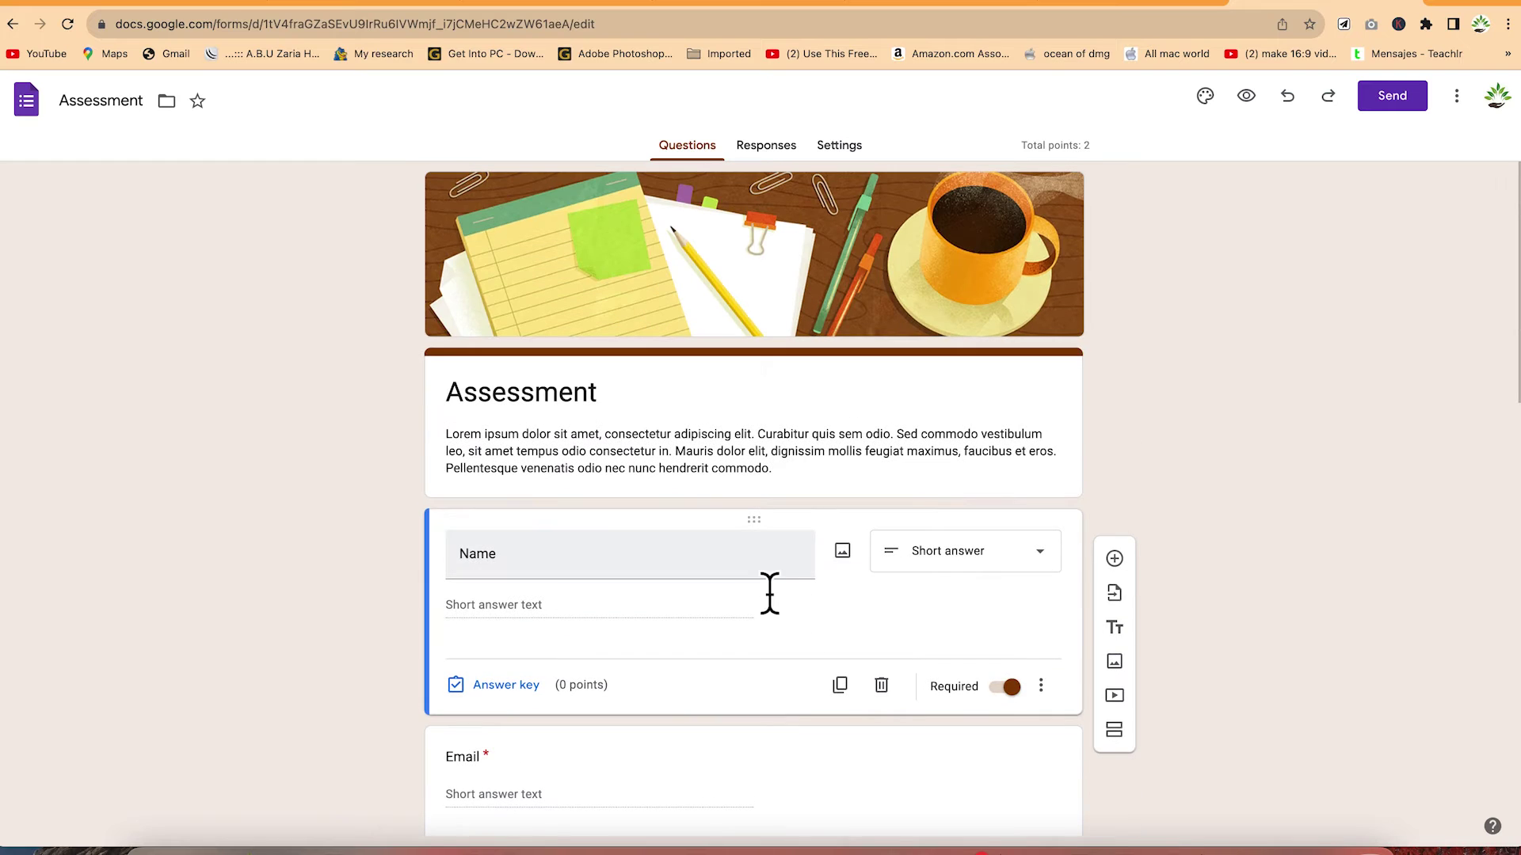
pyautogui.scroll(-5, 749, 685)
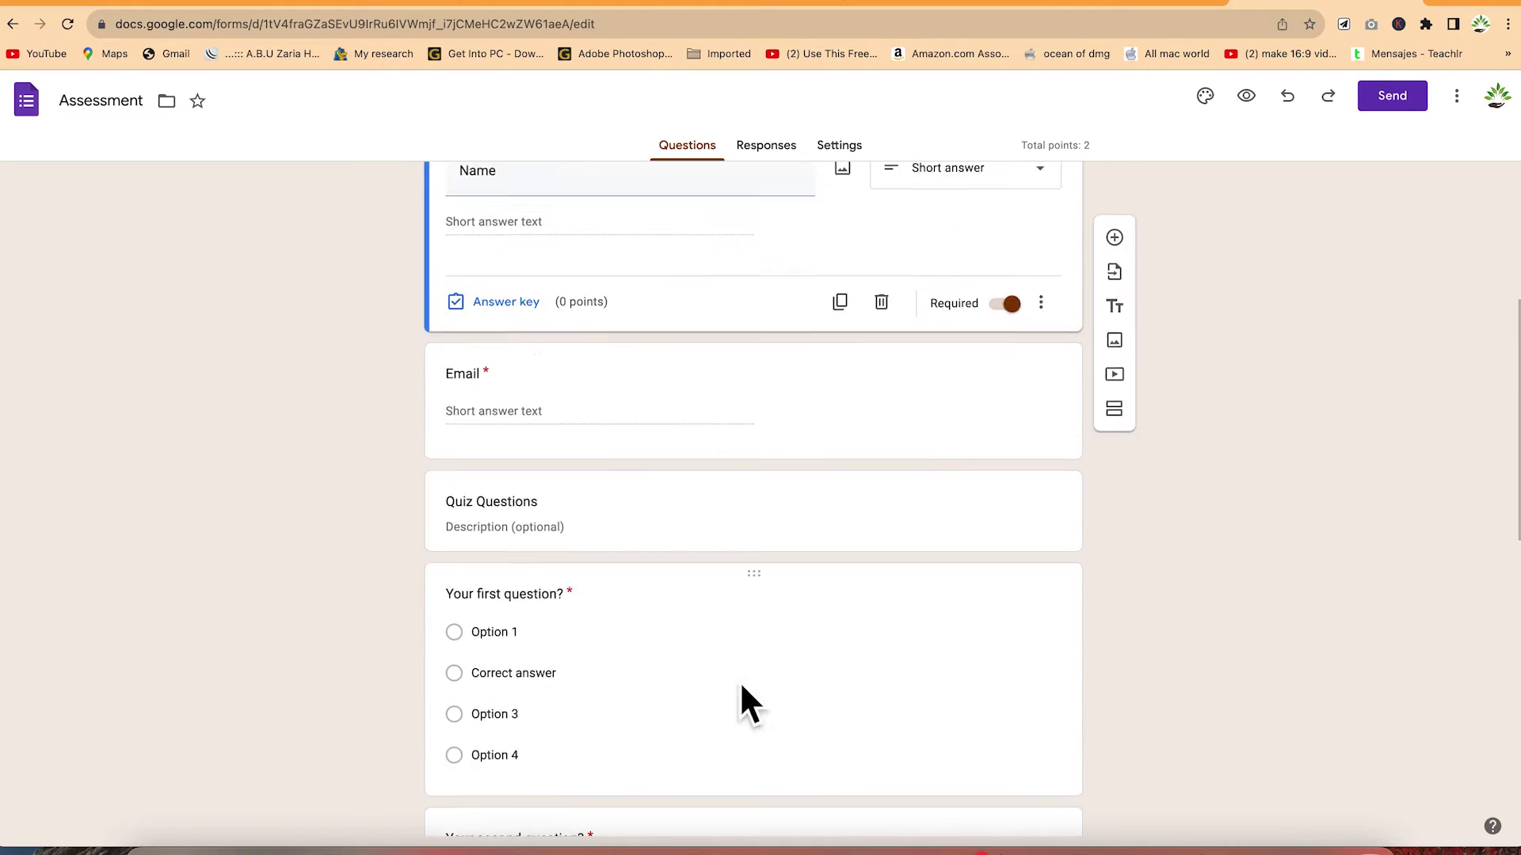
pyautogui.scroll(4, 740, 693)
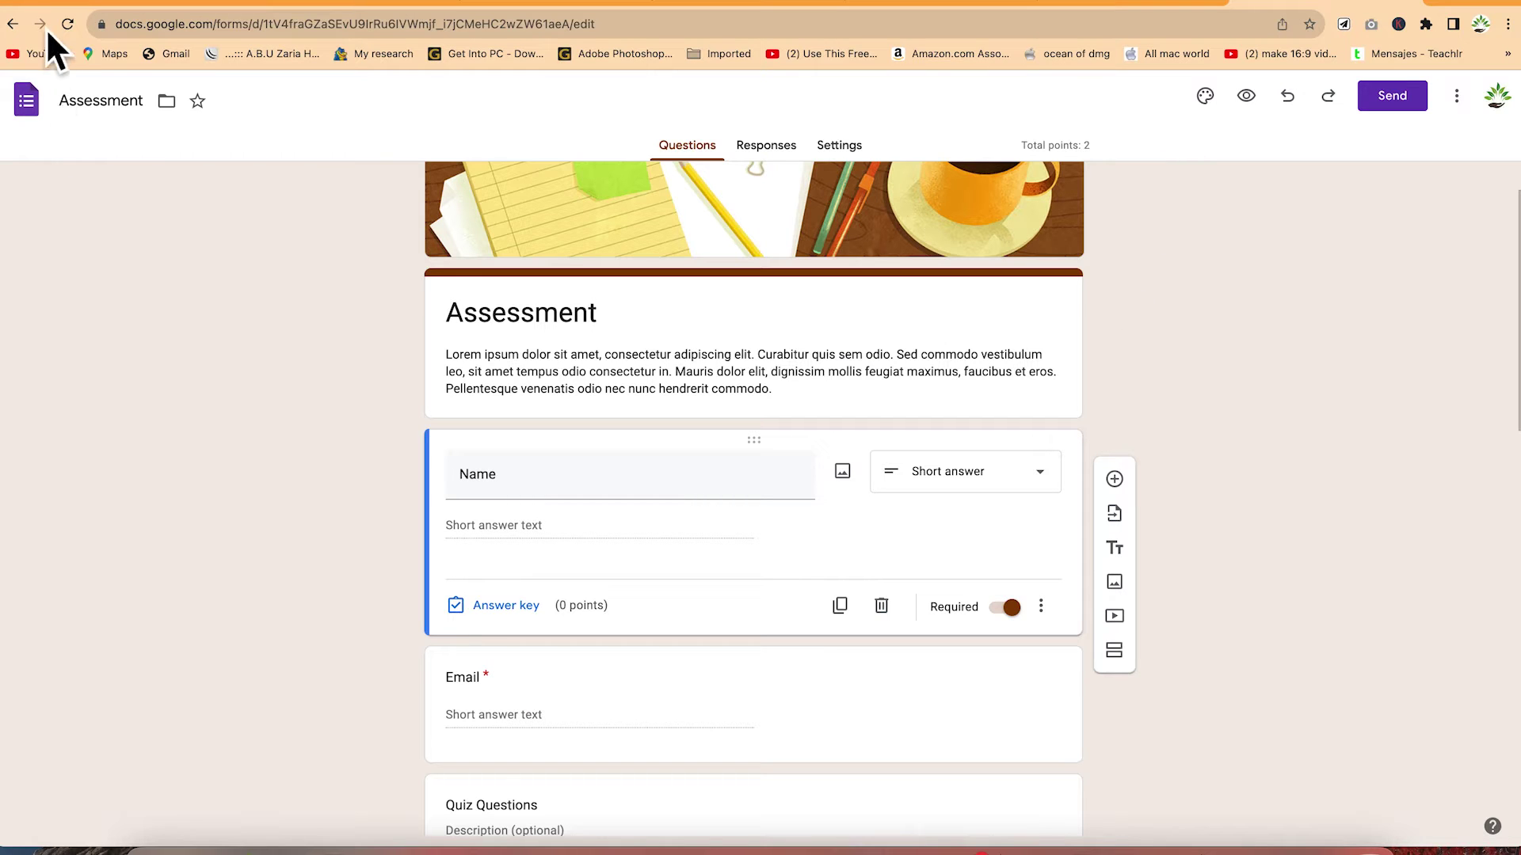
pyautogui.click(12, 24)
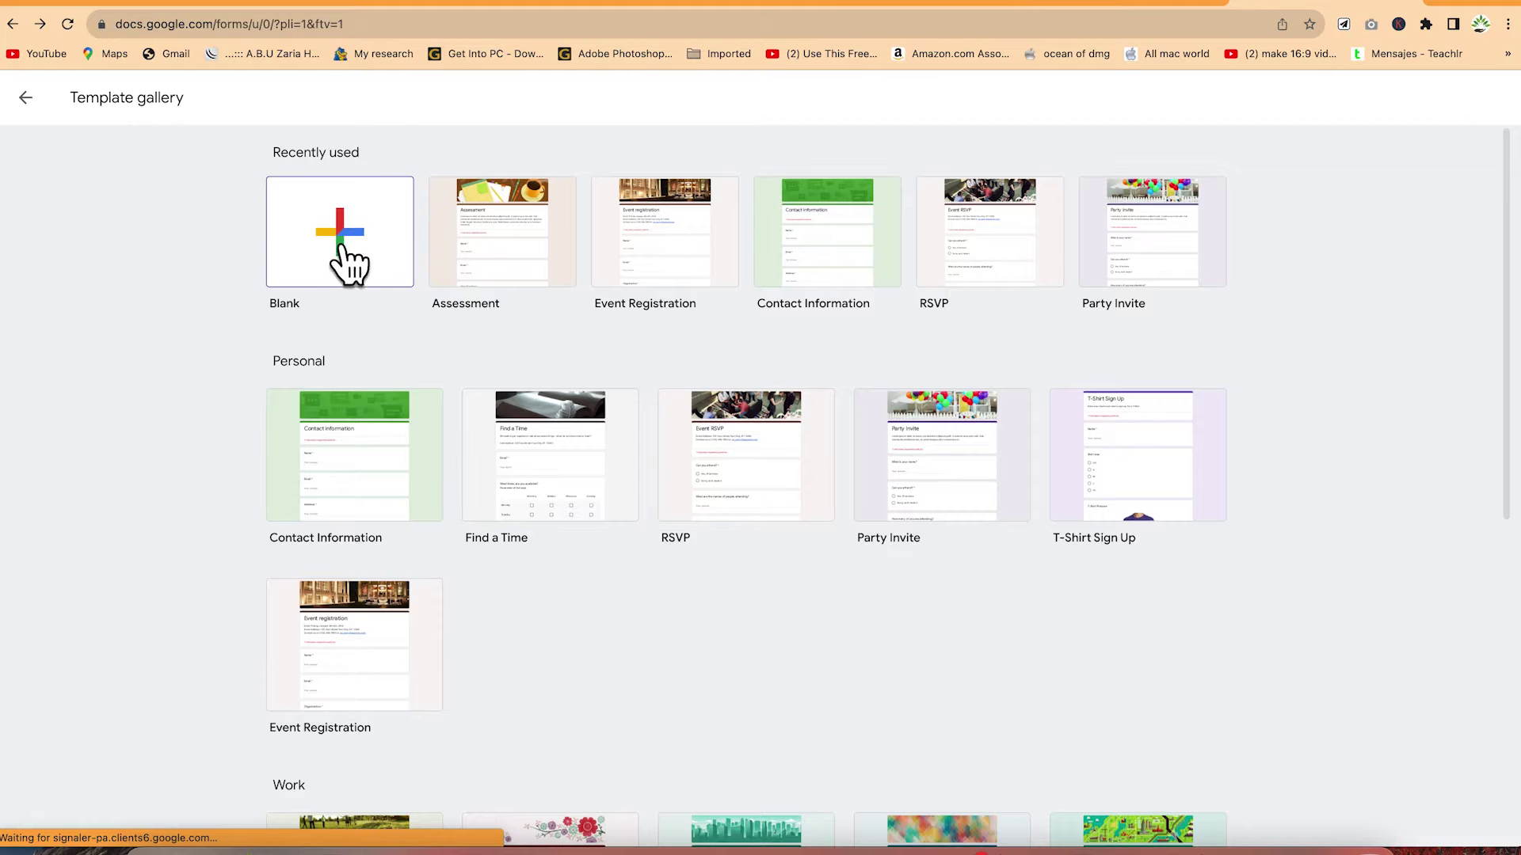
pyautogui.click(326, 235)
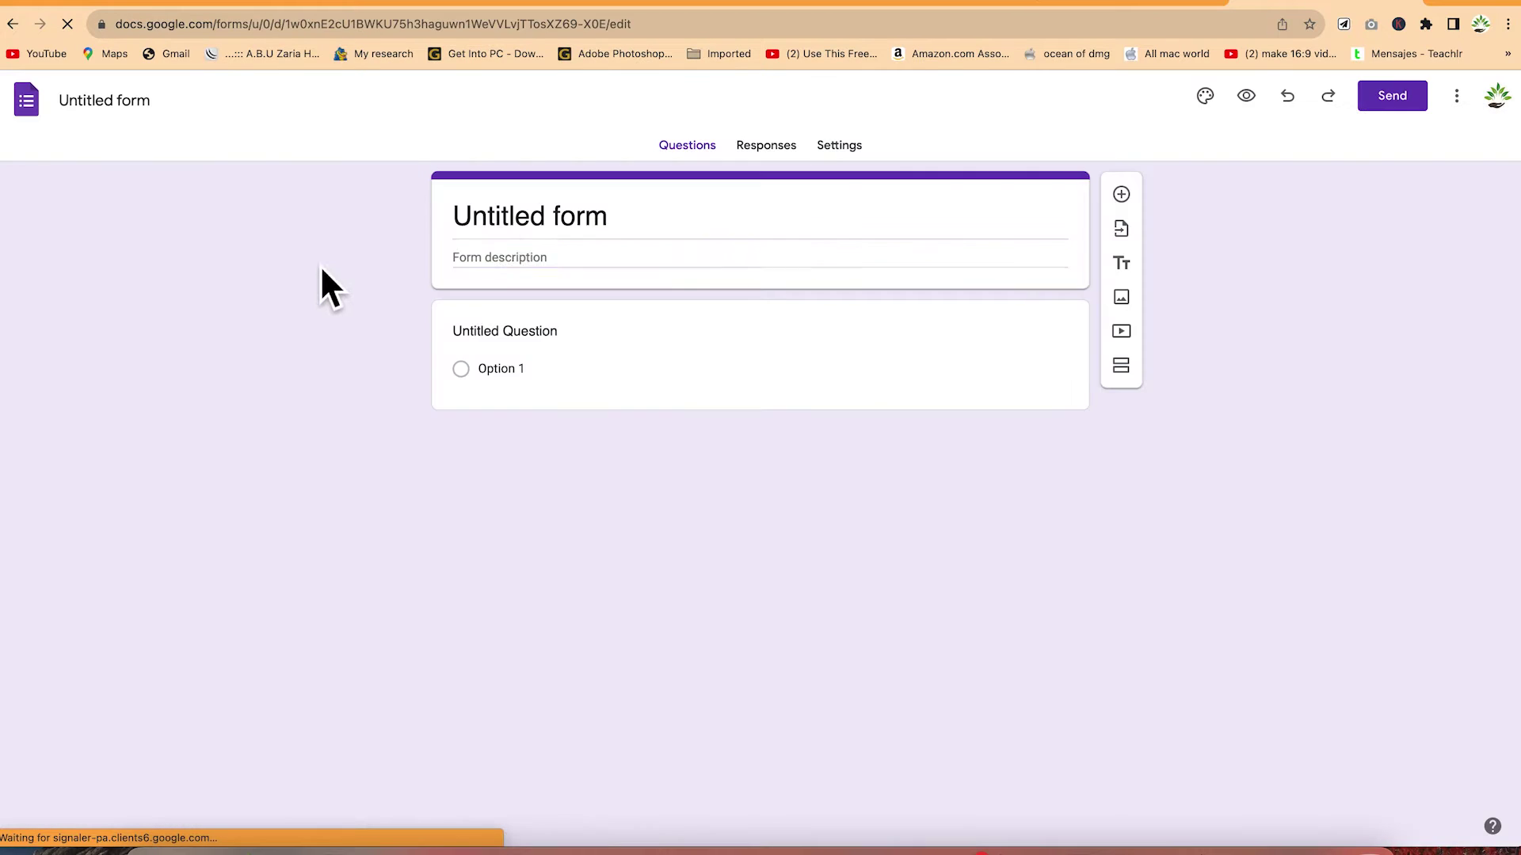
# Rename the blank form "Toastmasters meeting" and apply the same name as its heading.
pyautogui.click(134, 112)
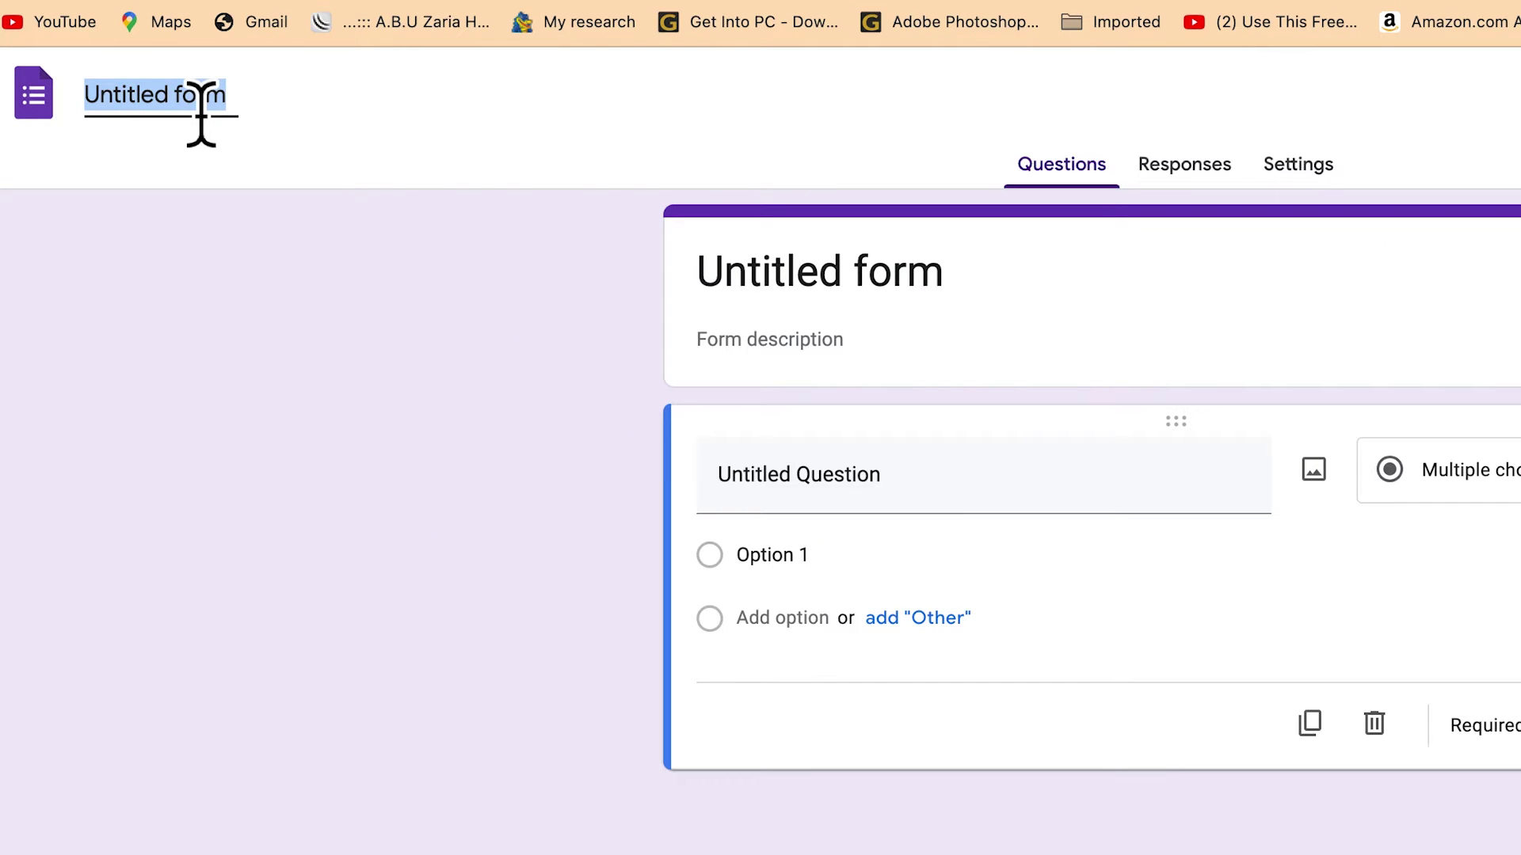
pyautogui.write('Toastmasters meeting')
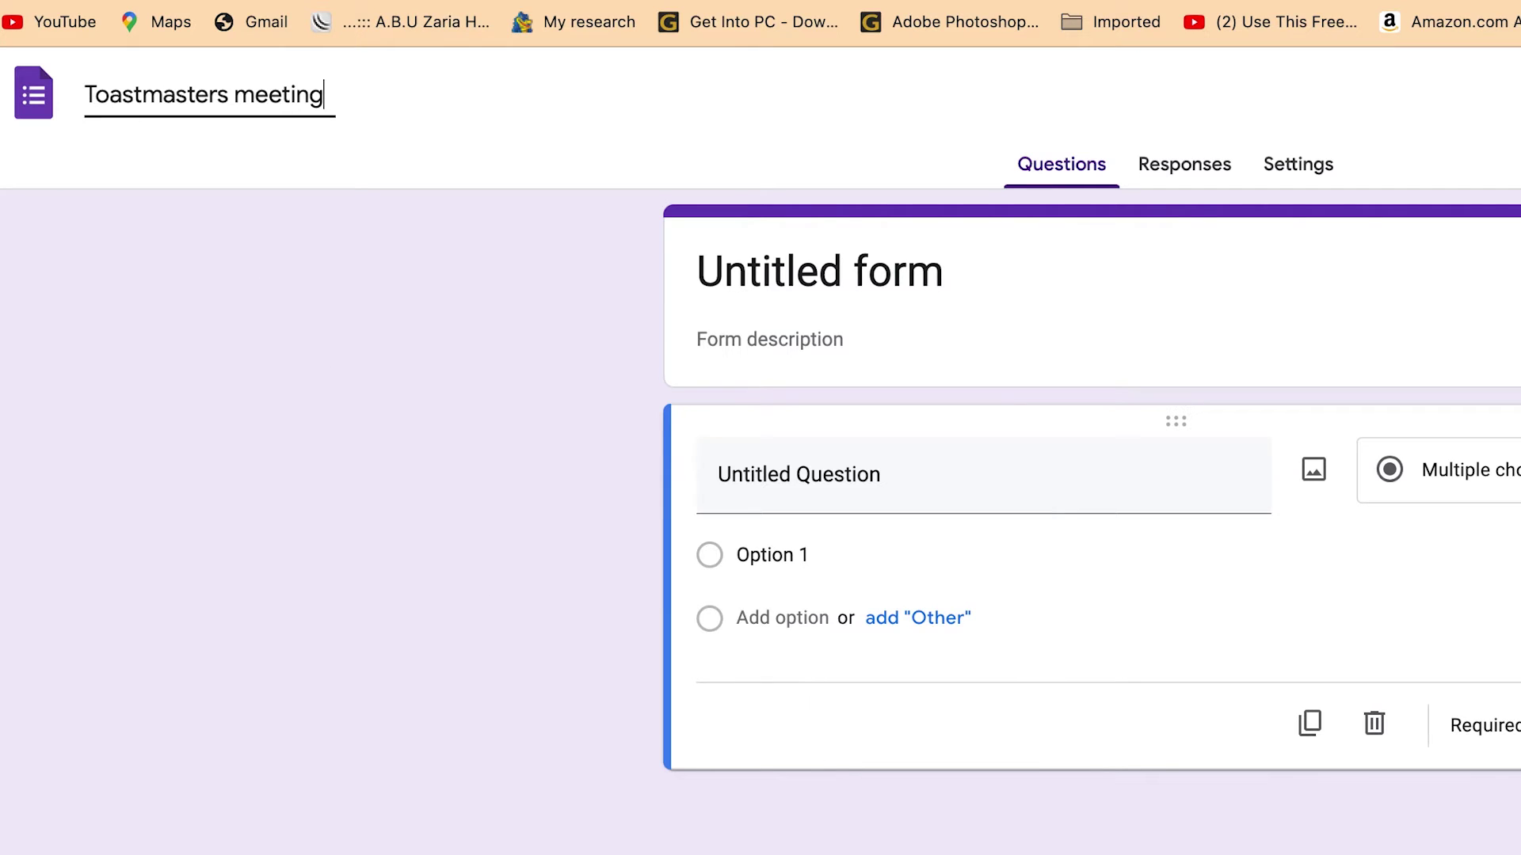
pyautogui.click(988, 310)
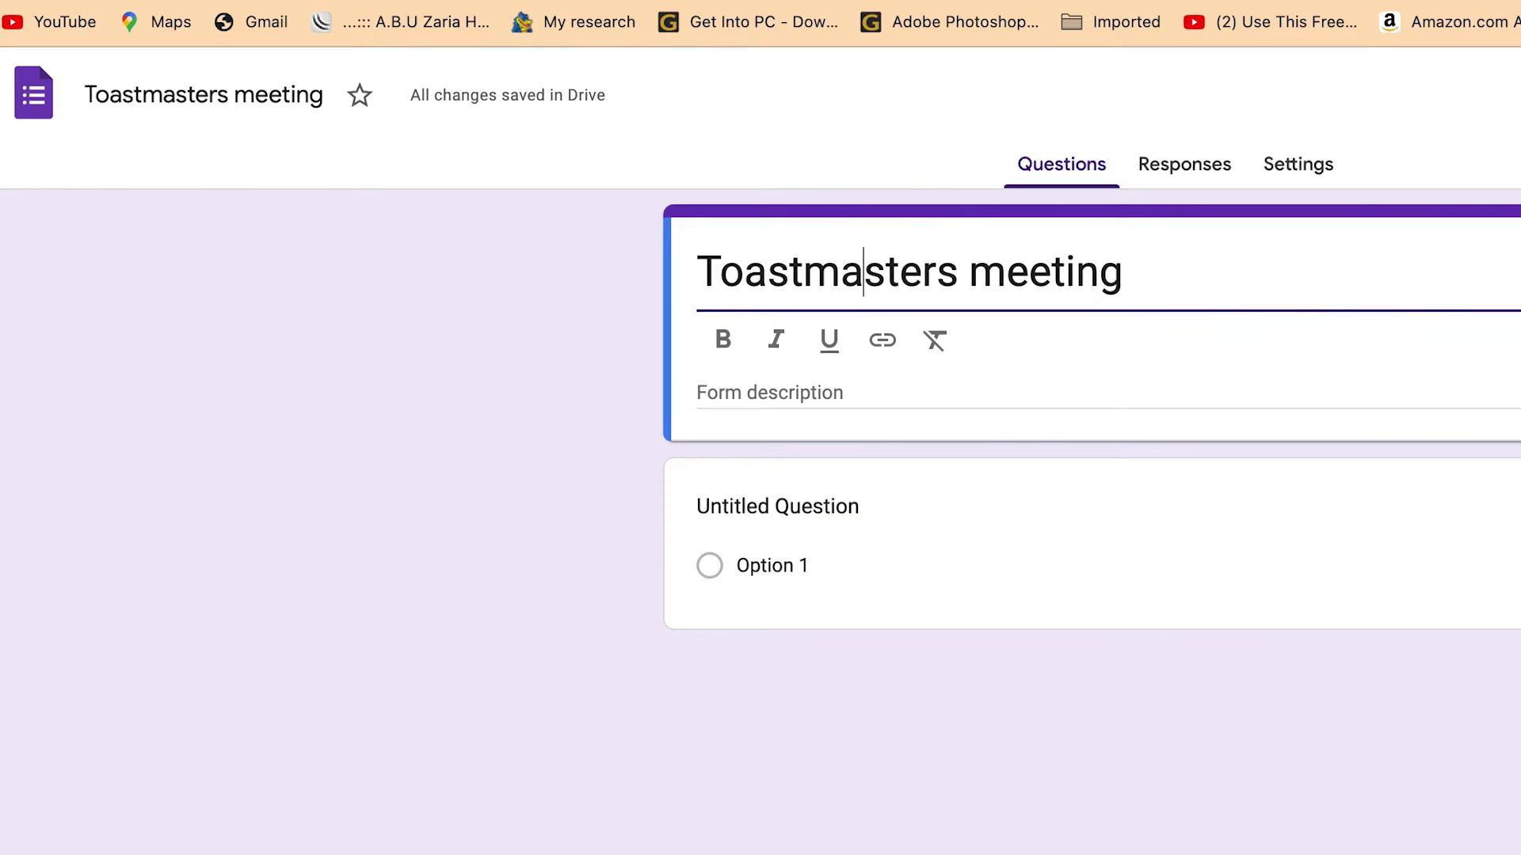
# Fill in the form description with the UTP Toastmasters club registration welcome, the request to fill up details to register, and the sign-off "Regards. Club Excos".
pyautogui.click(1509, 444)
pyautogui.click(938, 340)
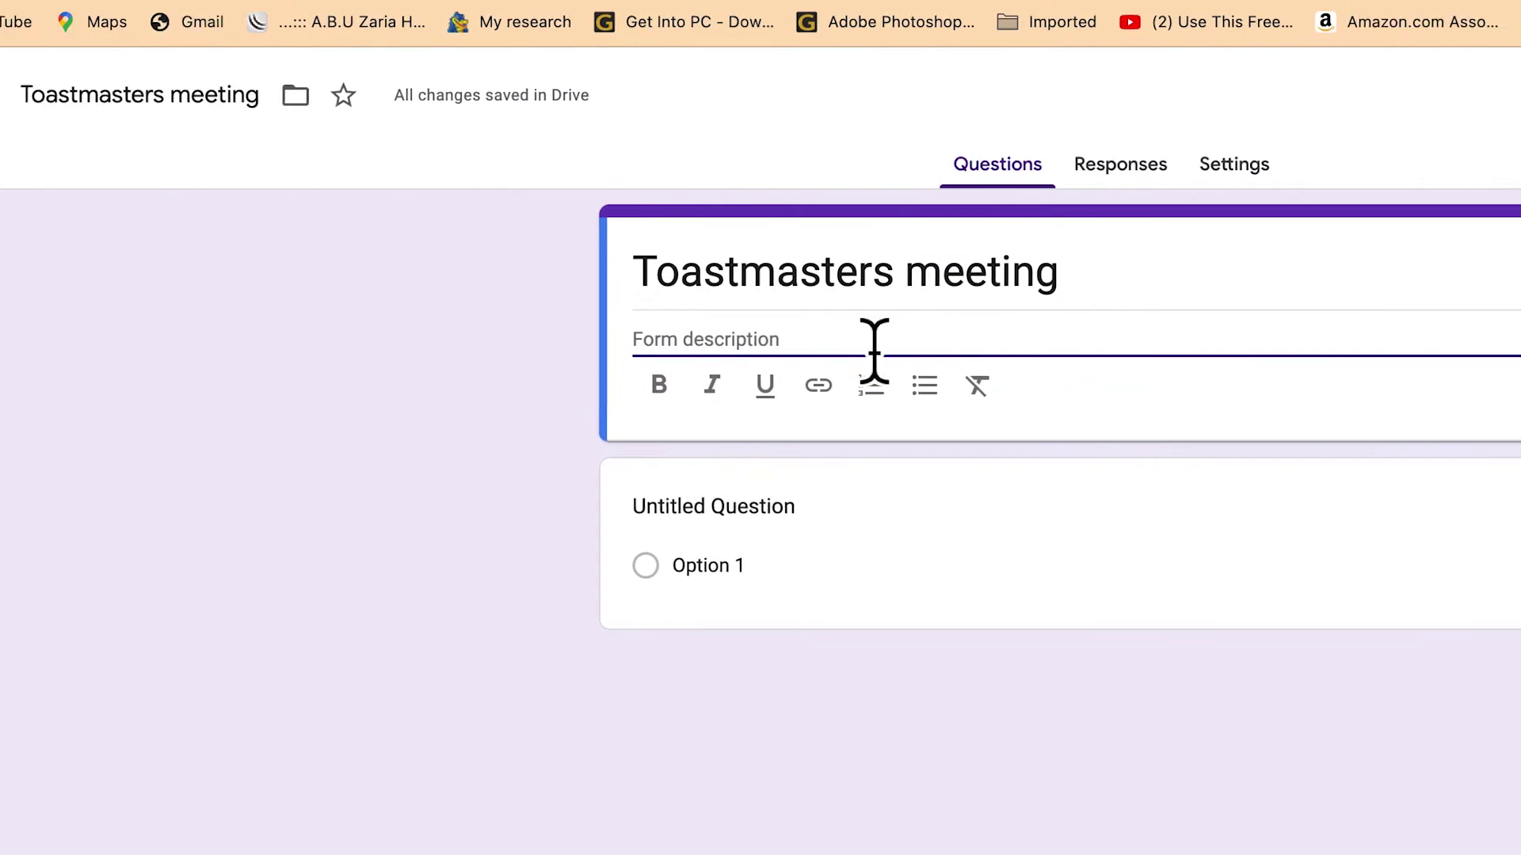
pyautogui.click(673, 388)
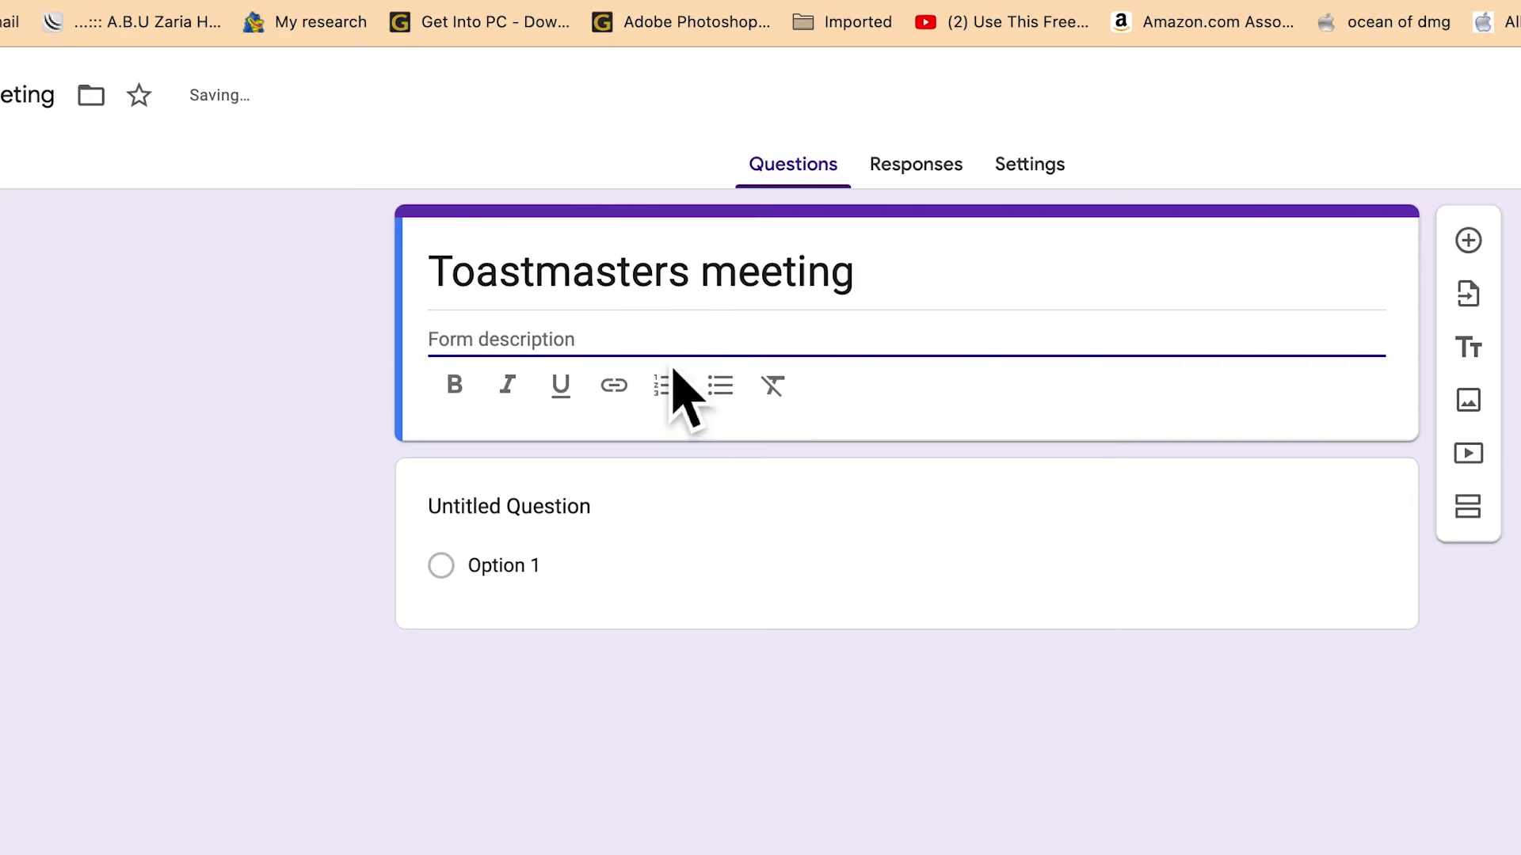
pyautogui.write('Welcome to UTP Toastmasters club registration page. We are glad to have you join us in the upcoming meeting. Kindly fill up your details below to register. Thank you and see you.  Regards.  Club Excos')
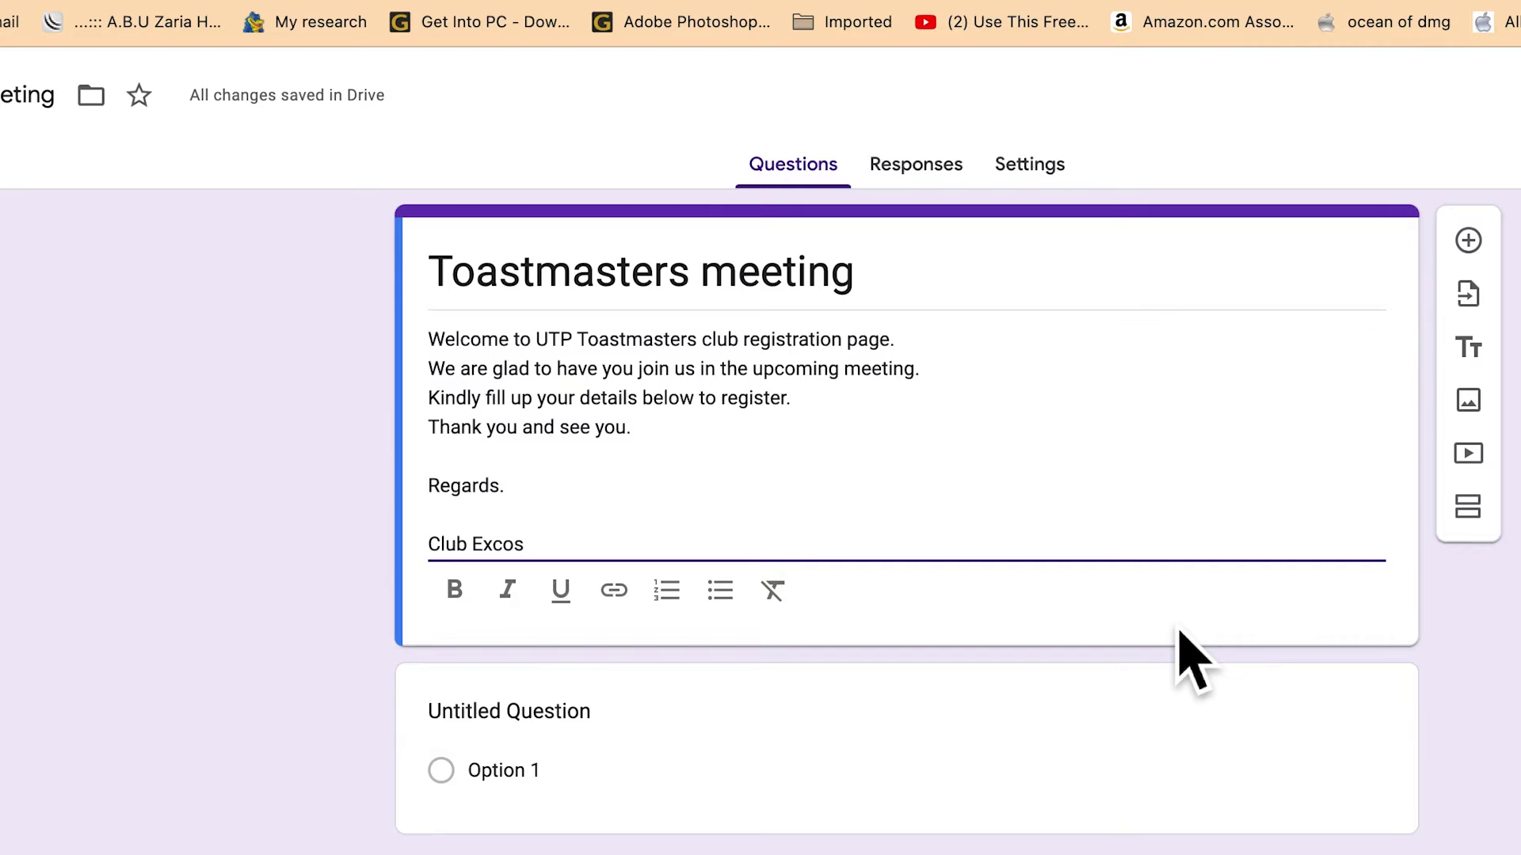
pyautogui.click(1344, 702)
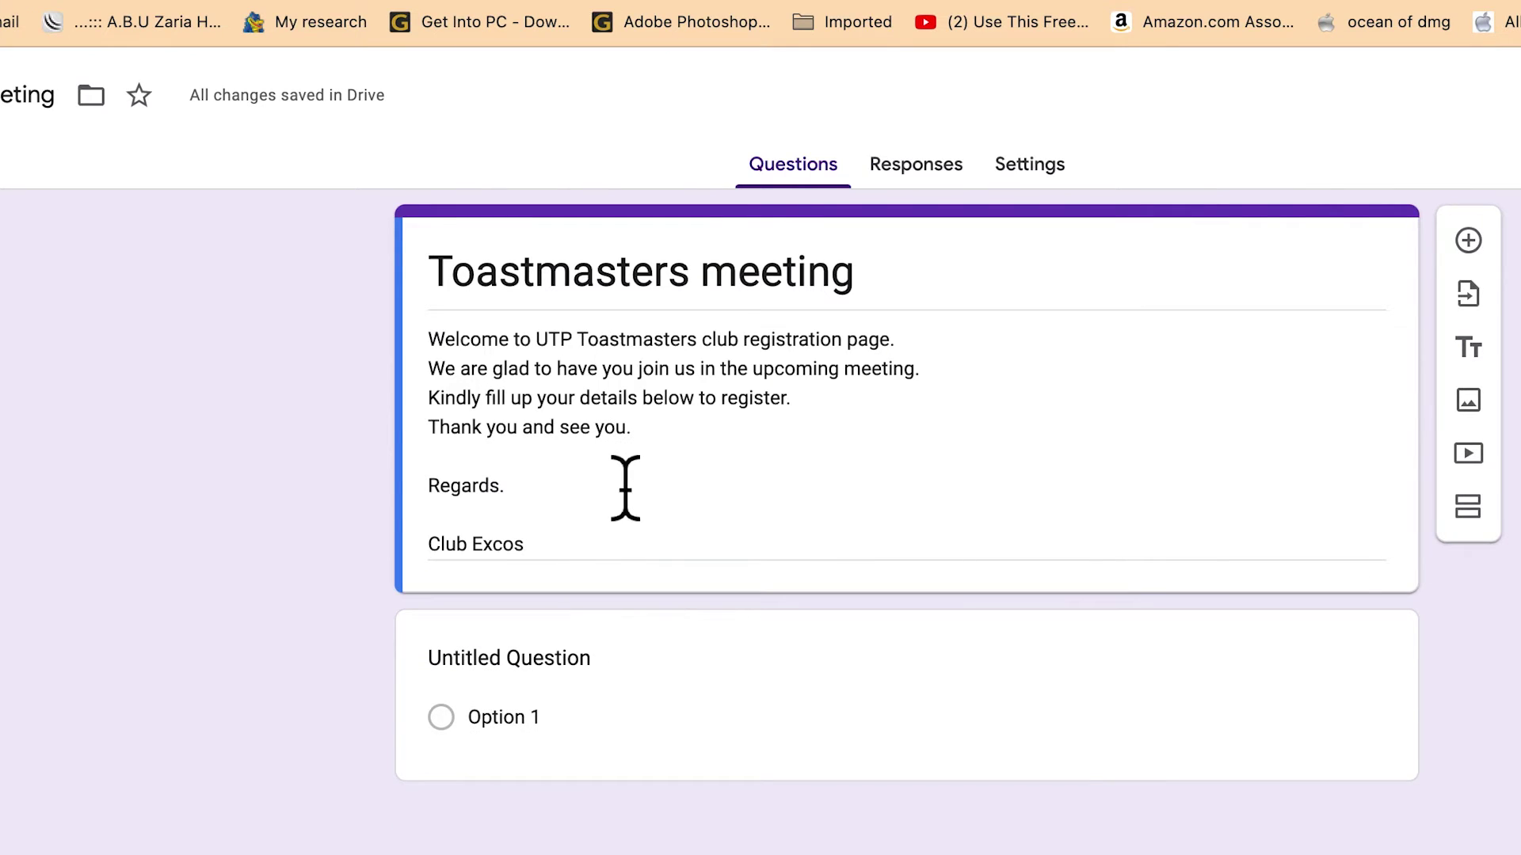
# Turn the untitled question into a required short-answer question titled "Name", and view the available question types.
pyautogui.click(554, 679)
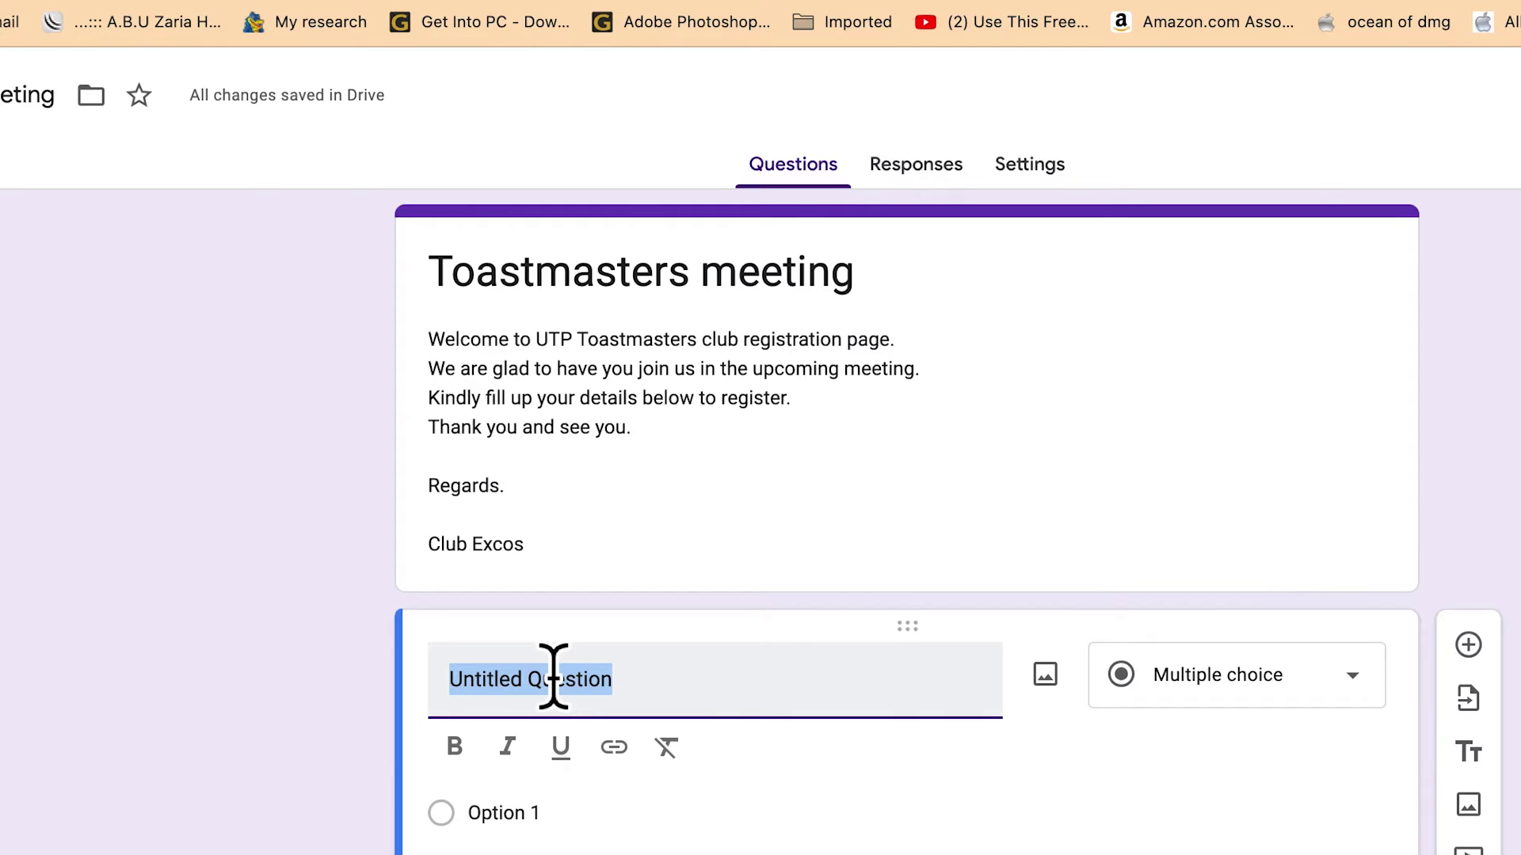
pyautogui.write('Name')
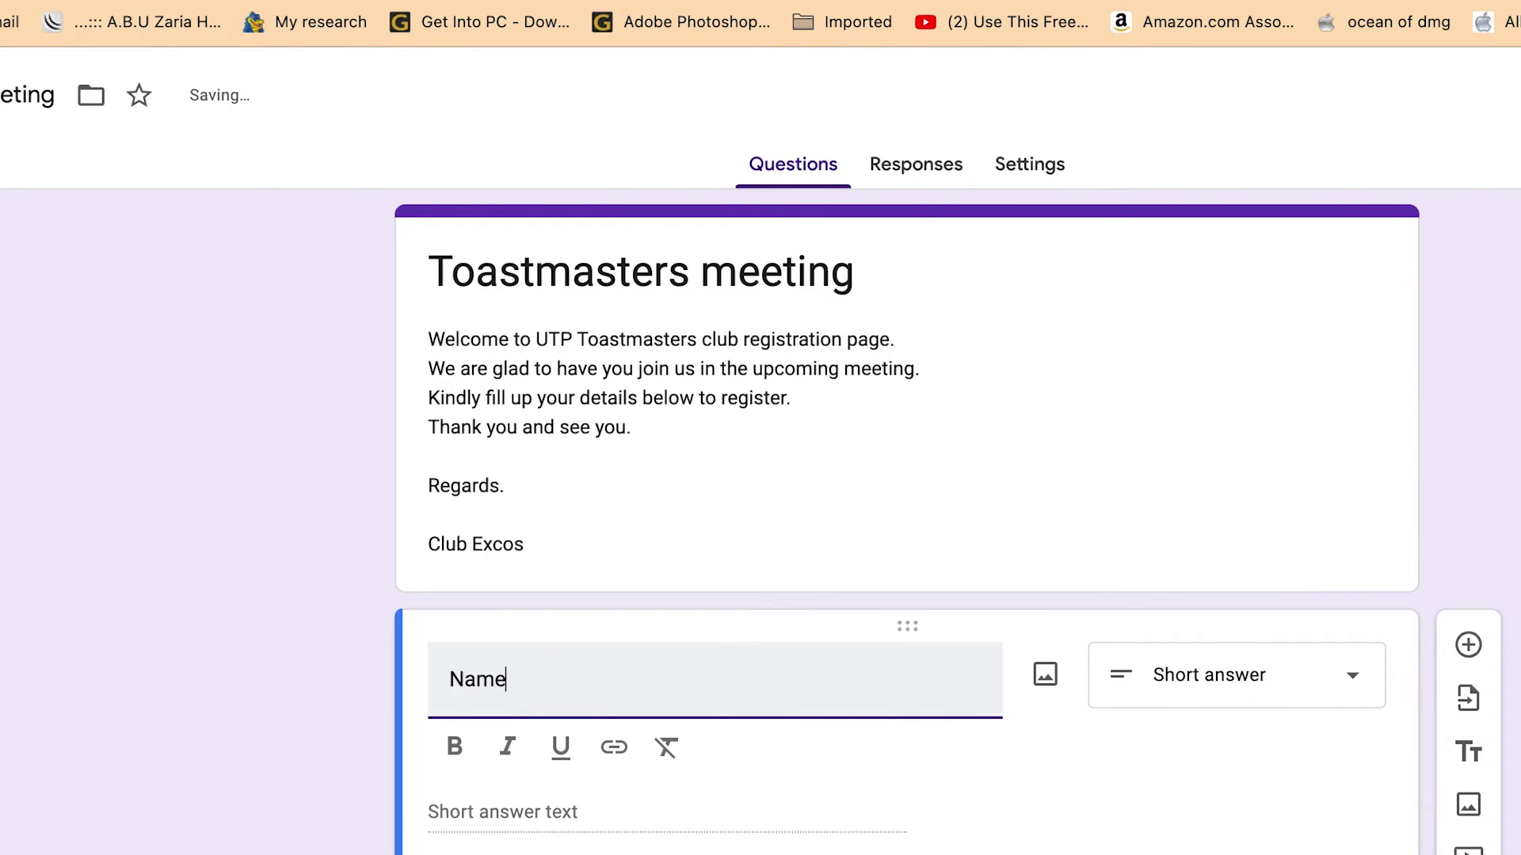
pyautogui.click(1023, 839)
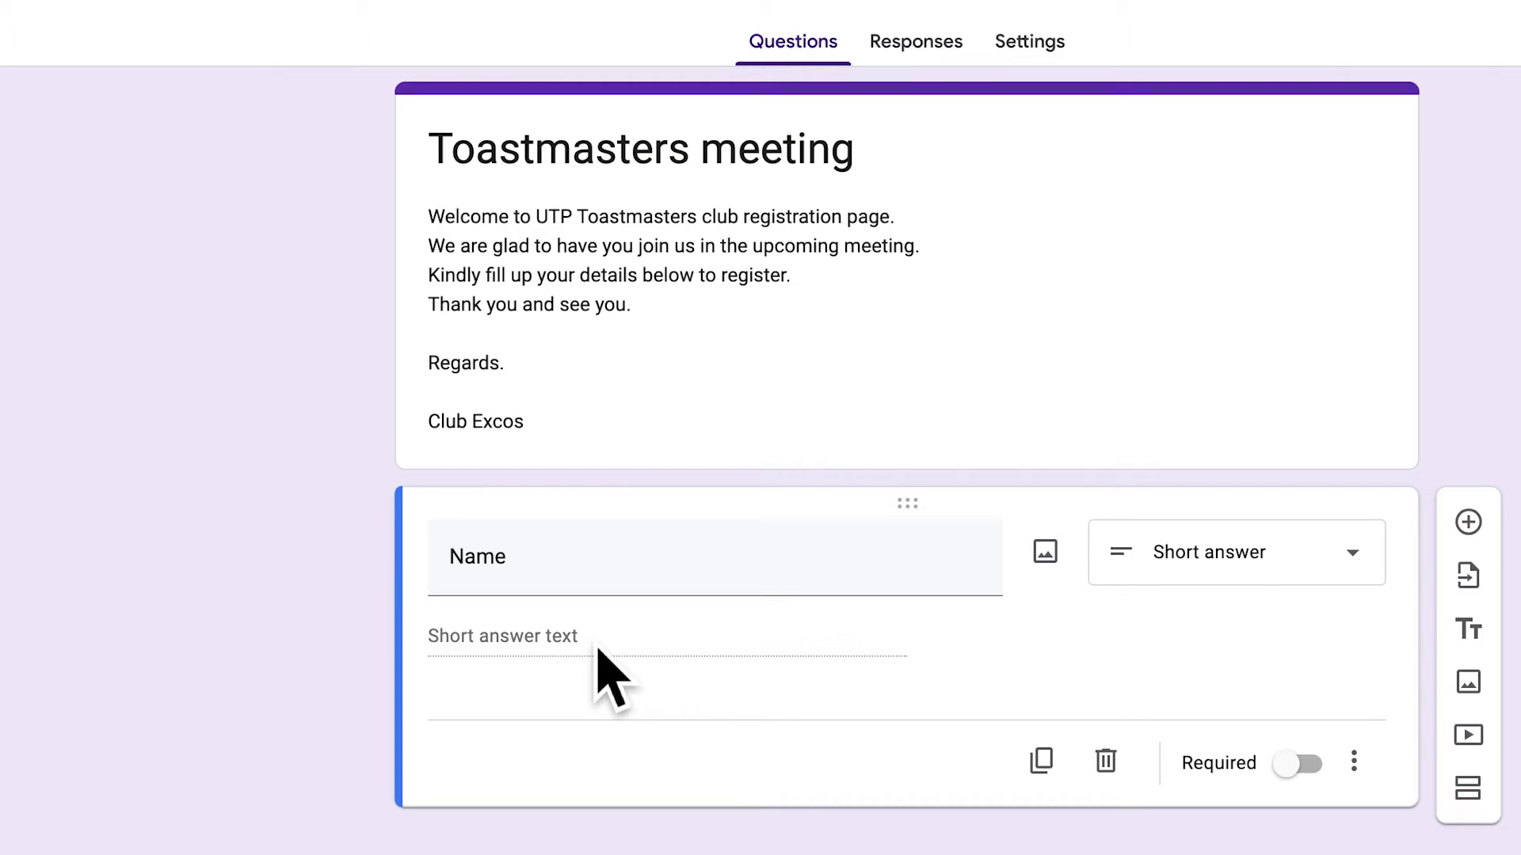
pyautogui.click(1334, 779)
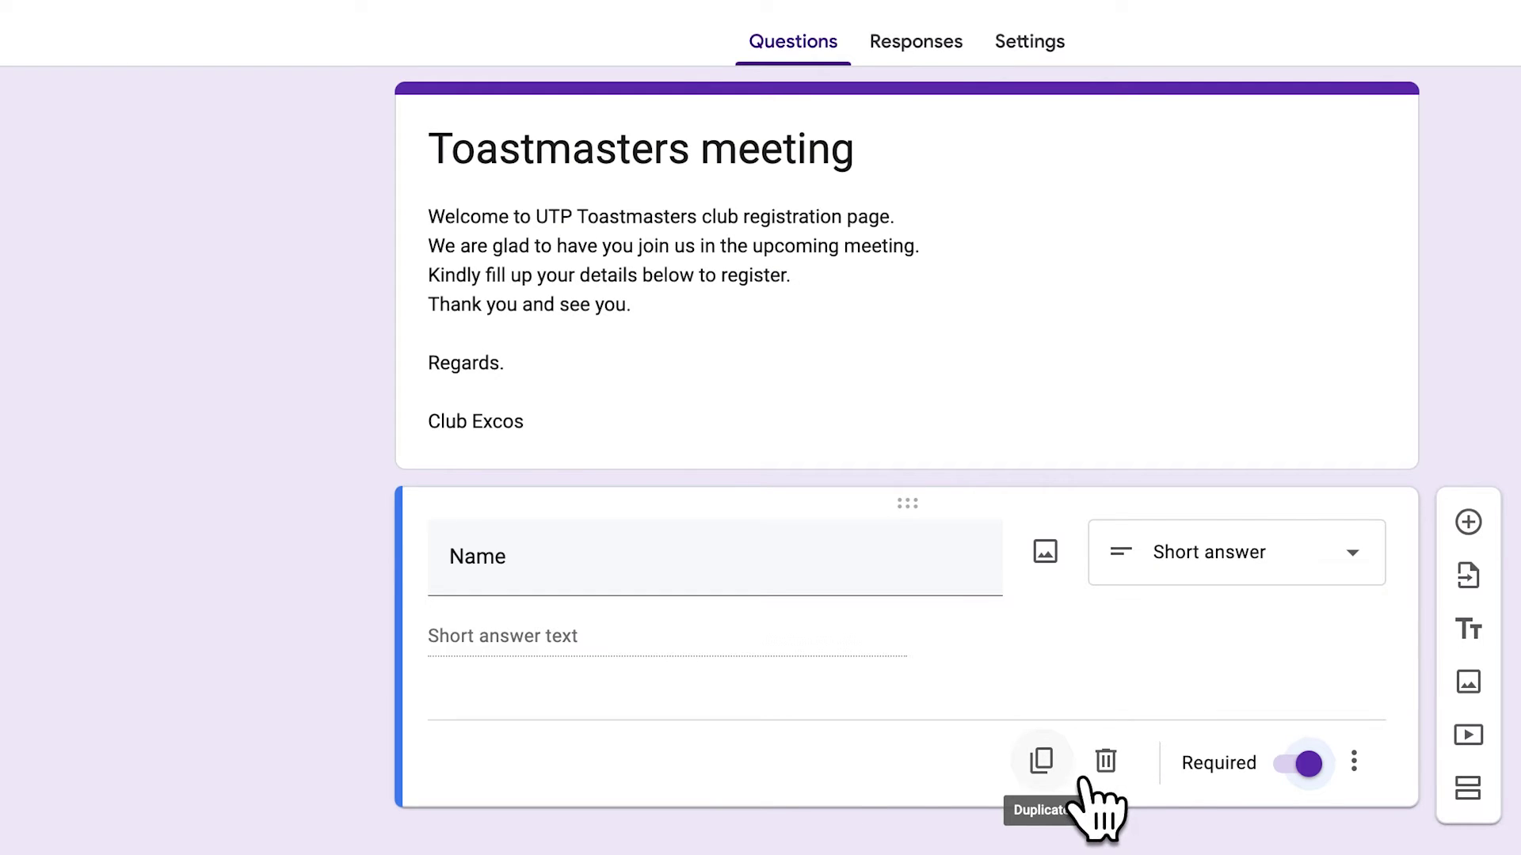
pyautogui.click(1384, 580)
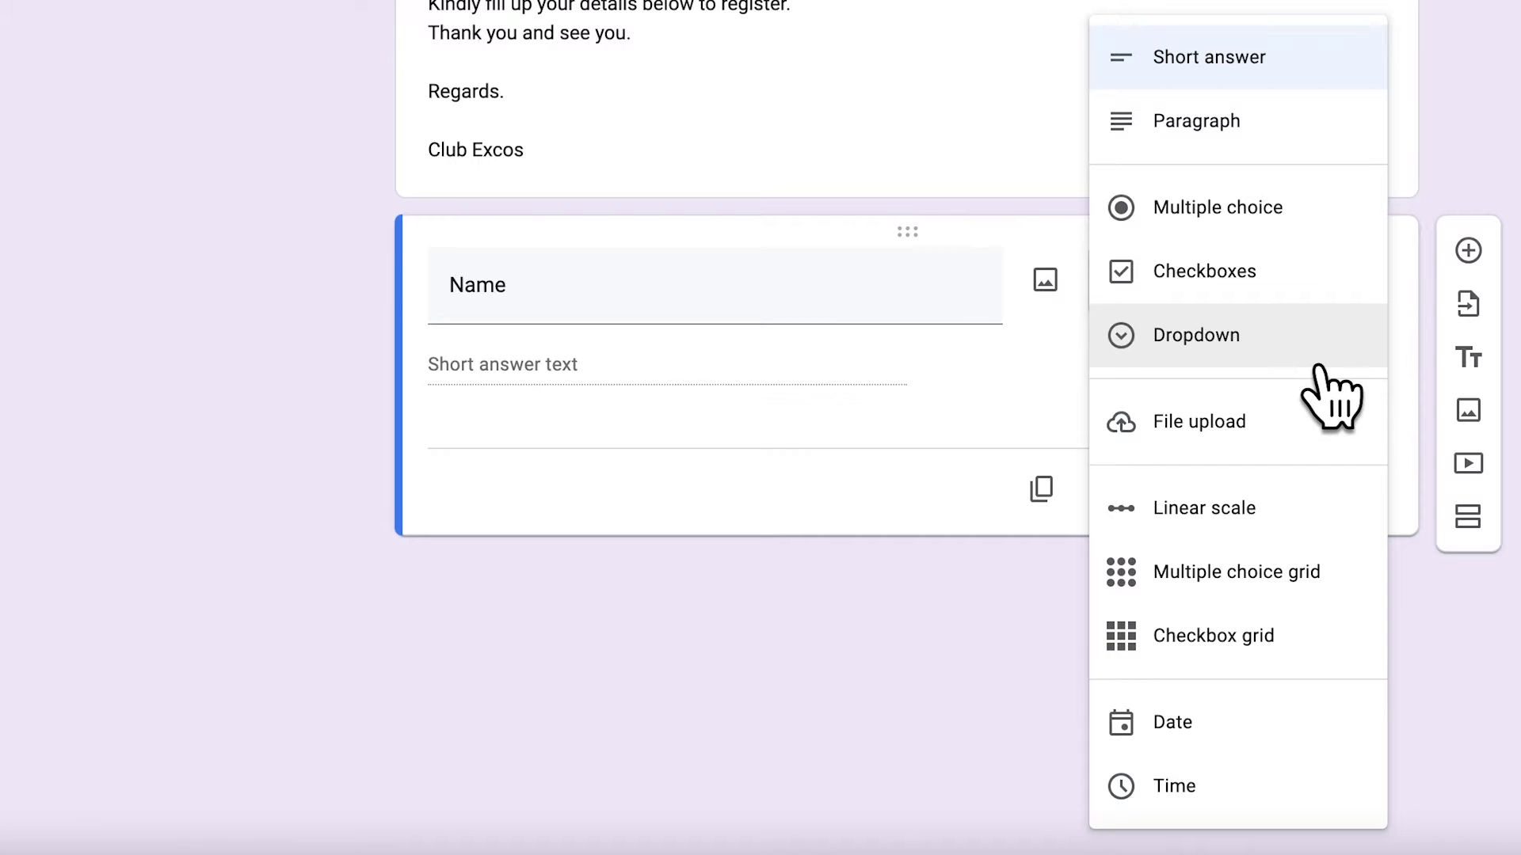
pyautogui.click(822, 654)
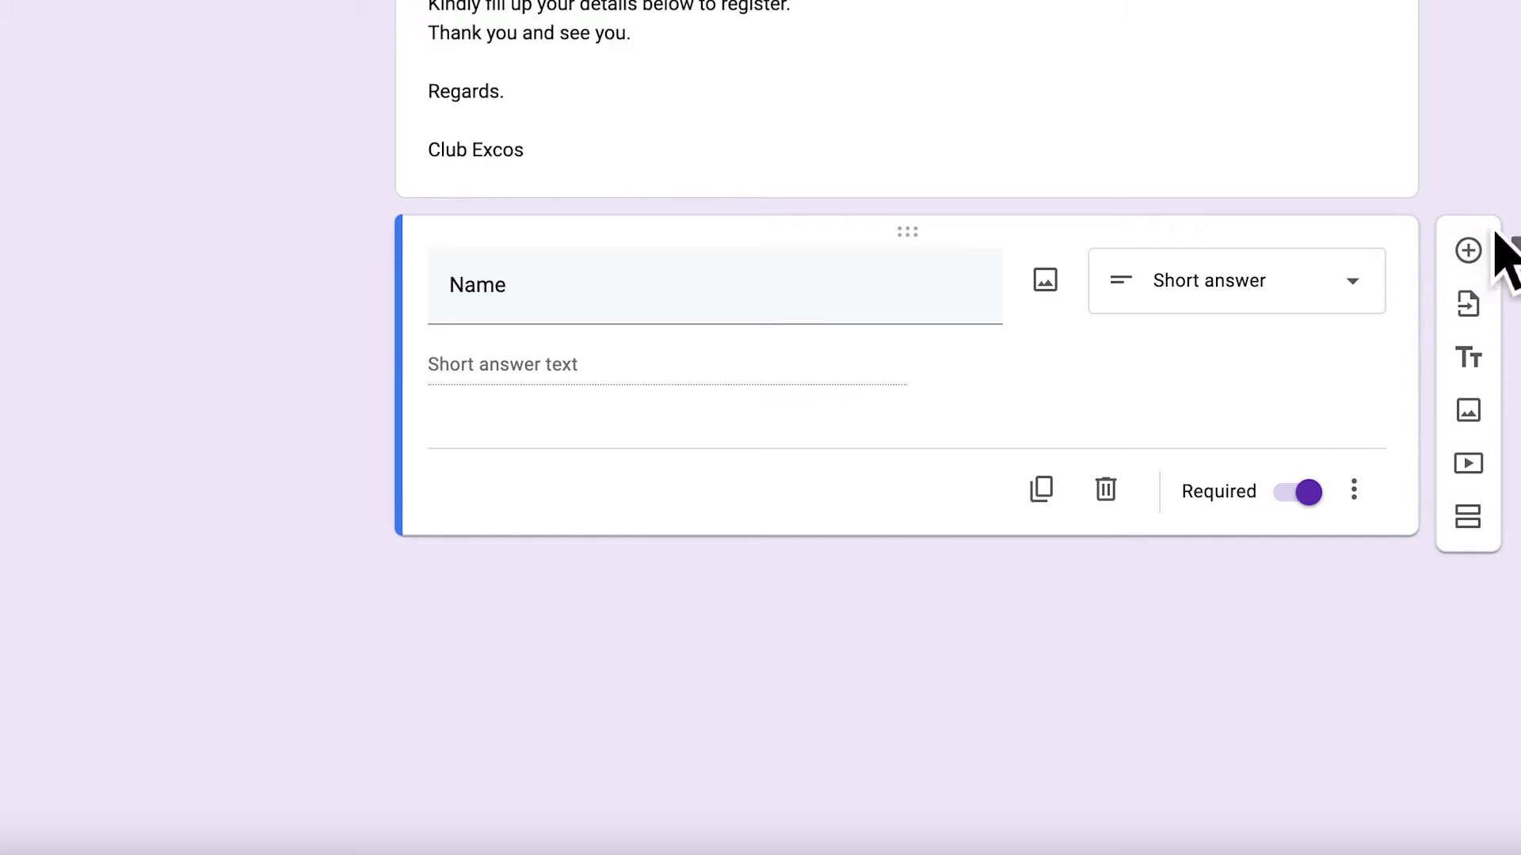
# Add a short-answer question titled "Email address" below the Name question.
pyautogui.click(1478, 250)
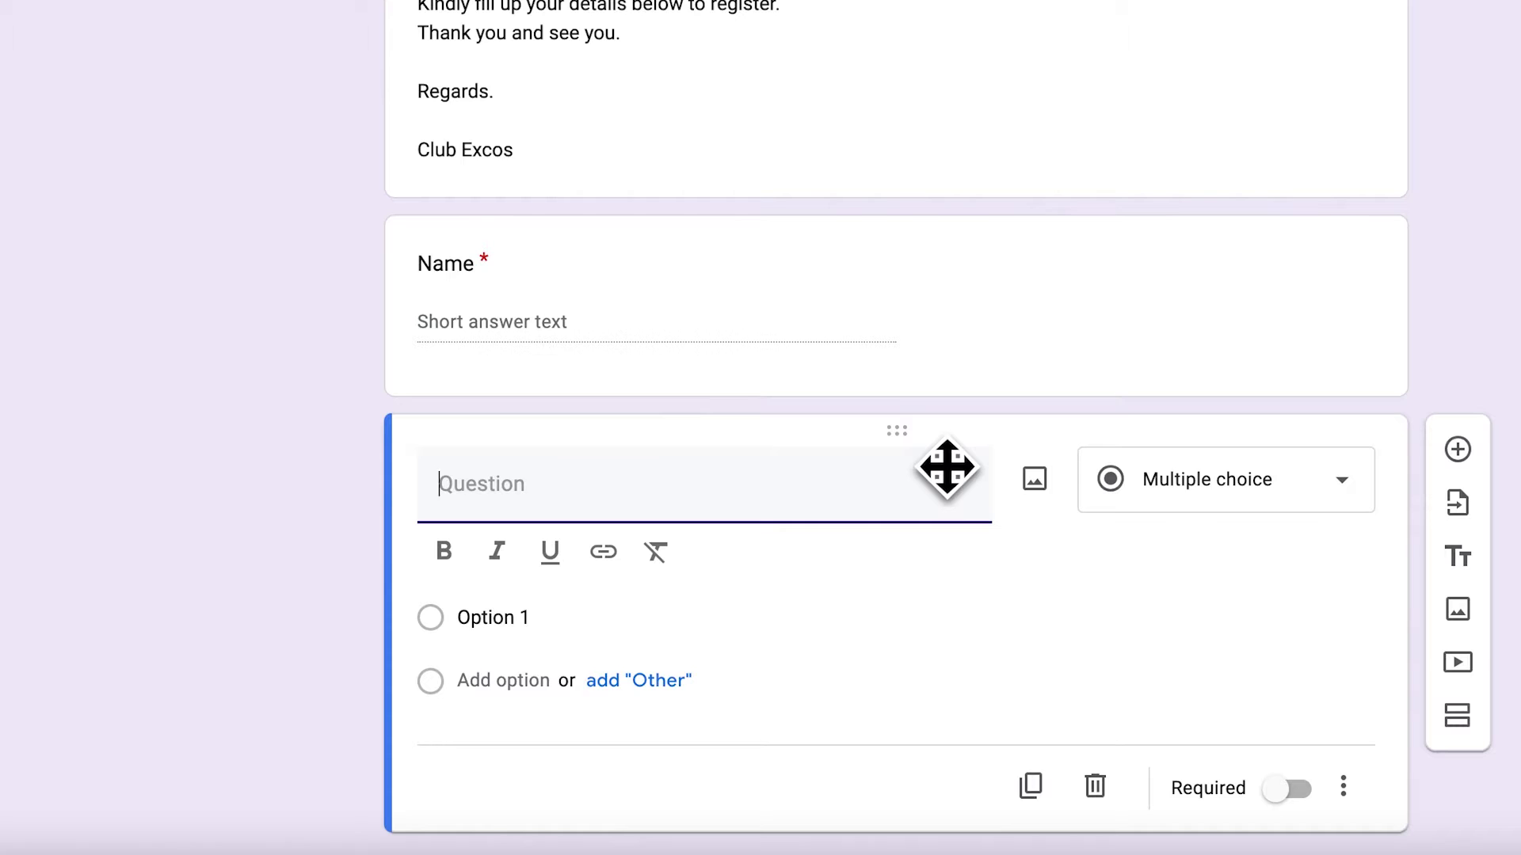
pyautogui.write('Email address')
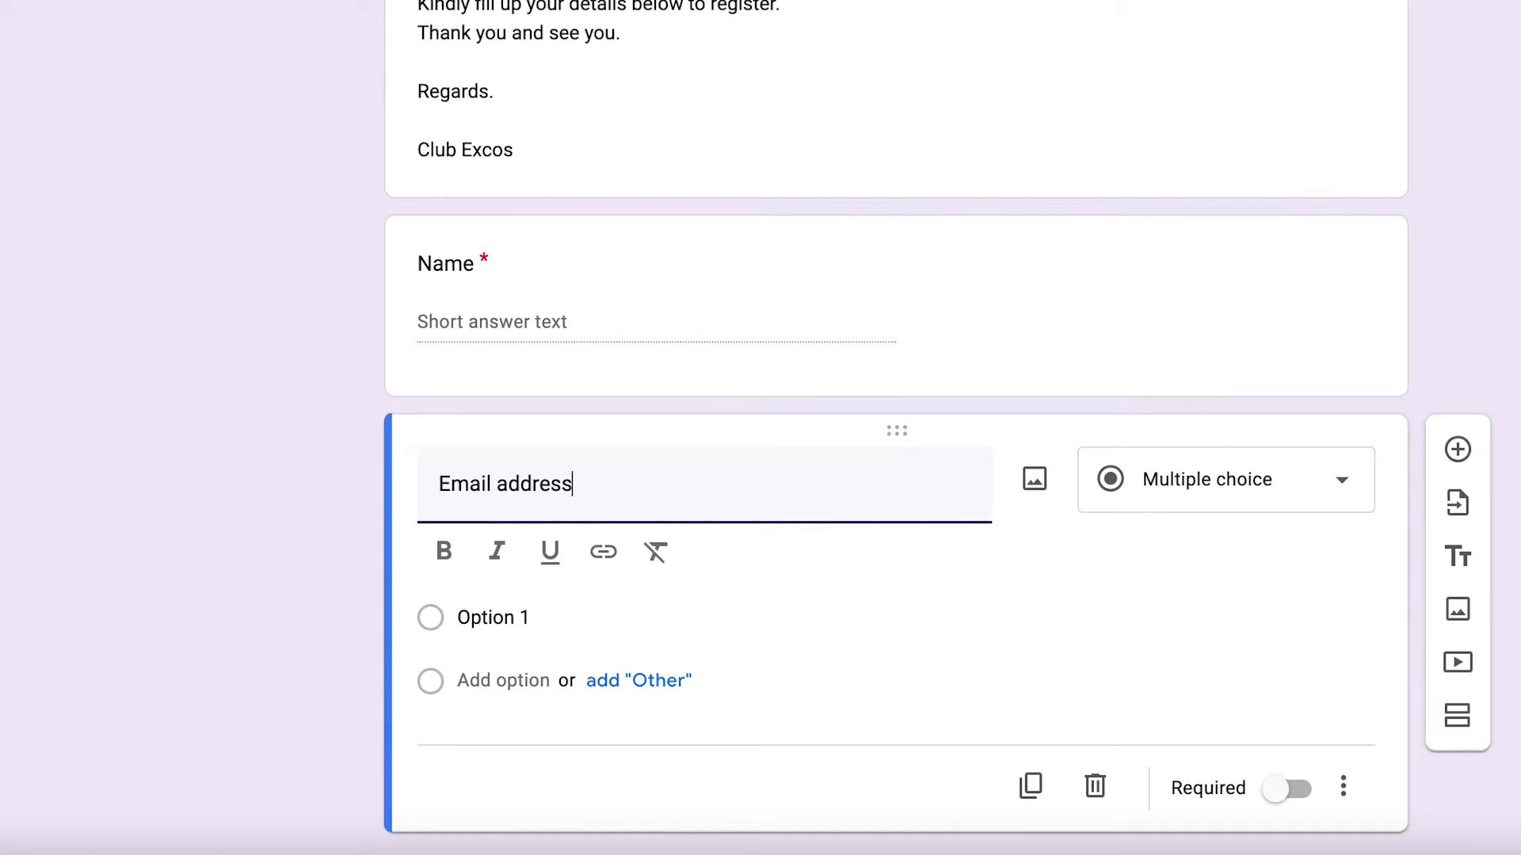
pyautogui.click(1109, 634)
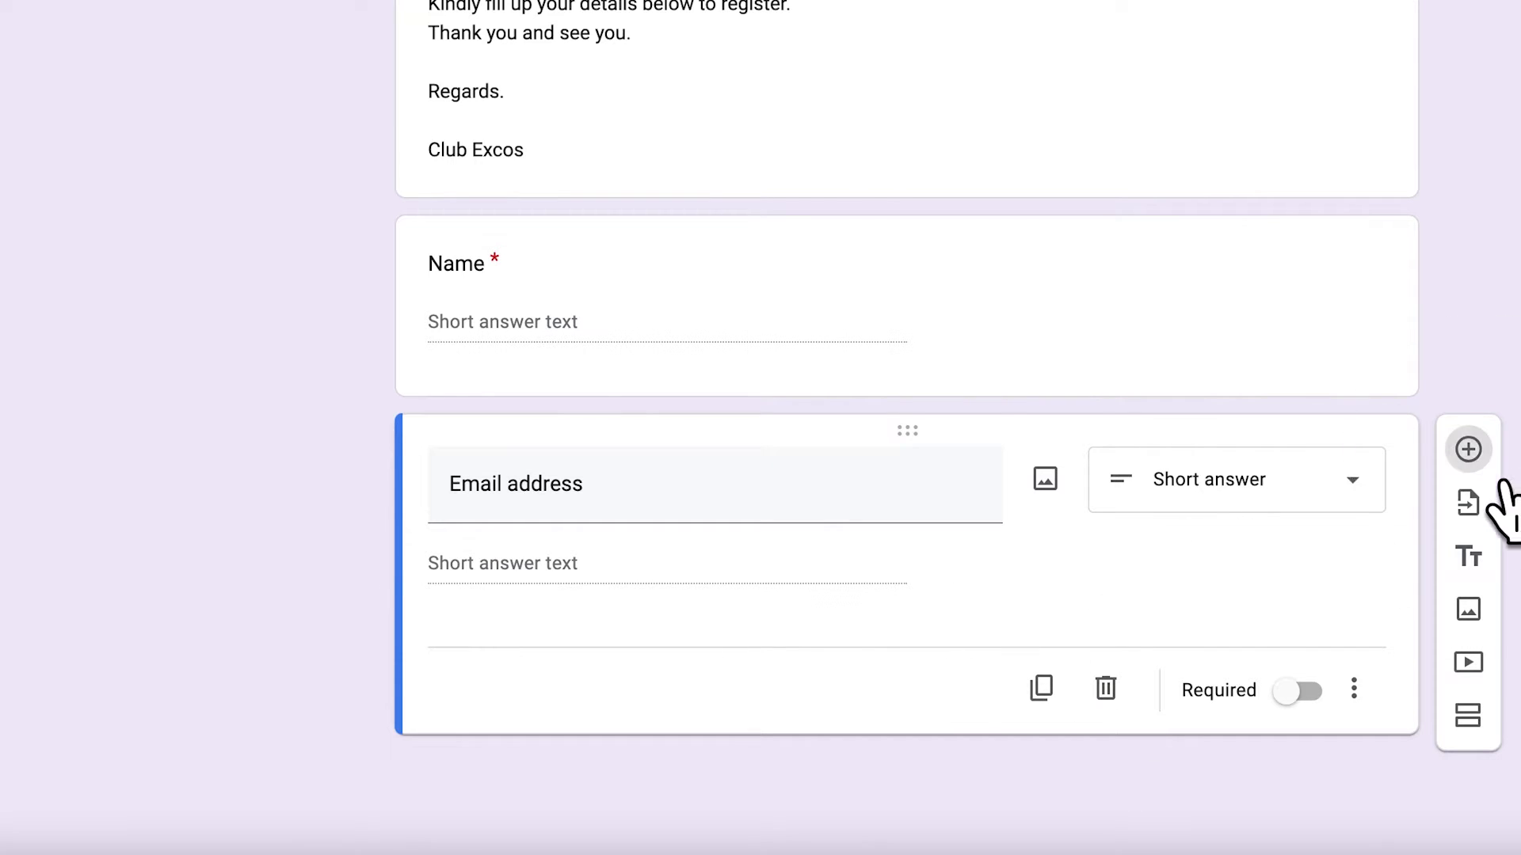
# Add a paragraph question titled "Biography" below the Email address question.
pyautogui.click(1468, 450)
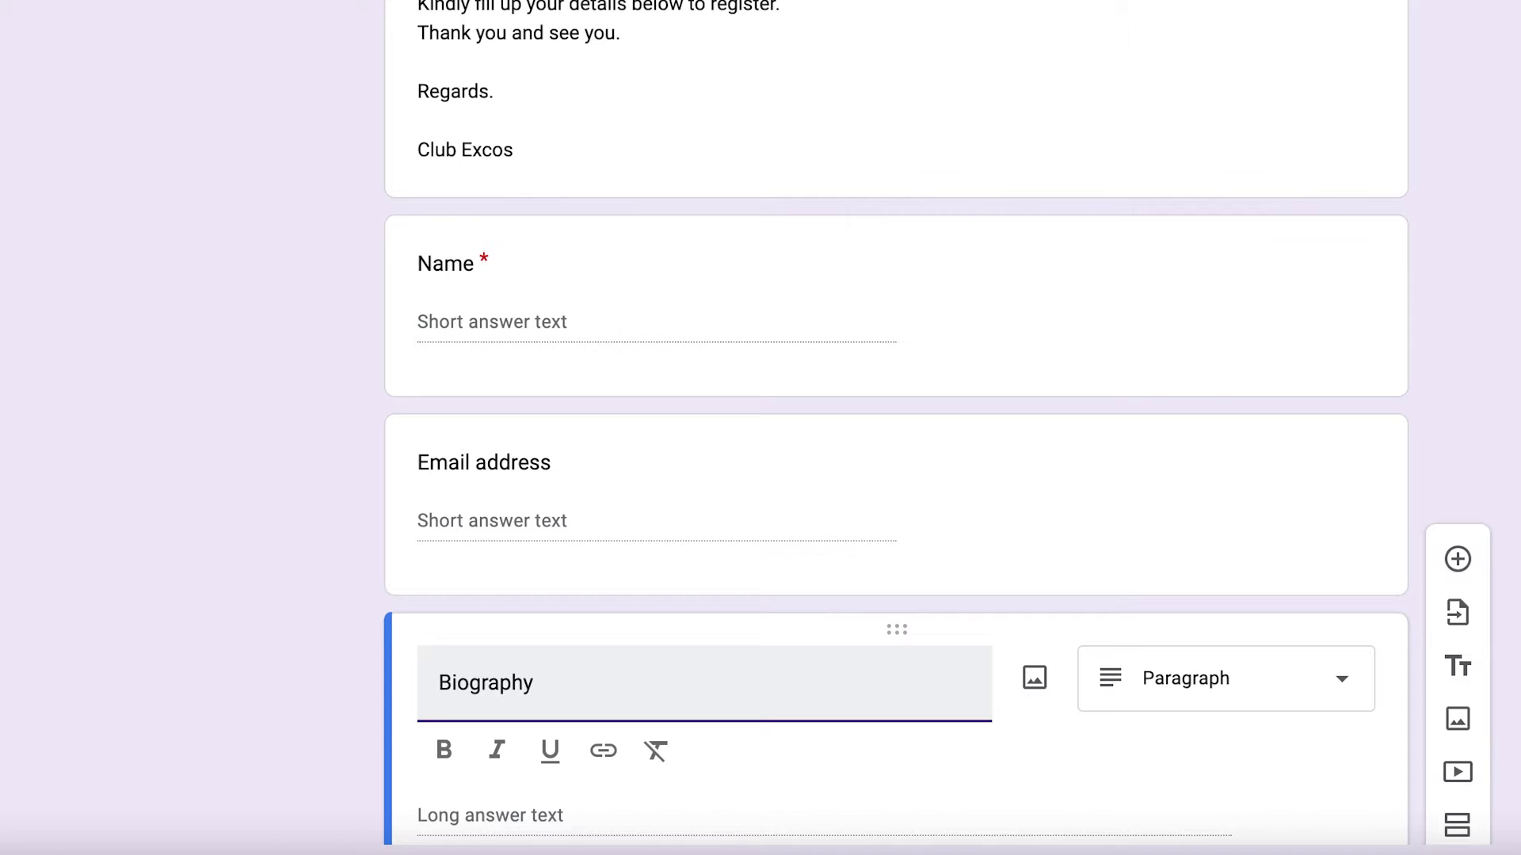
pyautogui.click(1165, 840)
pyautogui.scroll(-1, 1109, 793)
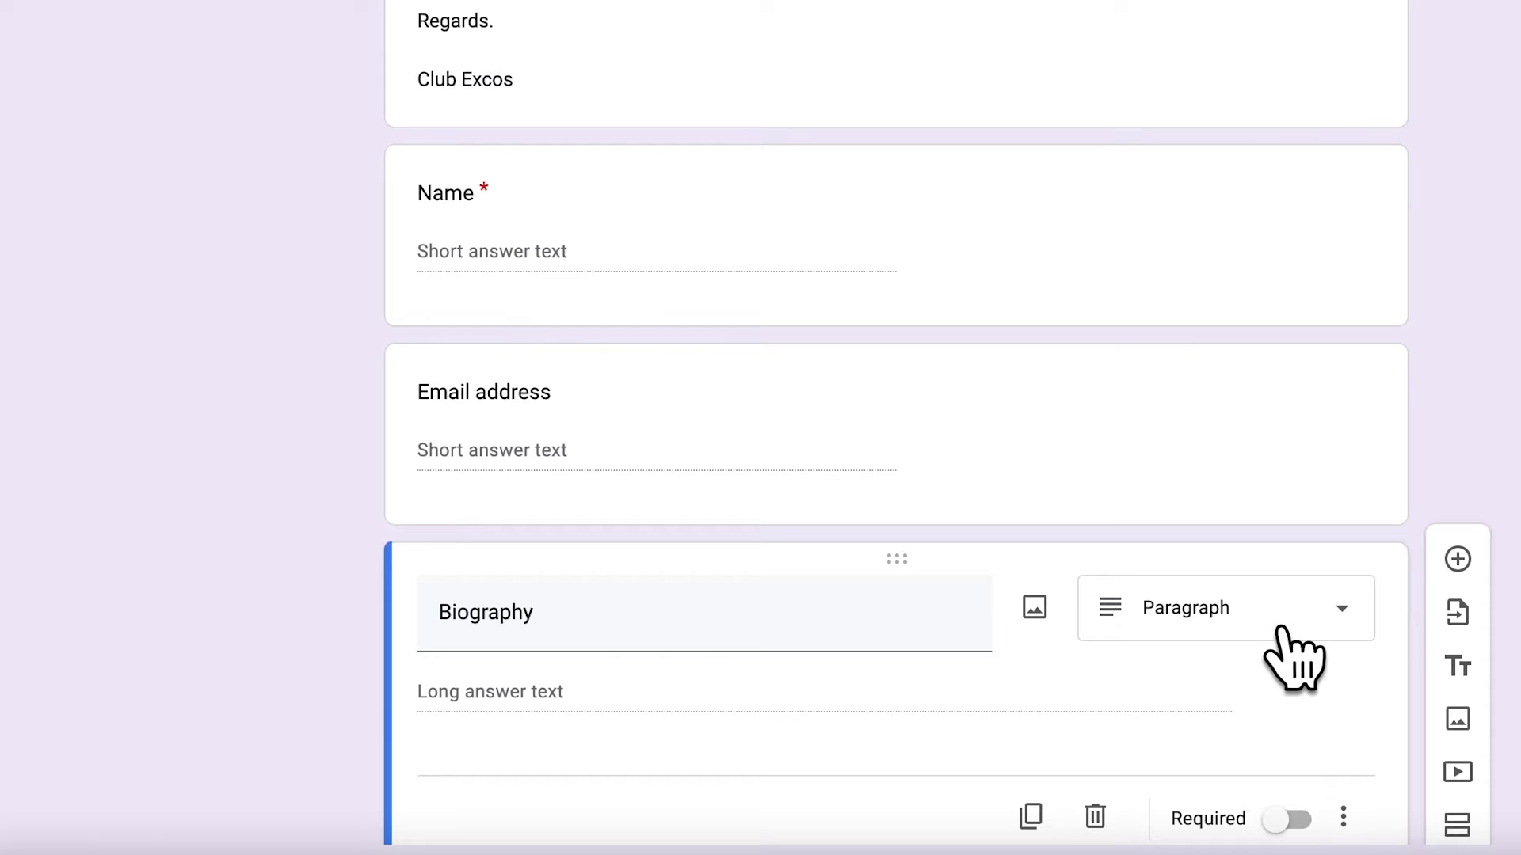
pyautogui.scroll(-2, 910, 663)
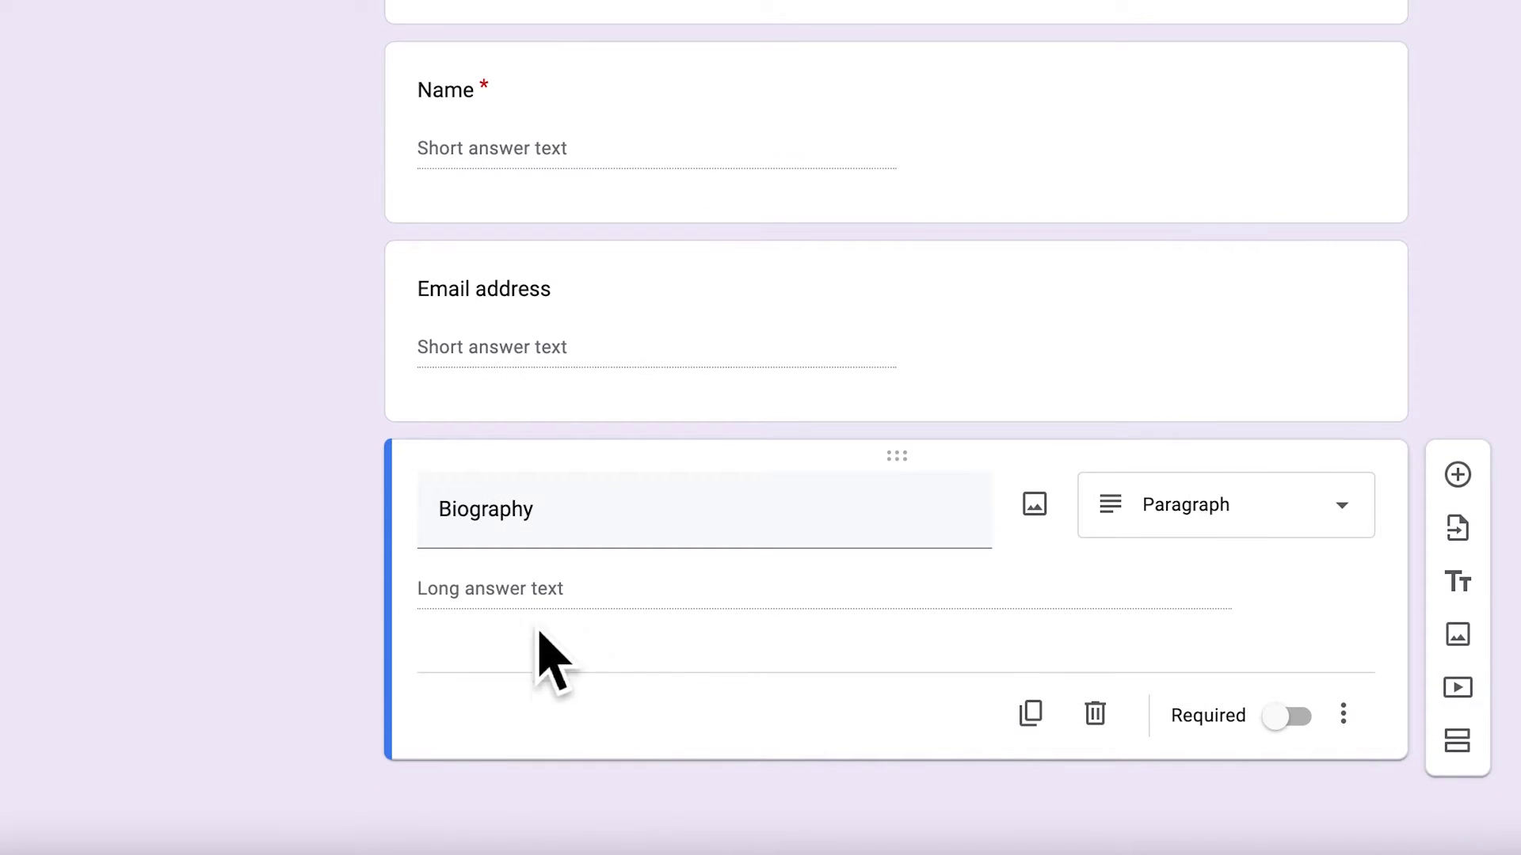
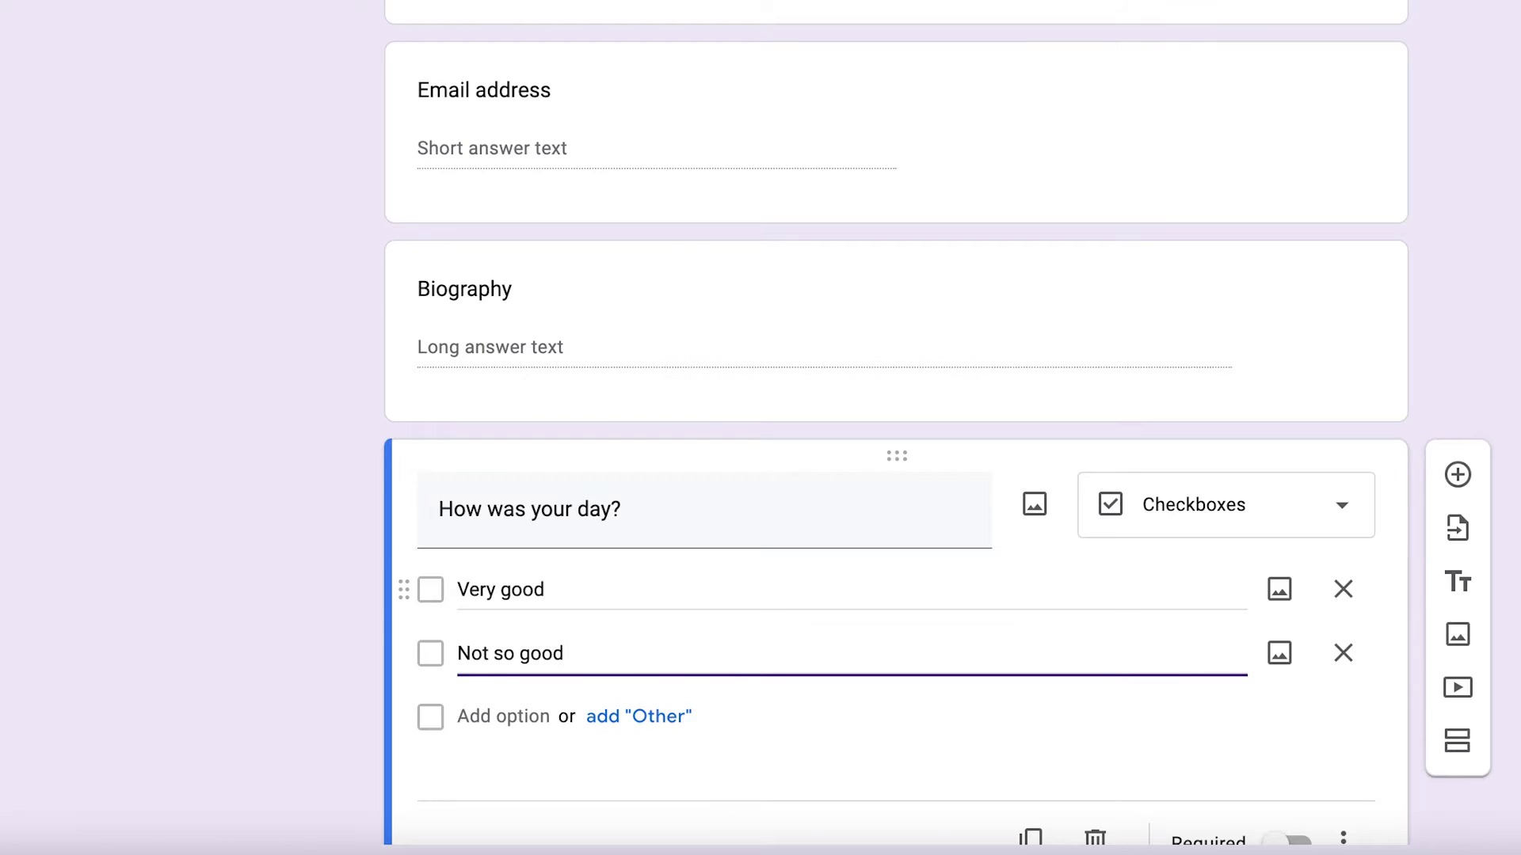
# Add the options "bad" and "Other" to the "How was your day?" checkbox question and make it required.
pyautogui.press('Return')
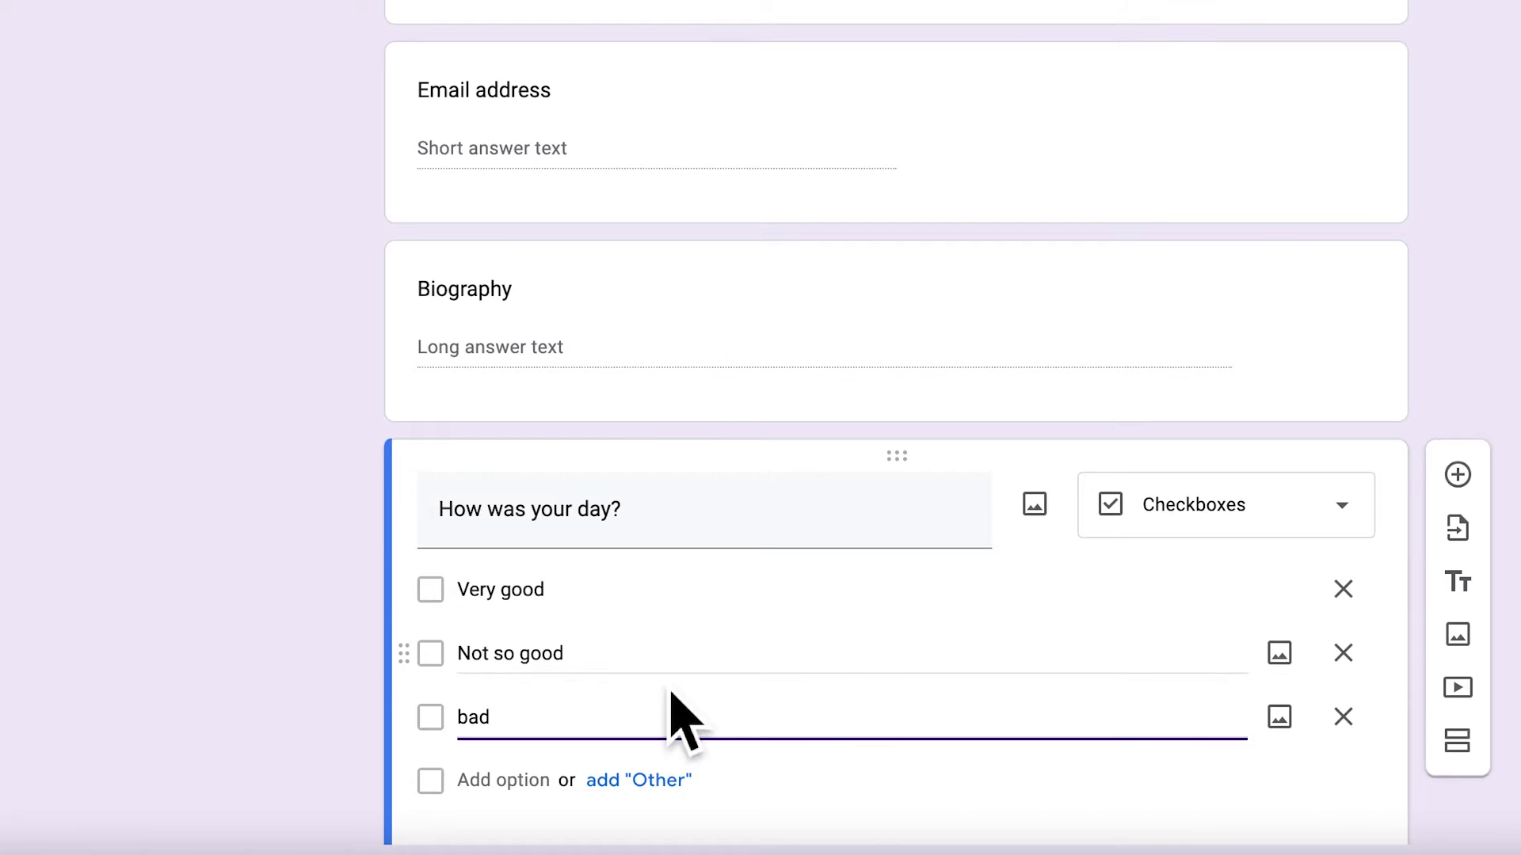
pyautogui.click(670, 787)
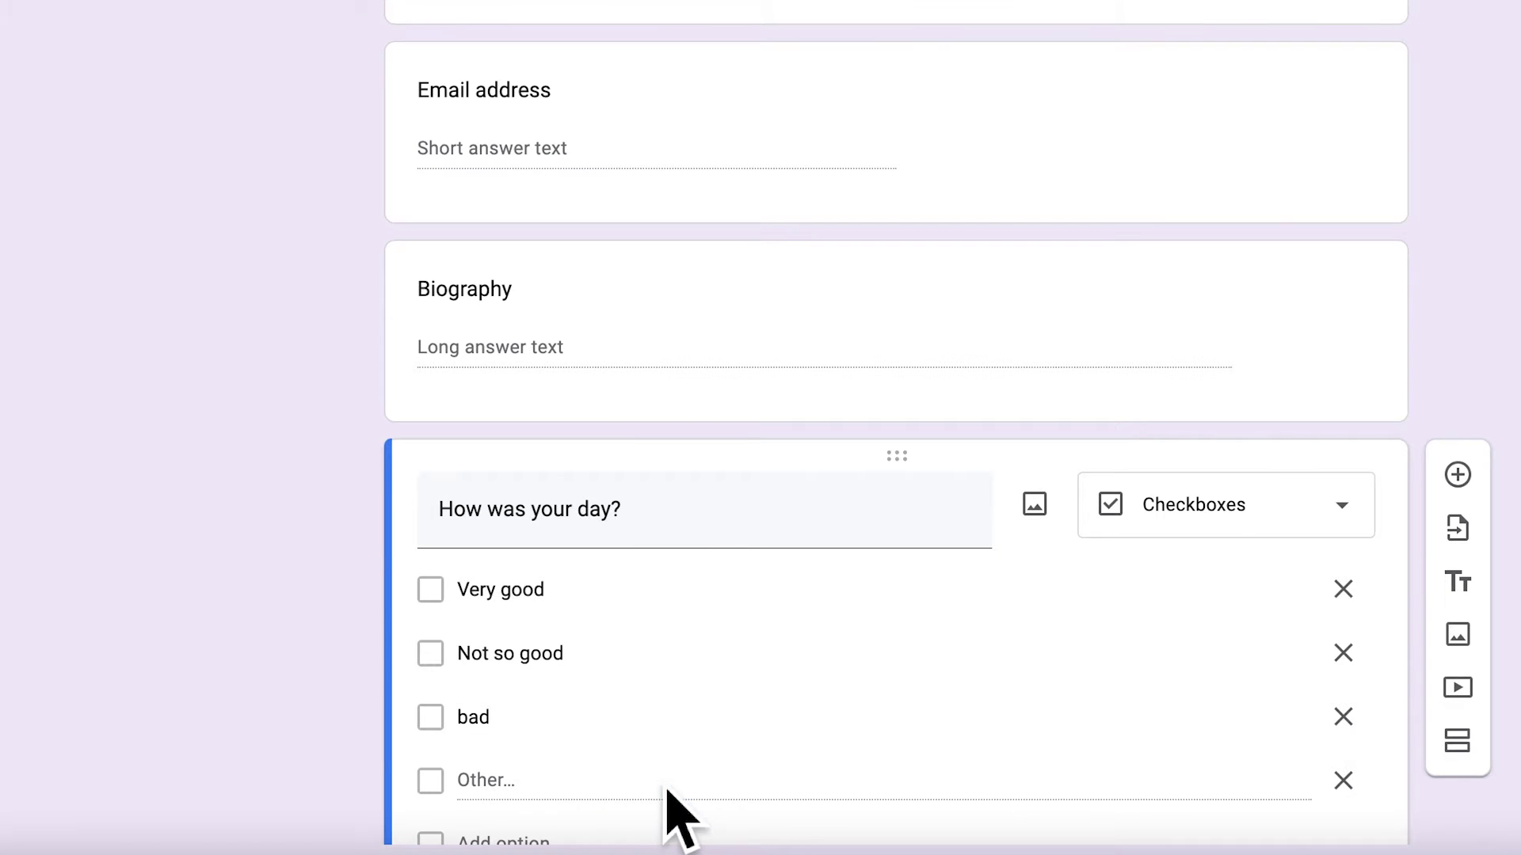
pyautogui.scroll(-3, 774, 797)
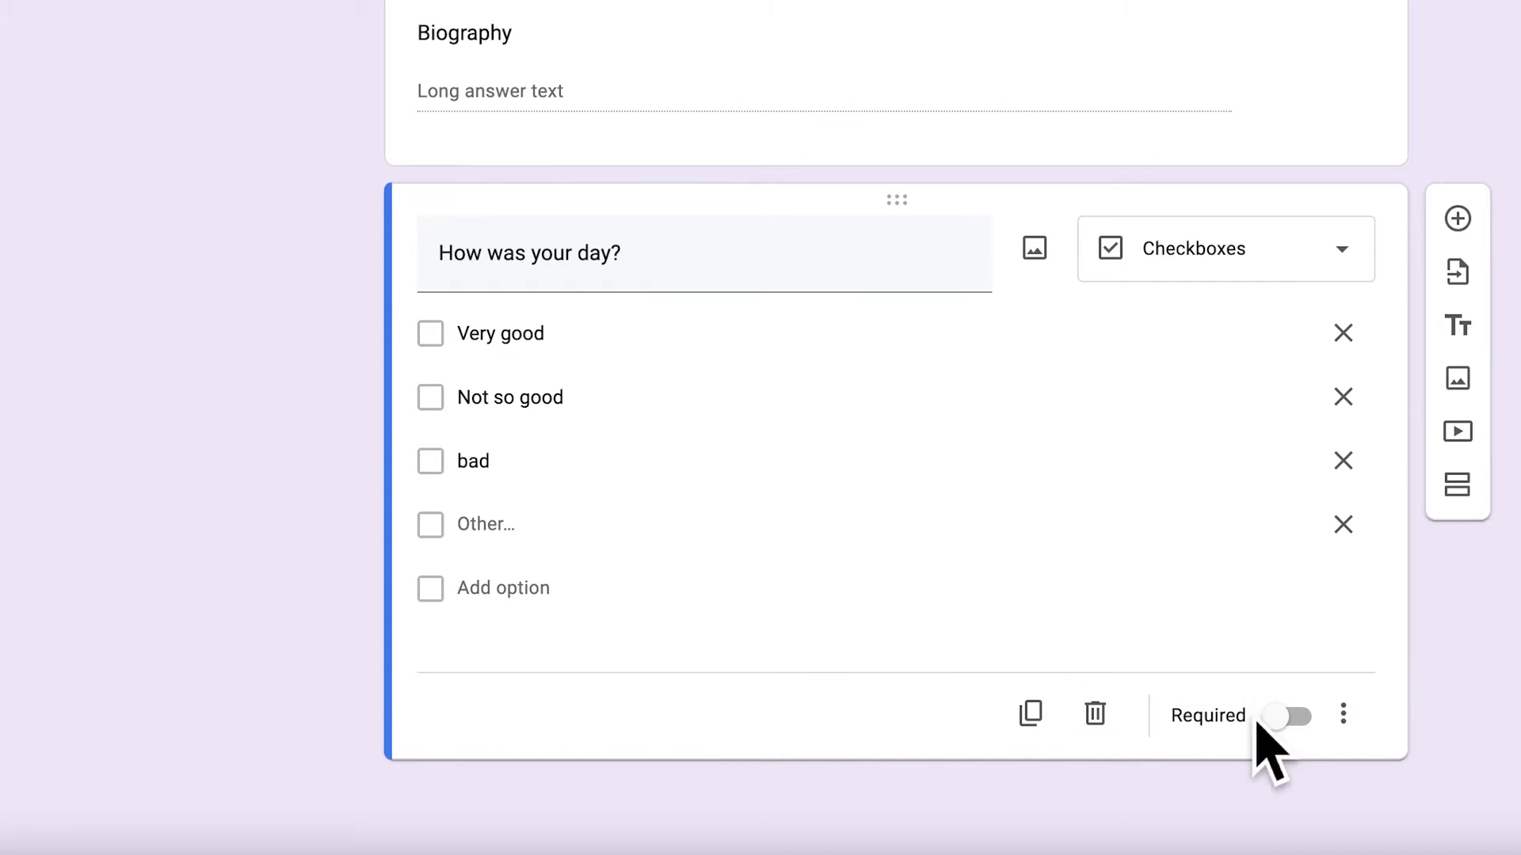
pyautogui.click(1290, 717)
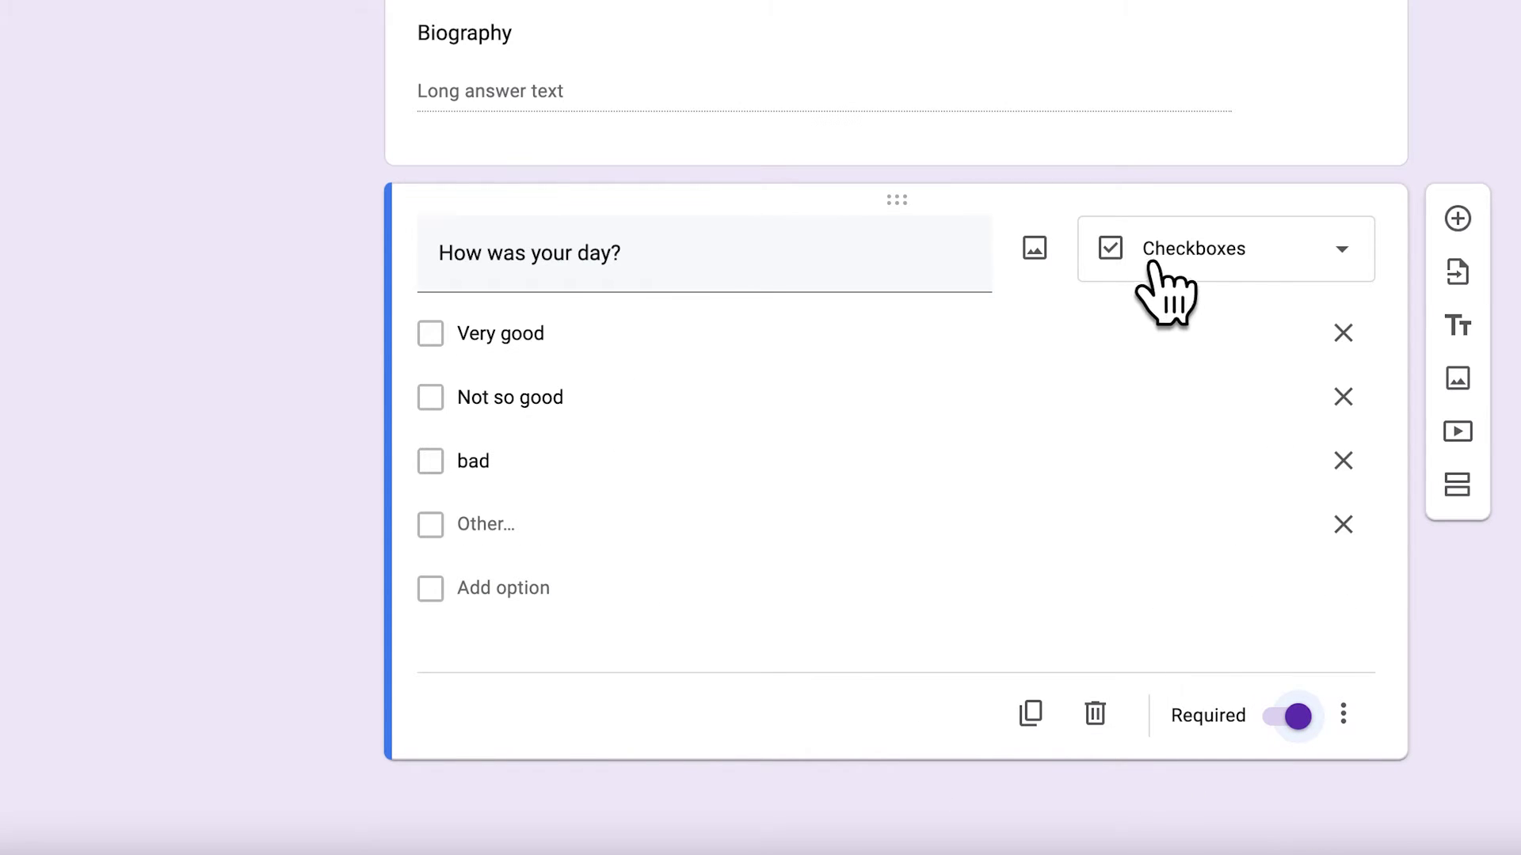
pyautogui.scroll(3, 1075, 271)
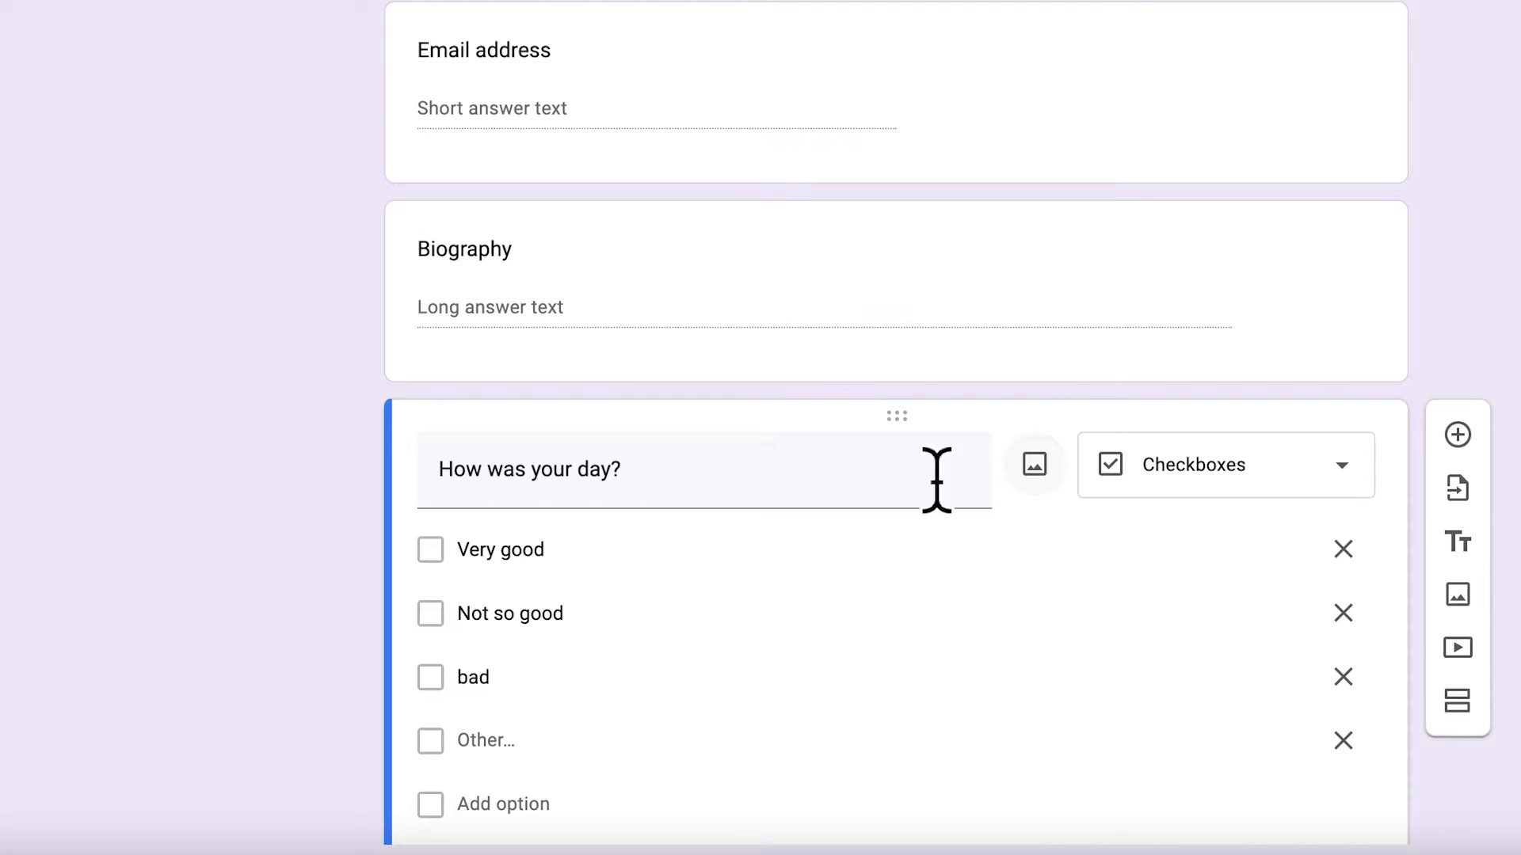
pyautogui.scroll(5, 1015, 473)
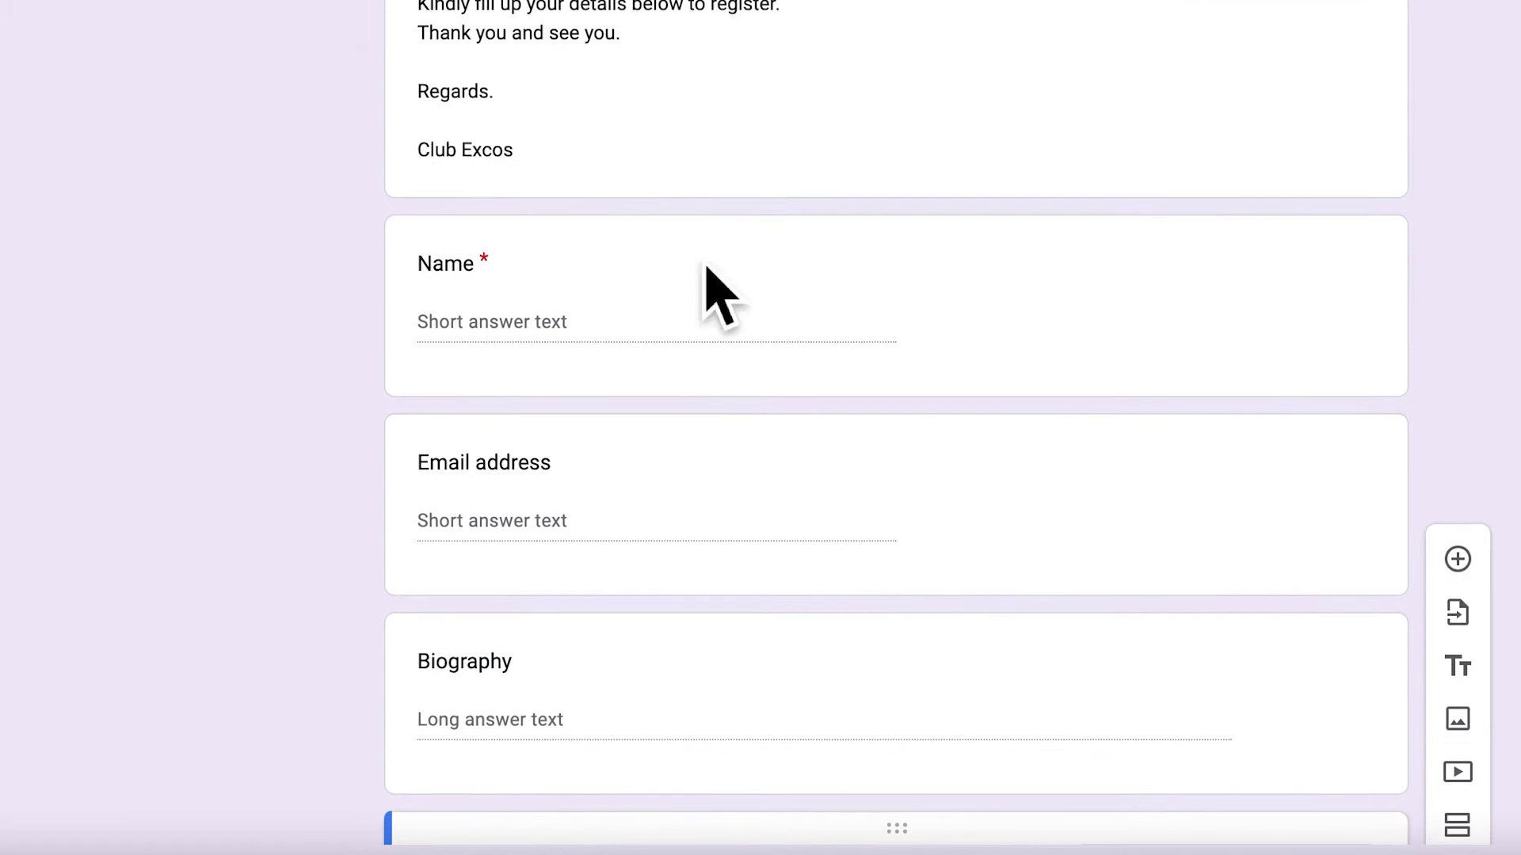
pyautogui.moveTo(924, 261); pyautogui.dragTo(876, 198)
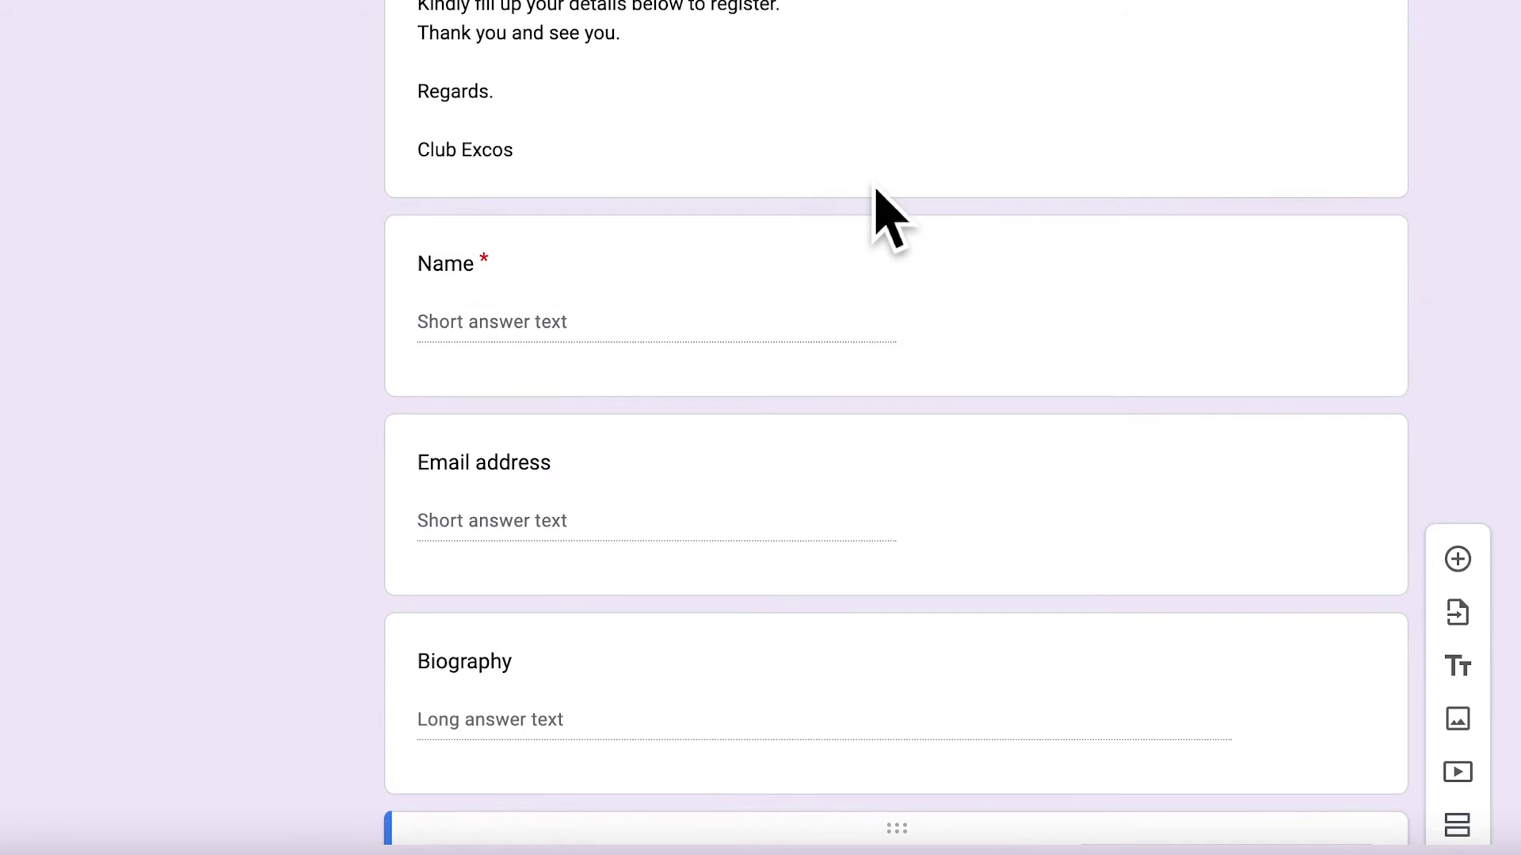
pyautogui.scroll(-8, 872, 333)
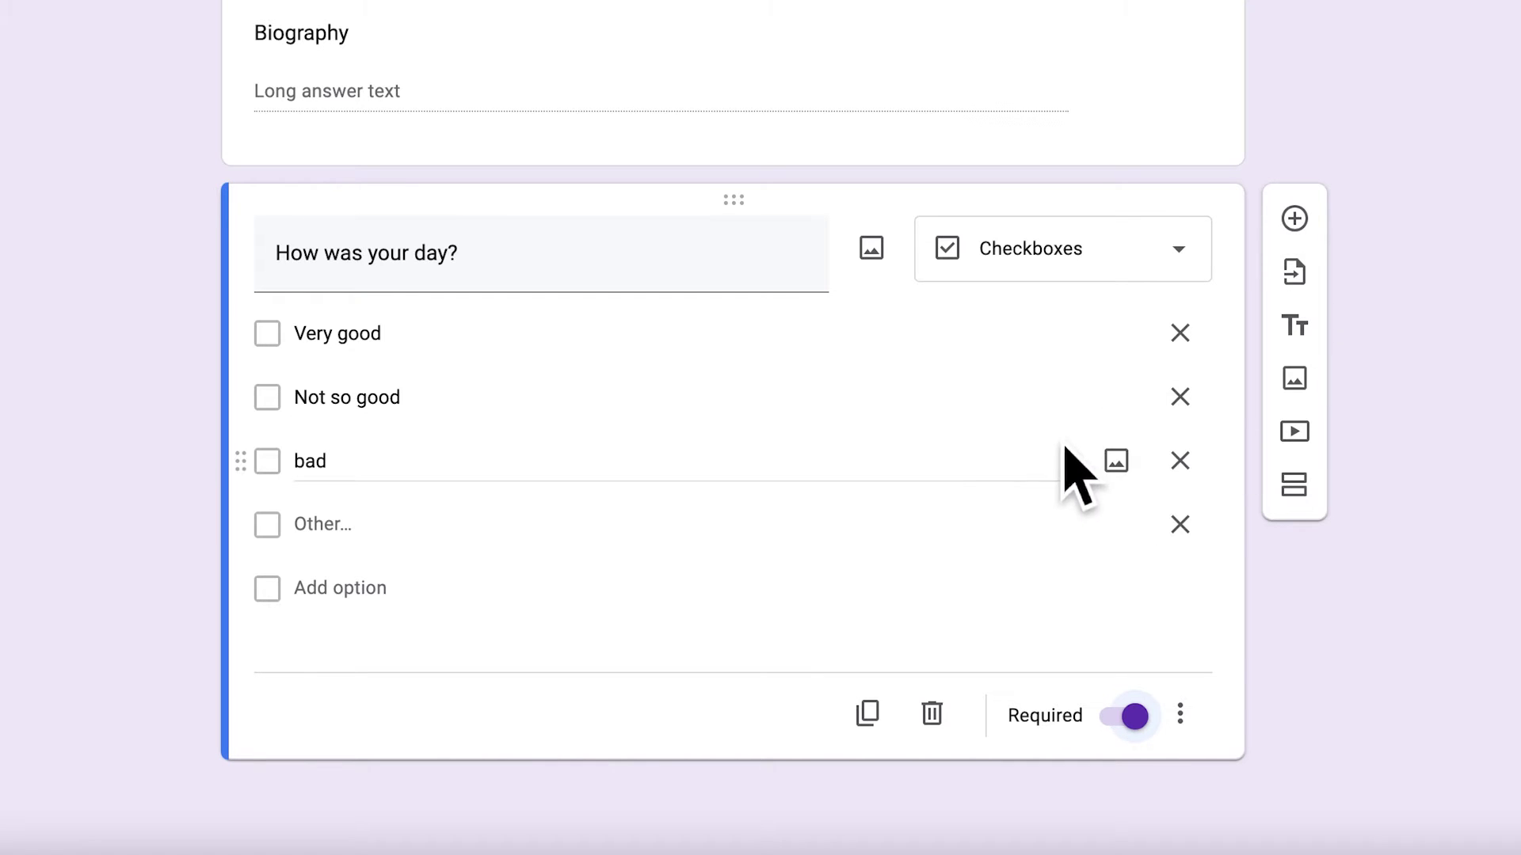
# Add a title block "Membership status" below the "How was your day?" question, with the description "This section captures questions about membership".
pyautogui.click(1323, 350)
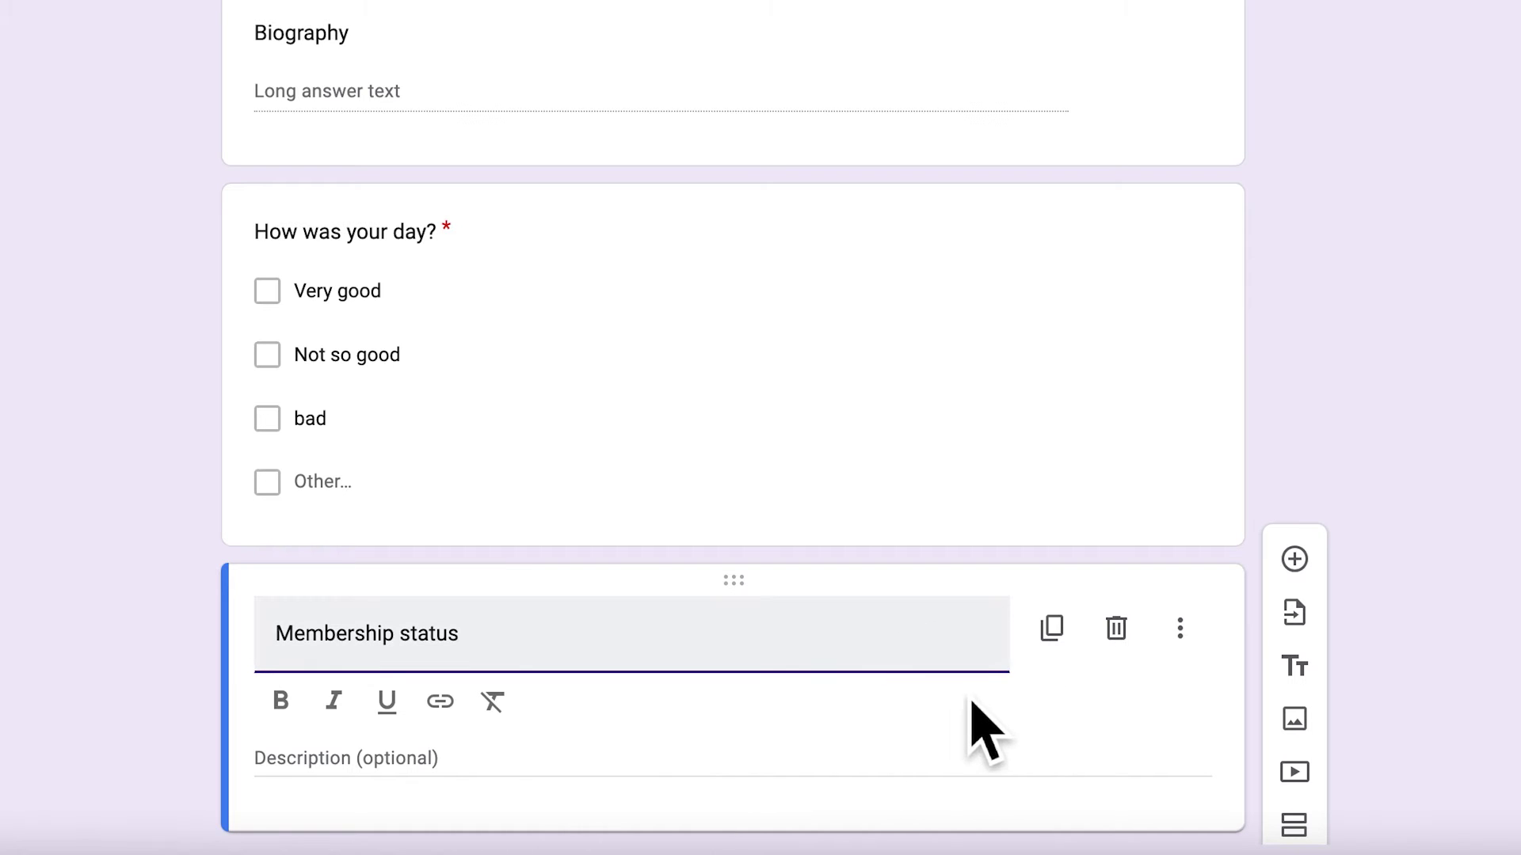
pyautogui.click(686, 758)
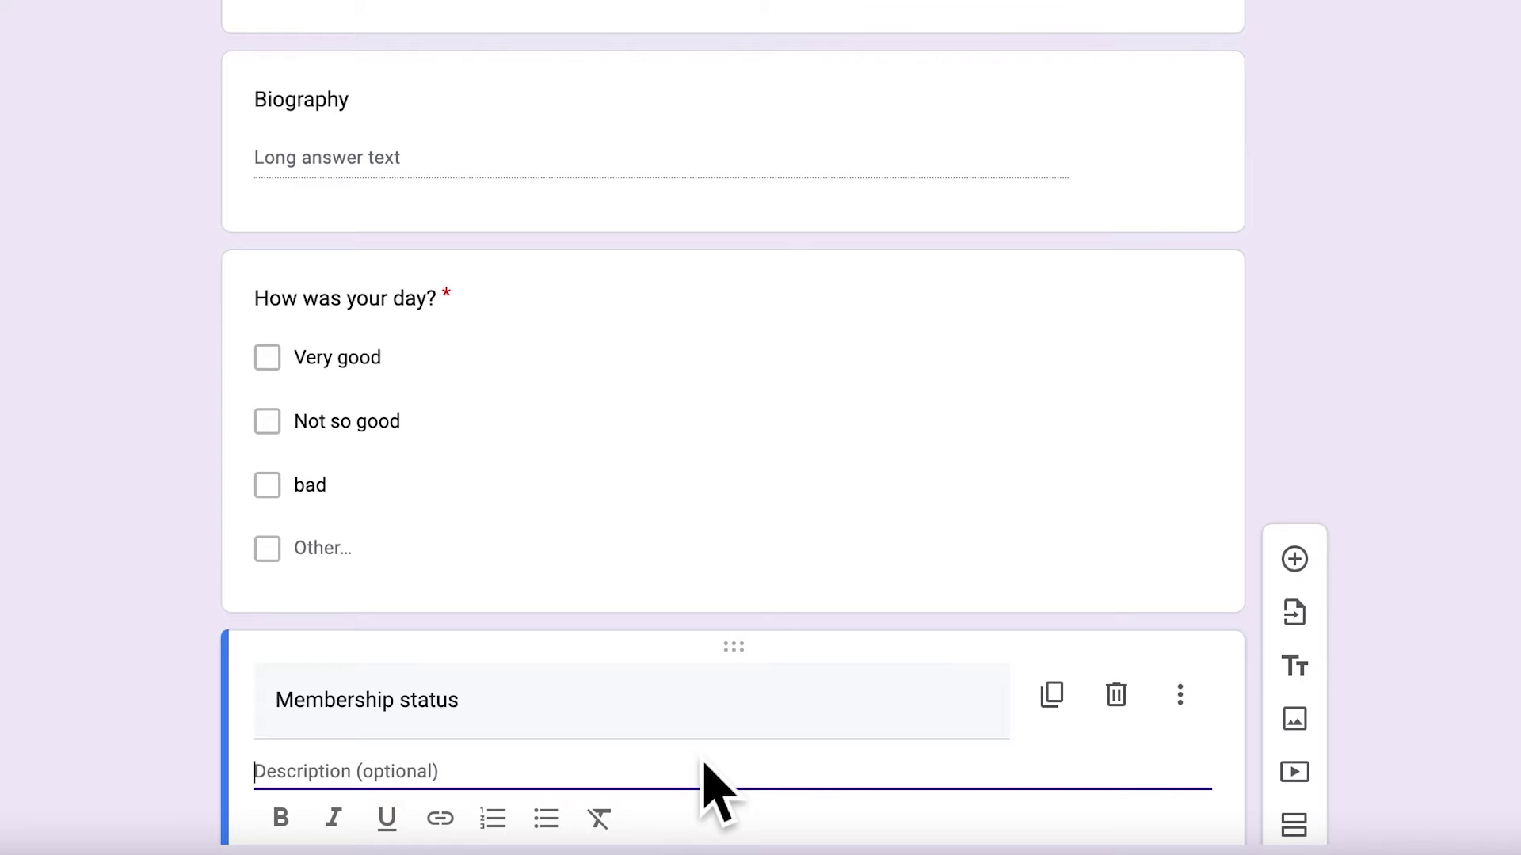
pyautogui.write('T')
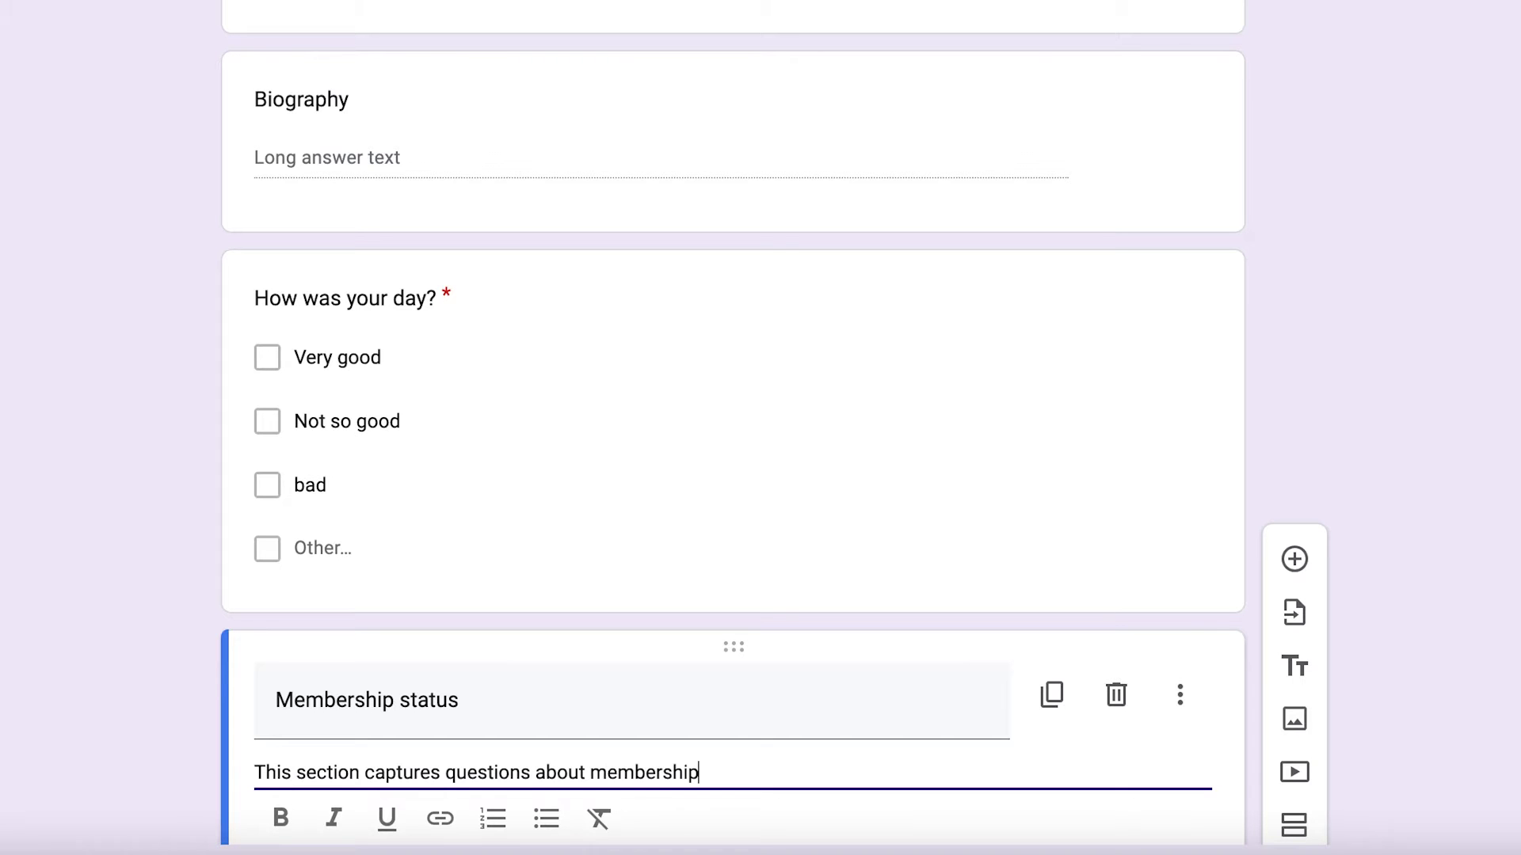
pyautogui.click(1493, 543)
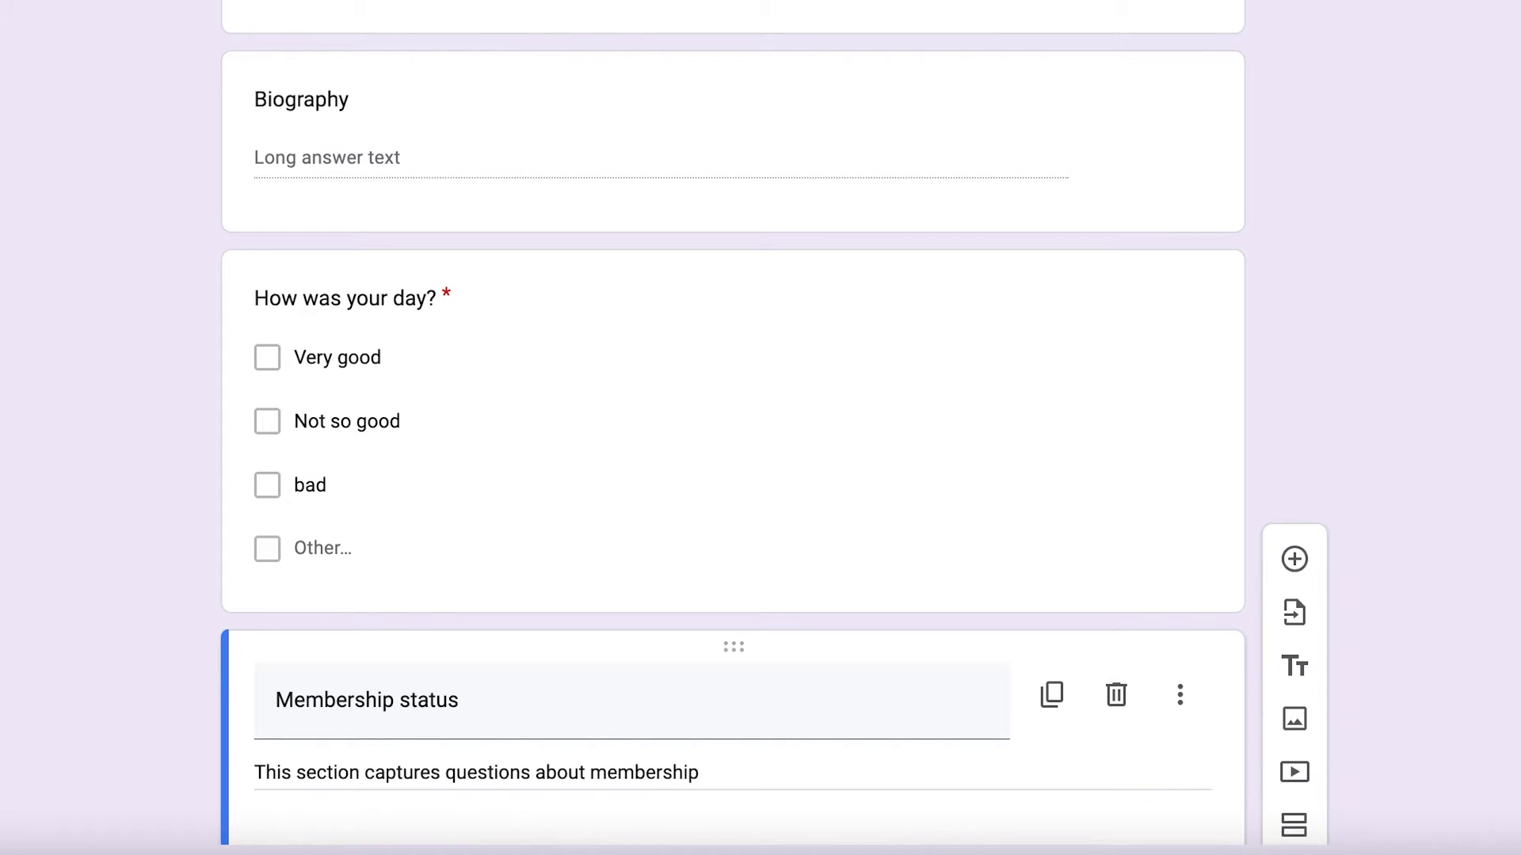
# Add a date question titled "When did you join toastmasters?" below the Membership status block.
pyautogui.scroll(-1, 1493, 543)
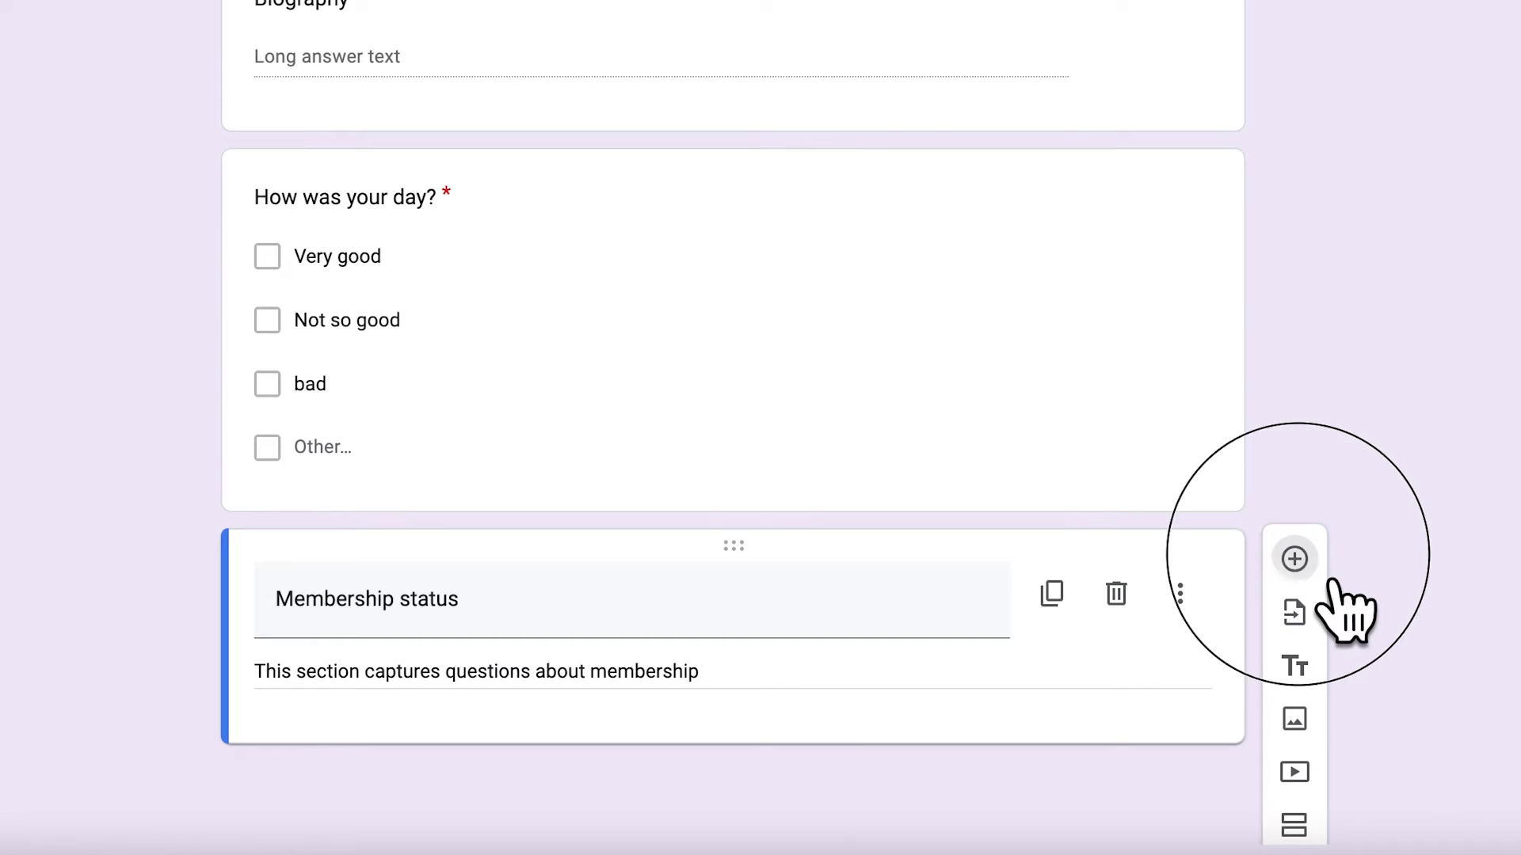
pyautogui.click(1294, 559)
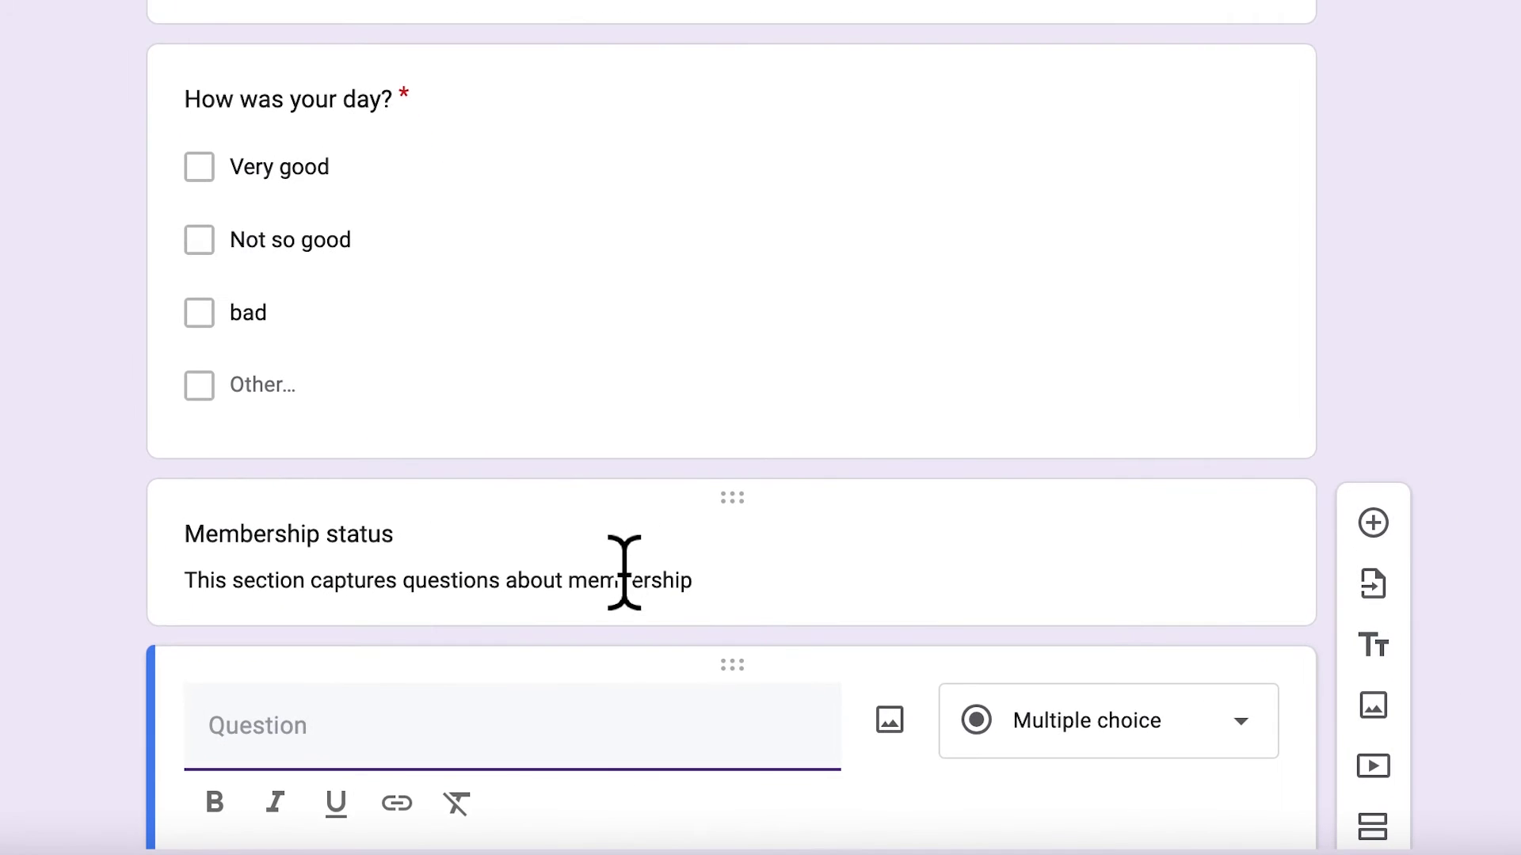
pyautogui.click(543, 748)
pyautogui.write('When did you join toastmasters??')
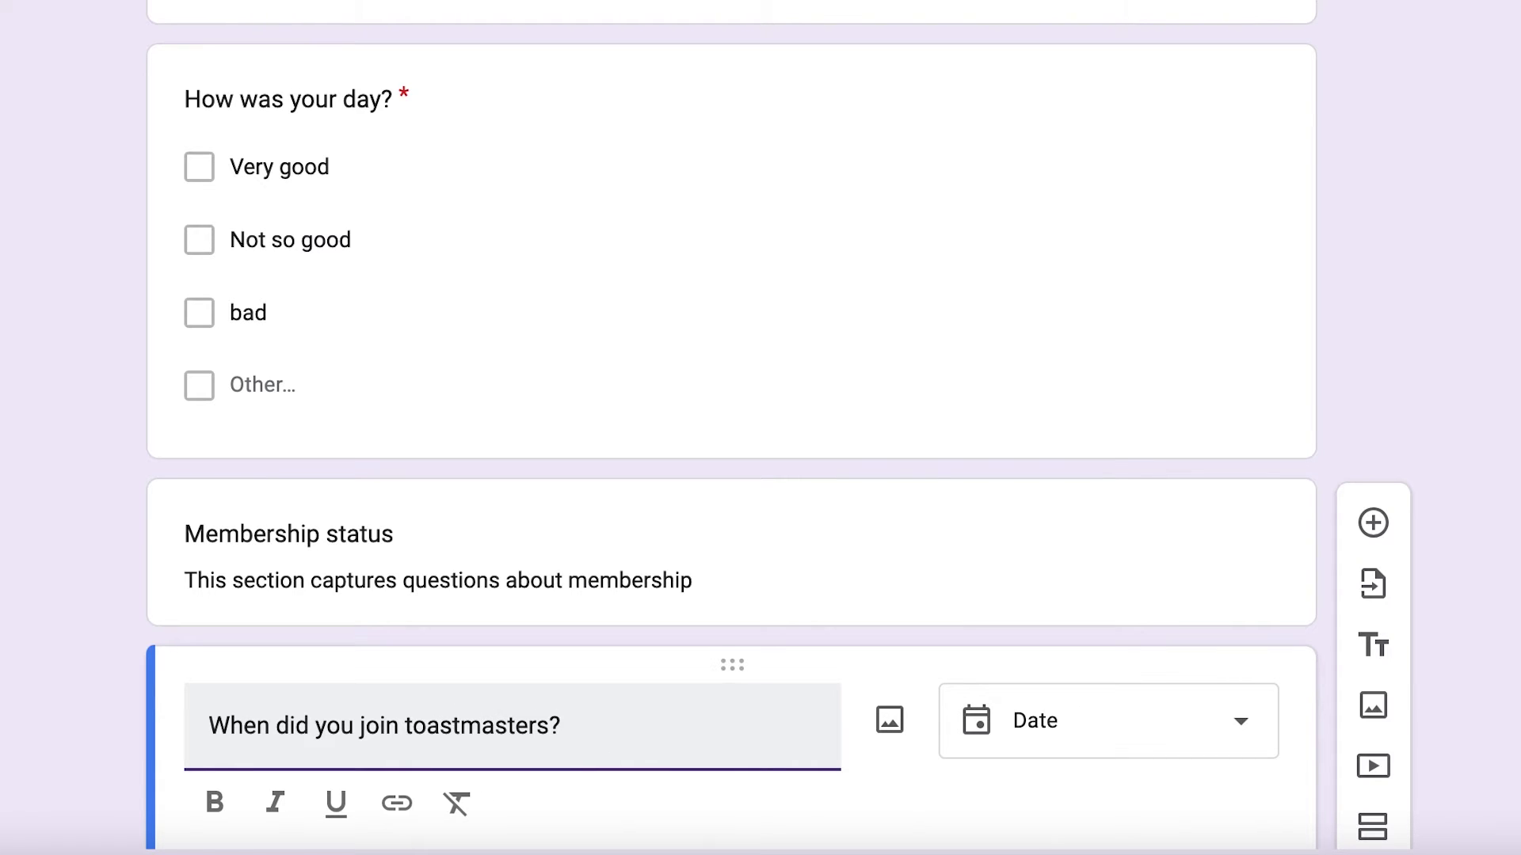
pyautogui.scroll(-3, 1490, 444)
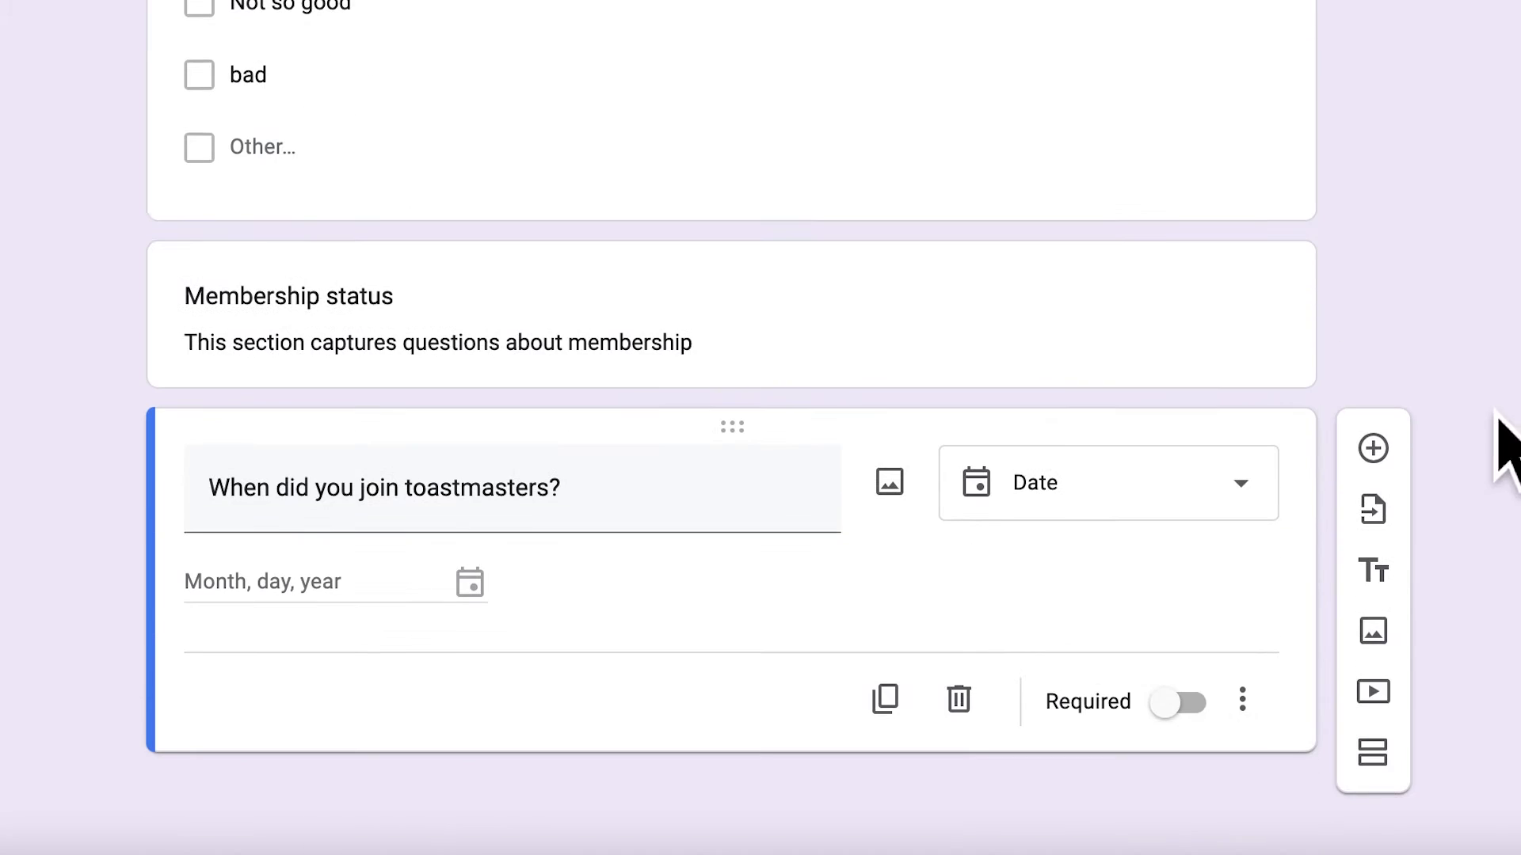
pyautogui.click(1242, 507)
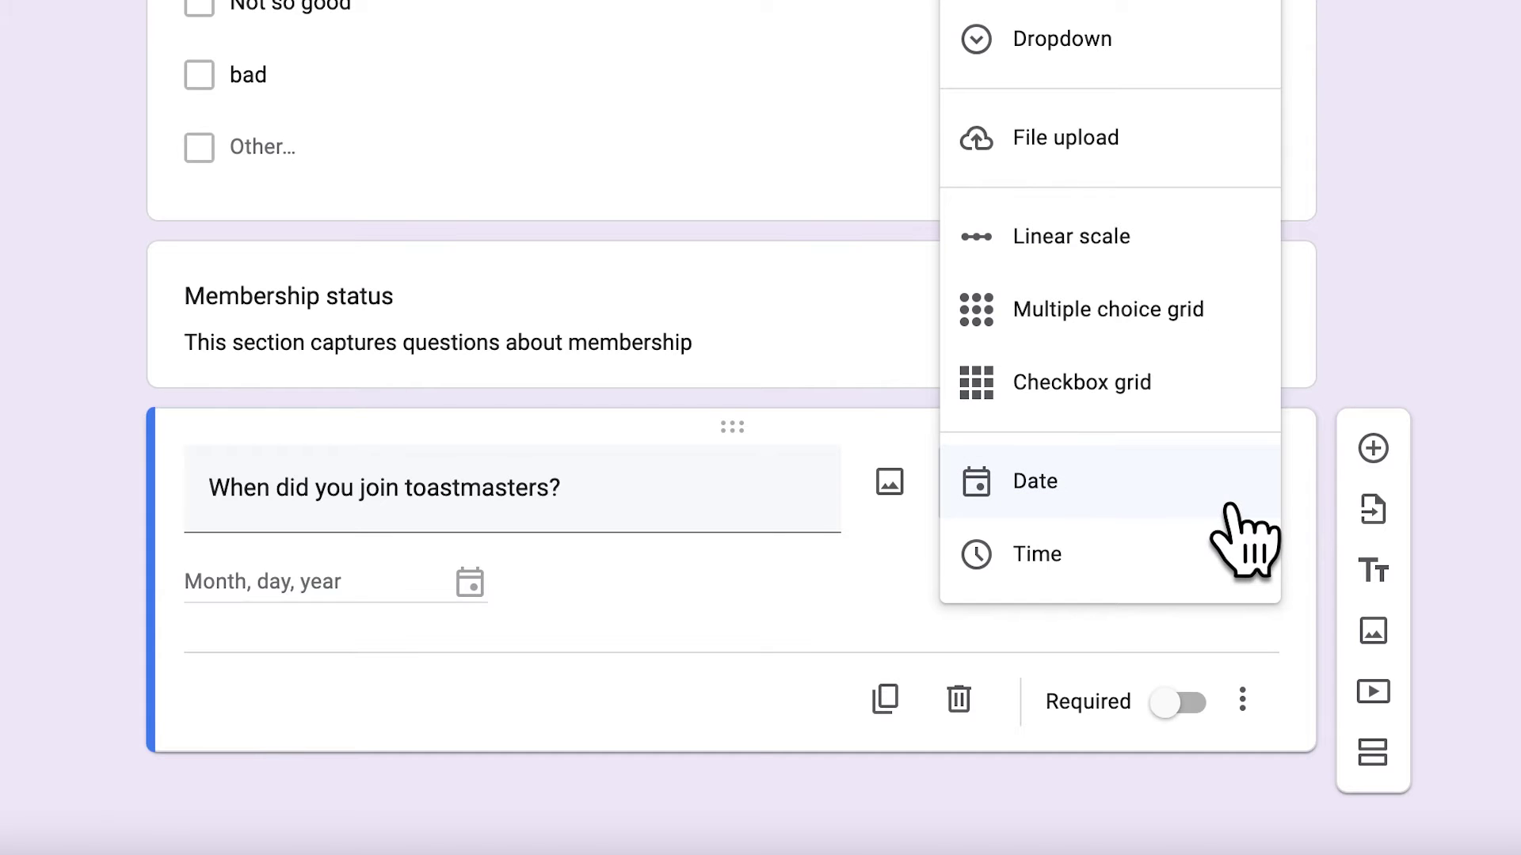
pyautogui.click(1228, 507)
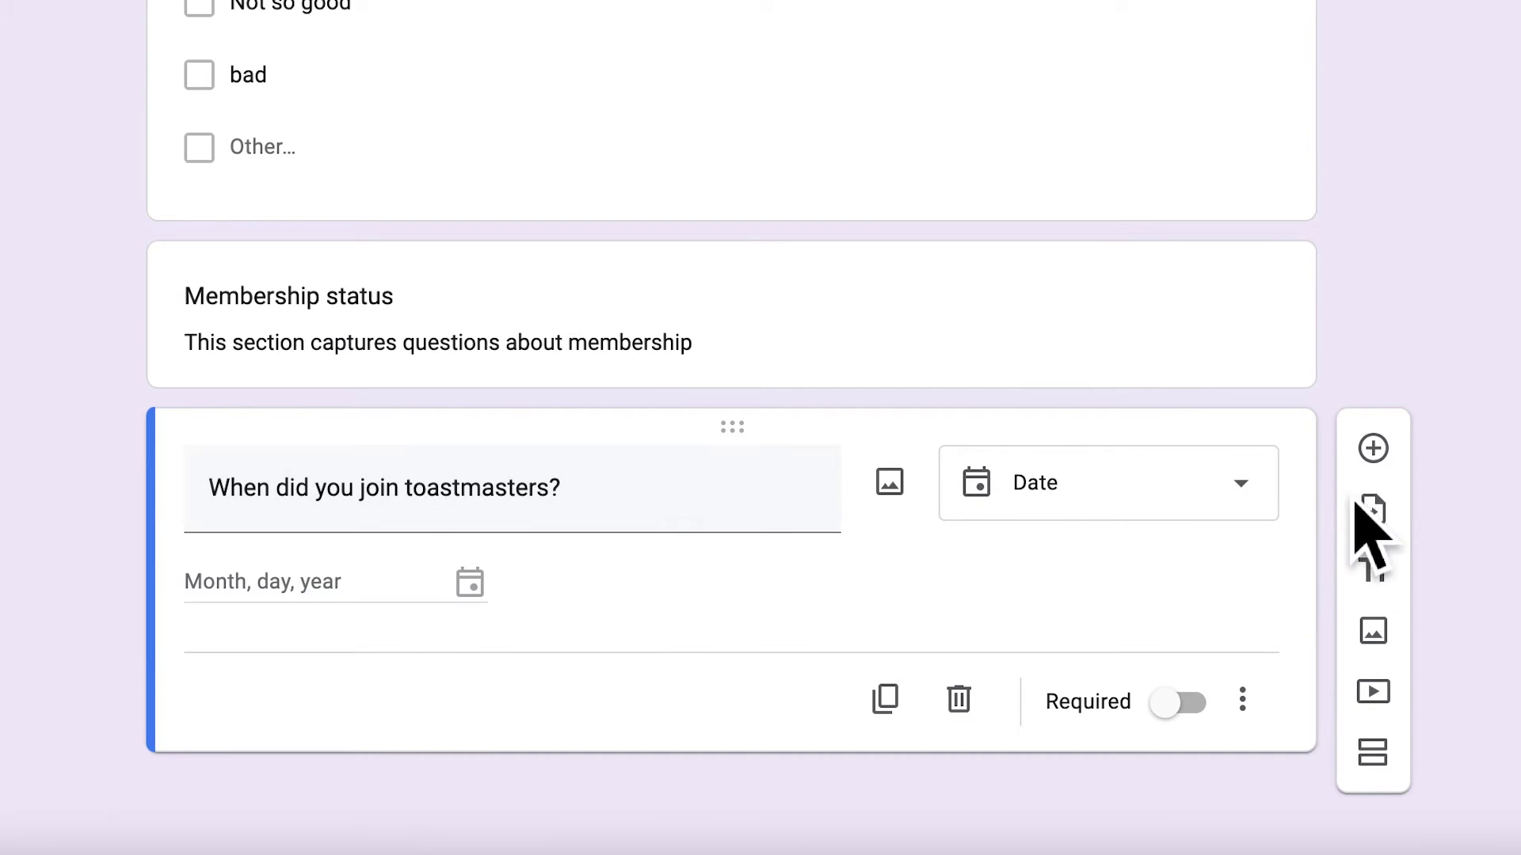
# Insert the "YouTube Partnership Program" picture dated Nov 16, 2021 from Google Photos below the date question.
pyautogui.click(1373, 630)
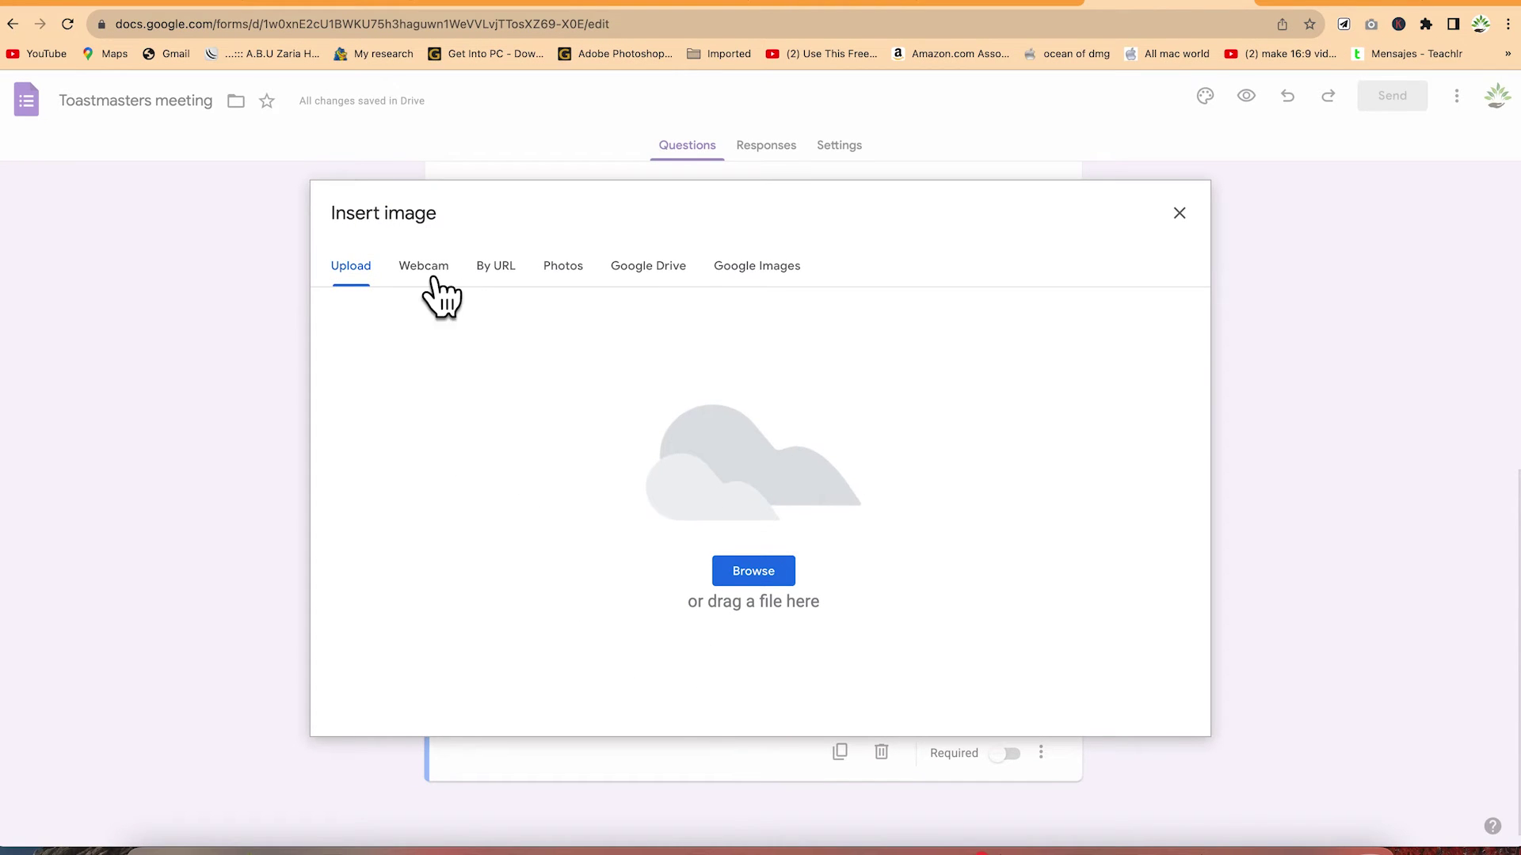
pyautogui.click(433, 279)
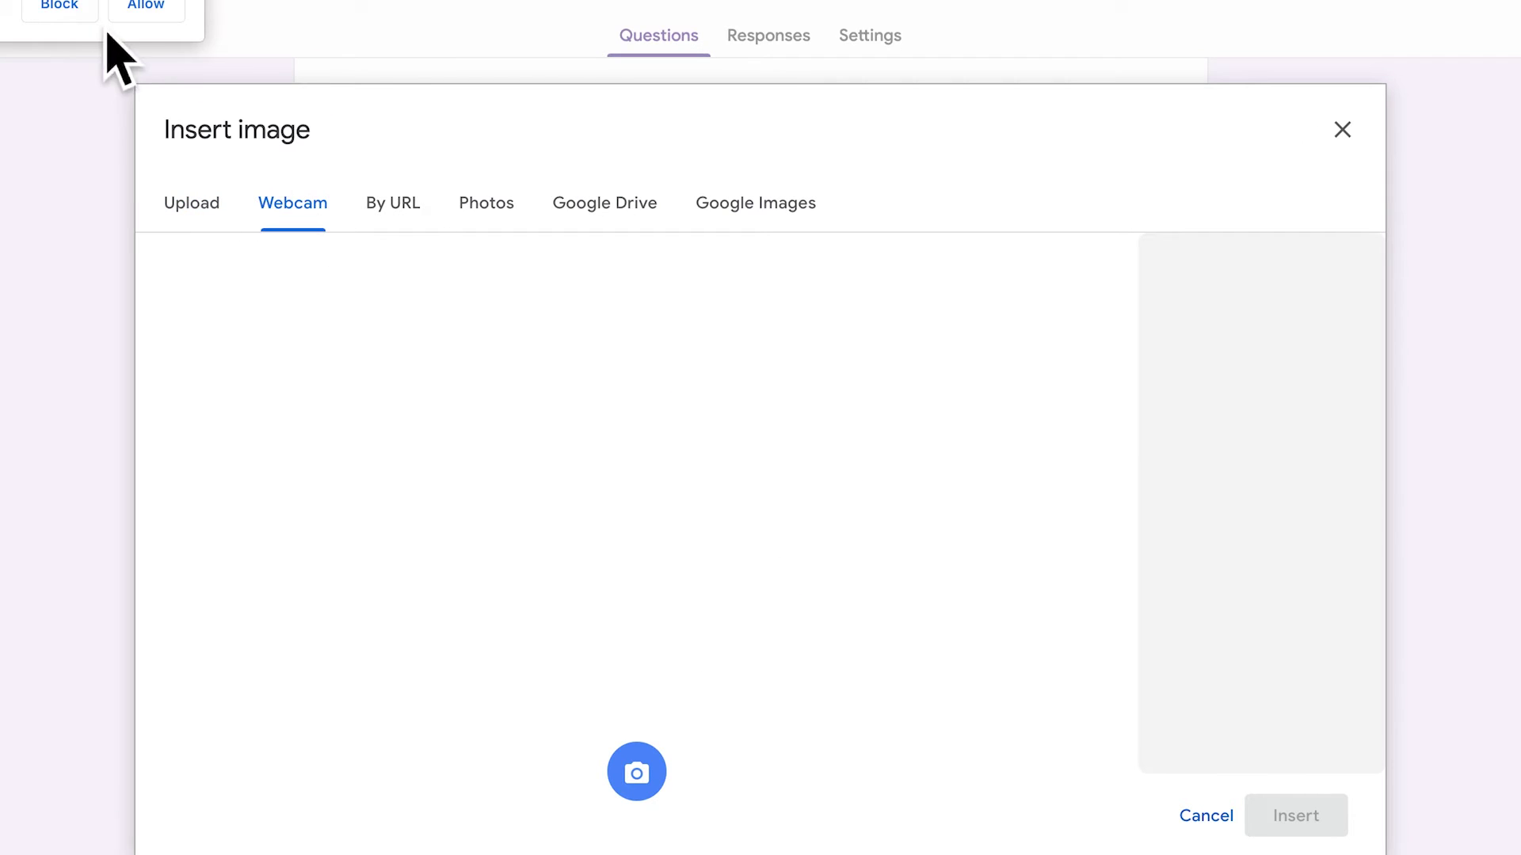
pyautogui.click(67, 11)
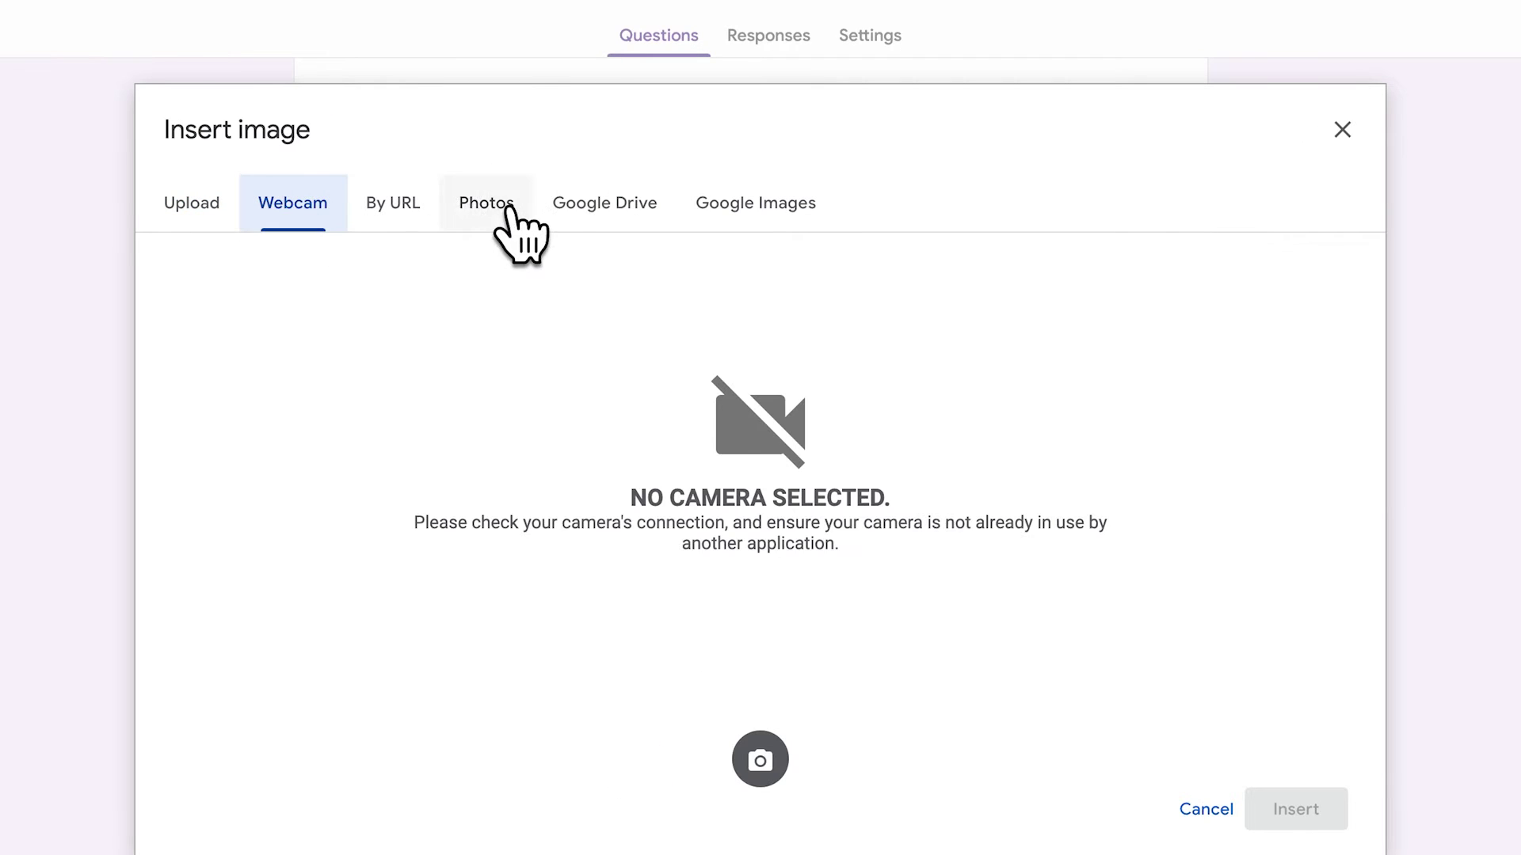
pyautogui.click(499, 208)
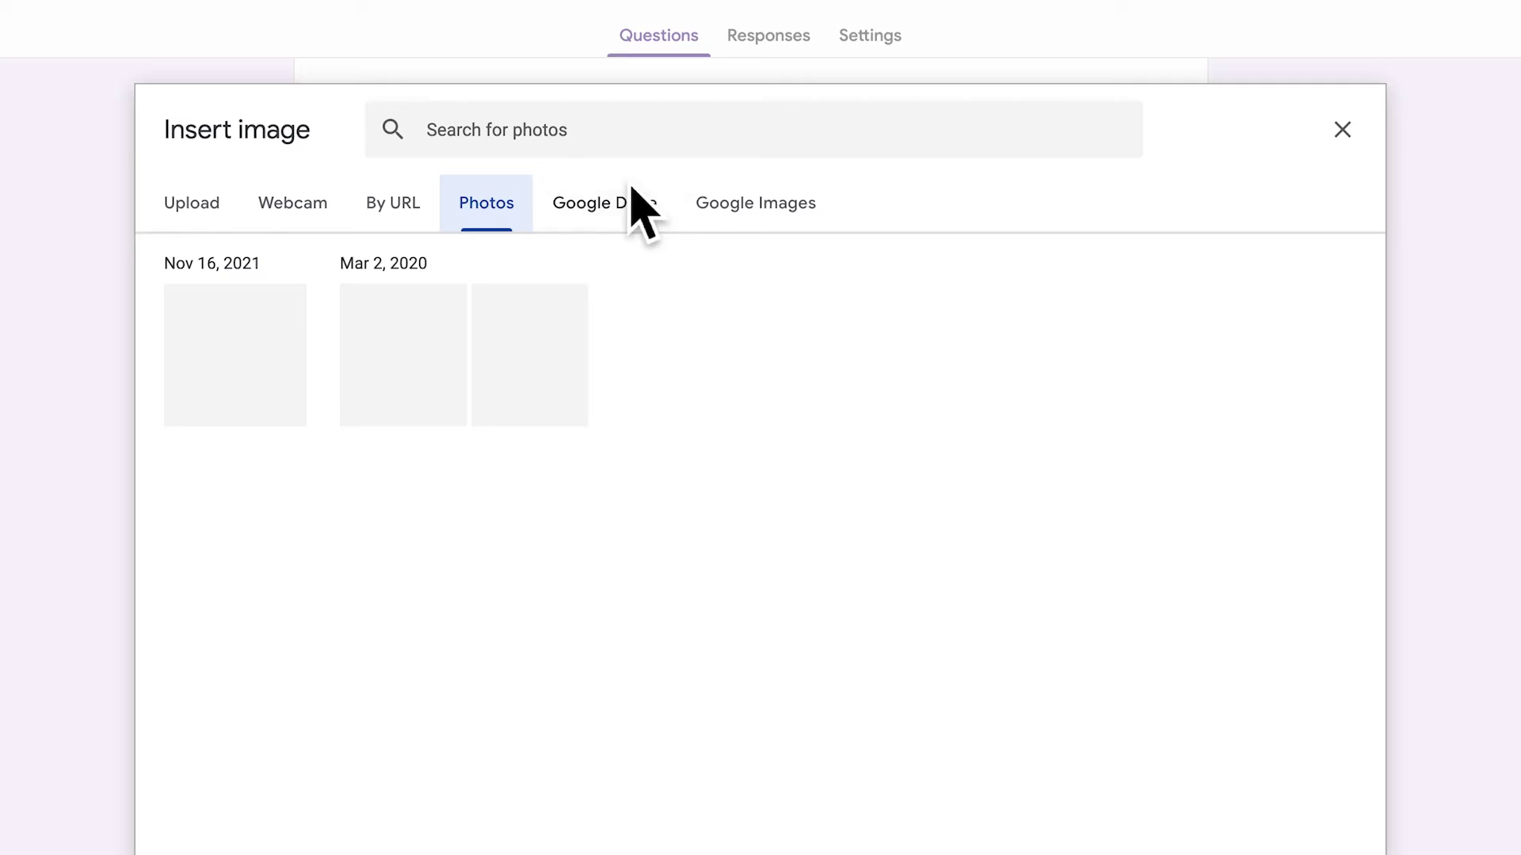
pyautogui.click(618, 153)
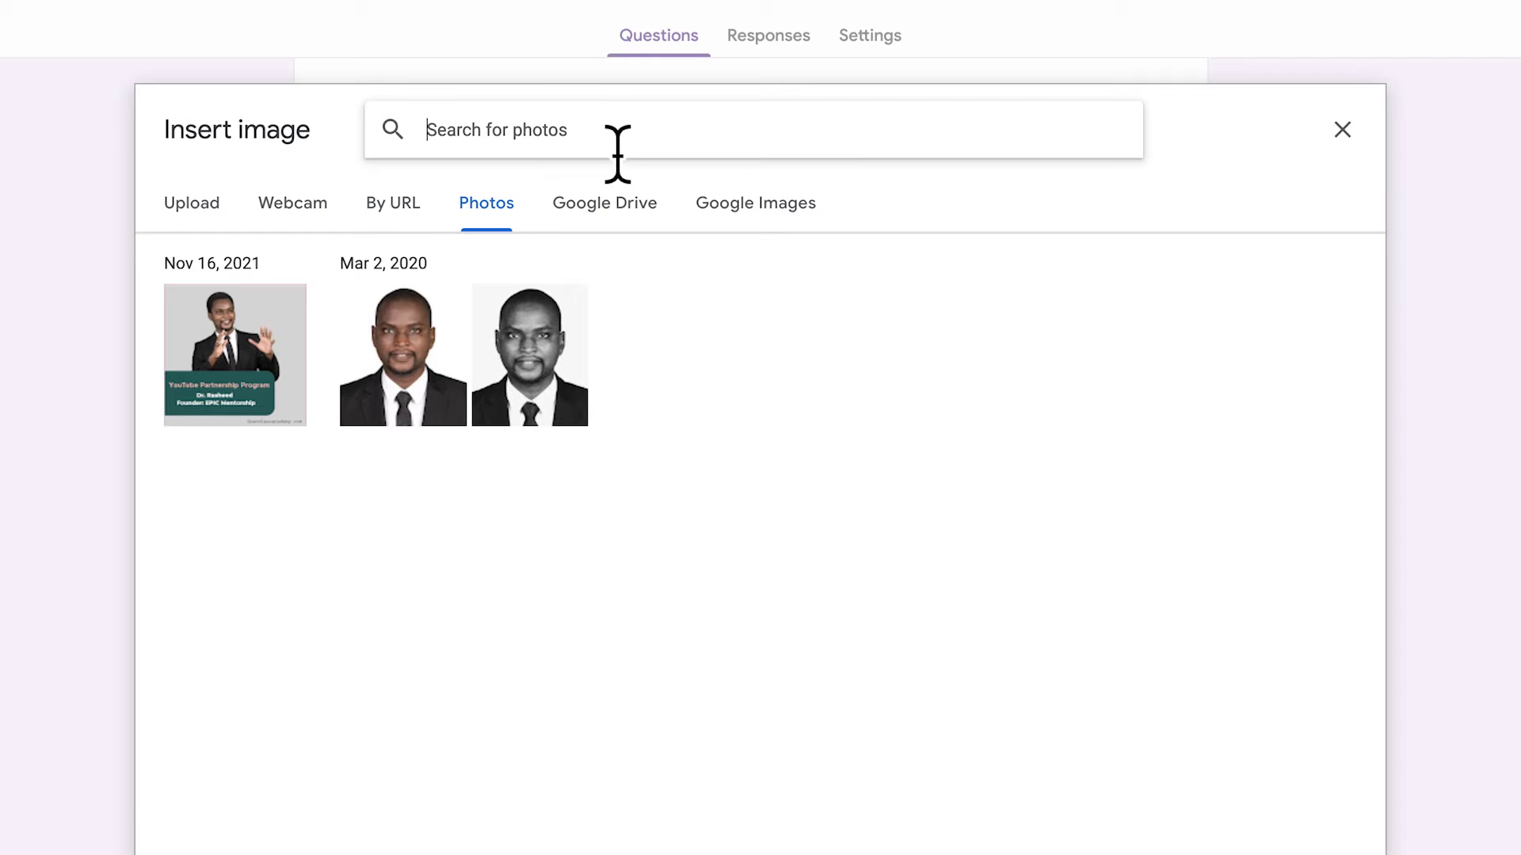
pyautogui.click(309, 355)
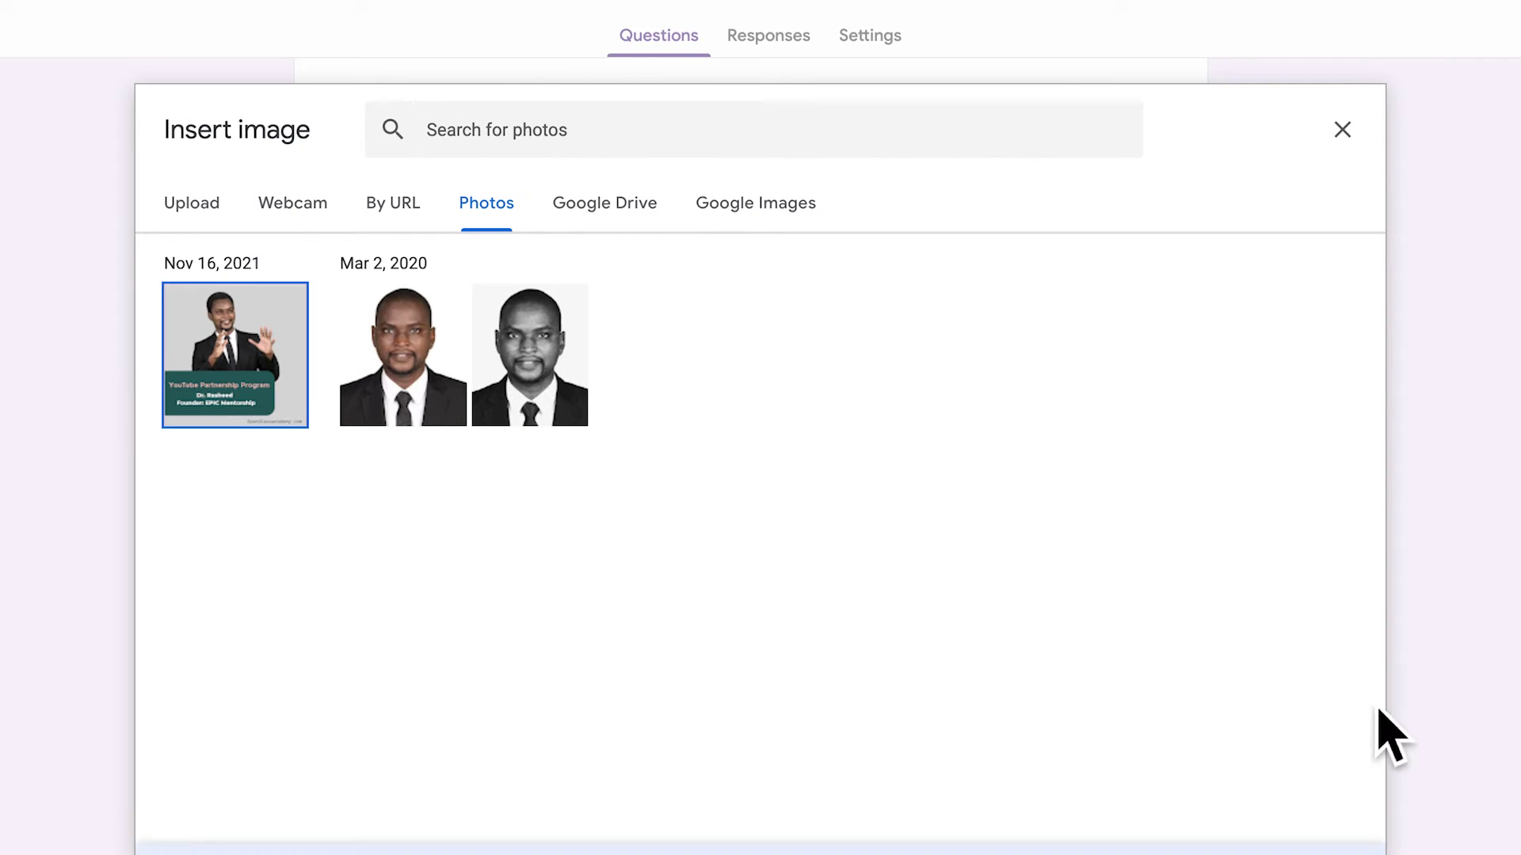
pyautogui.click(1351, 823)
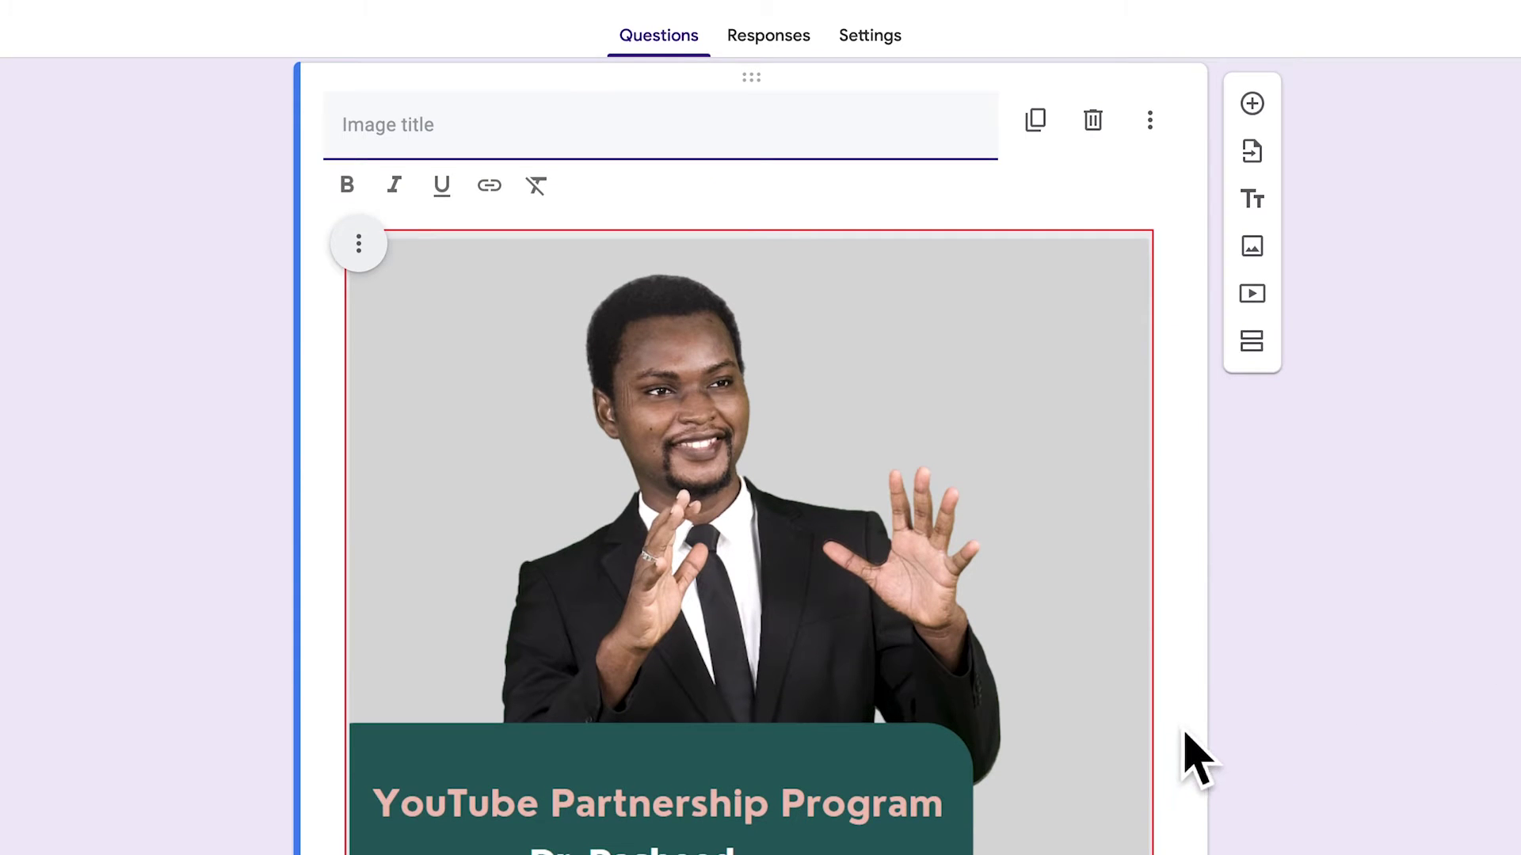
# Title the inserted image "Membership evidence" and look over the picture.
pyautogui.scroll(2, 1192, 721)
pyautogui.scroll(-4, 1188, 717)
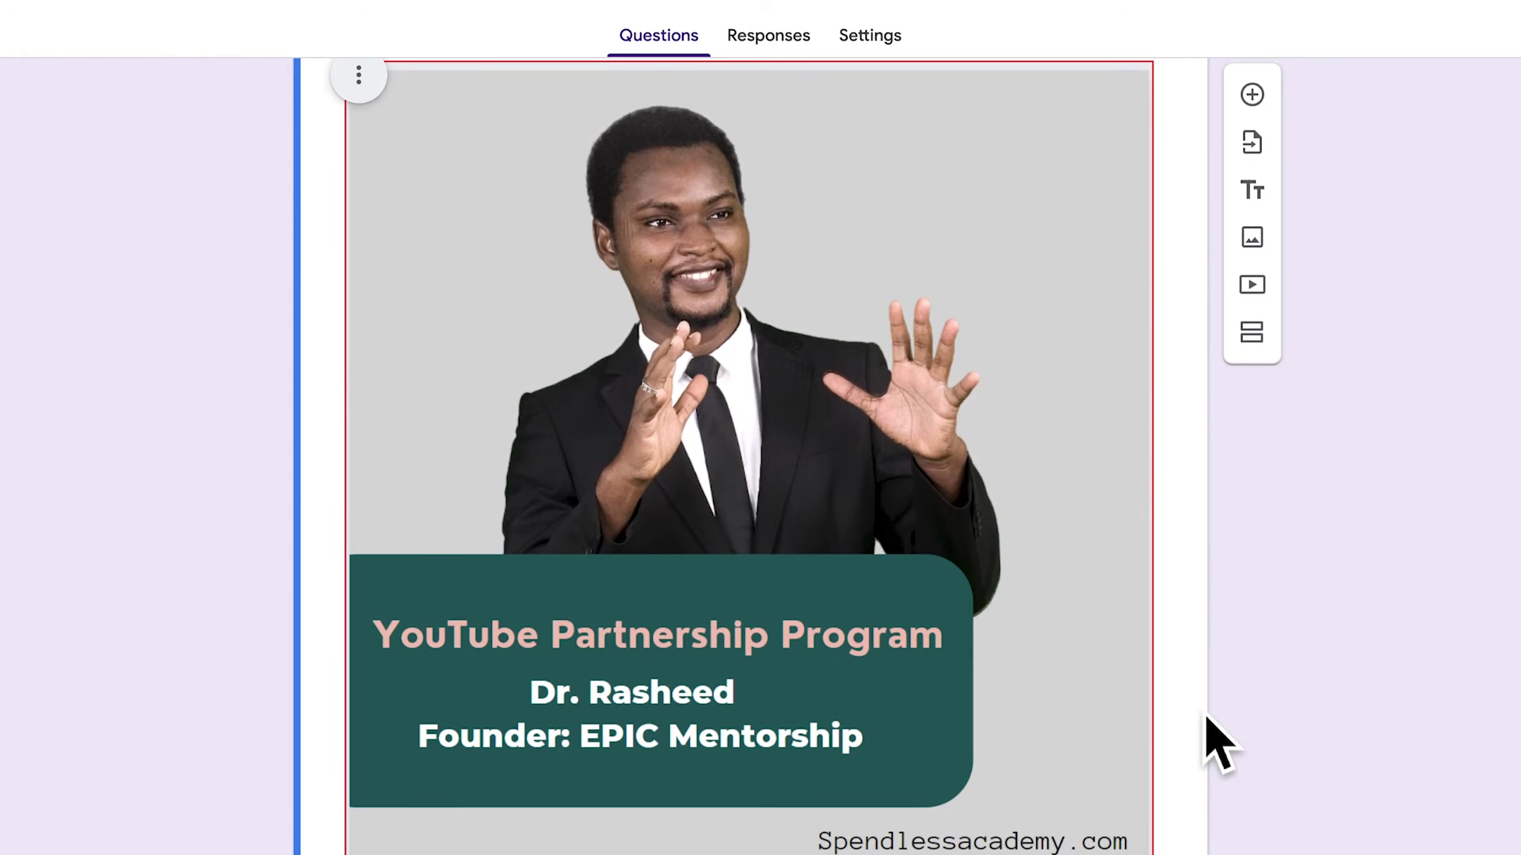
pyautogui.scroll(3, 1222, 621)
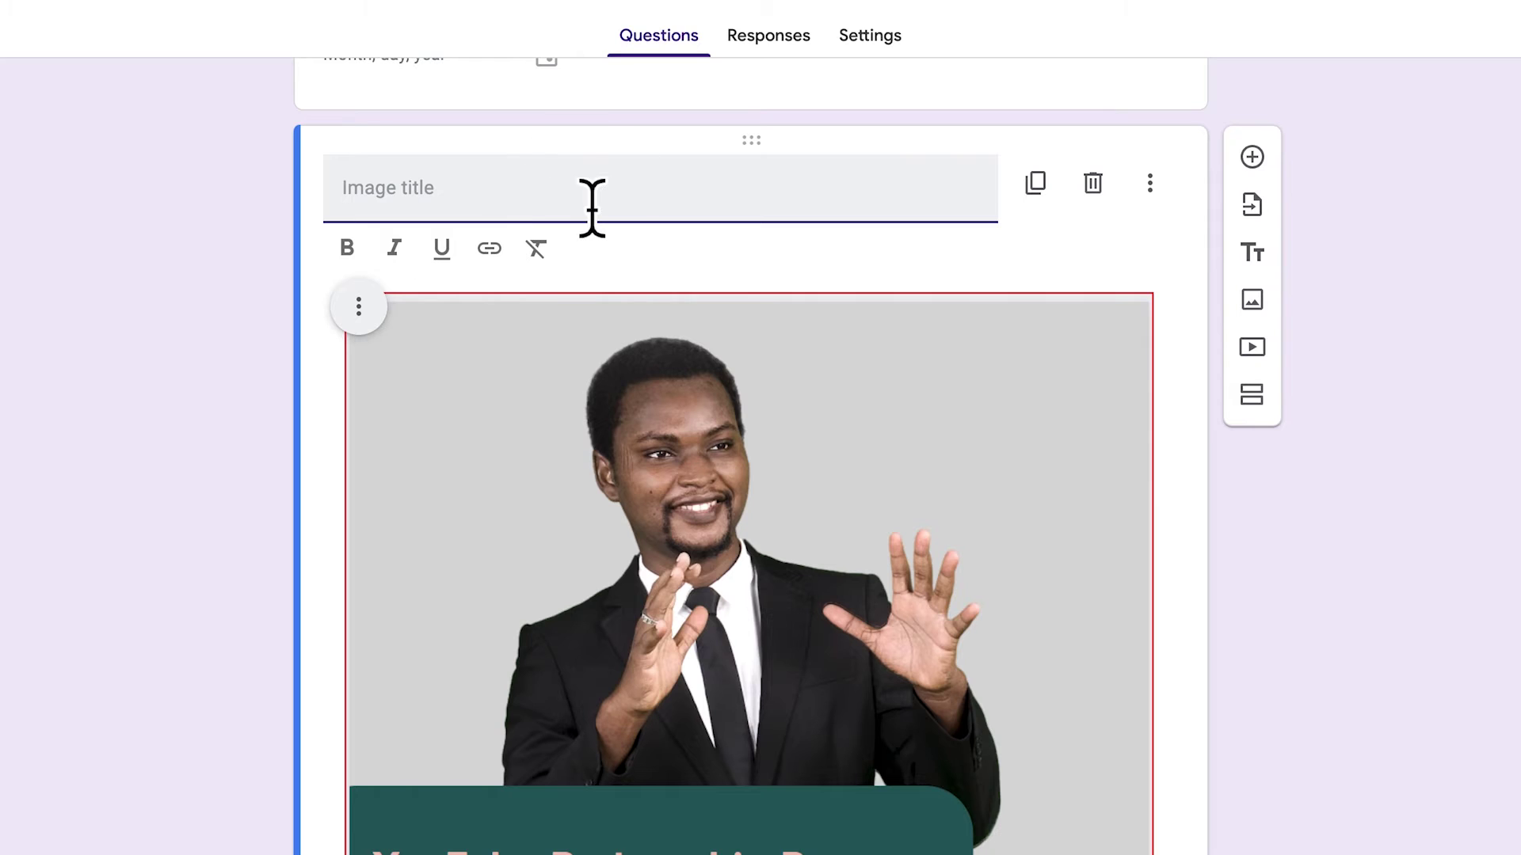
pyautogui.write('Membership evidence')
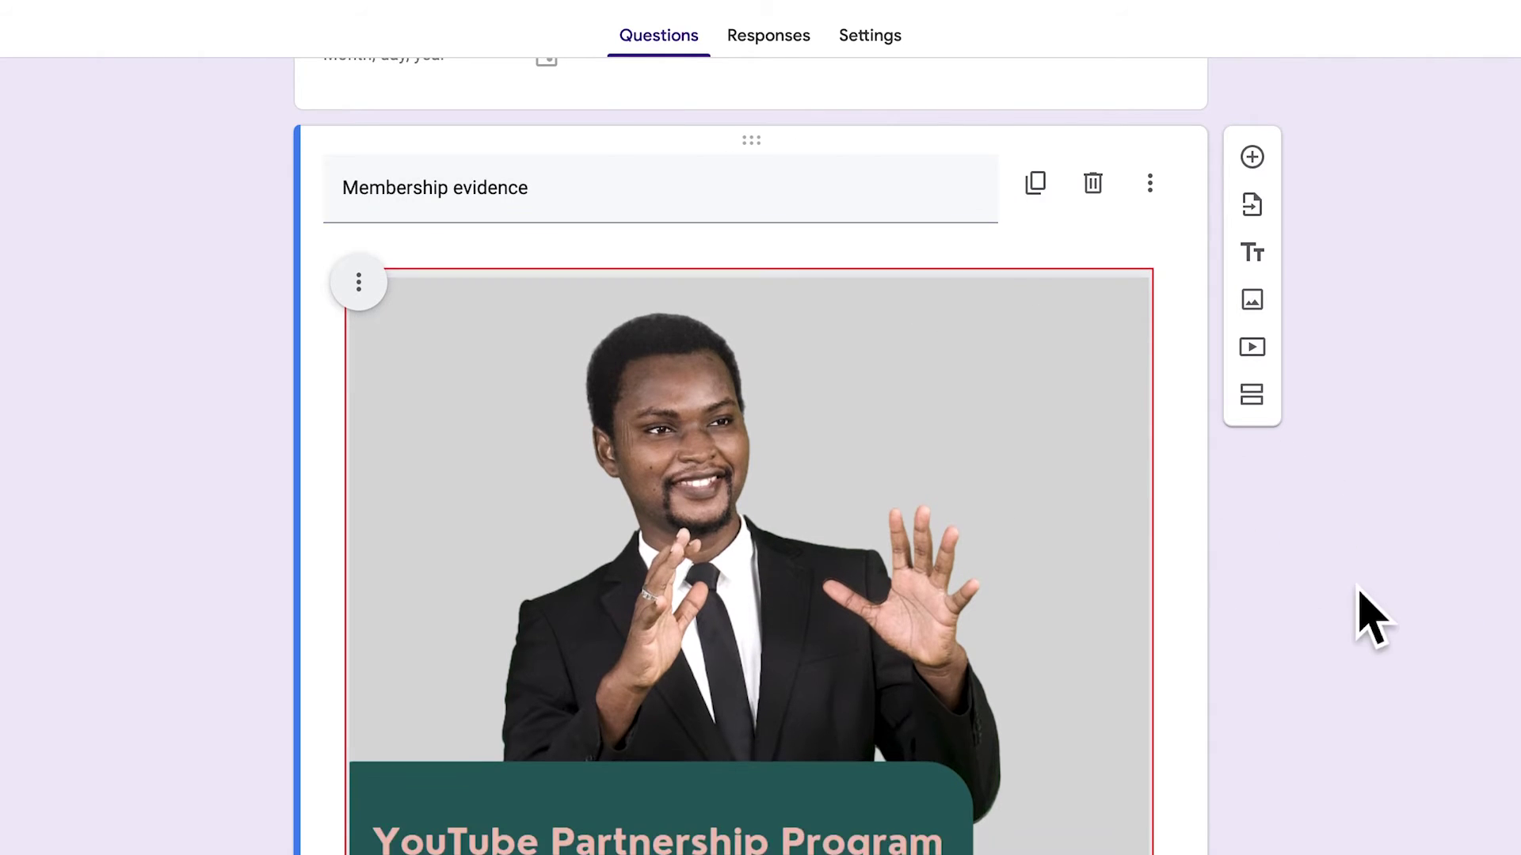
pyautogui.scroll(-3, 1357, 611)
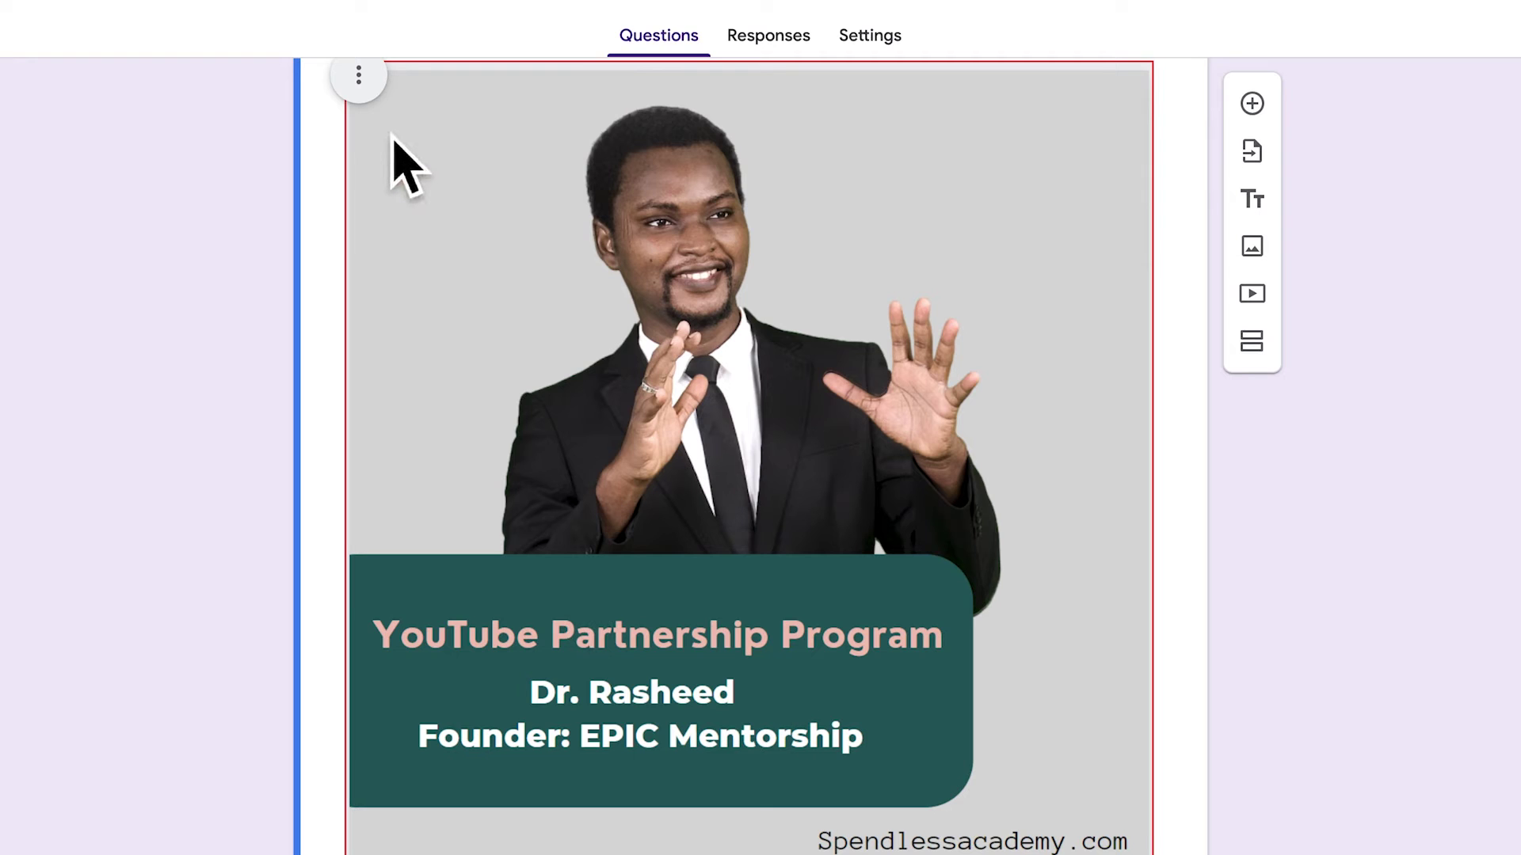
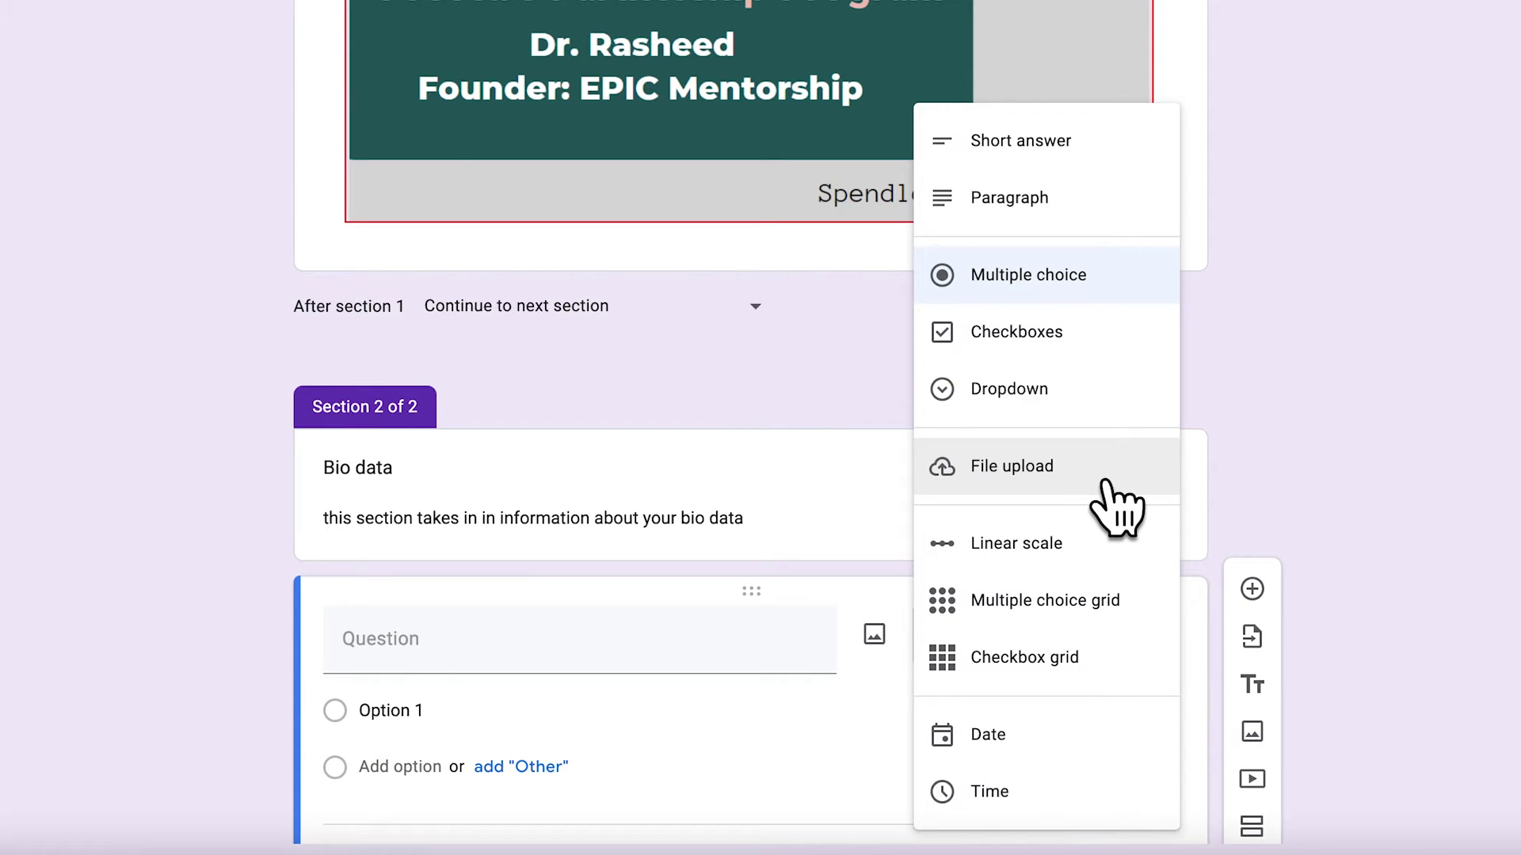
# Make the new question in the Bio data section a file upload titled "upload your highest qualification", accepting respondent uploads to Drive.
pyautogui.click(1117, 507)
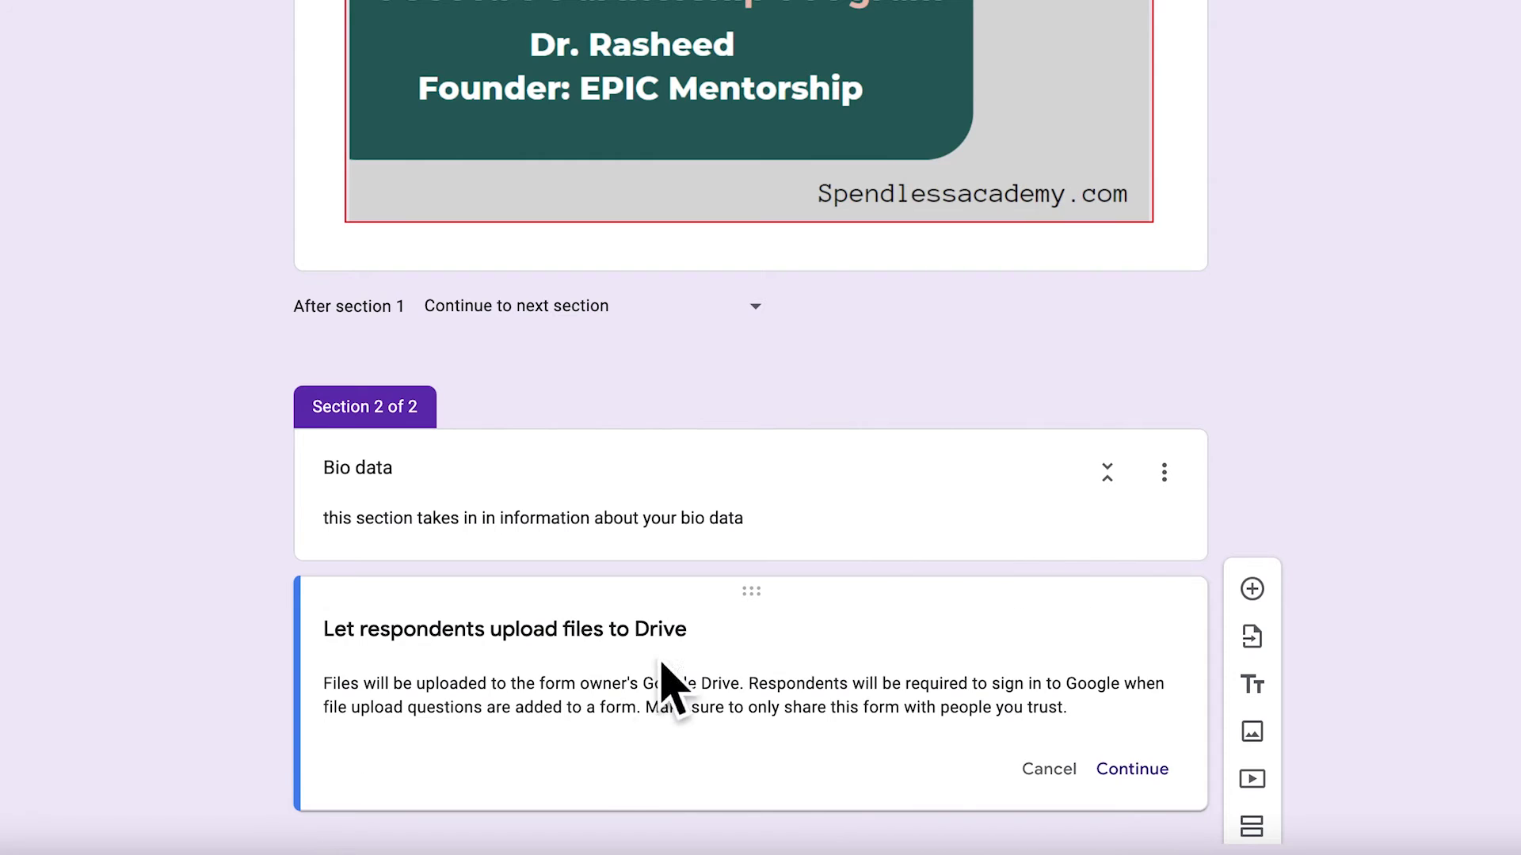
pyautogui.scroll(-1, 634, 682)
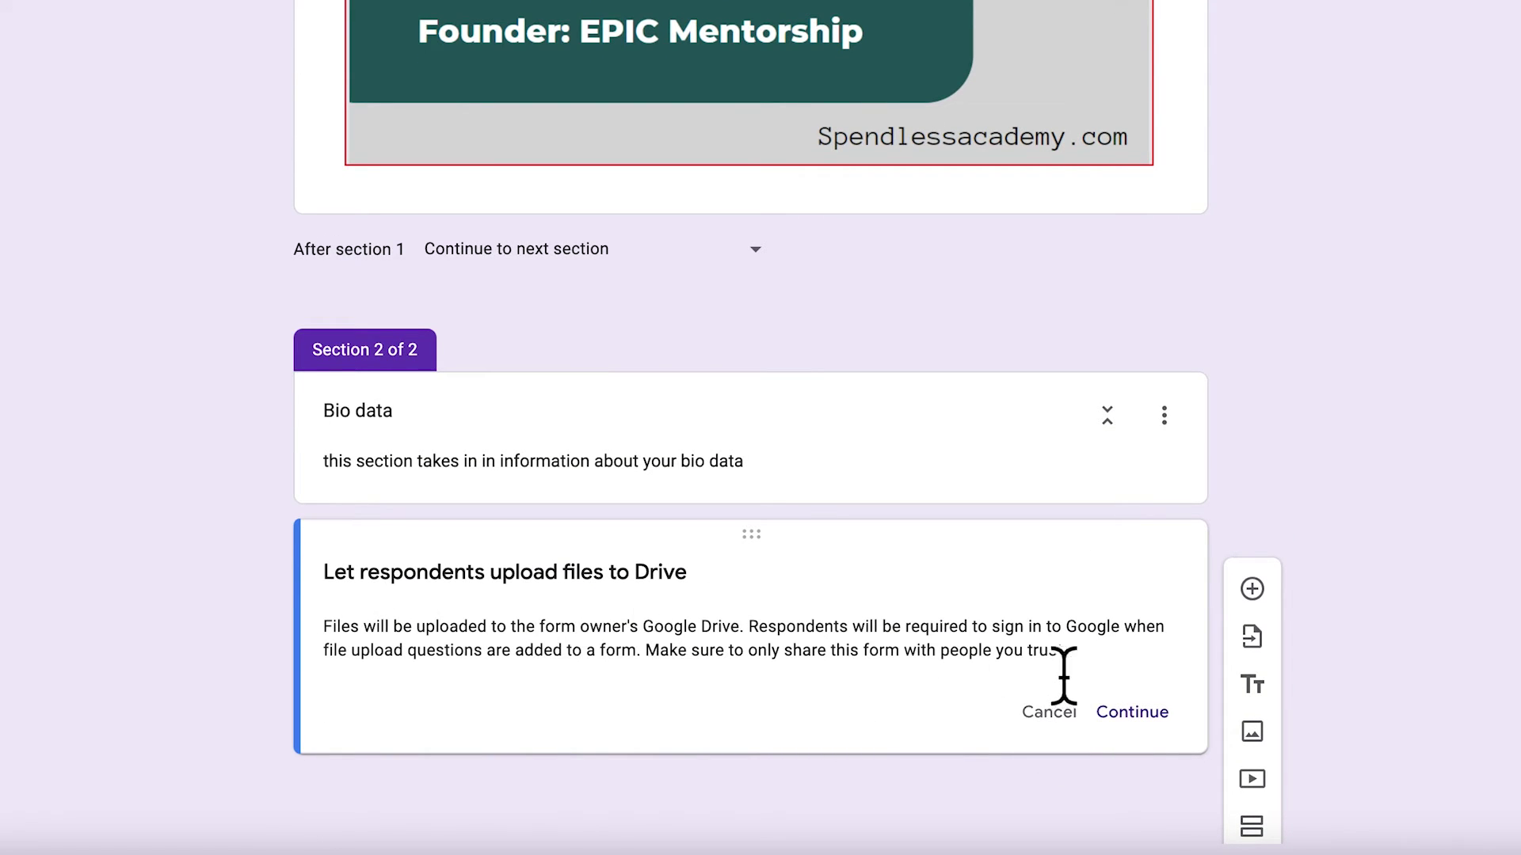
pyautogui.click(1132, 712)
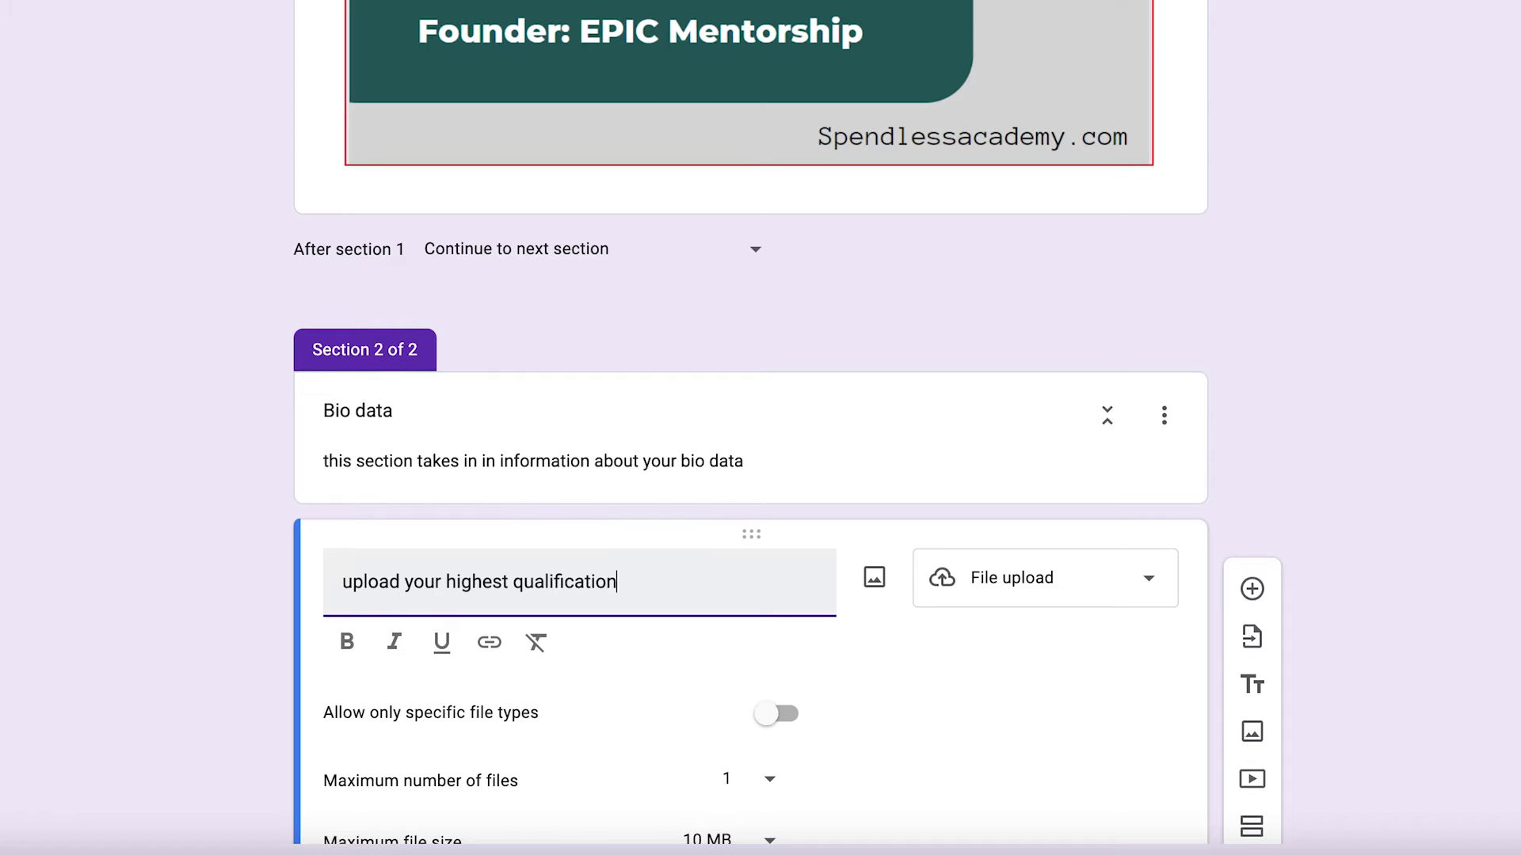
# Allow only specific file types for the qualification upload, and view the choices for maximum file size and number of files.
pyautogui.scroll(-3, 488, 622)
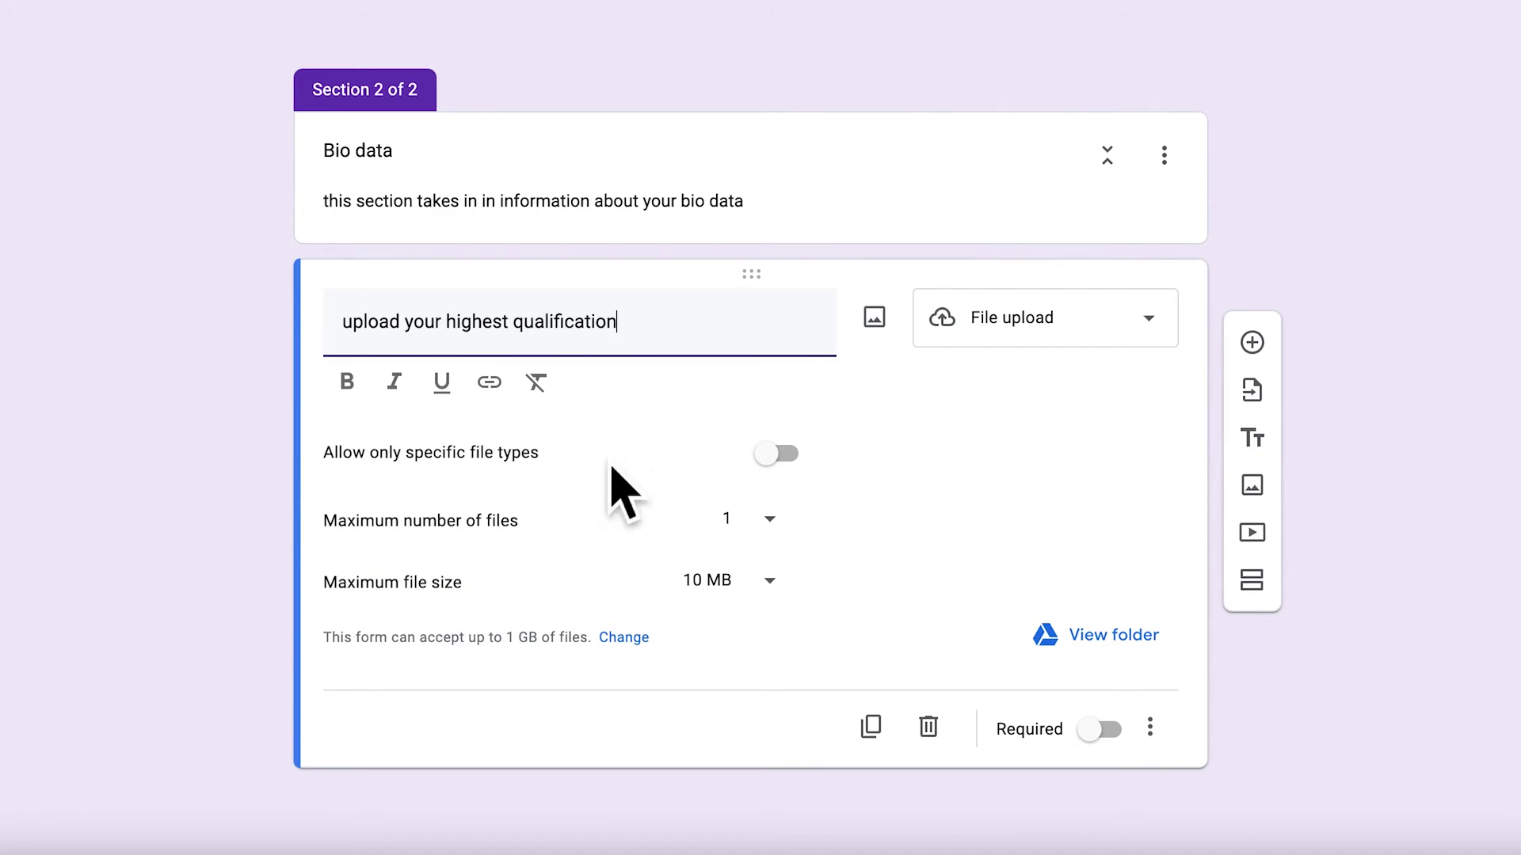
pyautogui.click(818, 482)
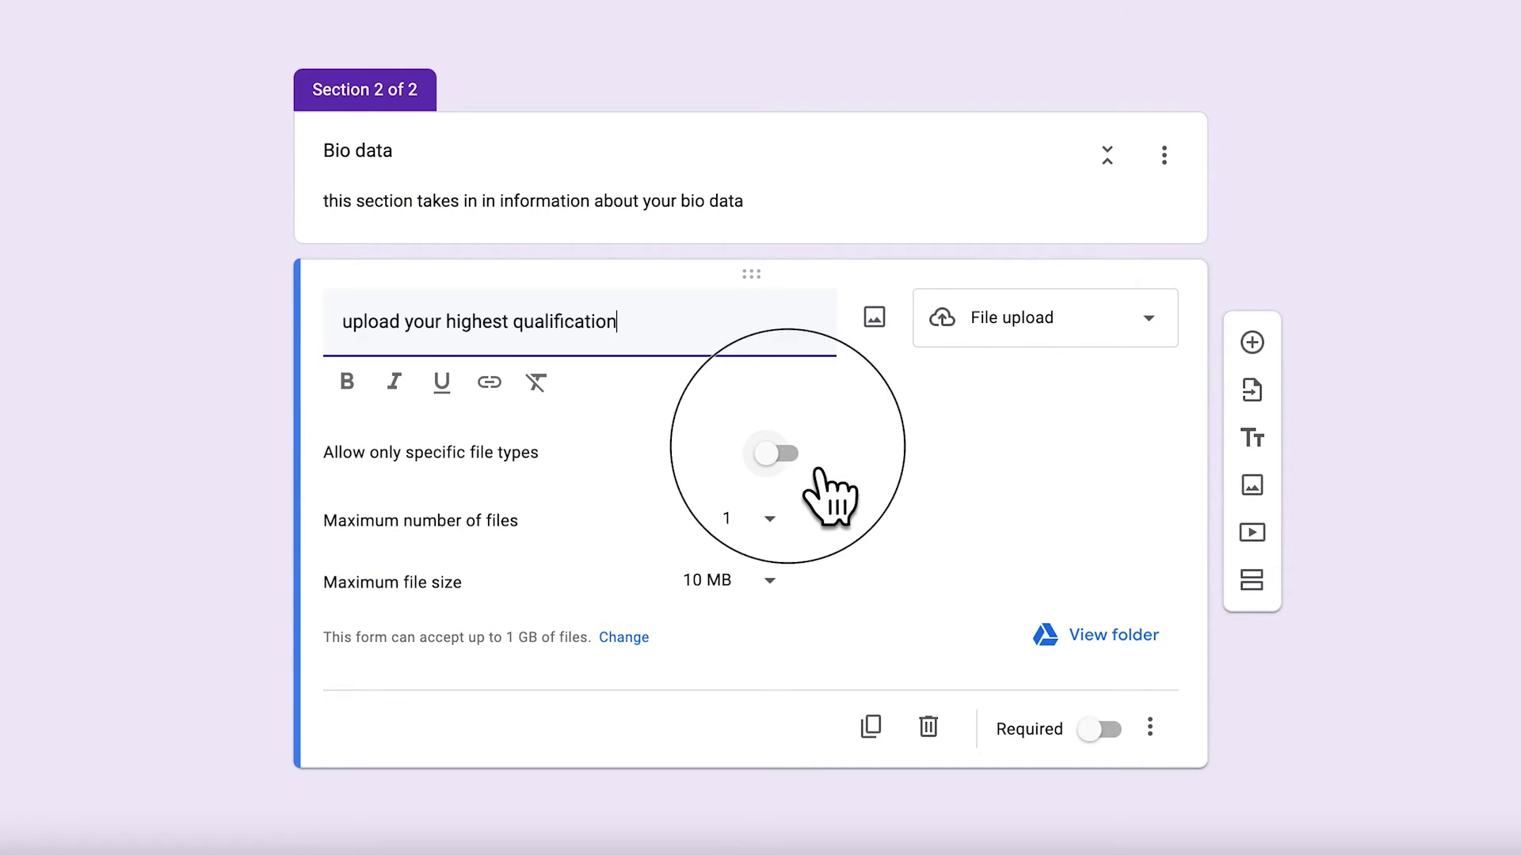
pyautogui.click(780, 454)
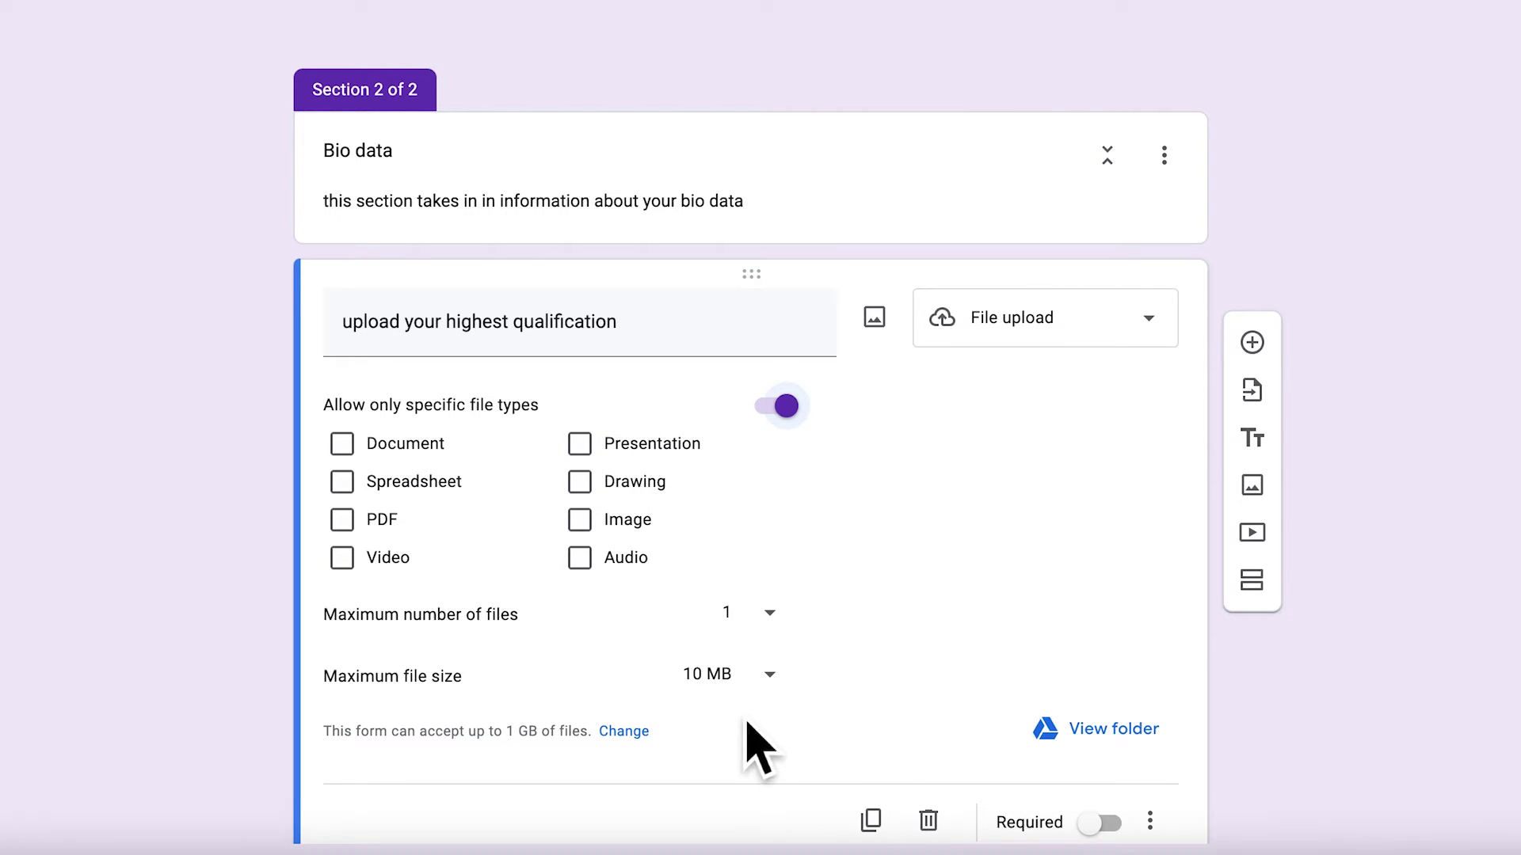
pyautogui.click(772, 675)
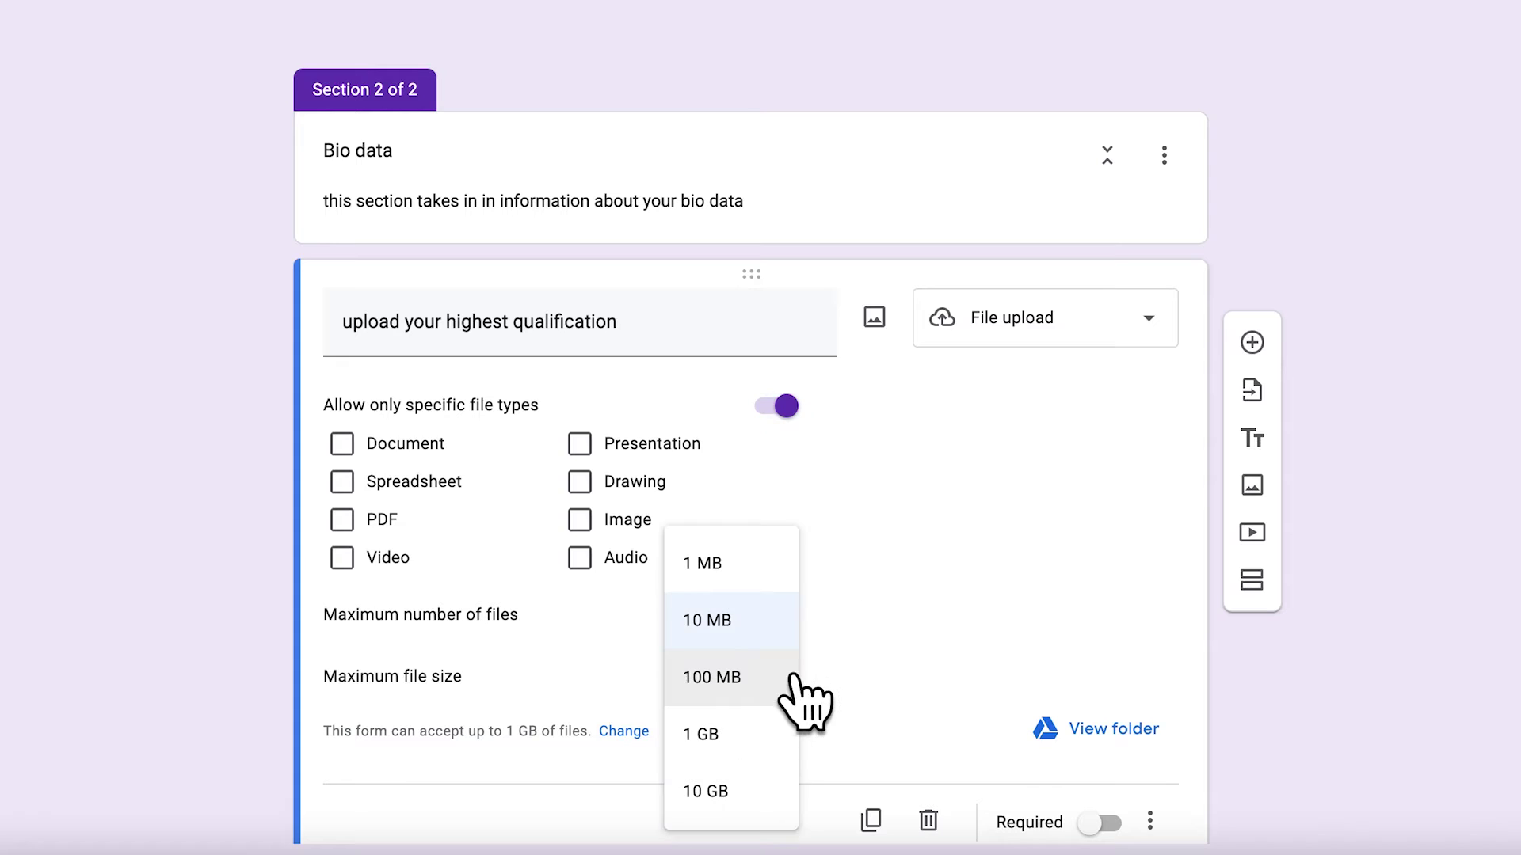
pyautogui.click(1062, 628)
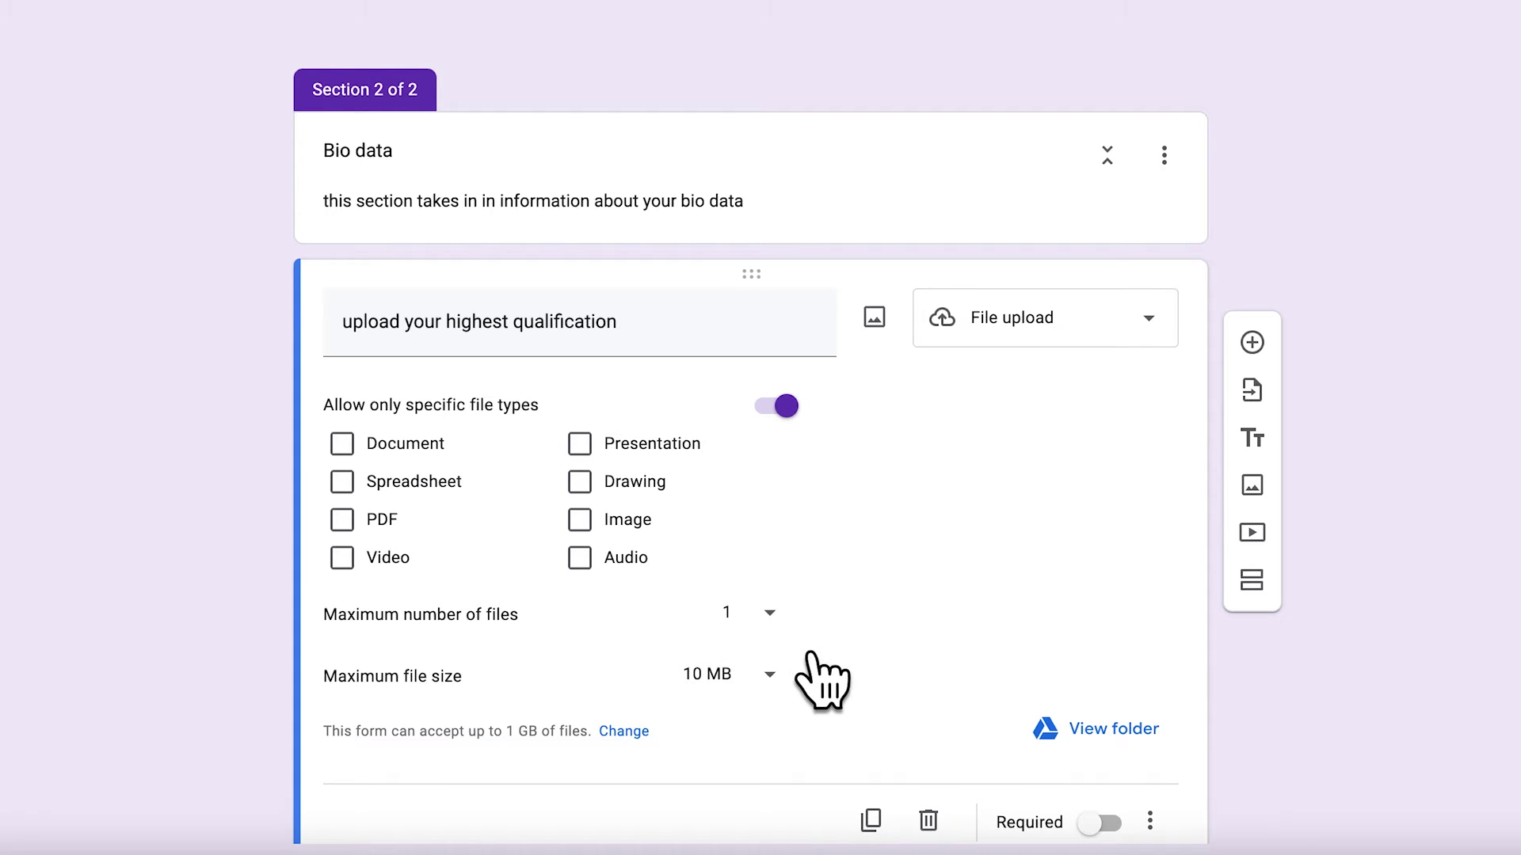
pyautogui.click(801, 622)
pyautogui.click(908, 598)
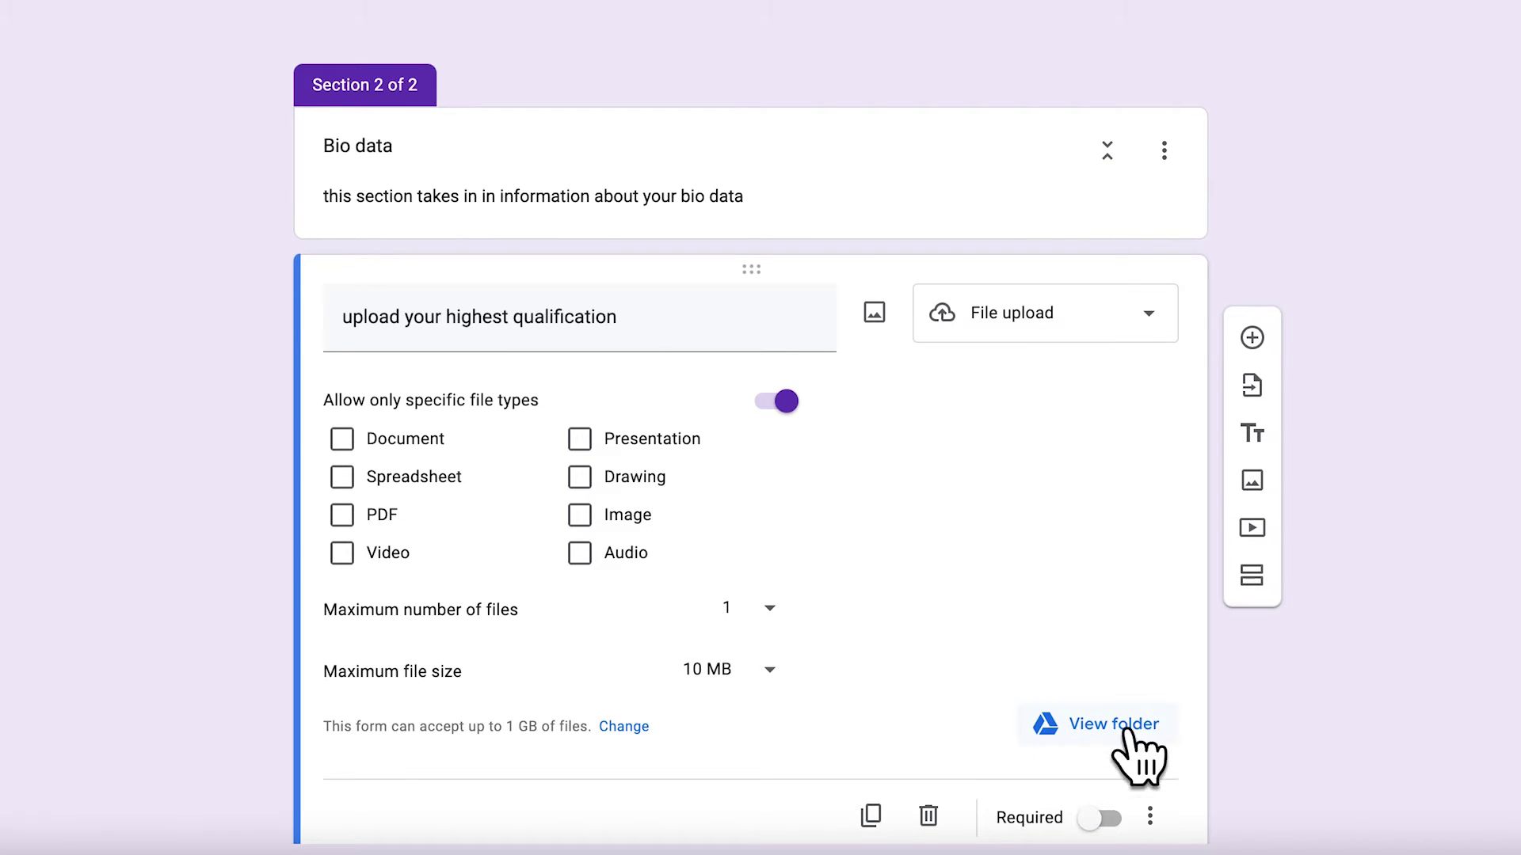
# Add a dropdown question titled "When is your wedding anniversary?" below the qualification upload in the Bio data section.
pyautogui.scroll(-1, 815, 703)
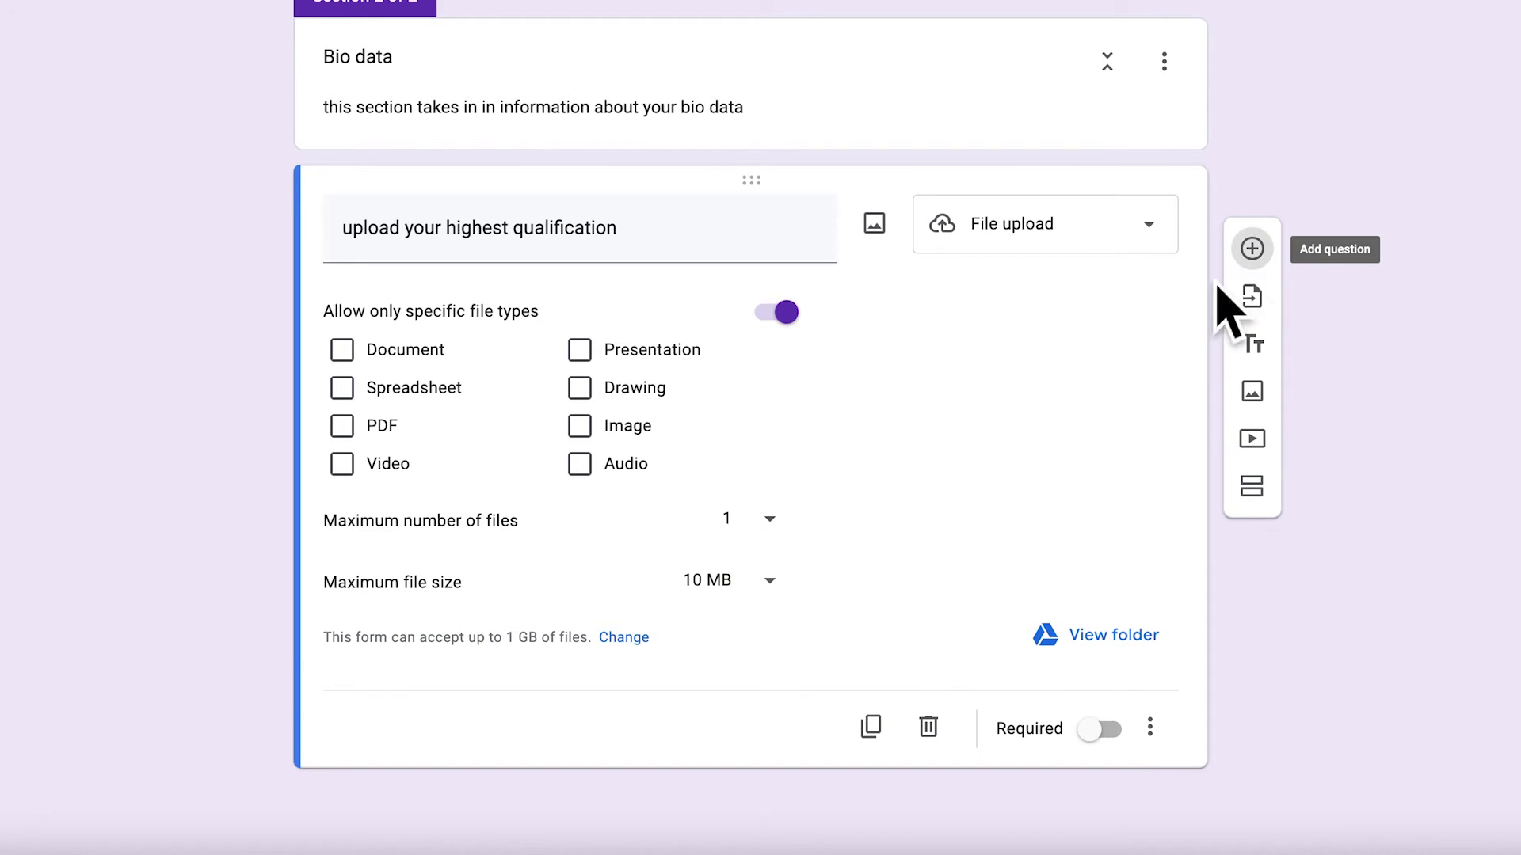
pyautogui.click(1252, 249)
pyautogui.click(1075, 519)
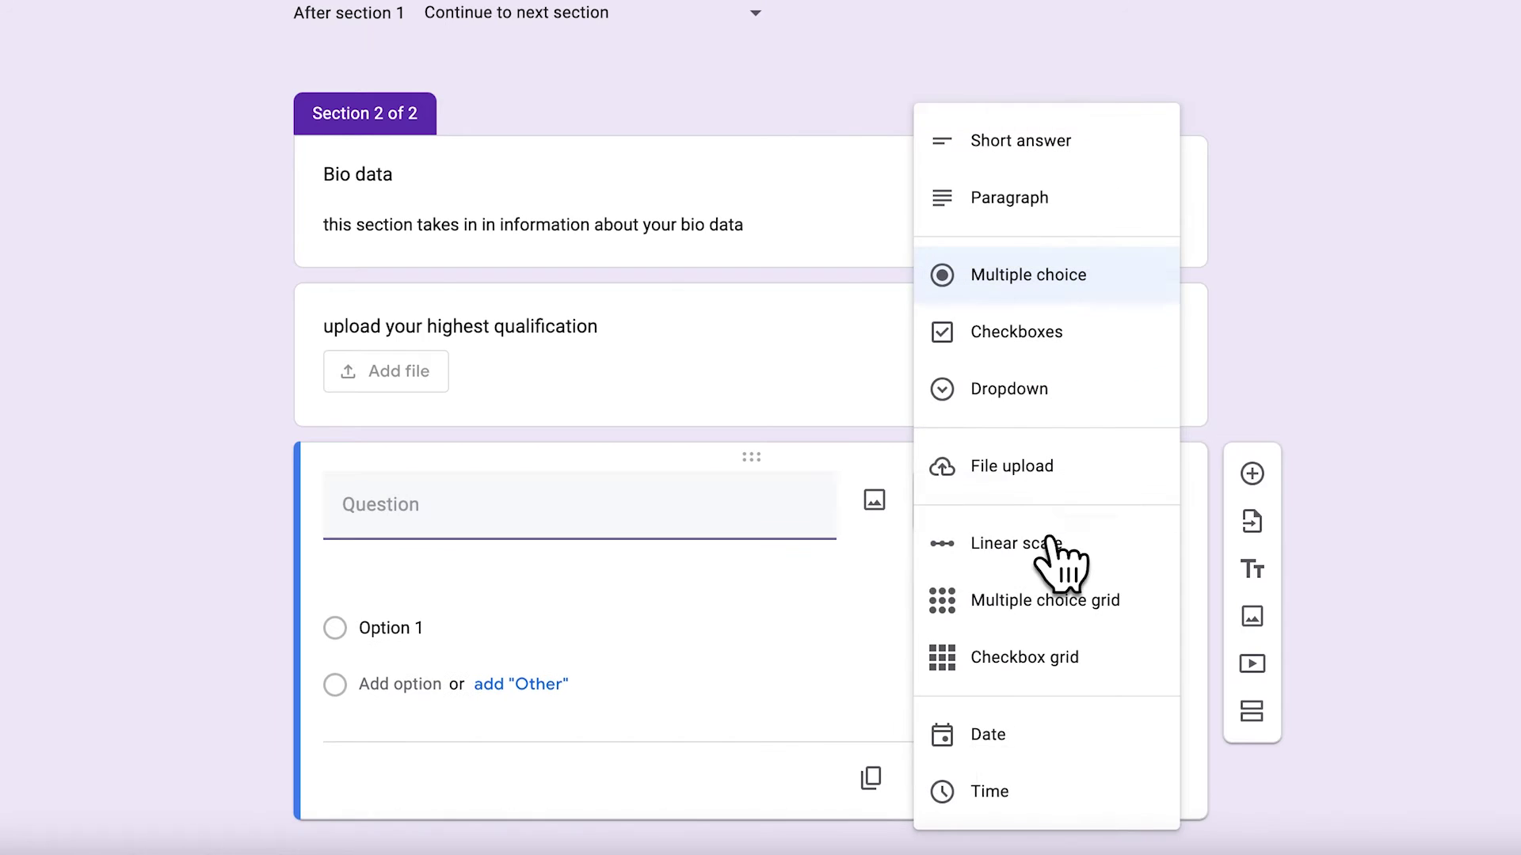
pyautogui.click(1010, 389)
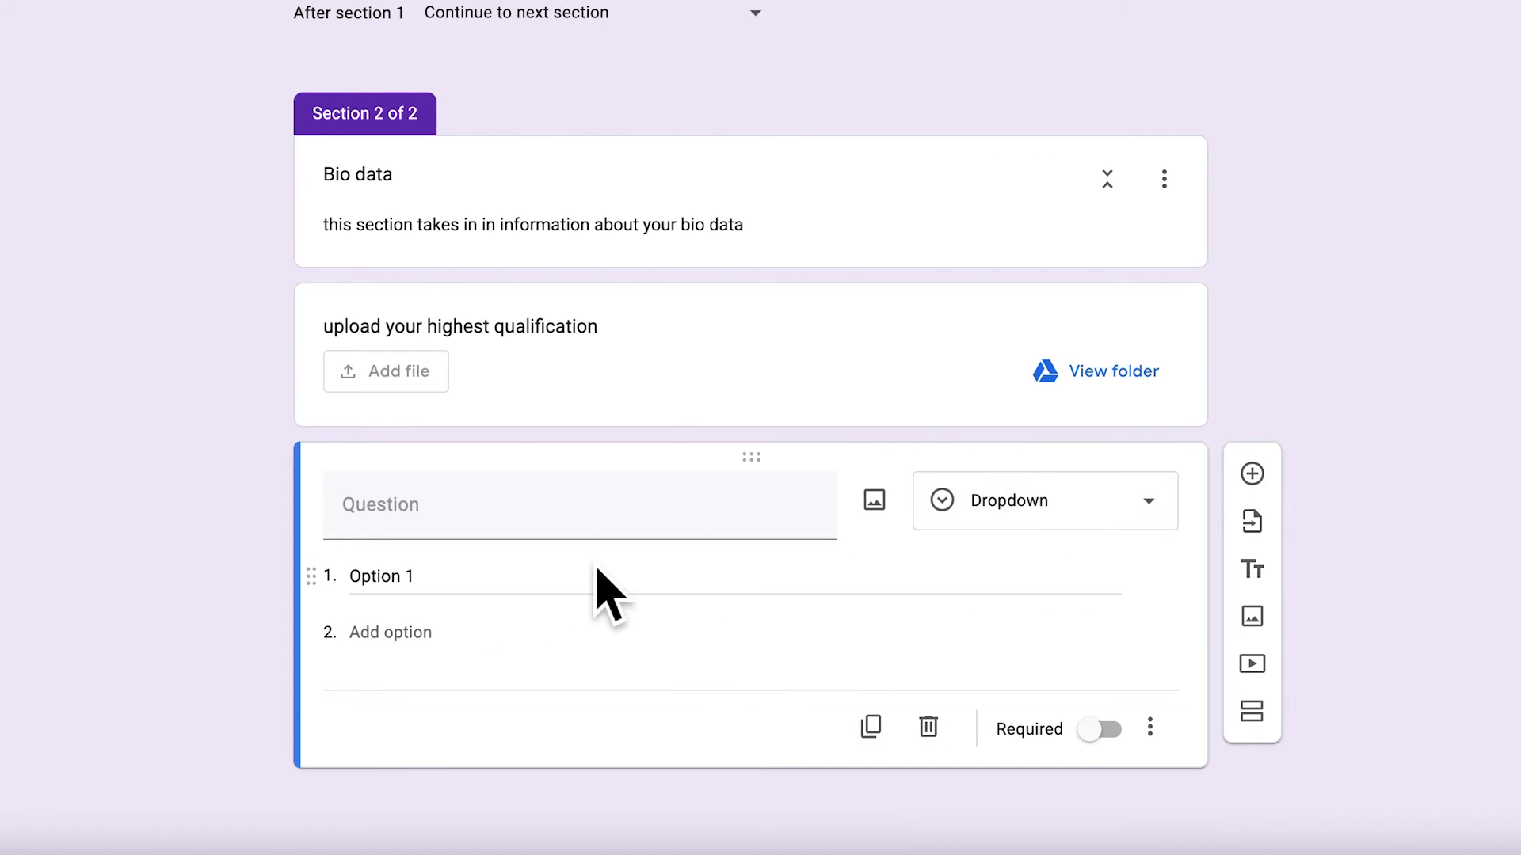
pyautogui.click(550, 533)
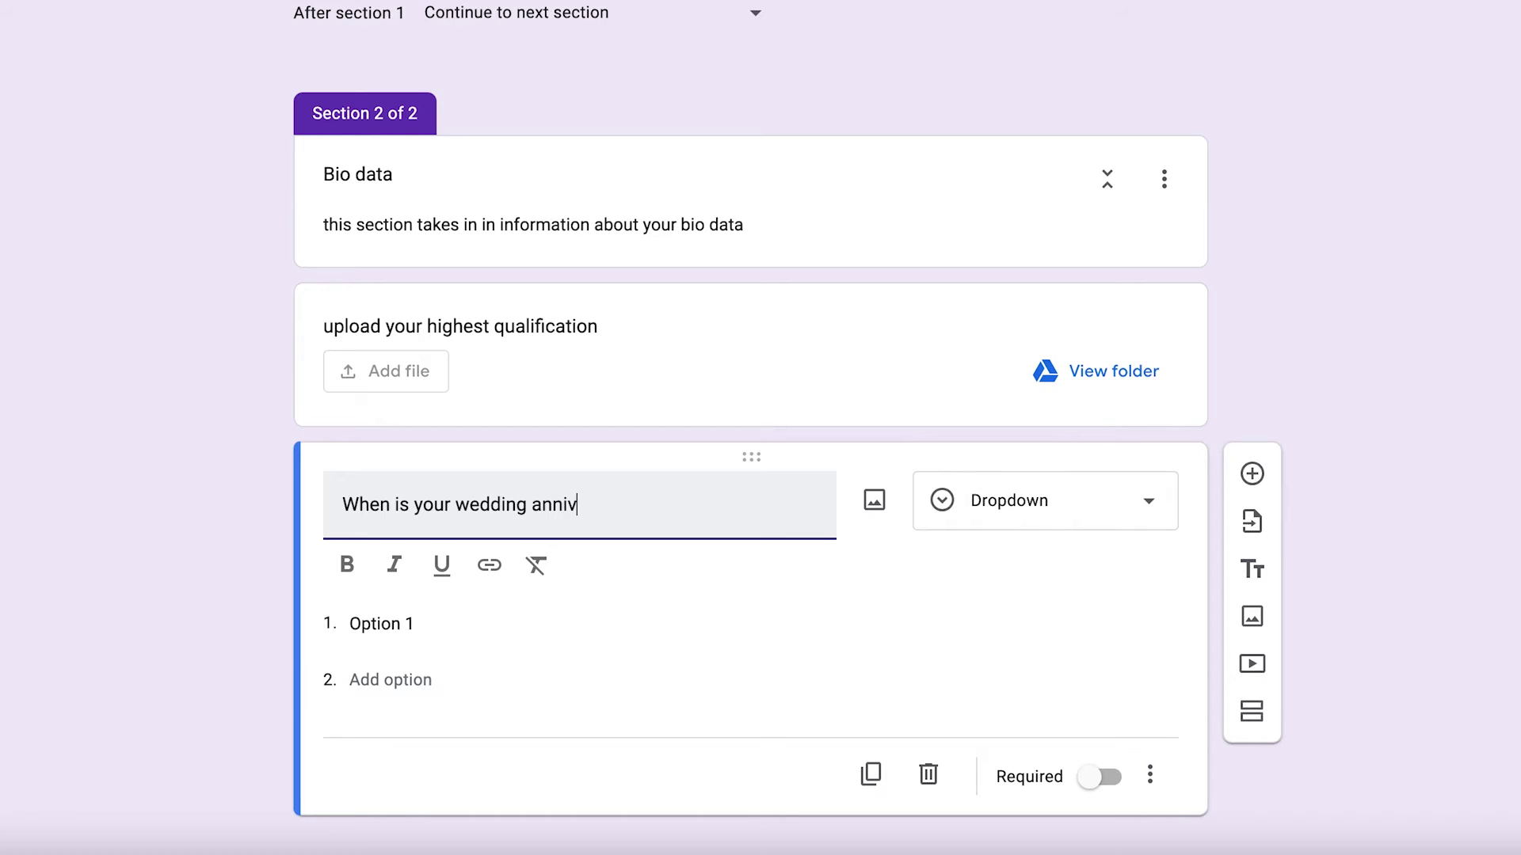
pyautogui.write('versary?')
pyautogui.click(618, 663)
# Give the wedding anniversary dropdown the options "today", "tomorrow" and "next tommorow".
pyautogui.click(445, 598)
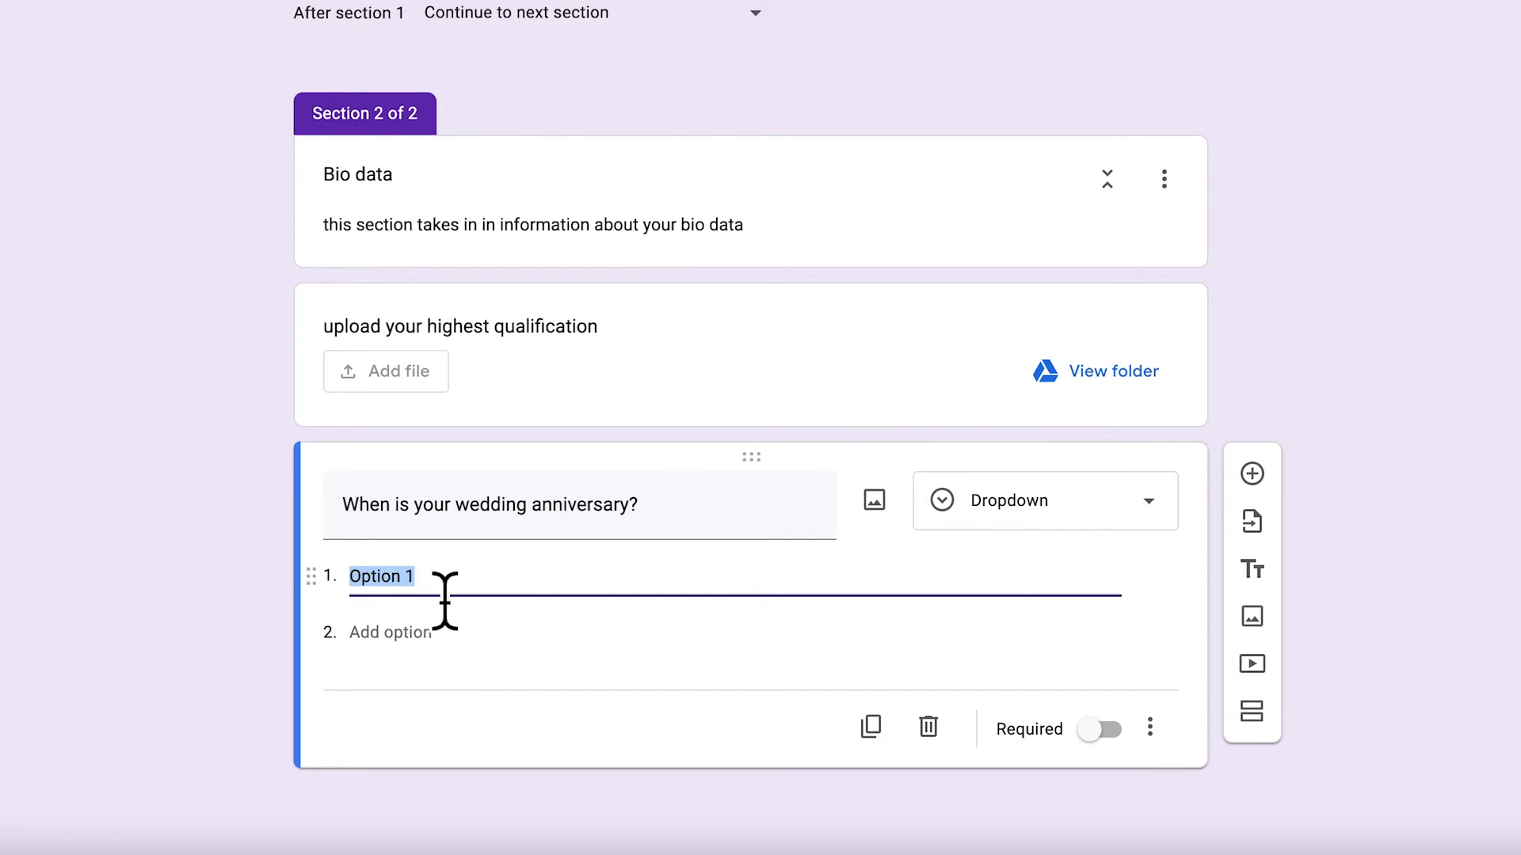
pyautogui.write('todady')
pyautogui.press('BackSpace')
pyautogui.press('BackSpace')
pyautogui.write('y')
pyautogui.press('Return')
pyautogui.write('tomorrow')
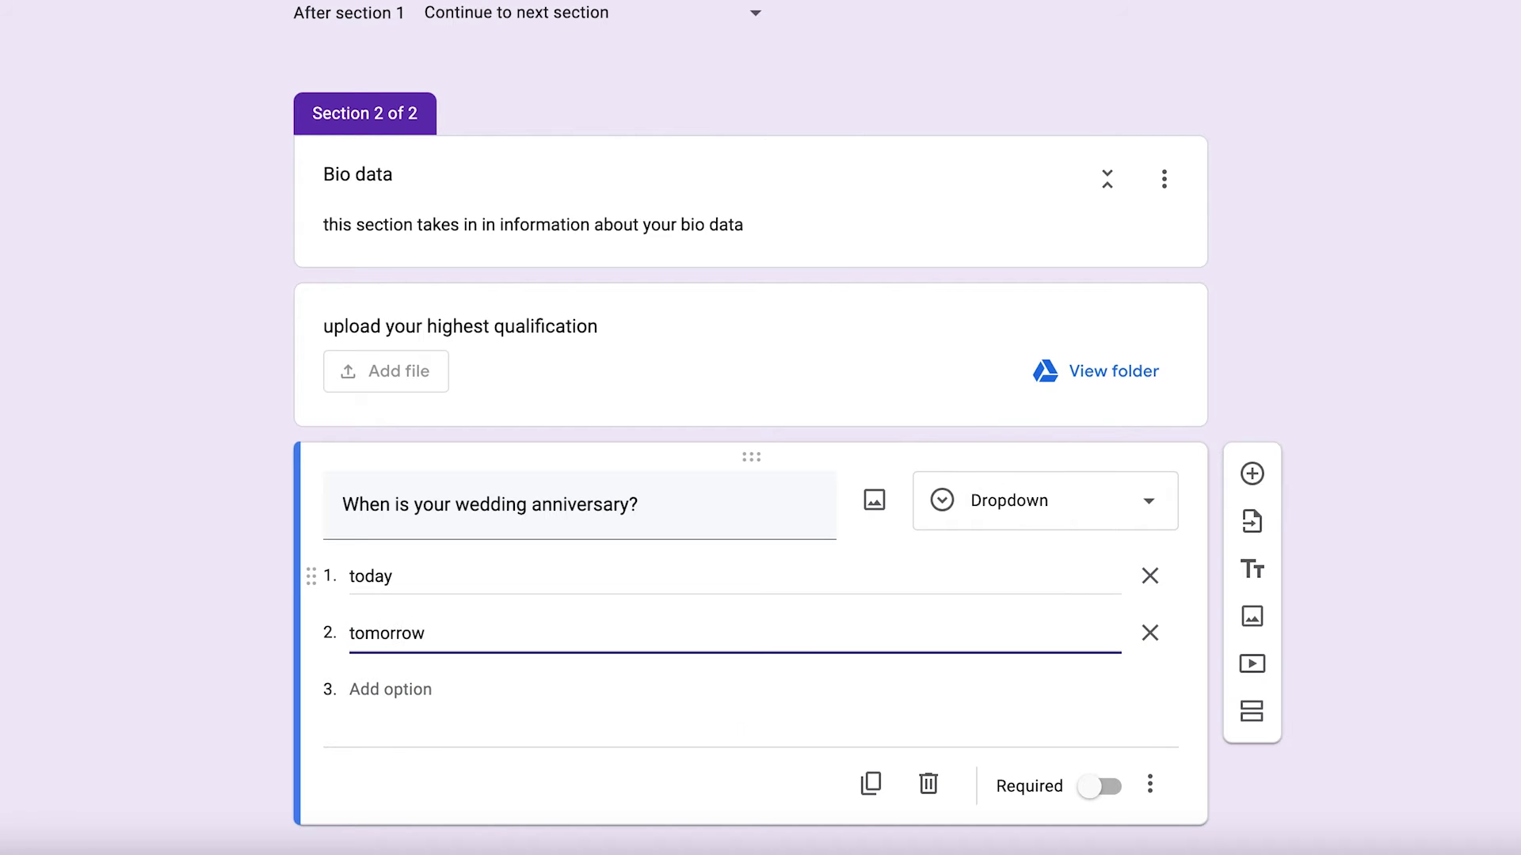
pyautogui.press('Return')
pyautogui.write('next tommorow')
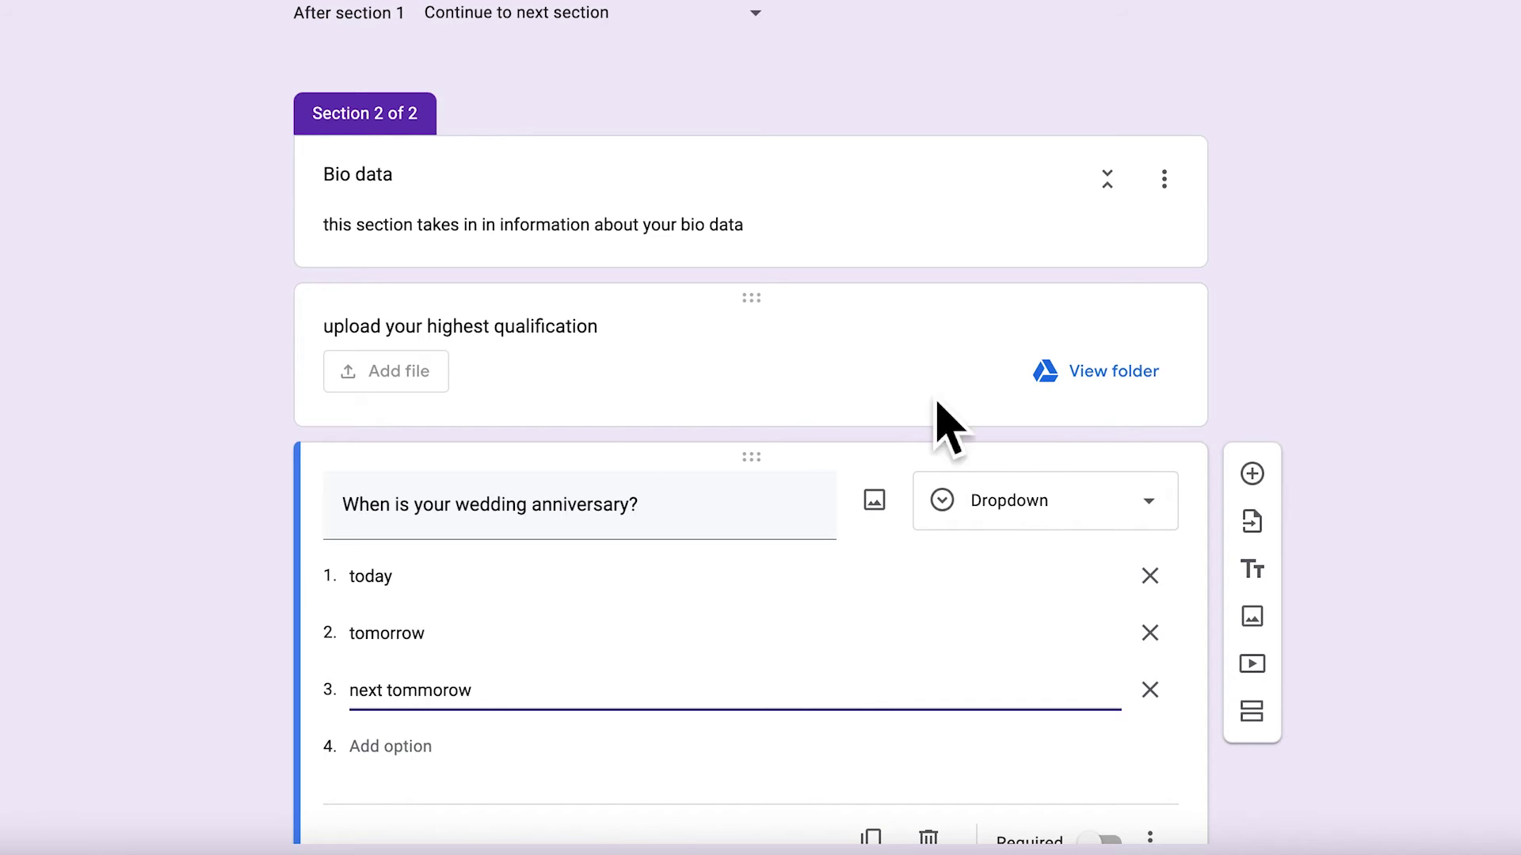
pyautogui.click(1402, 417)
# Open the form's theme customization and start choosing a header image.
pyautogui.scroll(5, 1025, 271)
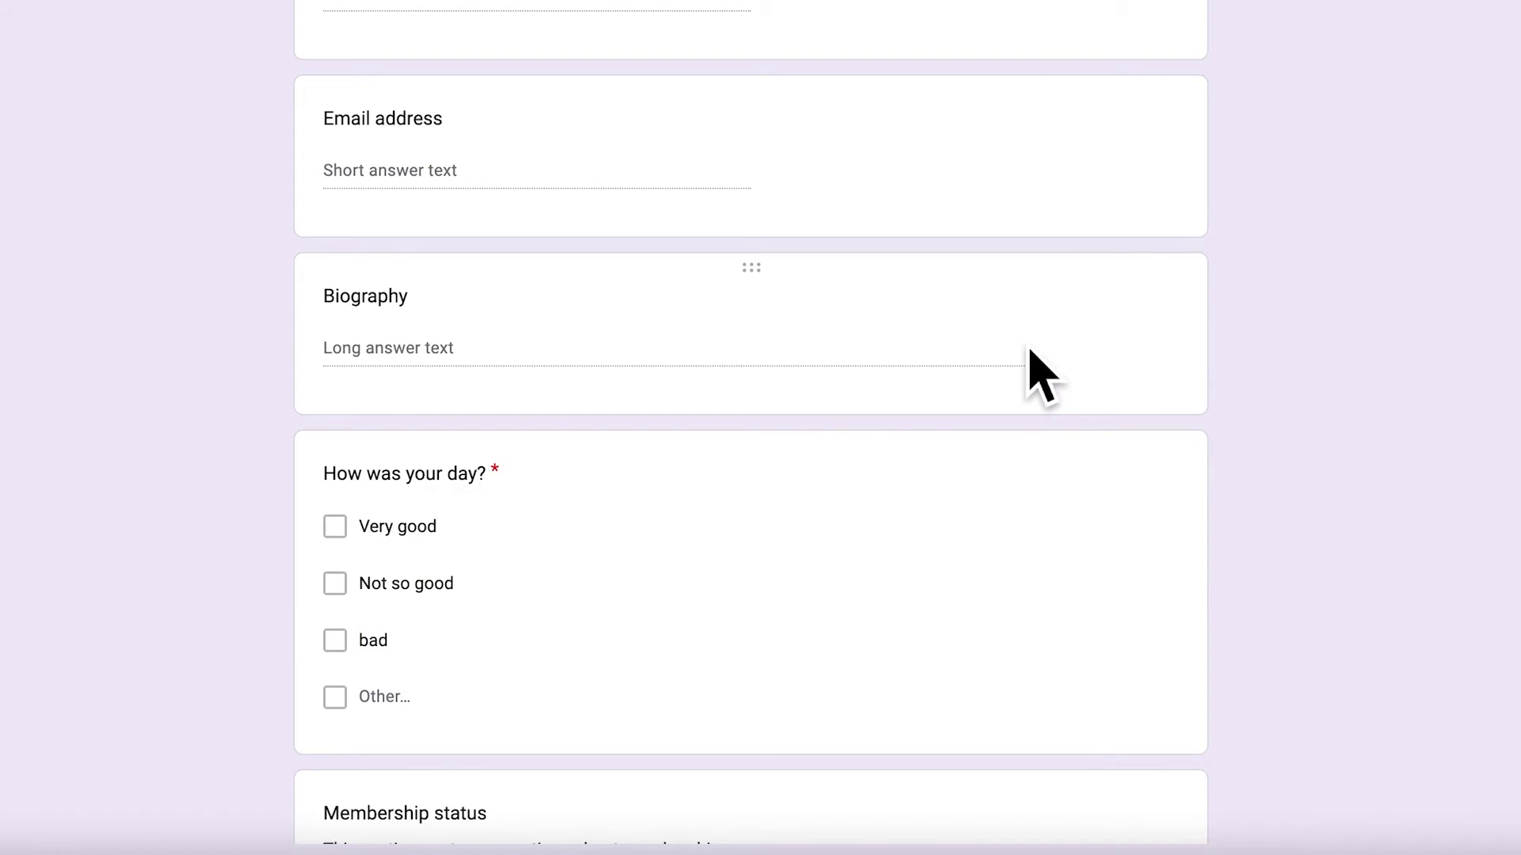
pyautogui.scroll(5, 1029, 367)
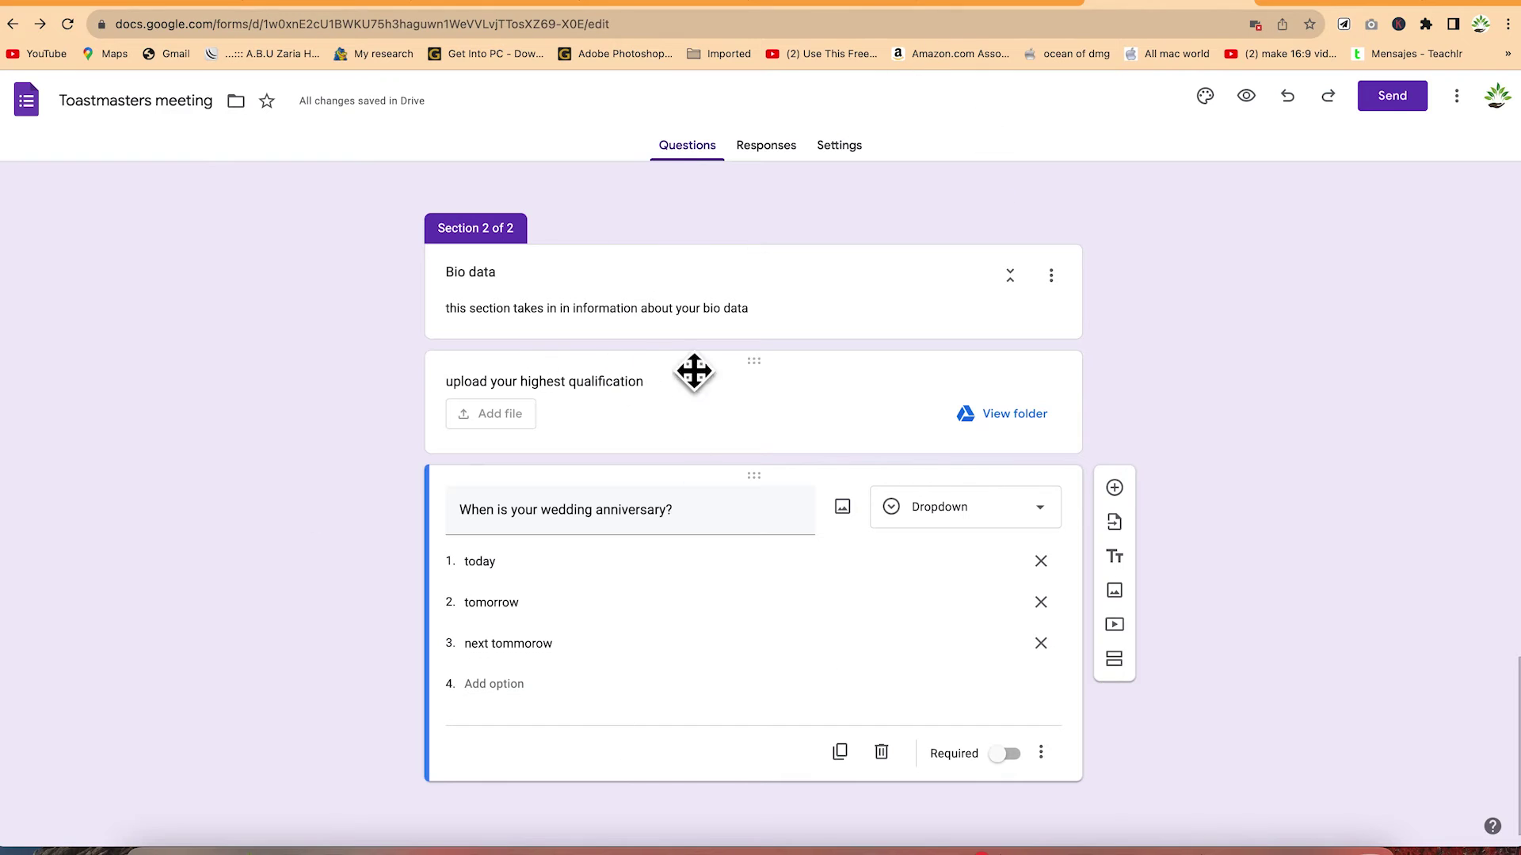
pyautogui.scroll(15, 697, 637)
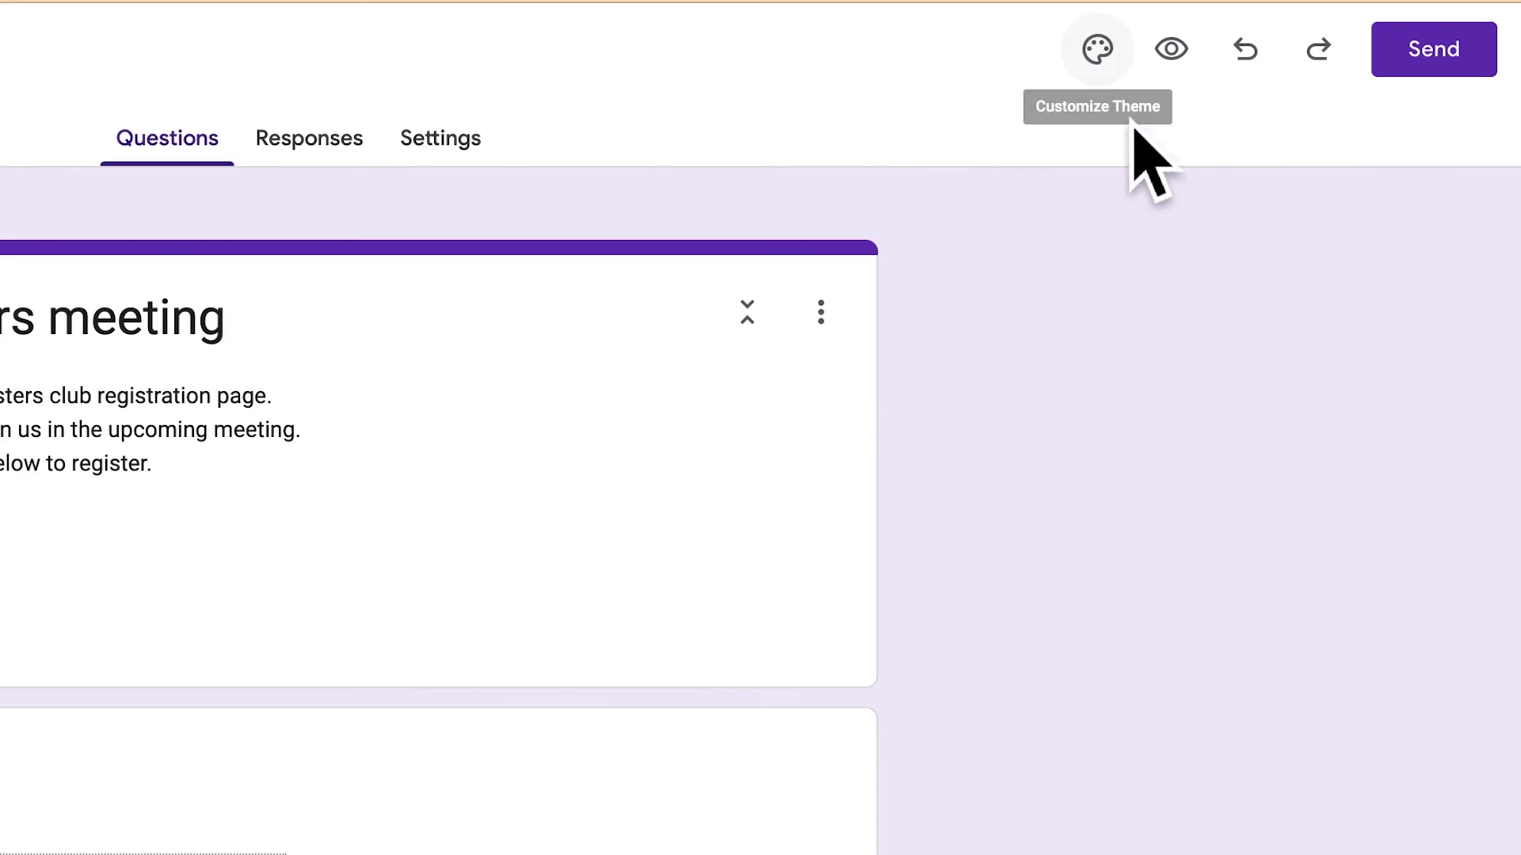
pyautogui.click(1207, 101)
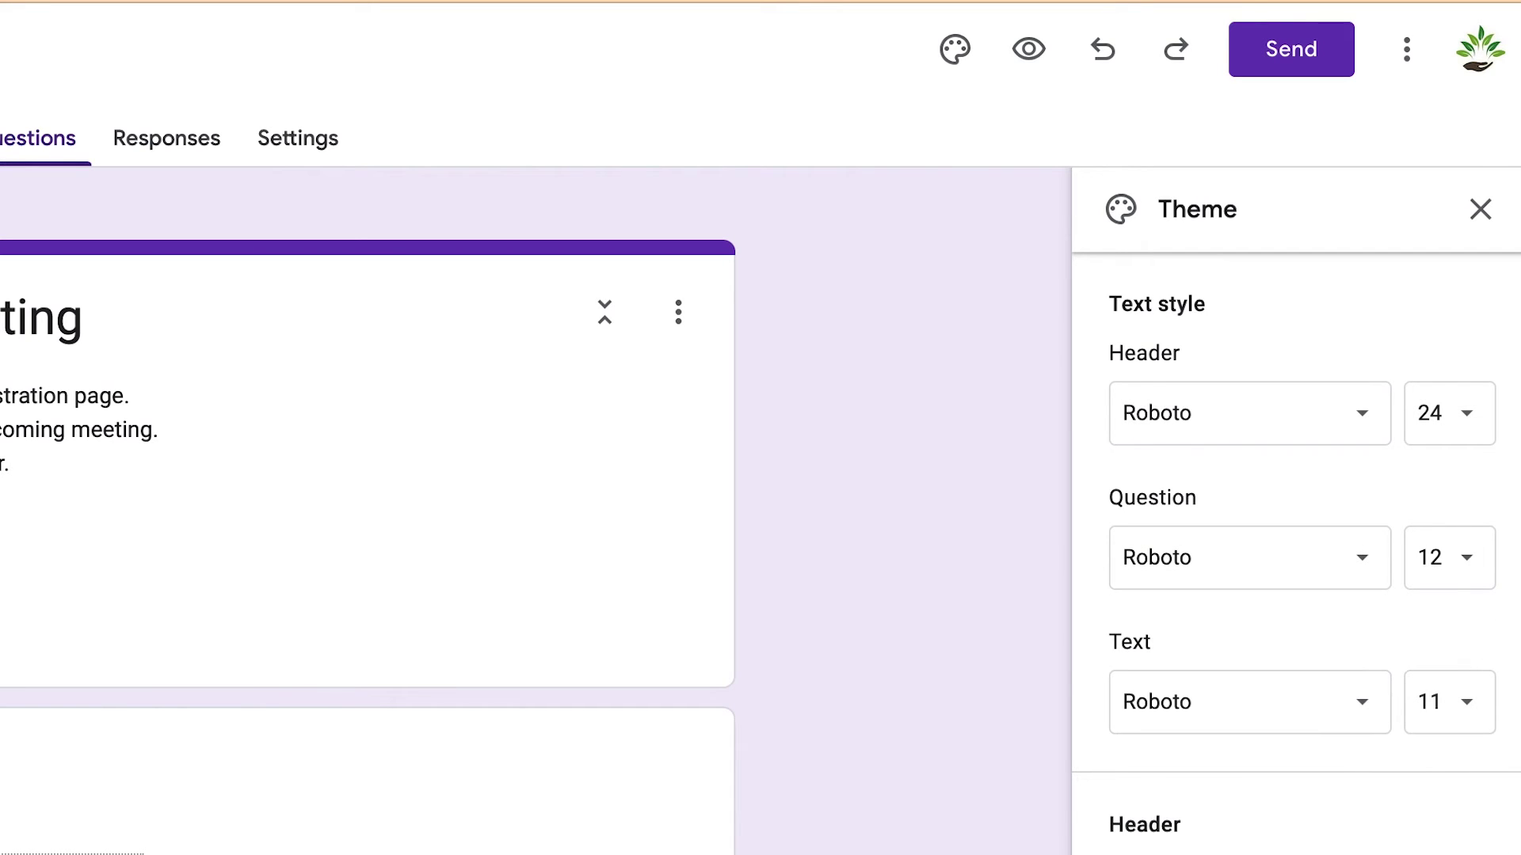
pyautogui.click(1303, 677)
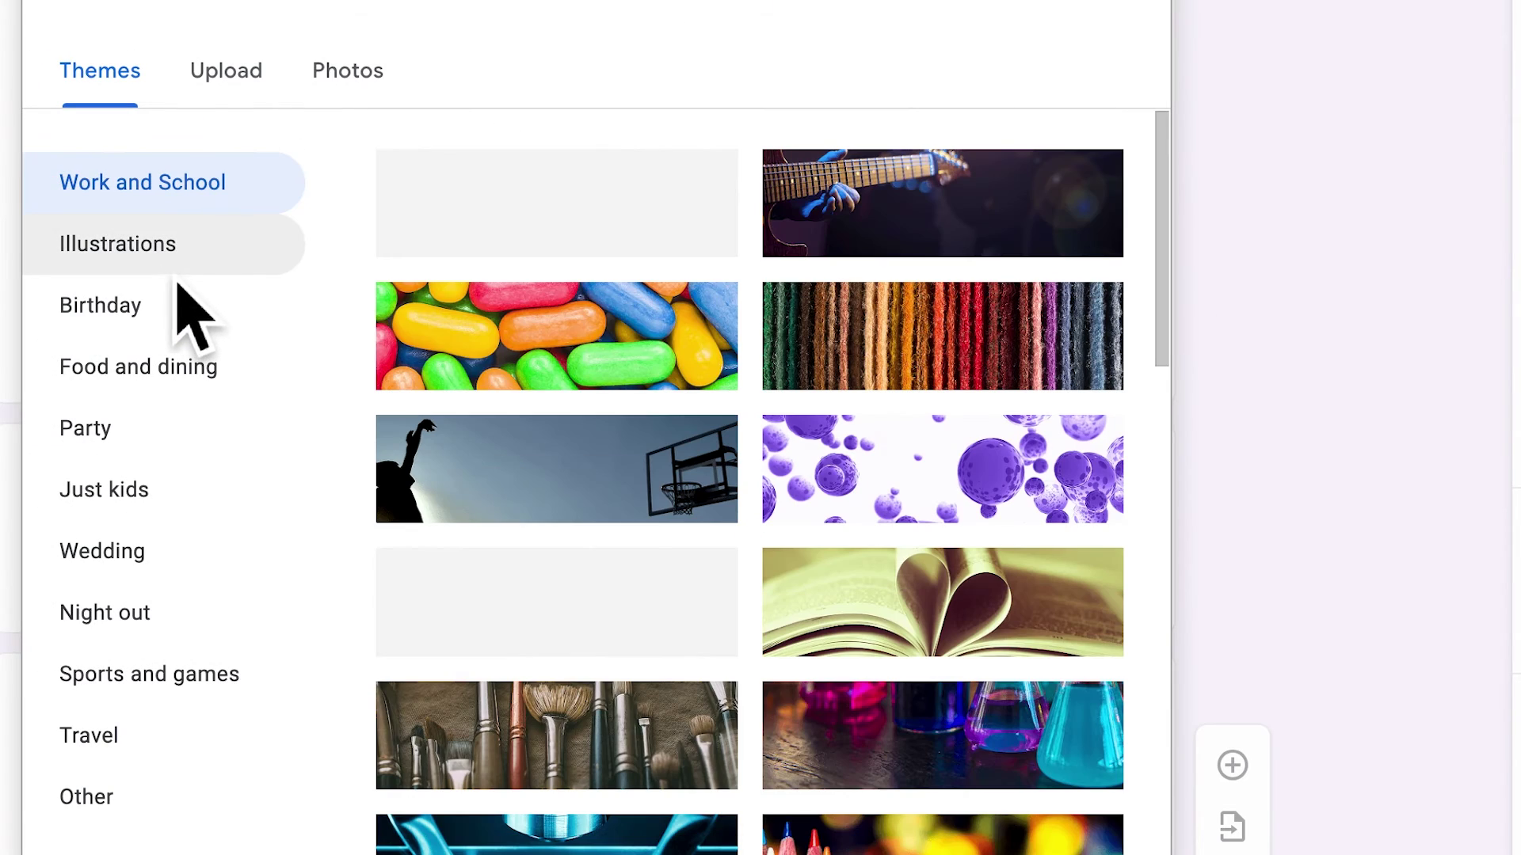
# Browse the Illustrations, Birthday, Food and dining, Party and Just kids header image categories.
pyautogui.click(111, 244)
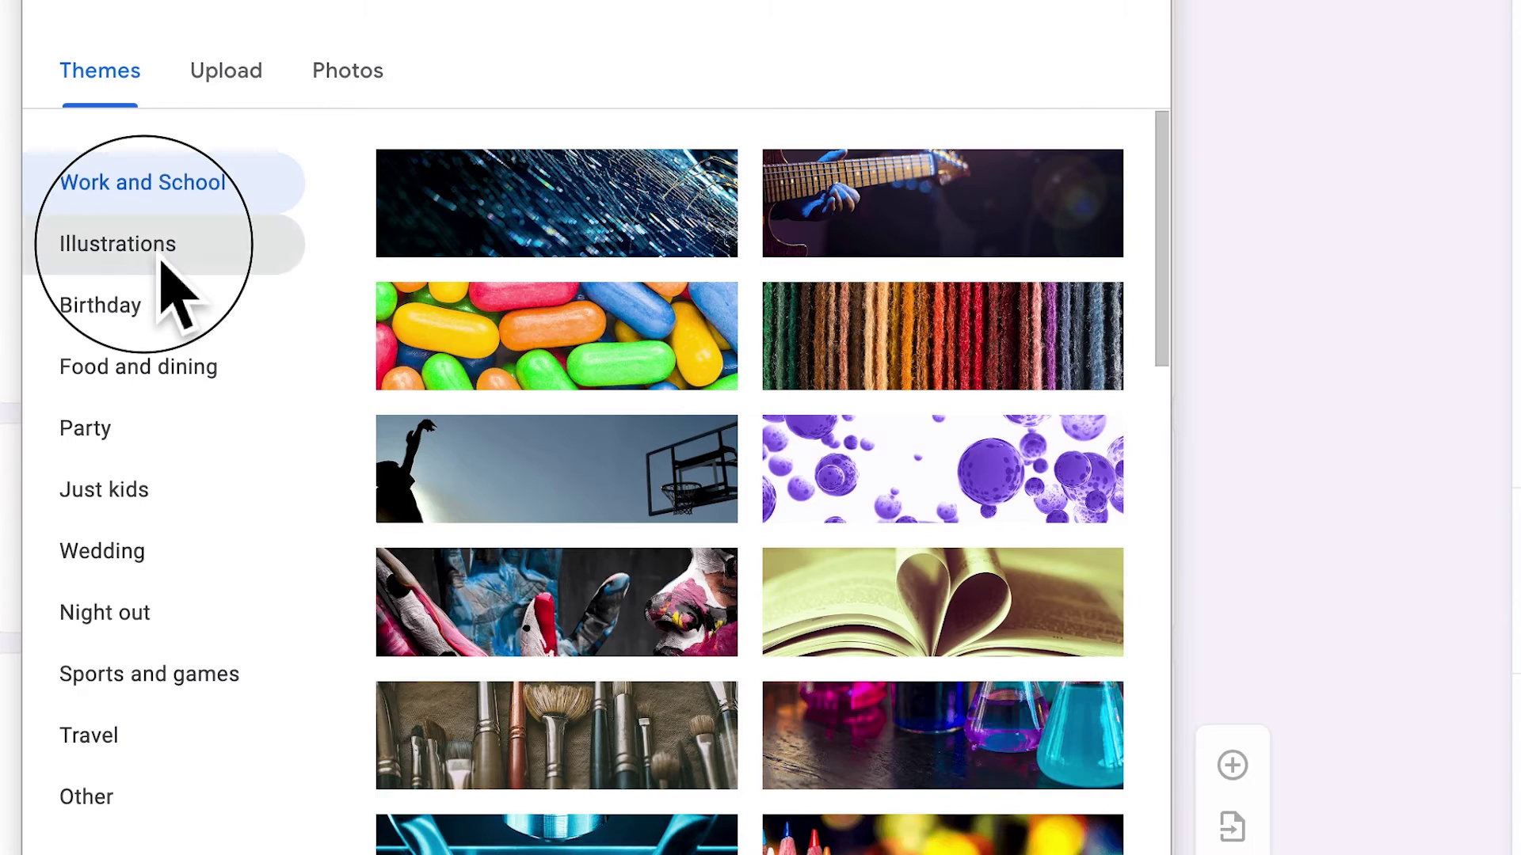
pyautogui.click(171, 311)
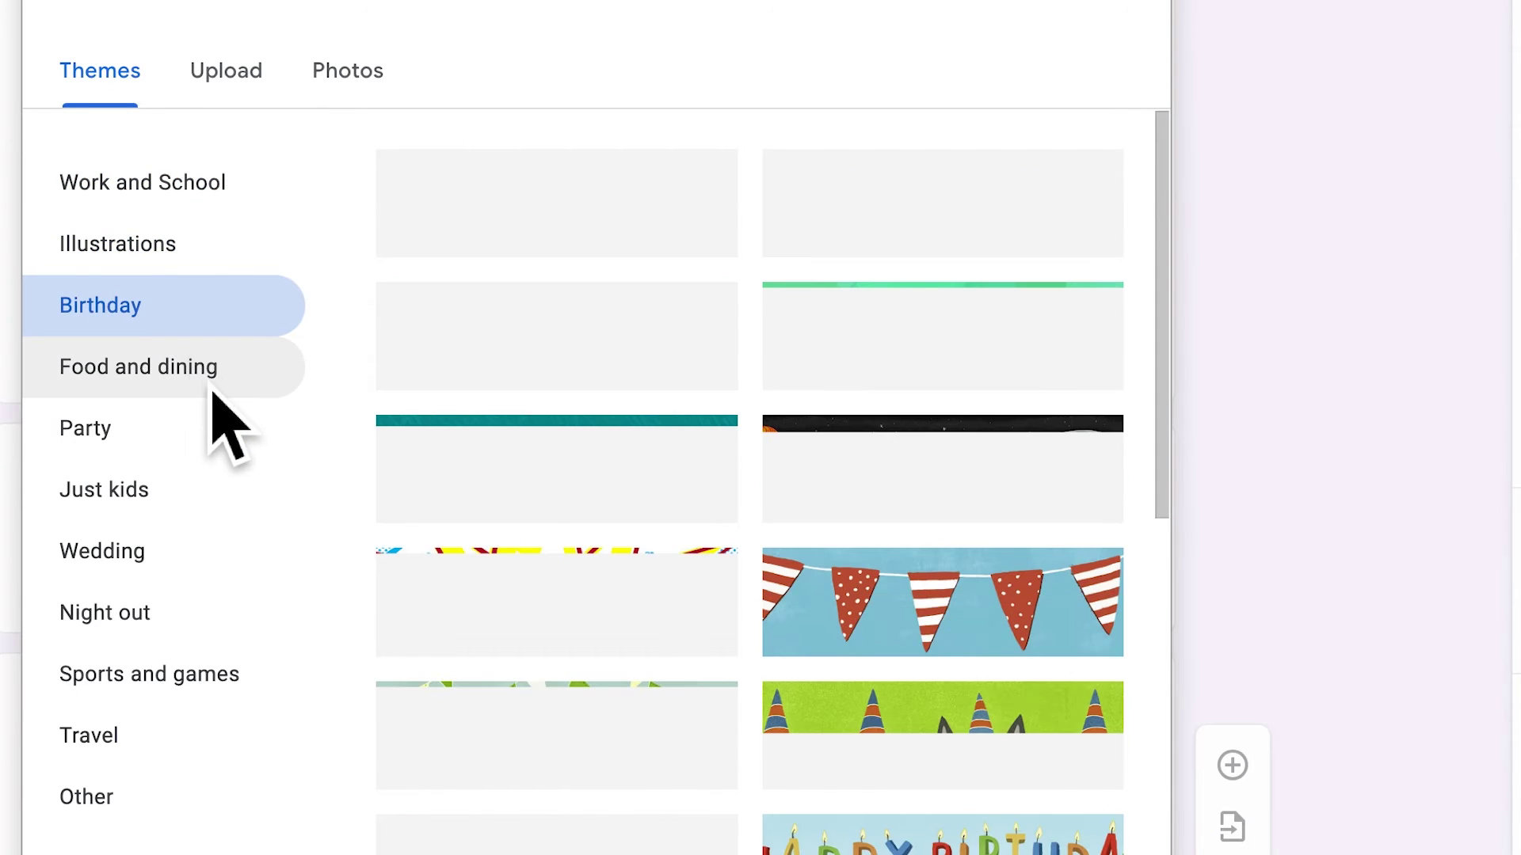
pyautogui.click(208, 390)
pyautogui.click(178, 450)
pyautogui.click(182, 509)
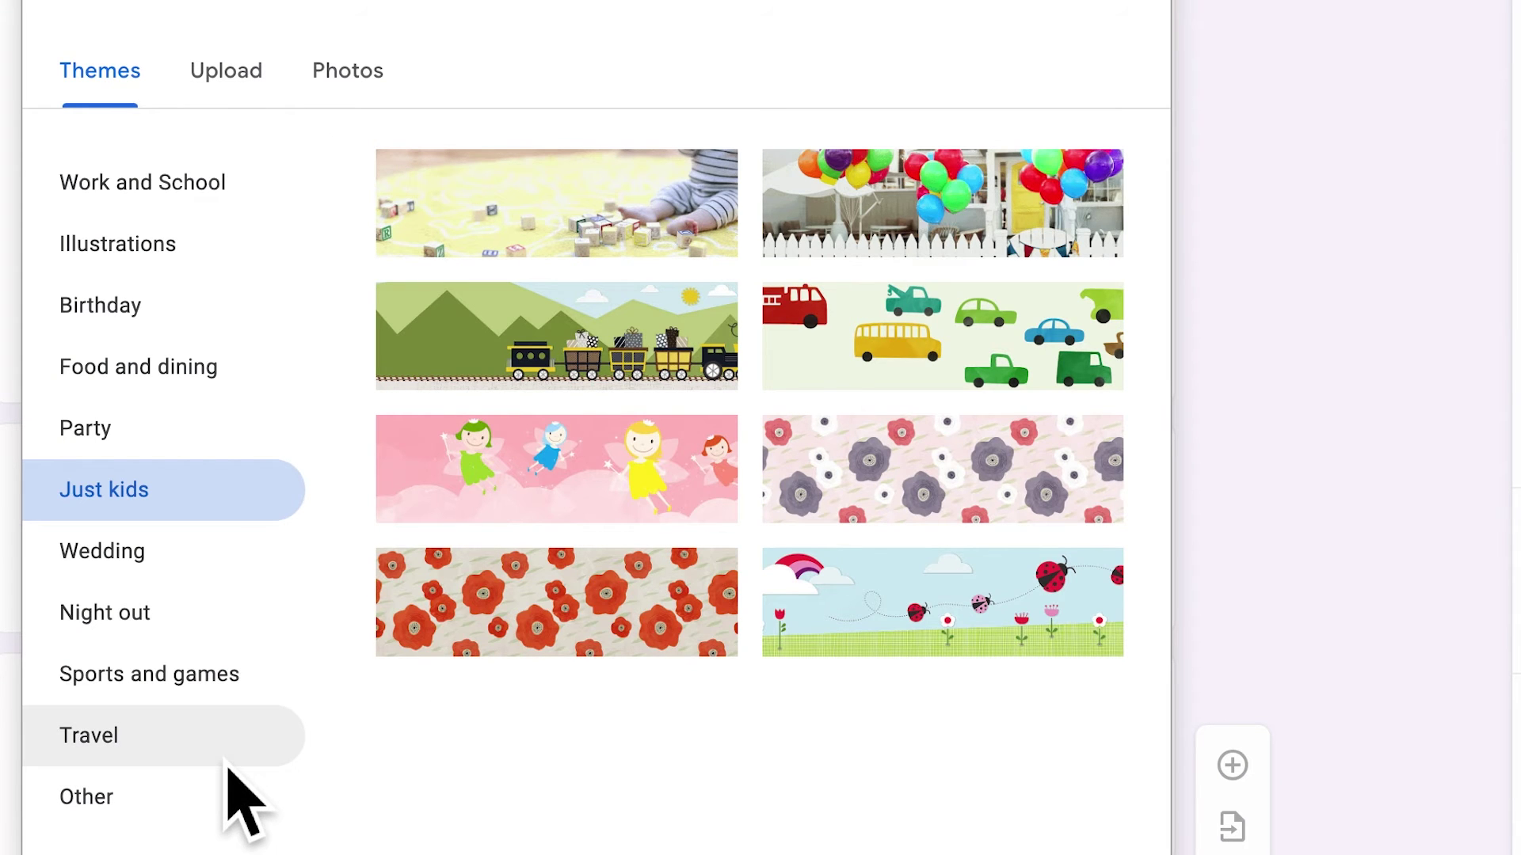
# Set the form header to the laboratory glassware chalkboard picture from the Work and School images.
pyautogui.click(180, 208)
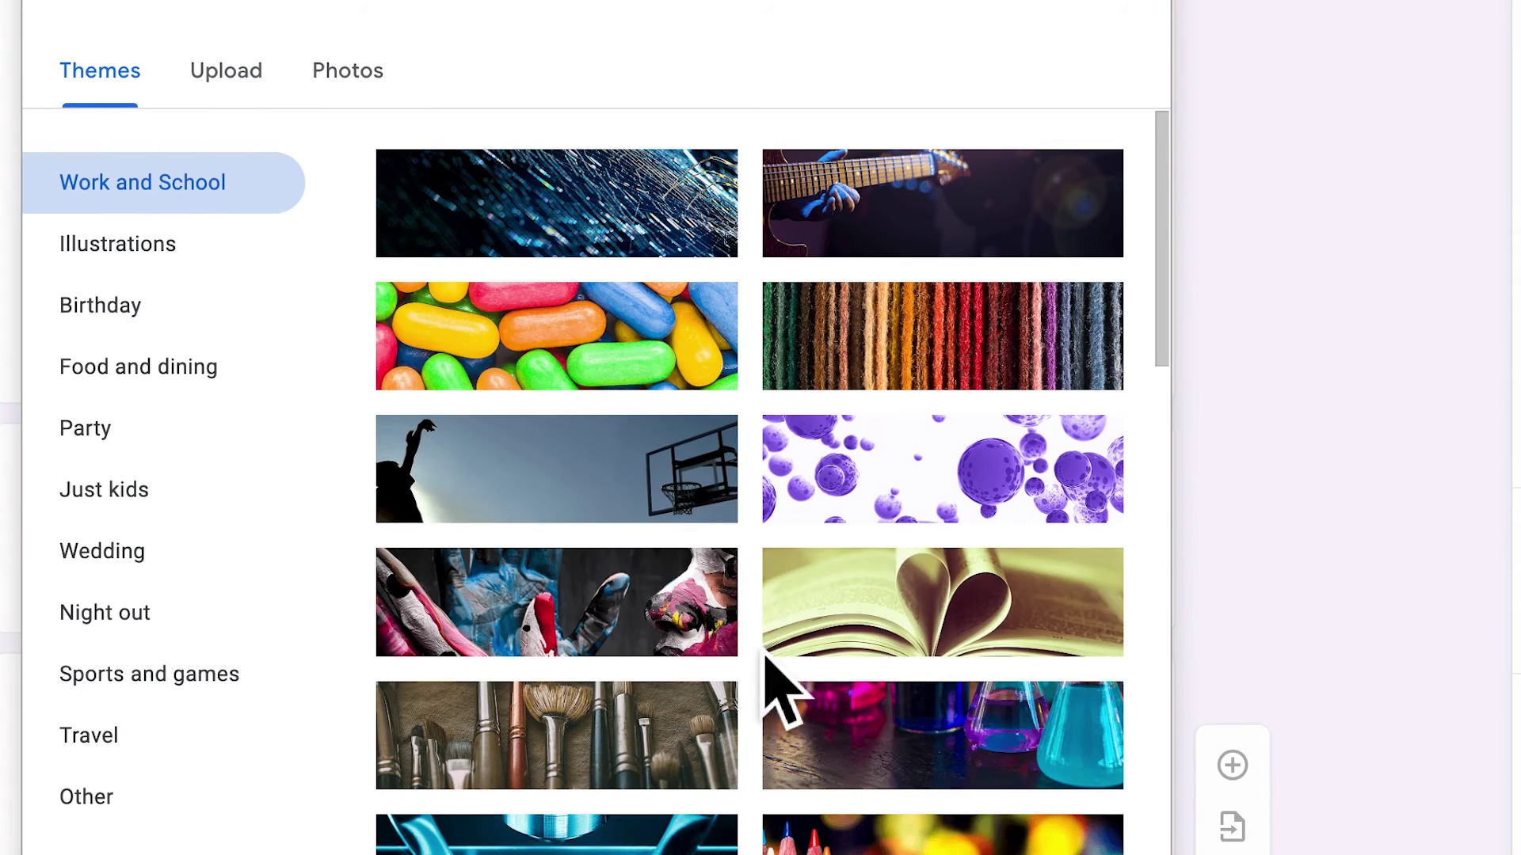
pyautogui.scroll(-10, 733, 693)
pyautogui.scroll(-6, 733, 697)
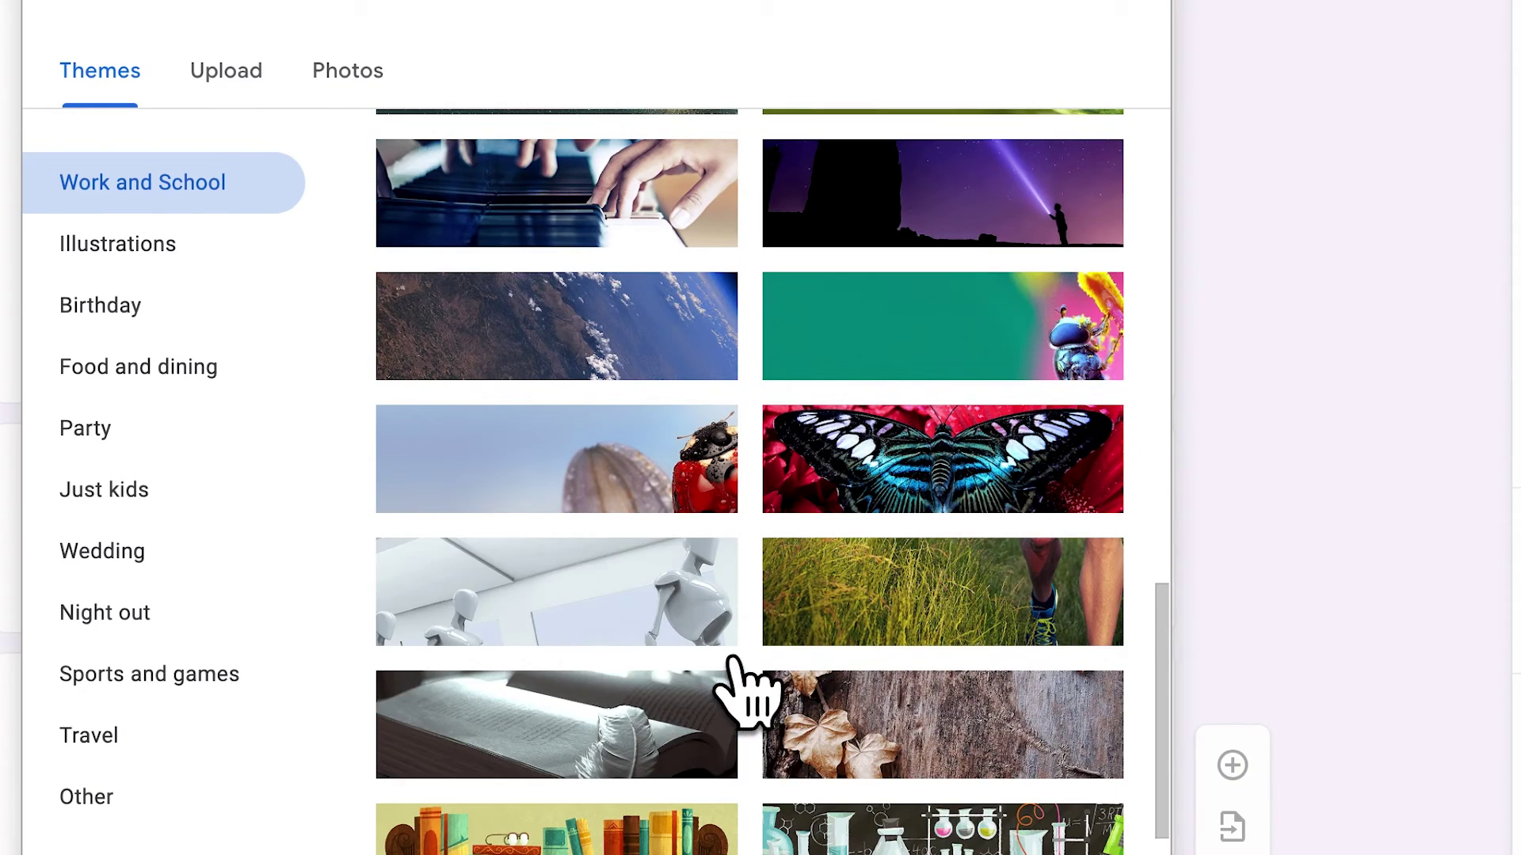
pyautogui.scroll(-1, 951, 808)
pyautogui.click(961, 805)
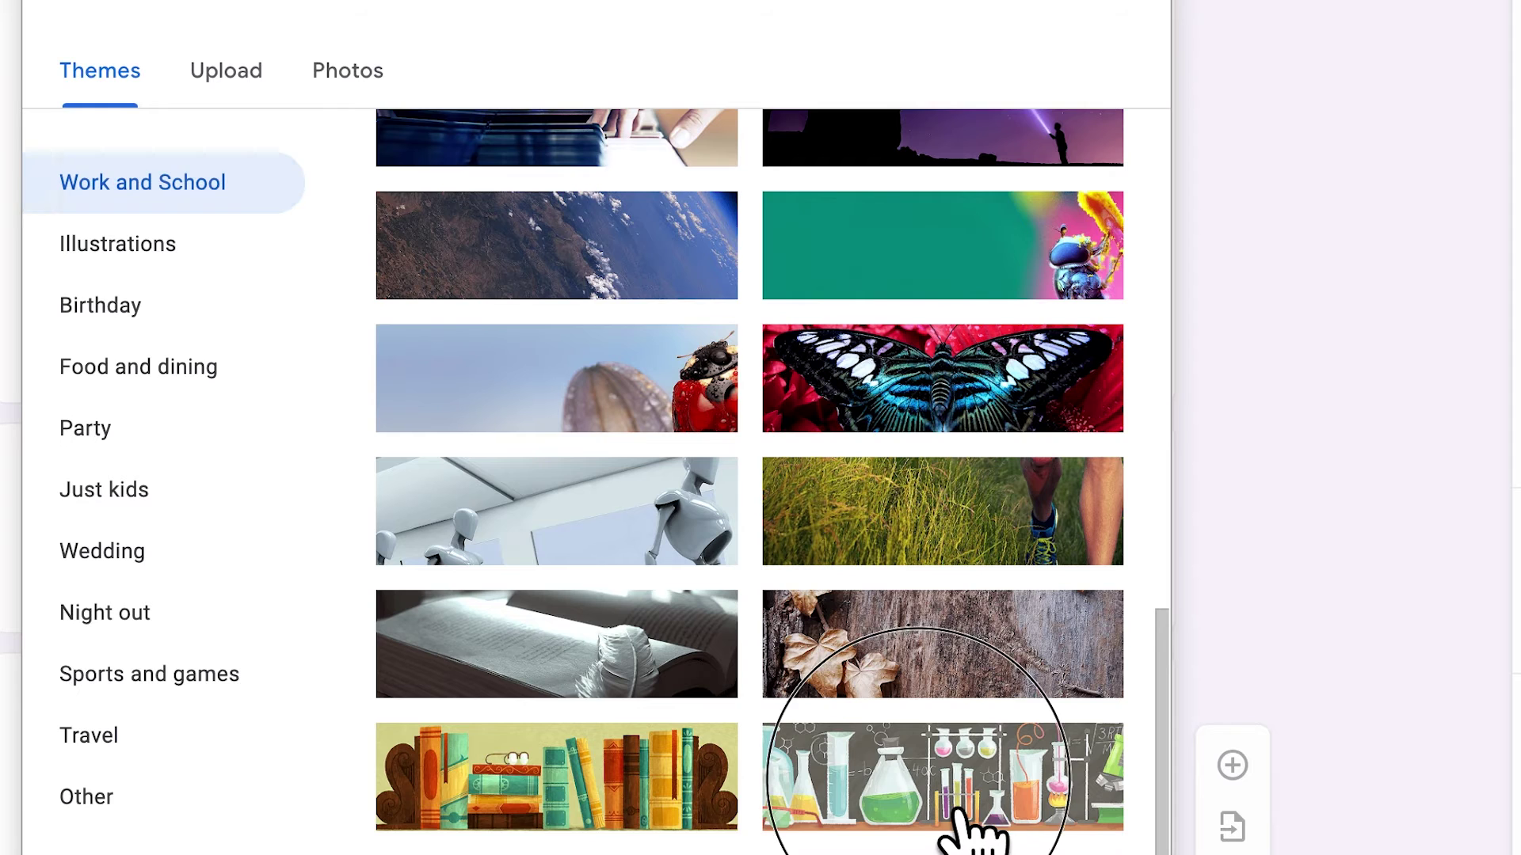
pyautogui.click(1081, 849)
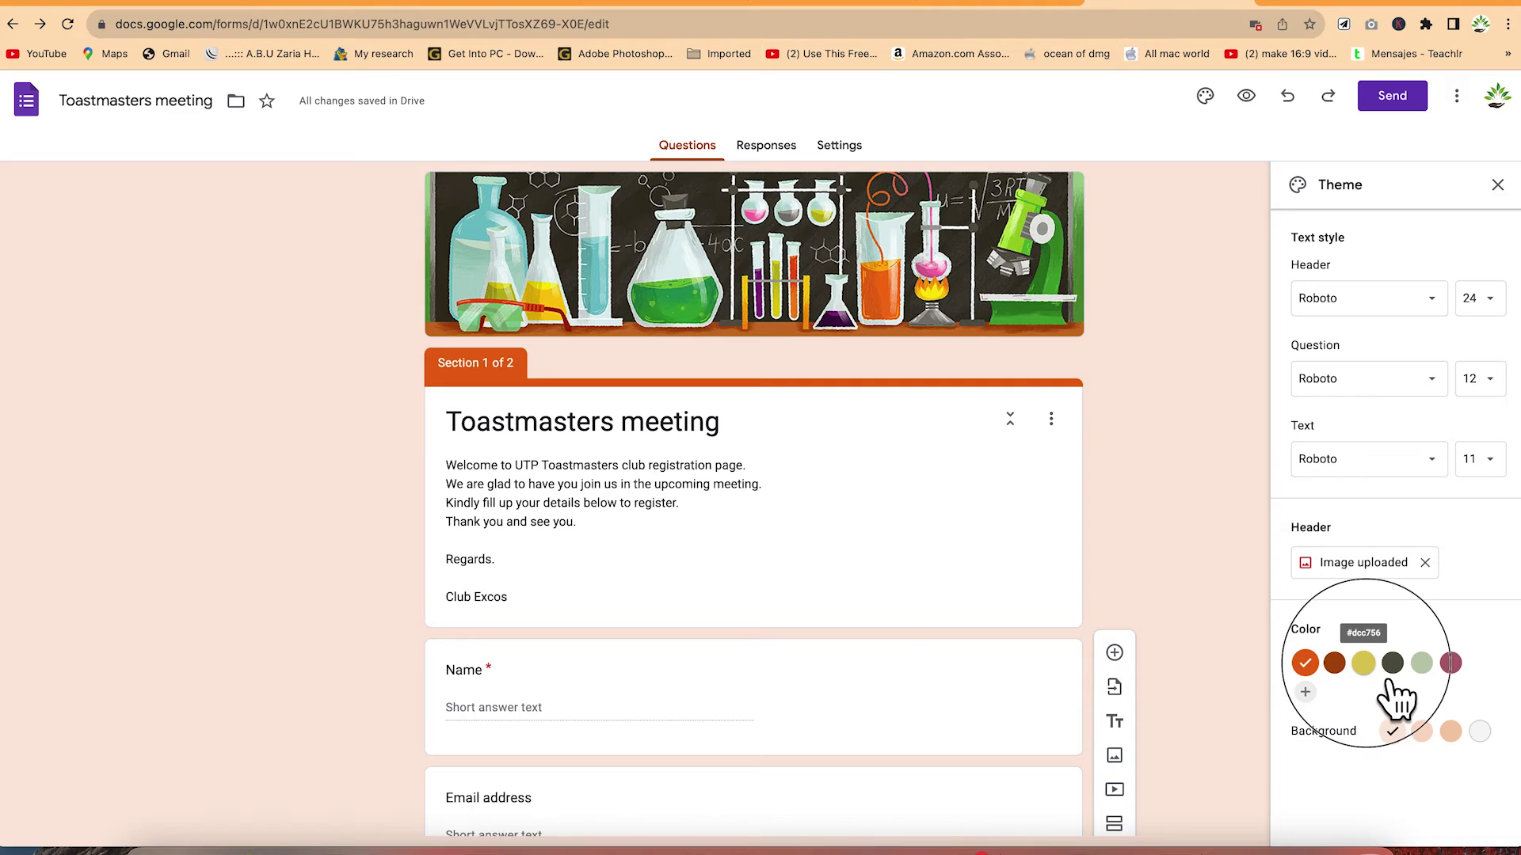
# Set the theme color to pale green #bccaad and try its background shades, settling on the dark green one.
pyautogui.click(1363, 666)
pyautogui.click(1424, 668)
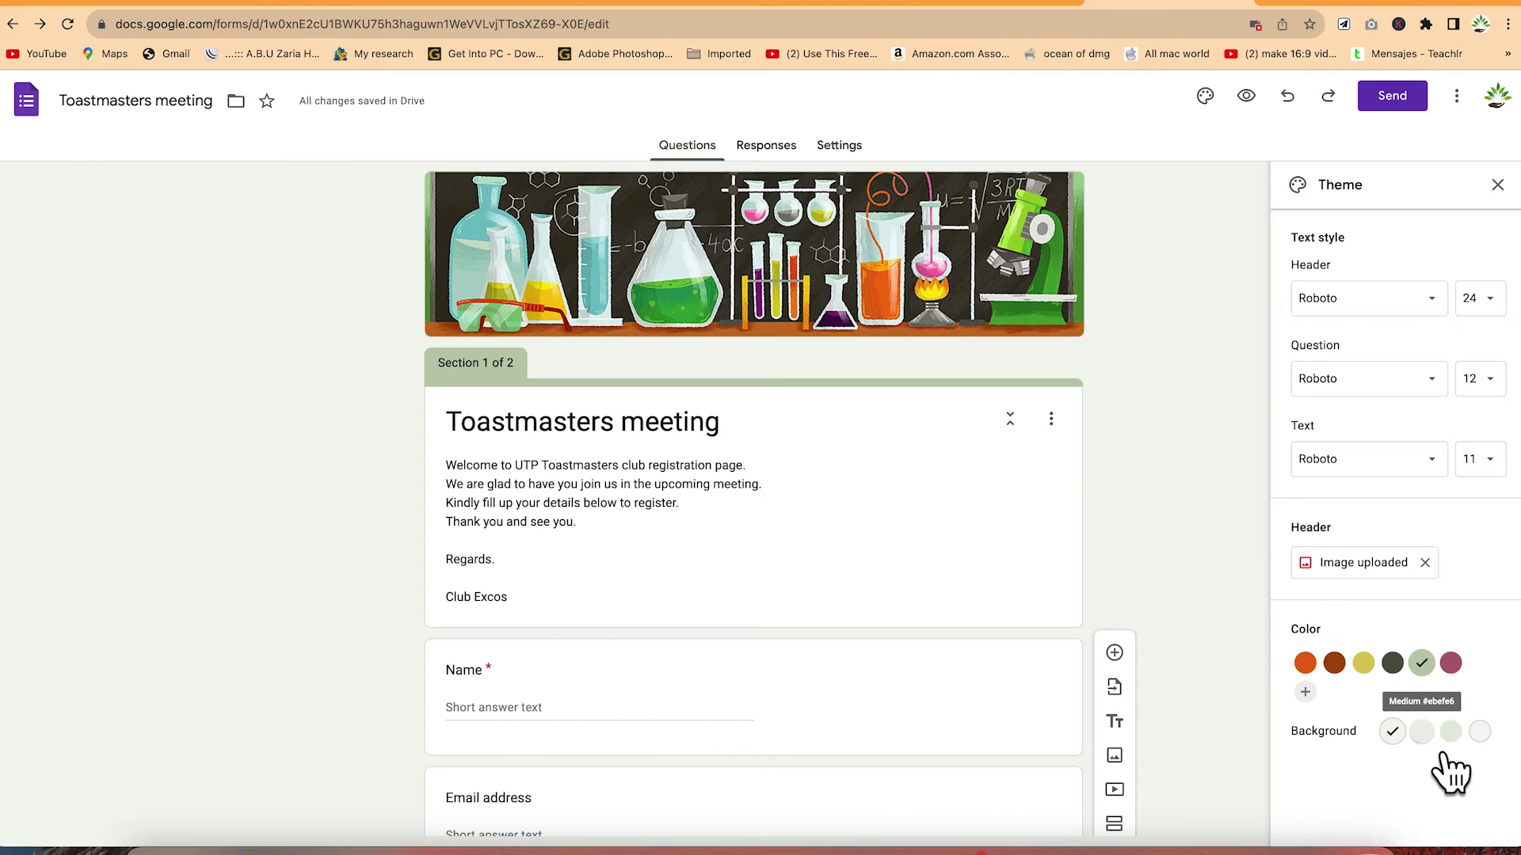
pyautogui.click(1423, 733)
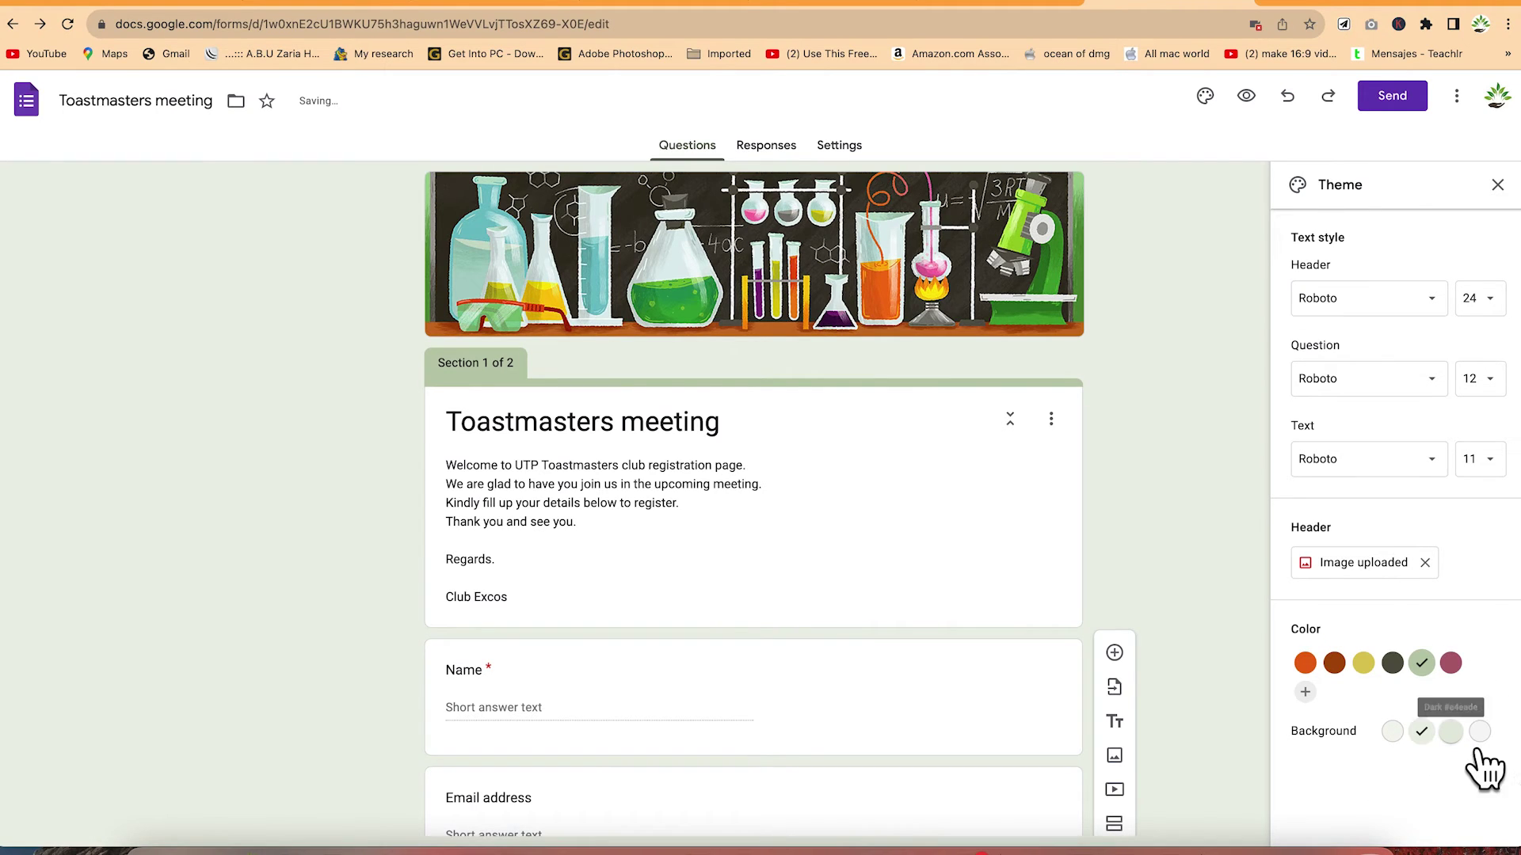
pyautogui.click(1479, 733)
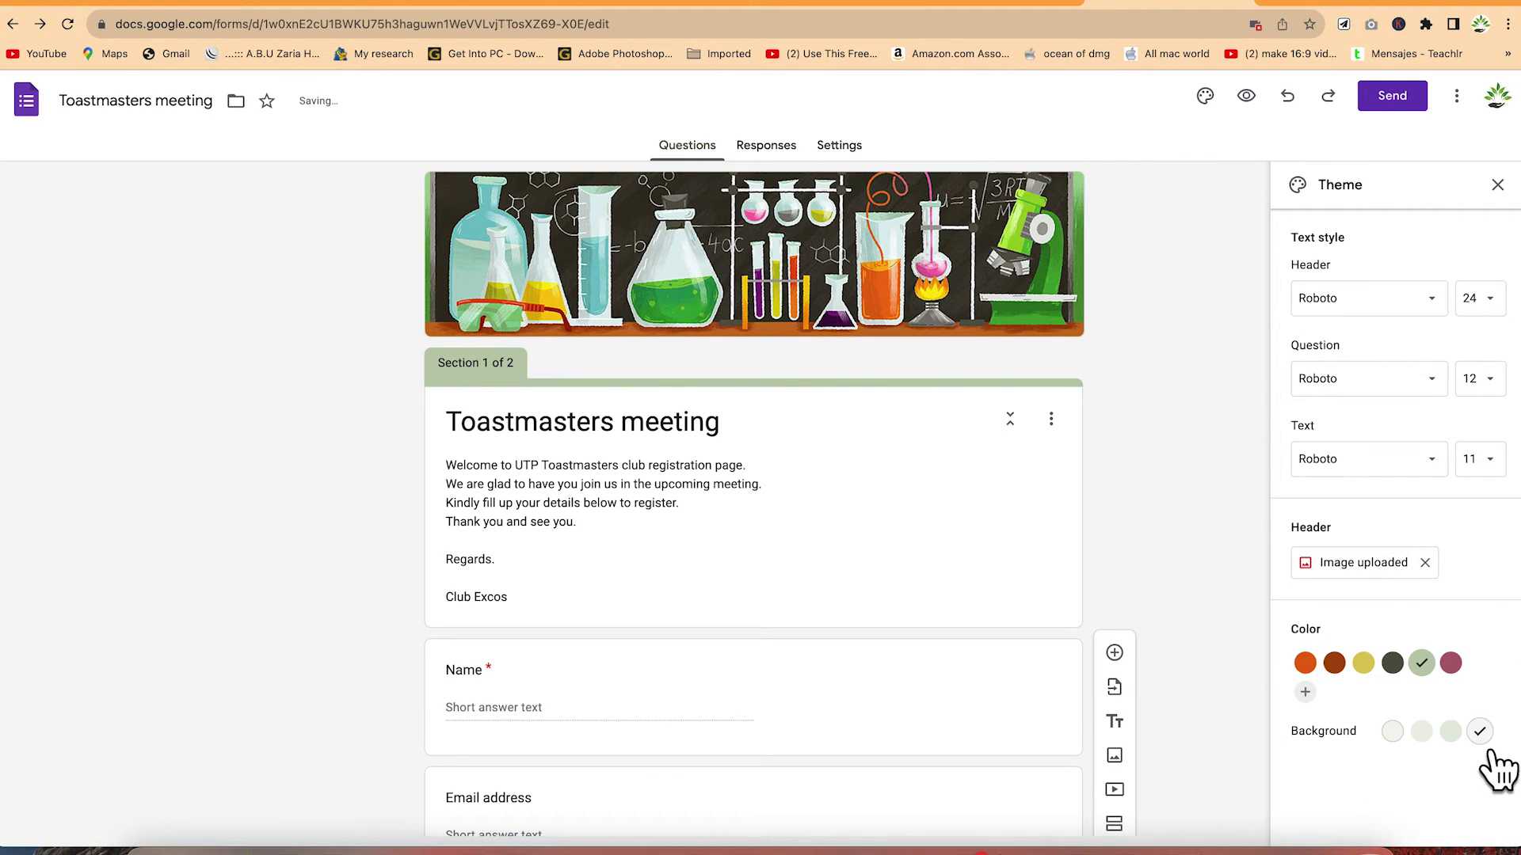
pyautogui.click(1450, 732)
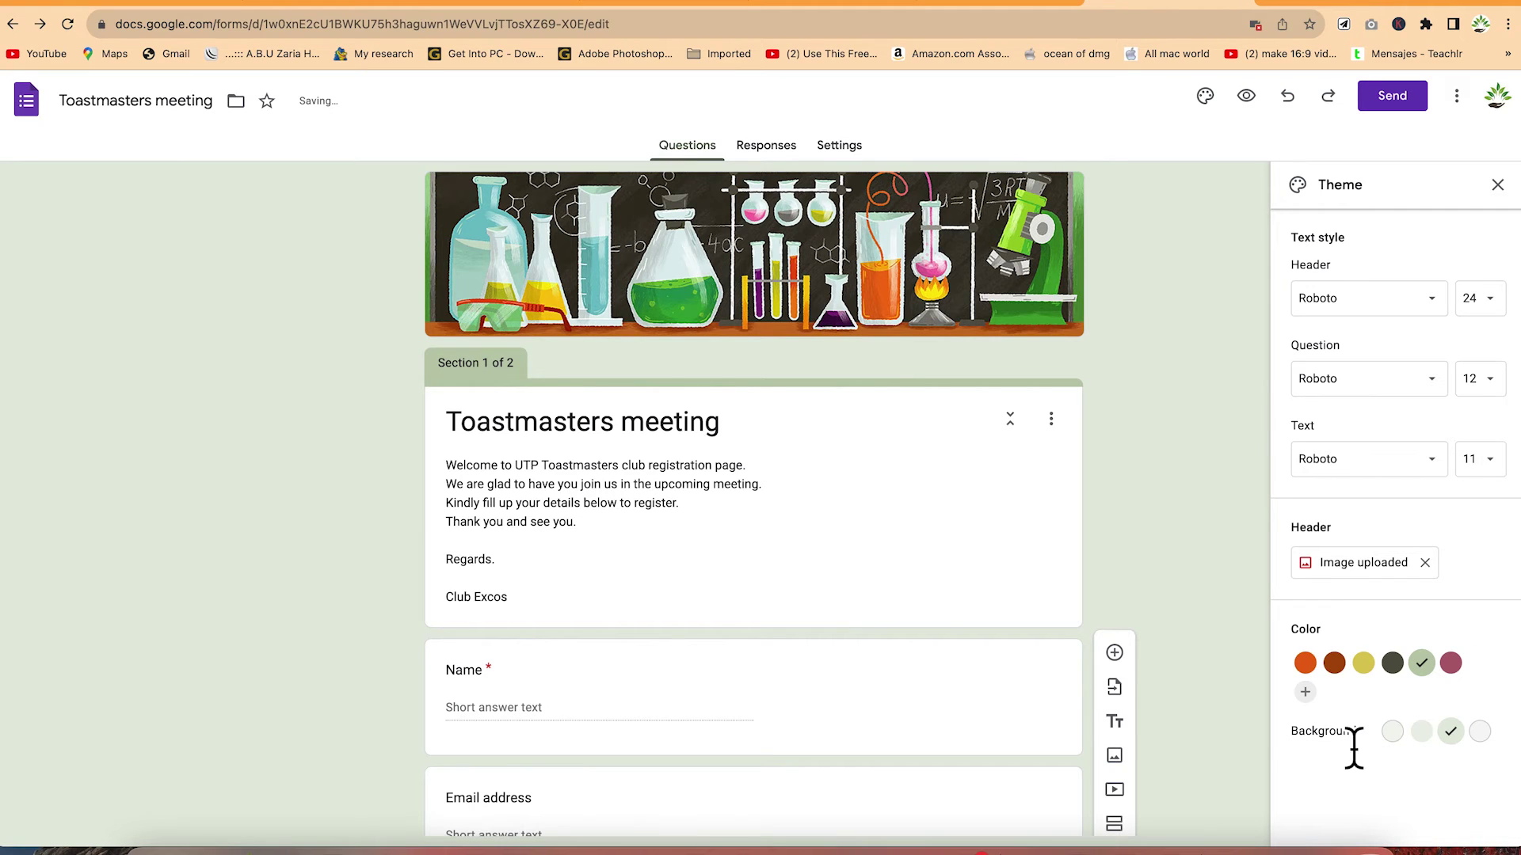
# Try the custom theme color #62a717 in the color picker.
pyautogui.click(1307, 693)
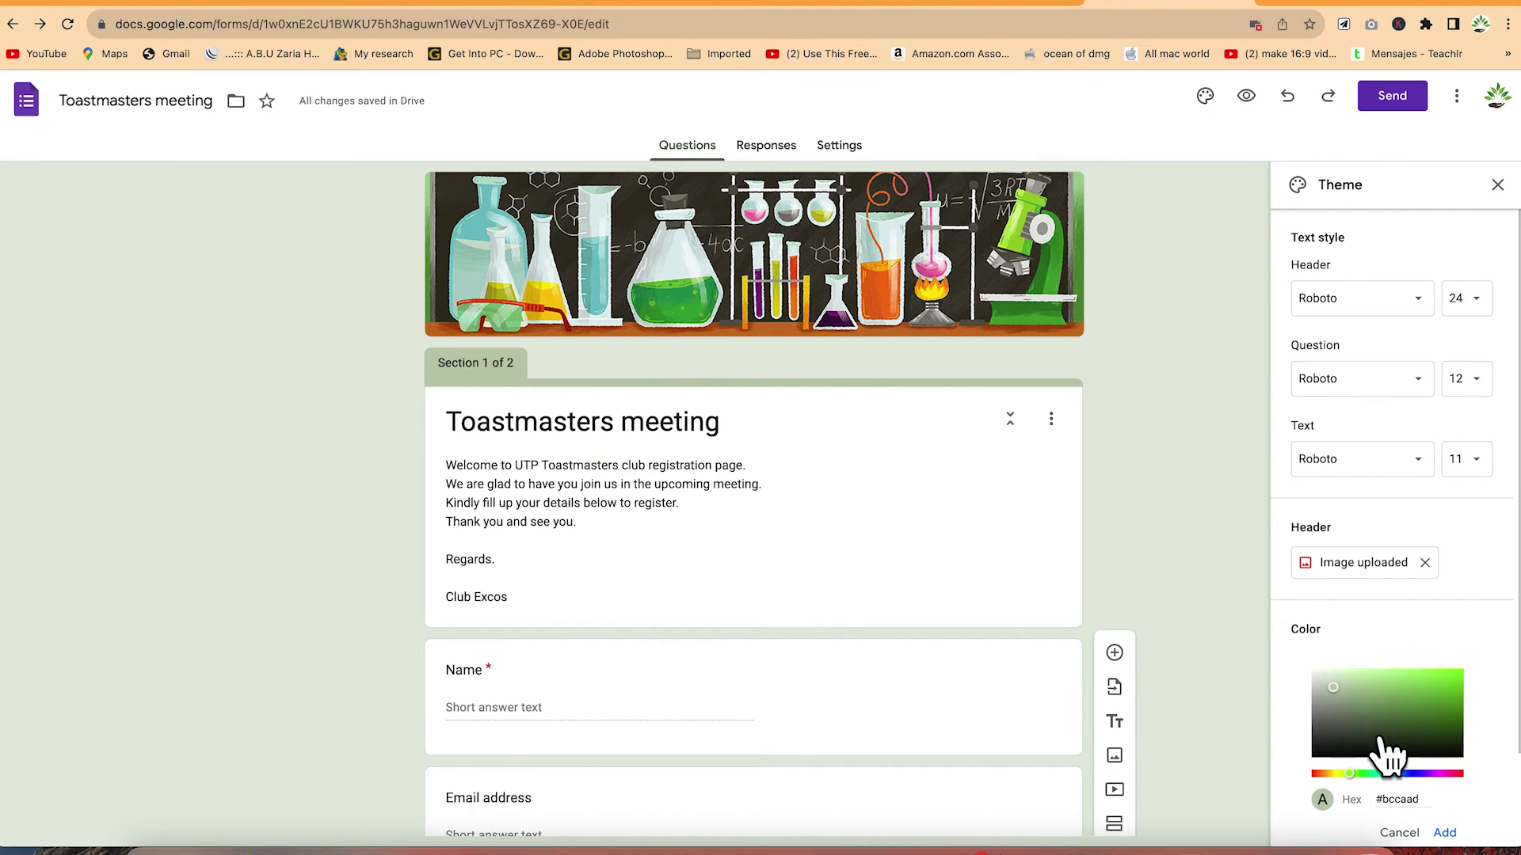
pyautogui.moveTo(1379, 720); pyautogui.dragTo(1447, 700)
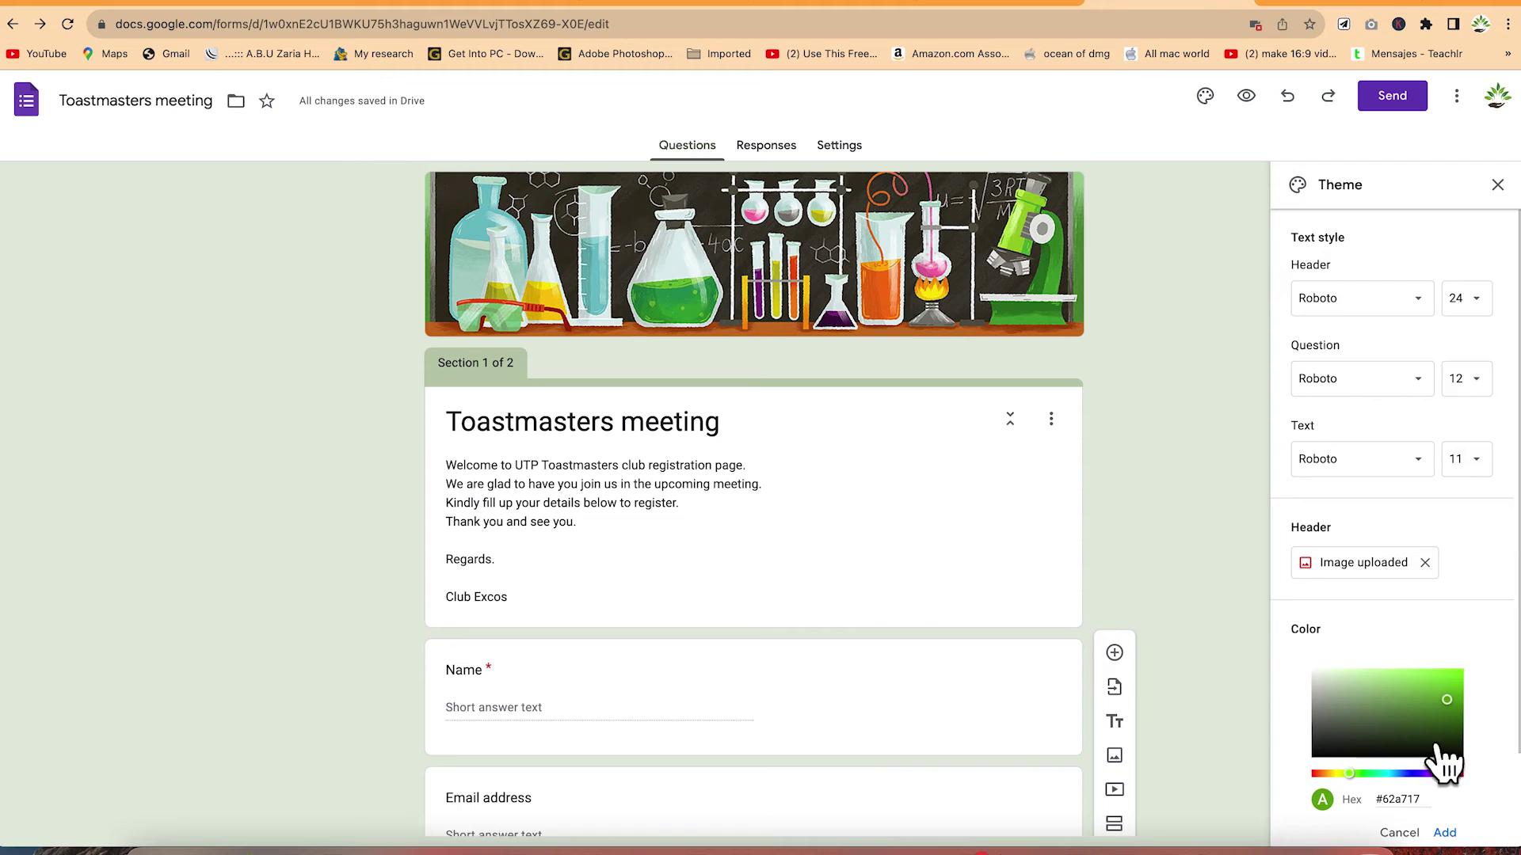
pyautogui.scroll(-2, 1449, 766)
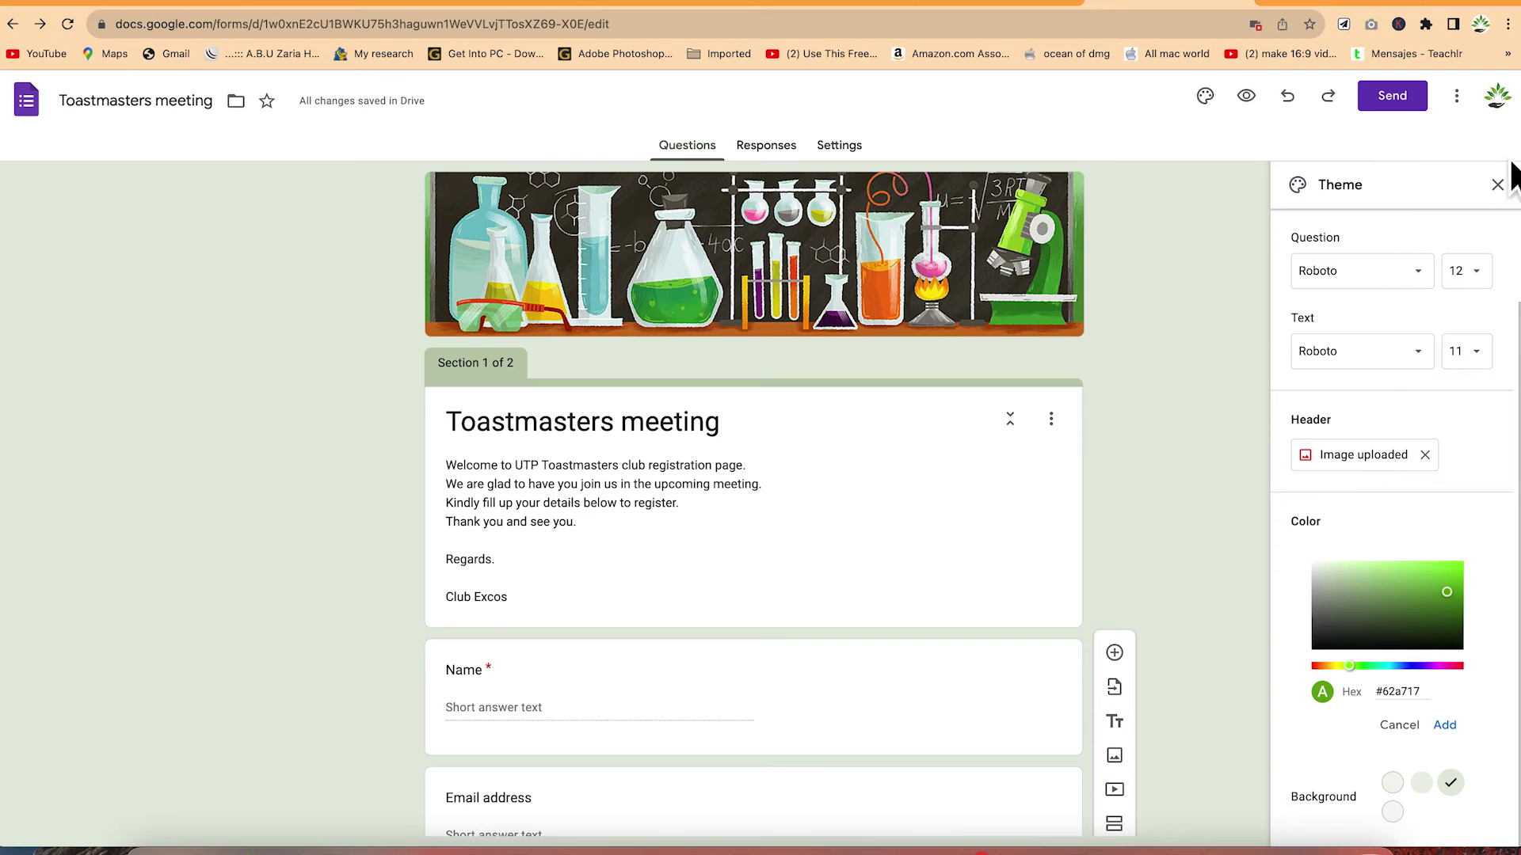
# Close the theme settings and preview the form, looking over its header and first questions.
pyautogui.click(1508, 191)
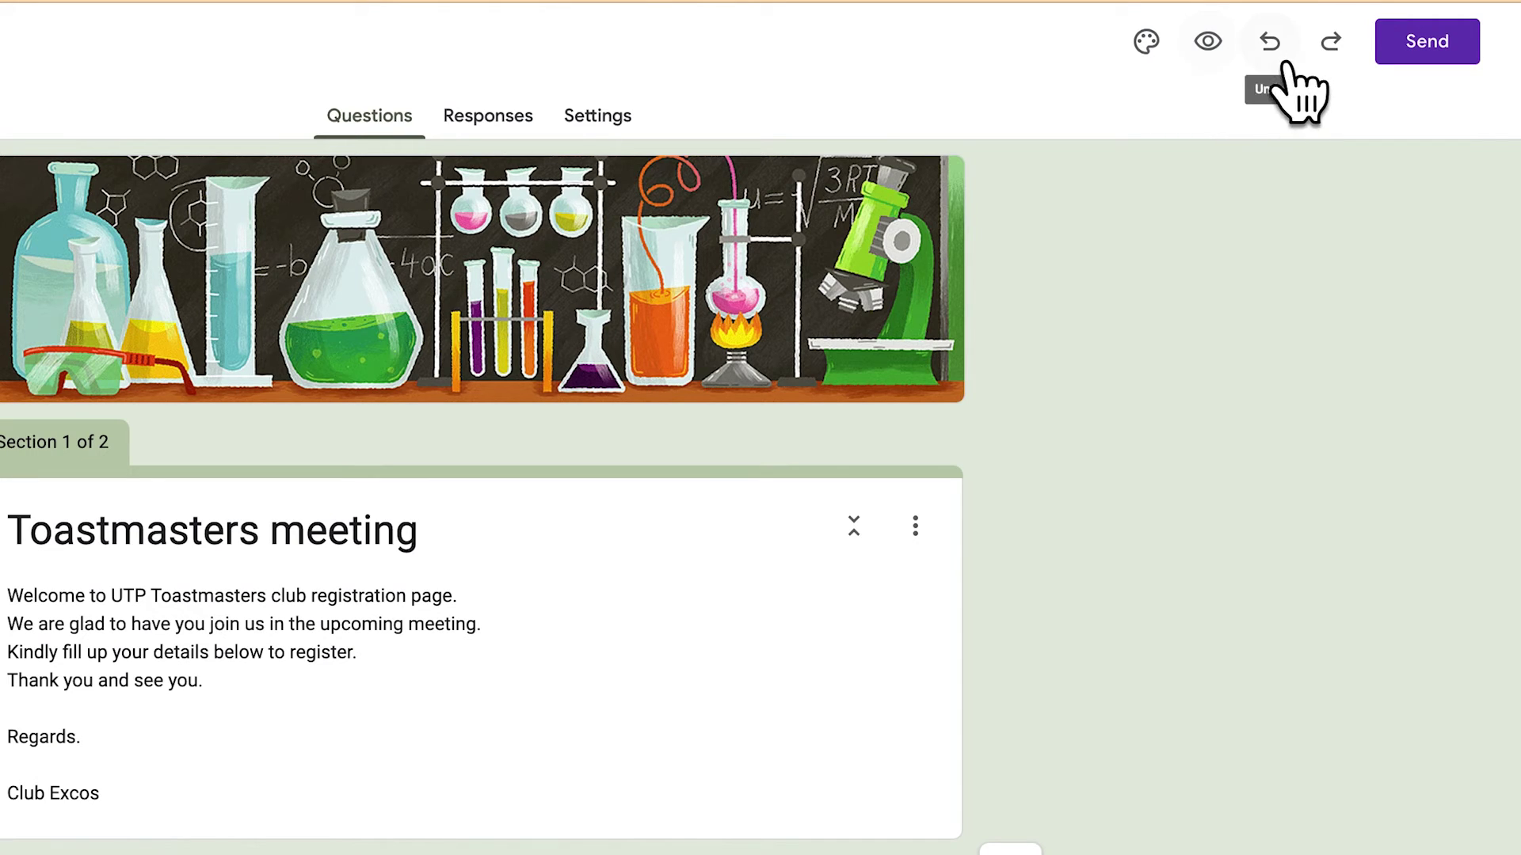
pyautogui.click(1208, 42)
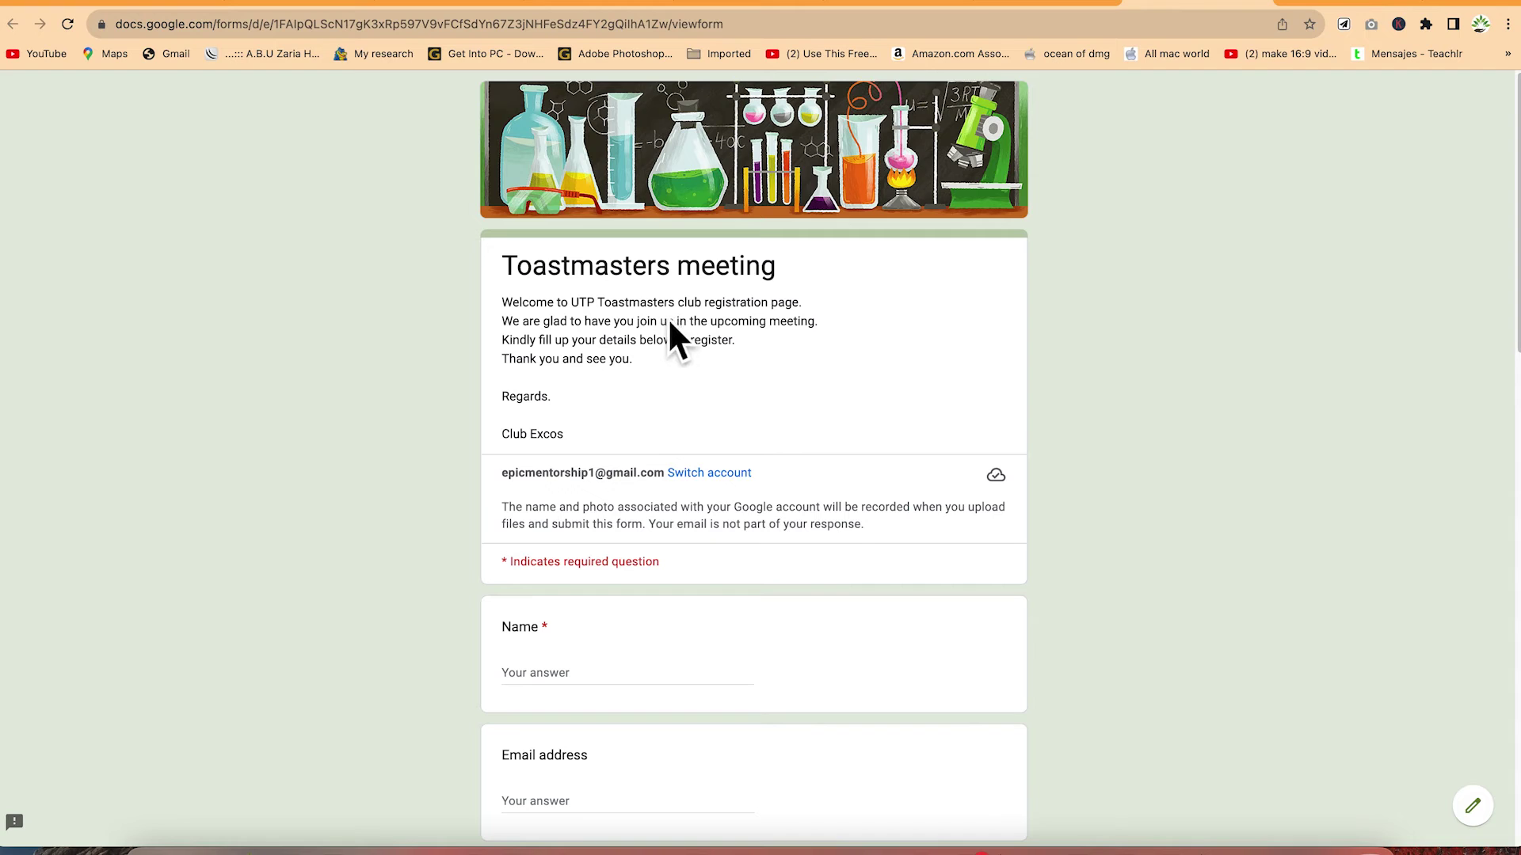
pyautogui.scroll(-2, 689, 384)
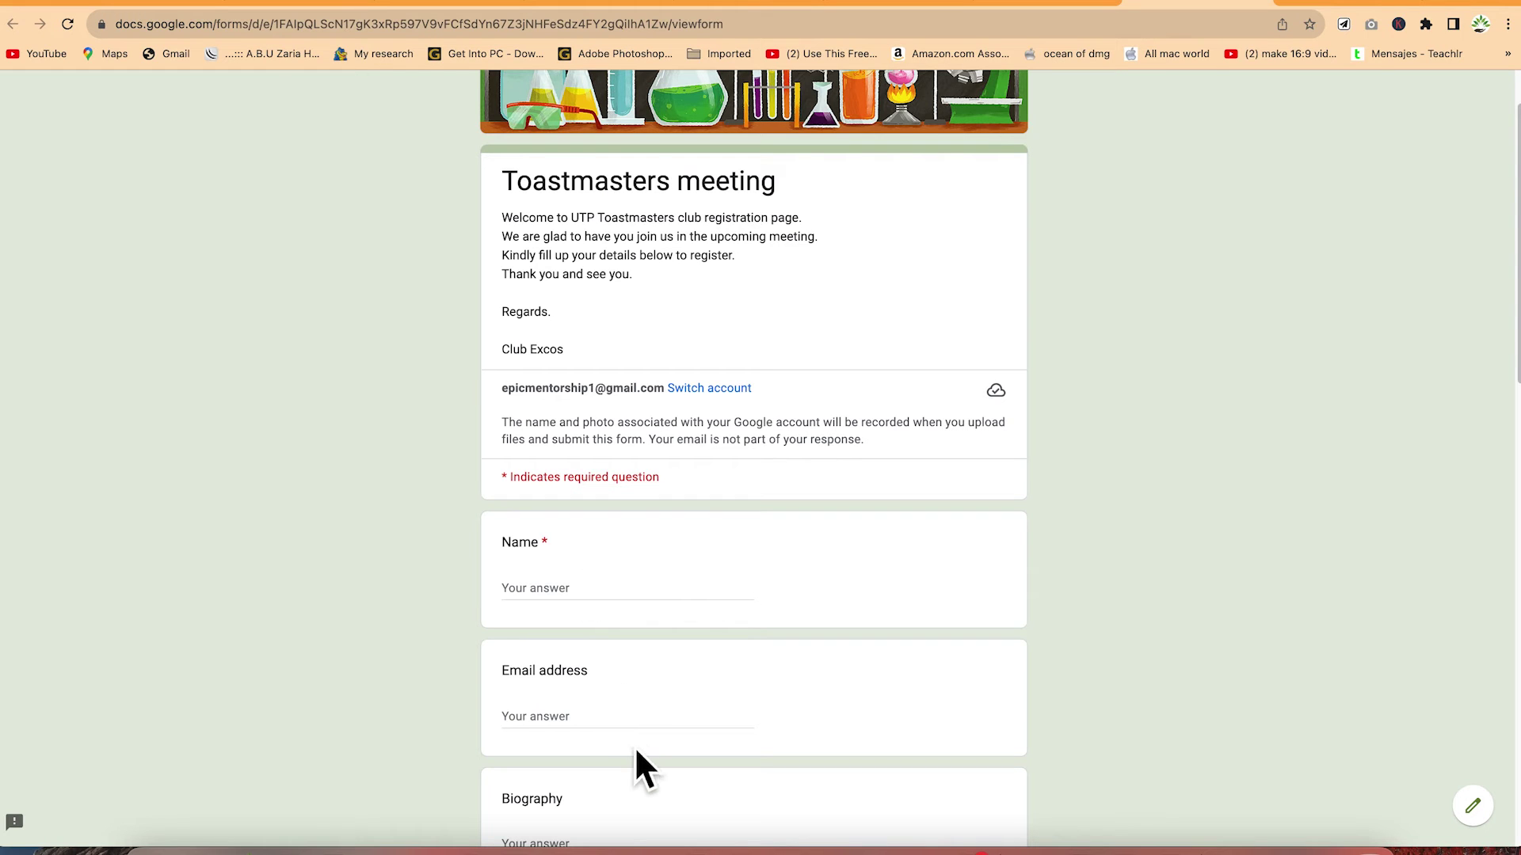
pyautogui.scroll(-5, 633, 729)
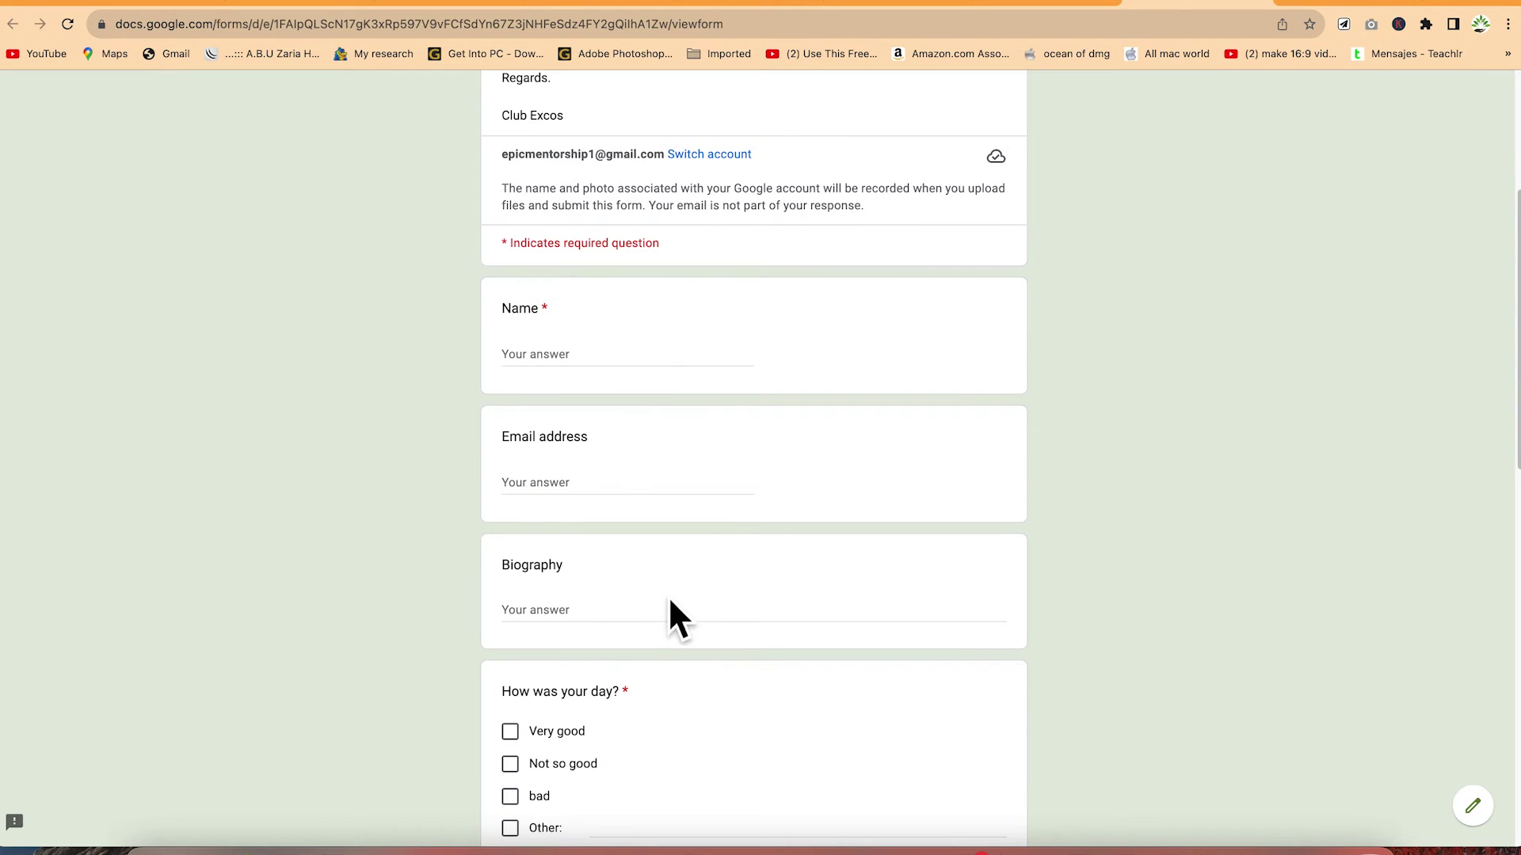
pyautogui.scroll(-2, 591, 740)
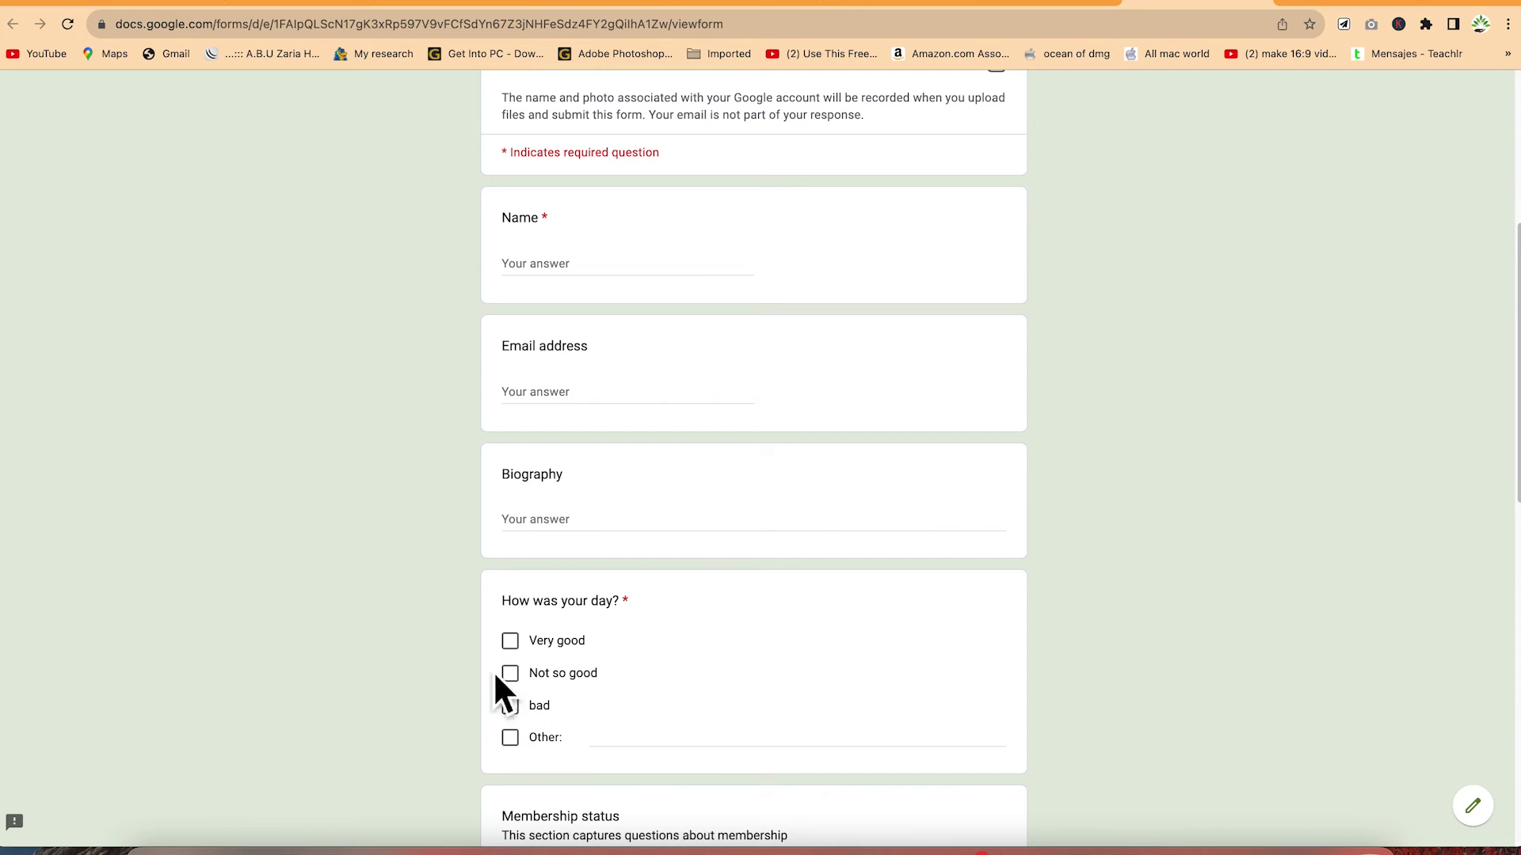
# Answer "How was your day?" with Not so good and set the Toastmasters joining date to 14/09/2023.
pyautogui.click(540, 690)
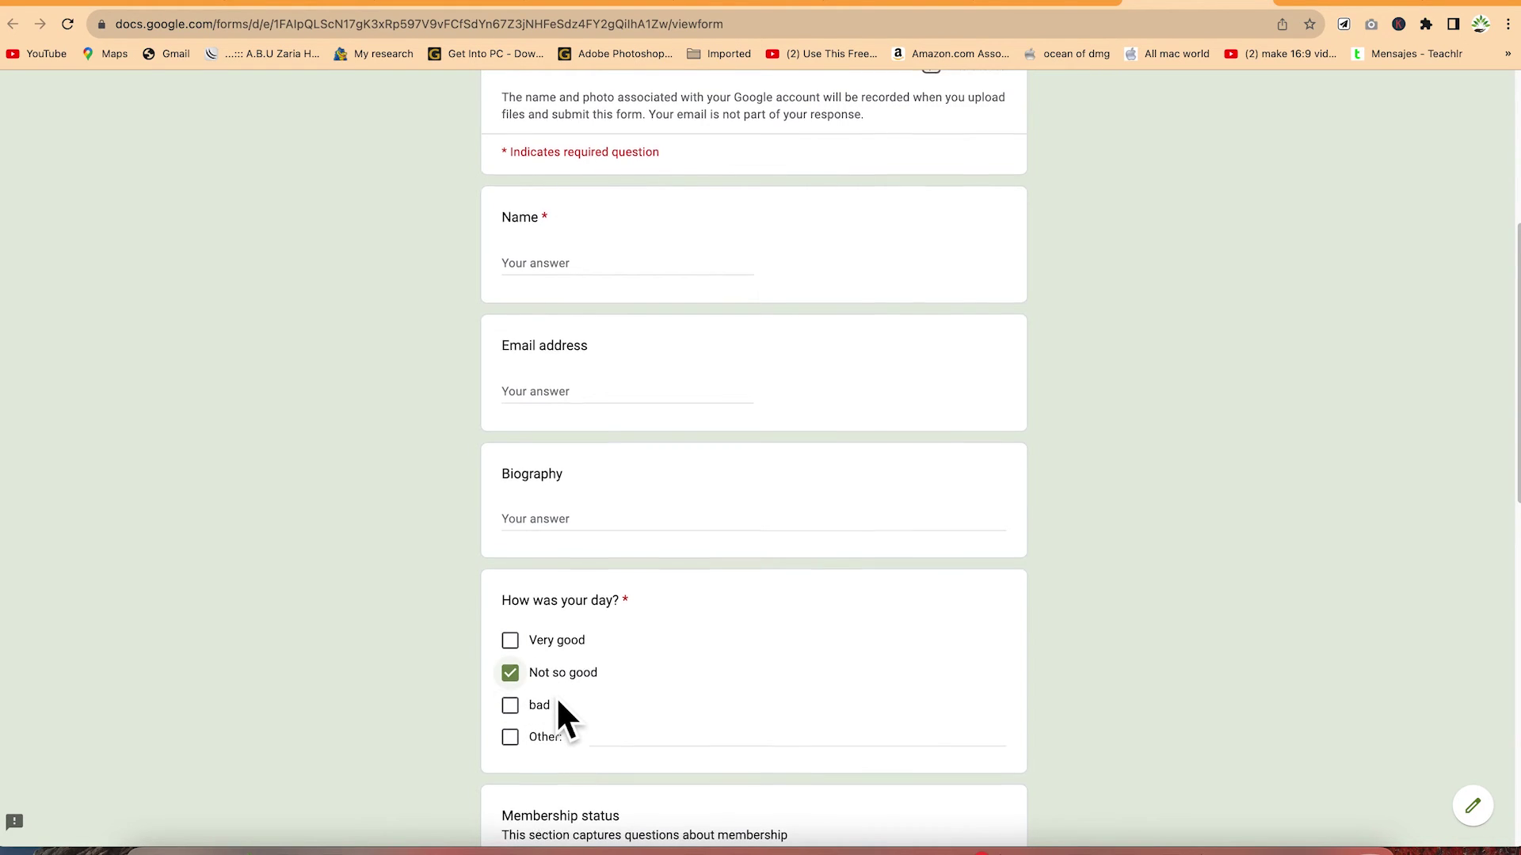
pyautogui.scroll(-4, 558, 697)
pyautogui.scroll(-1, 559, 700)
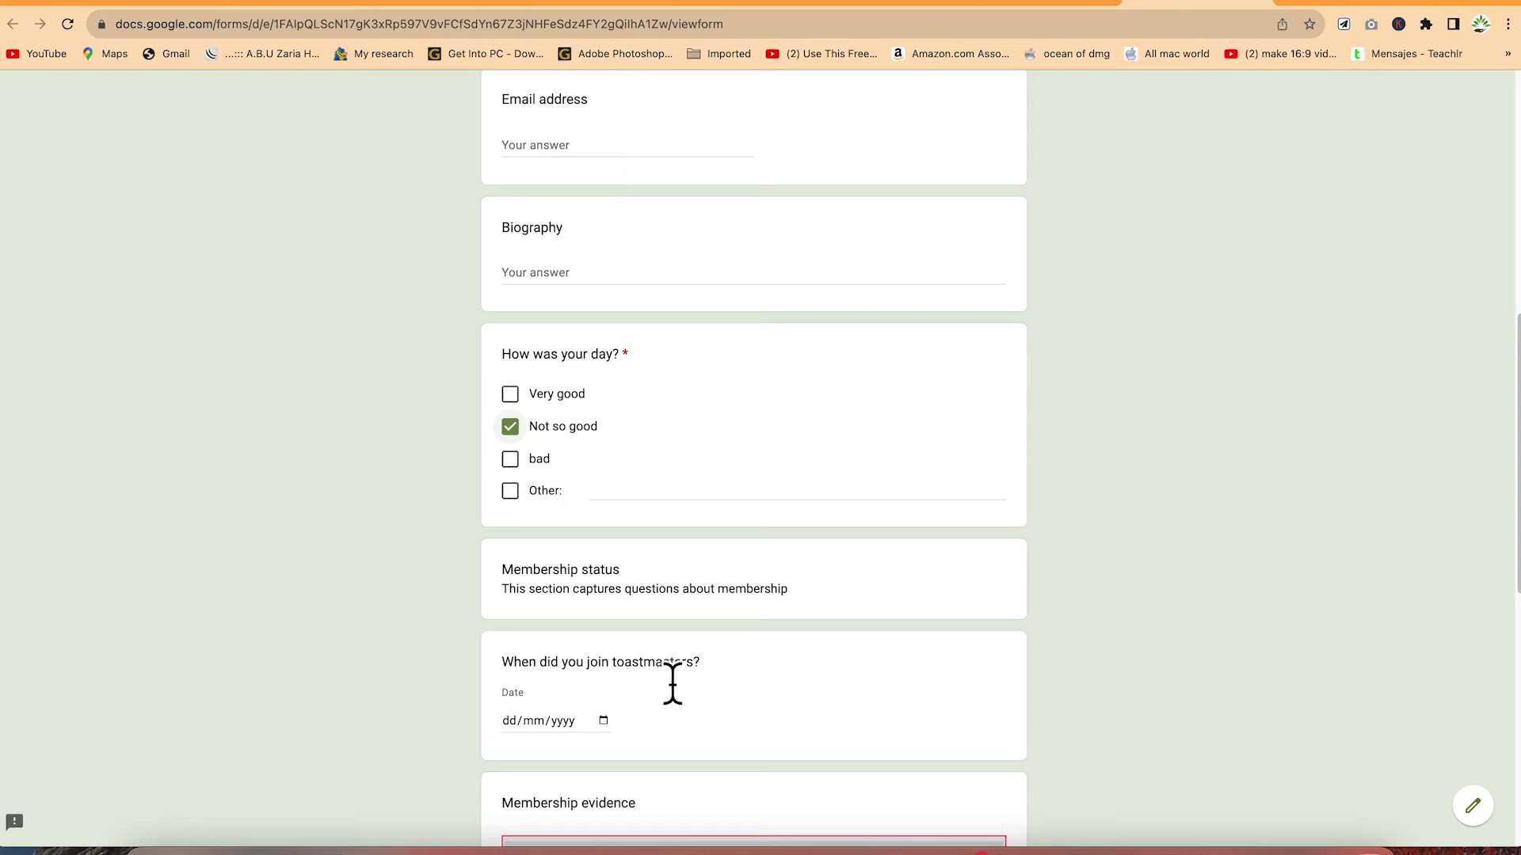
pyautogui.click(522, 730)
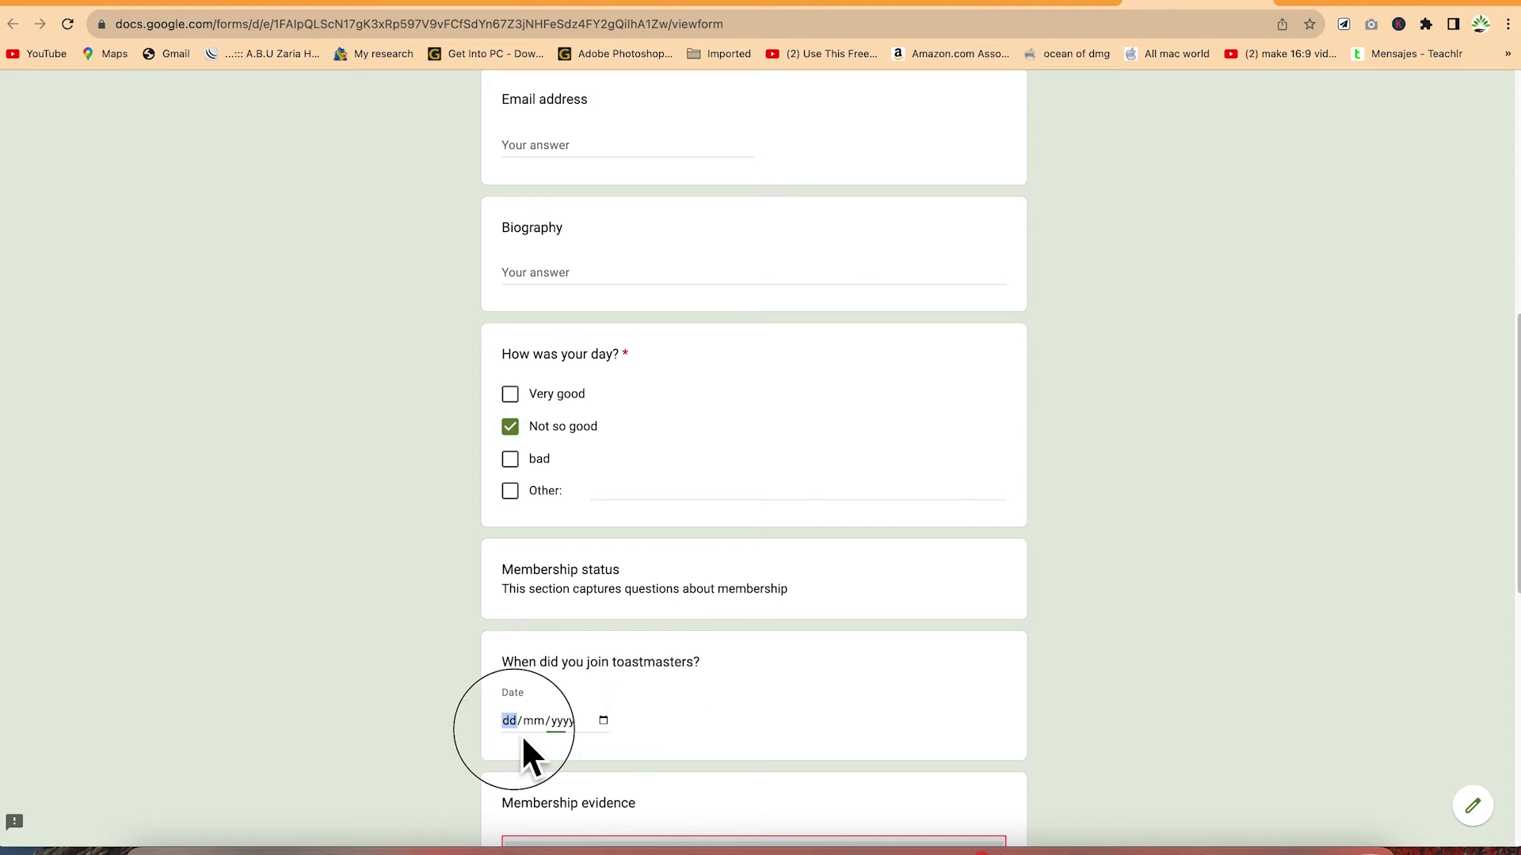
pyautogui.click(604, 721)
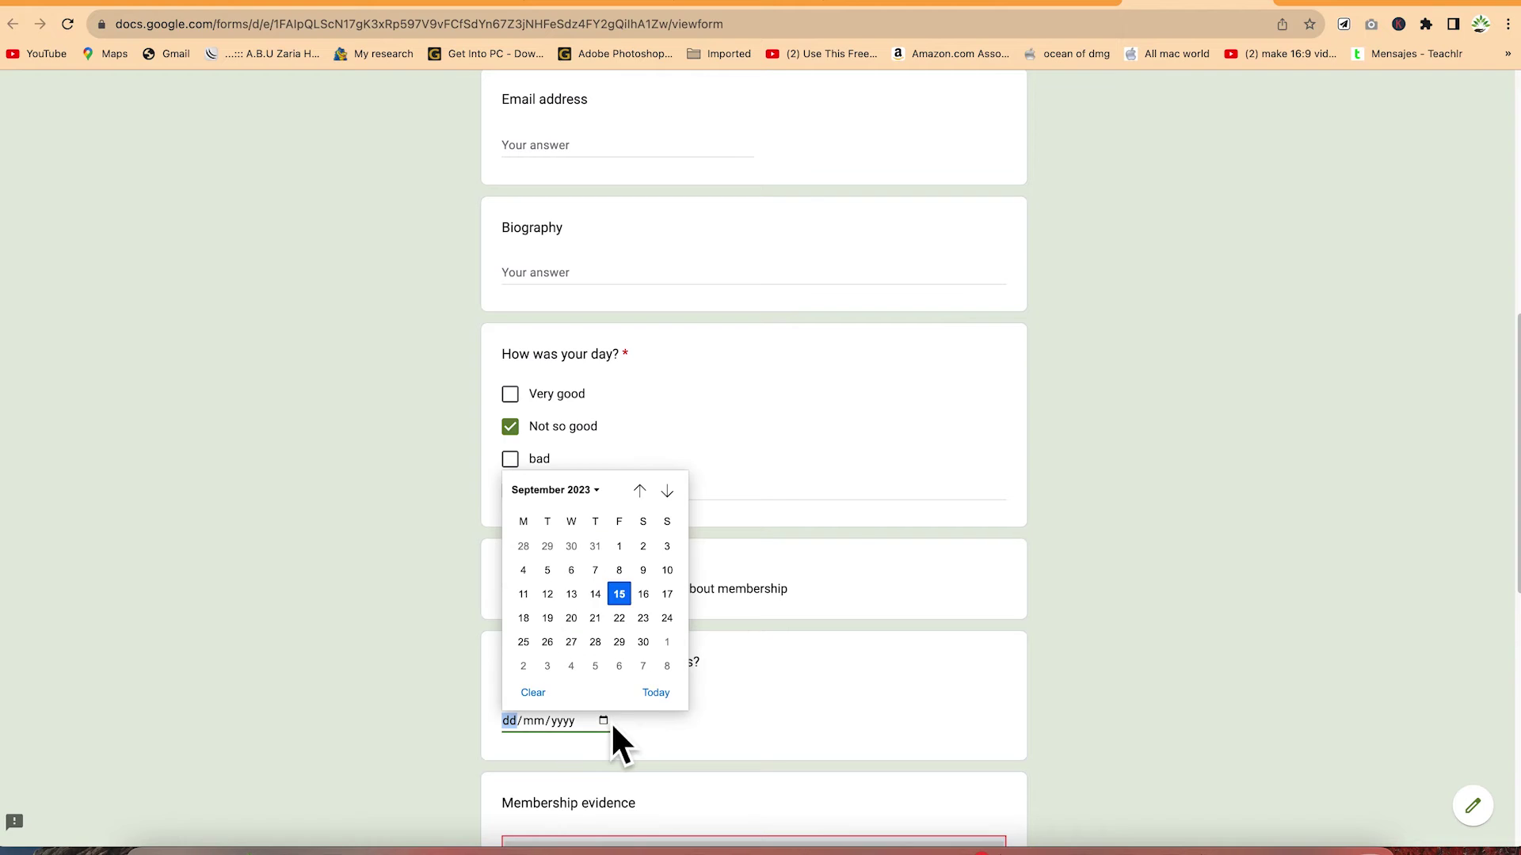
pyautogui.click(605, 599)
pyautogui.scroll(-6, 726, 674)
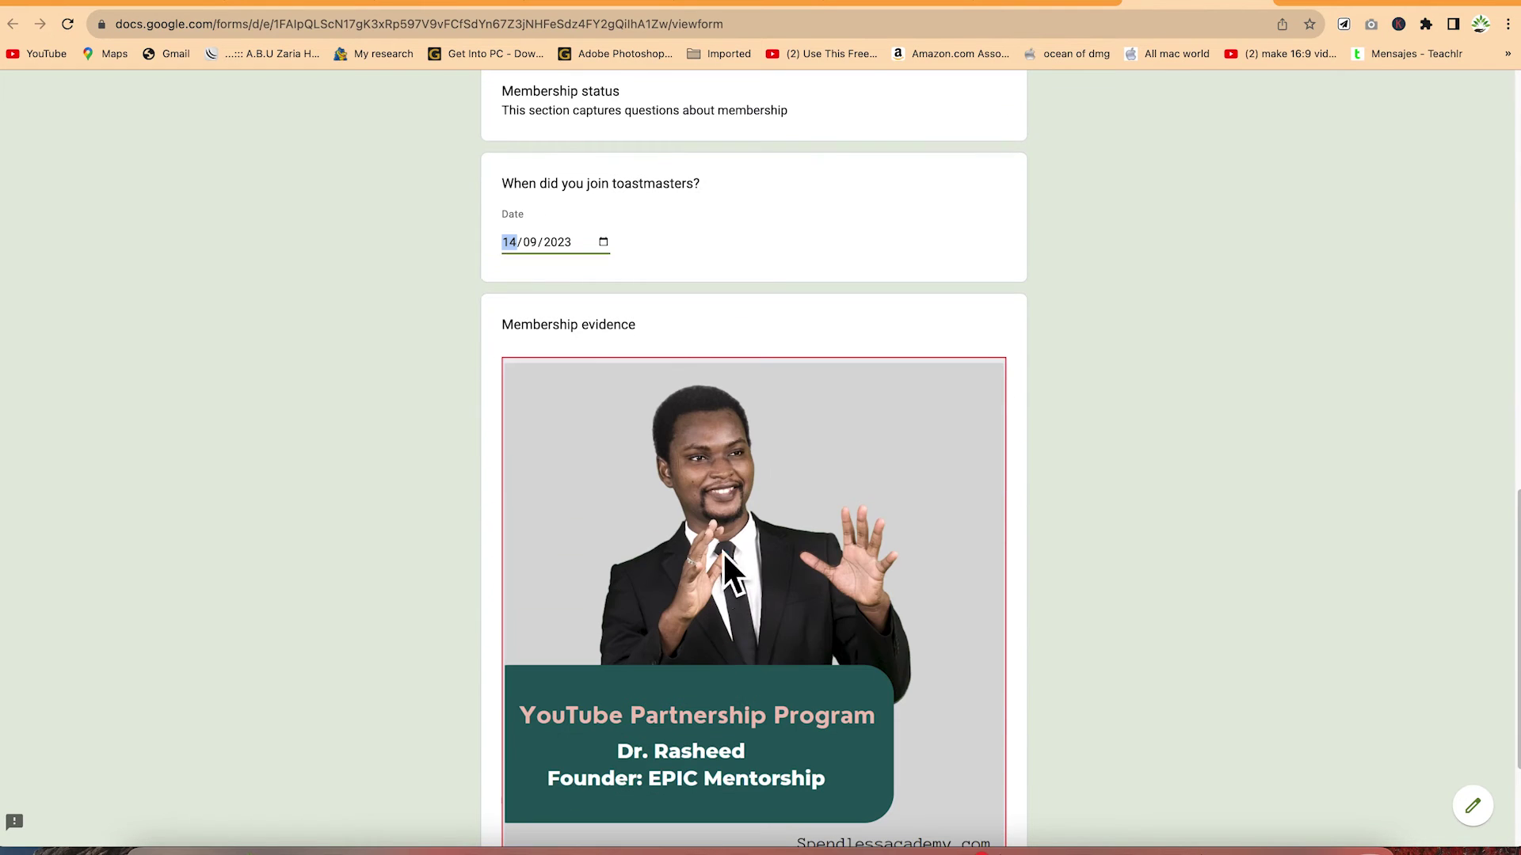
pyautogui.scroll(-3, 729, 529)
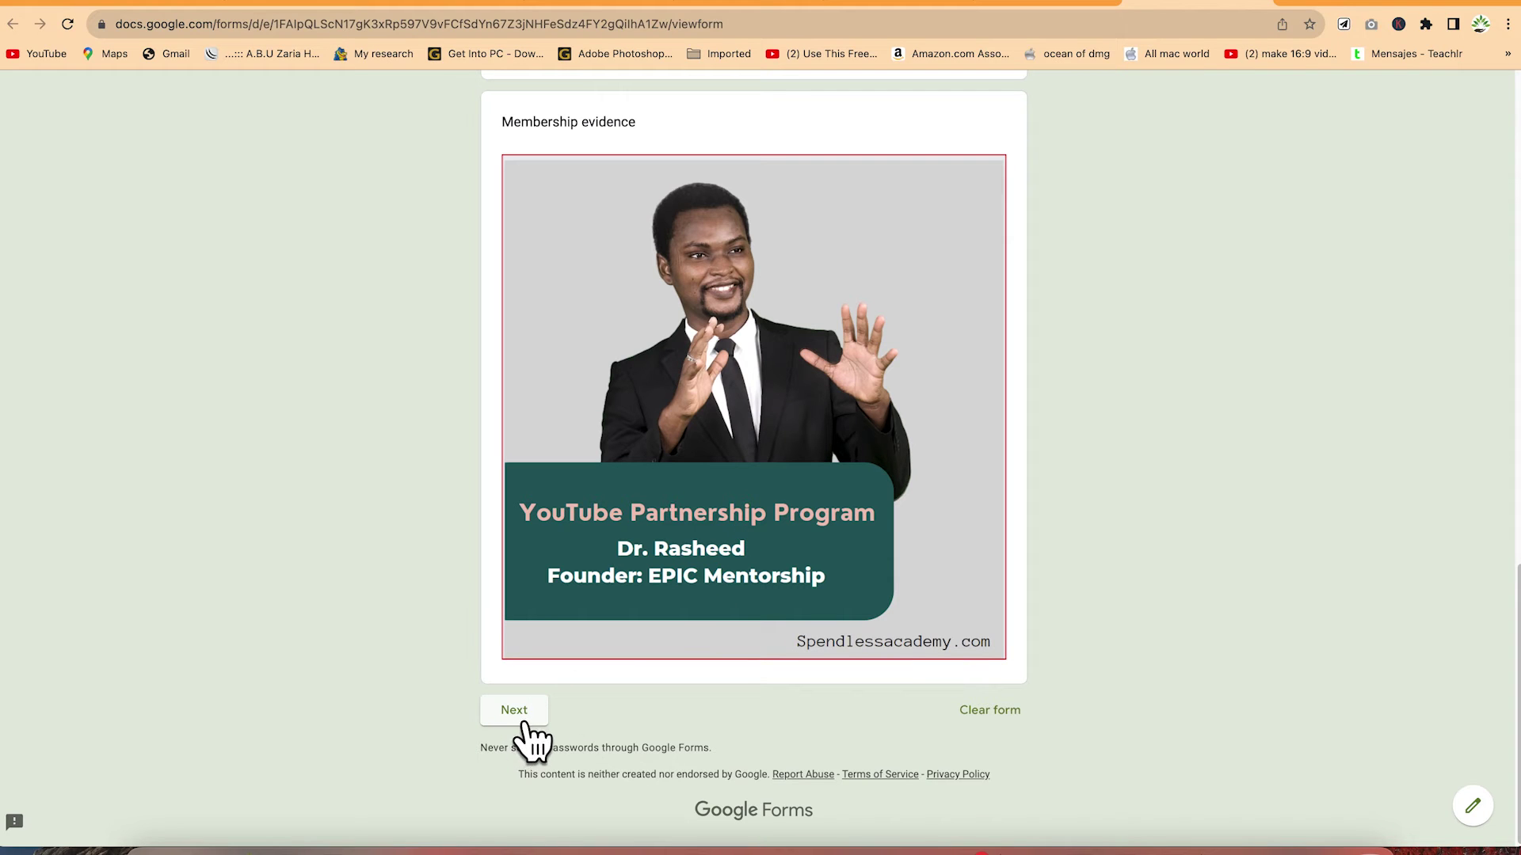
# Fill in the respondent's name and email address, enter "zdfsdfs" as the biography, and continue to the Bio data section.
pyautogui.scroll(20, 568, 459)
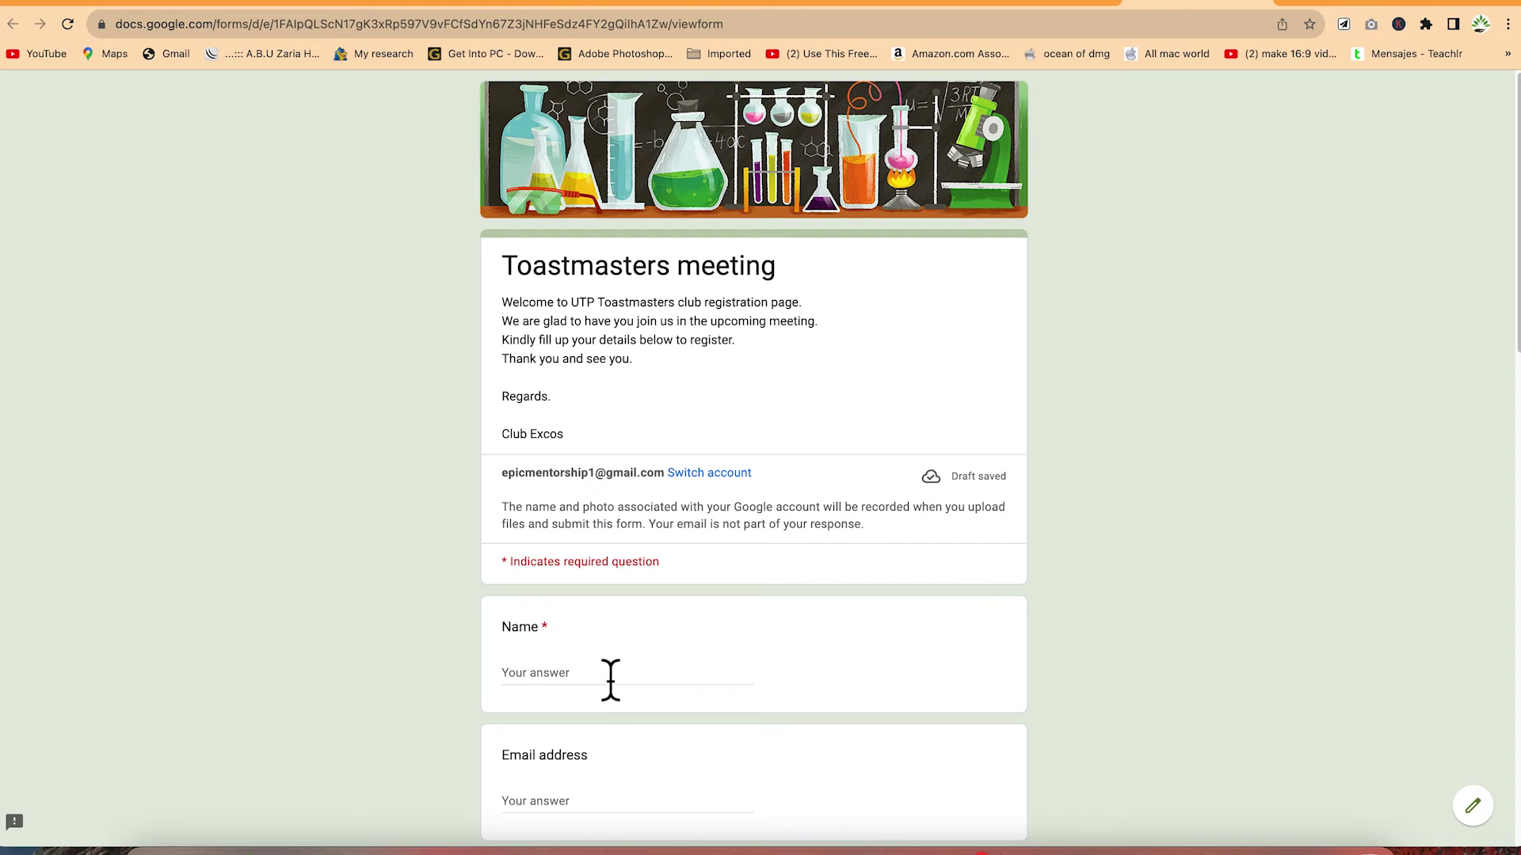
pyautogui.click(533, 674)
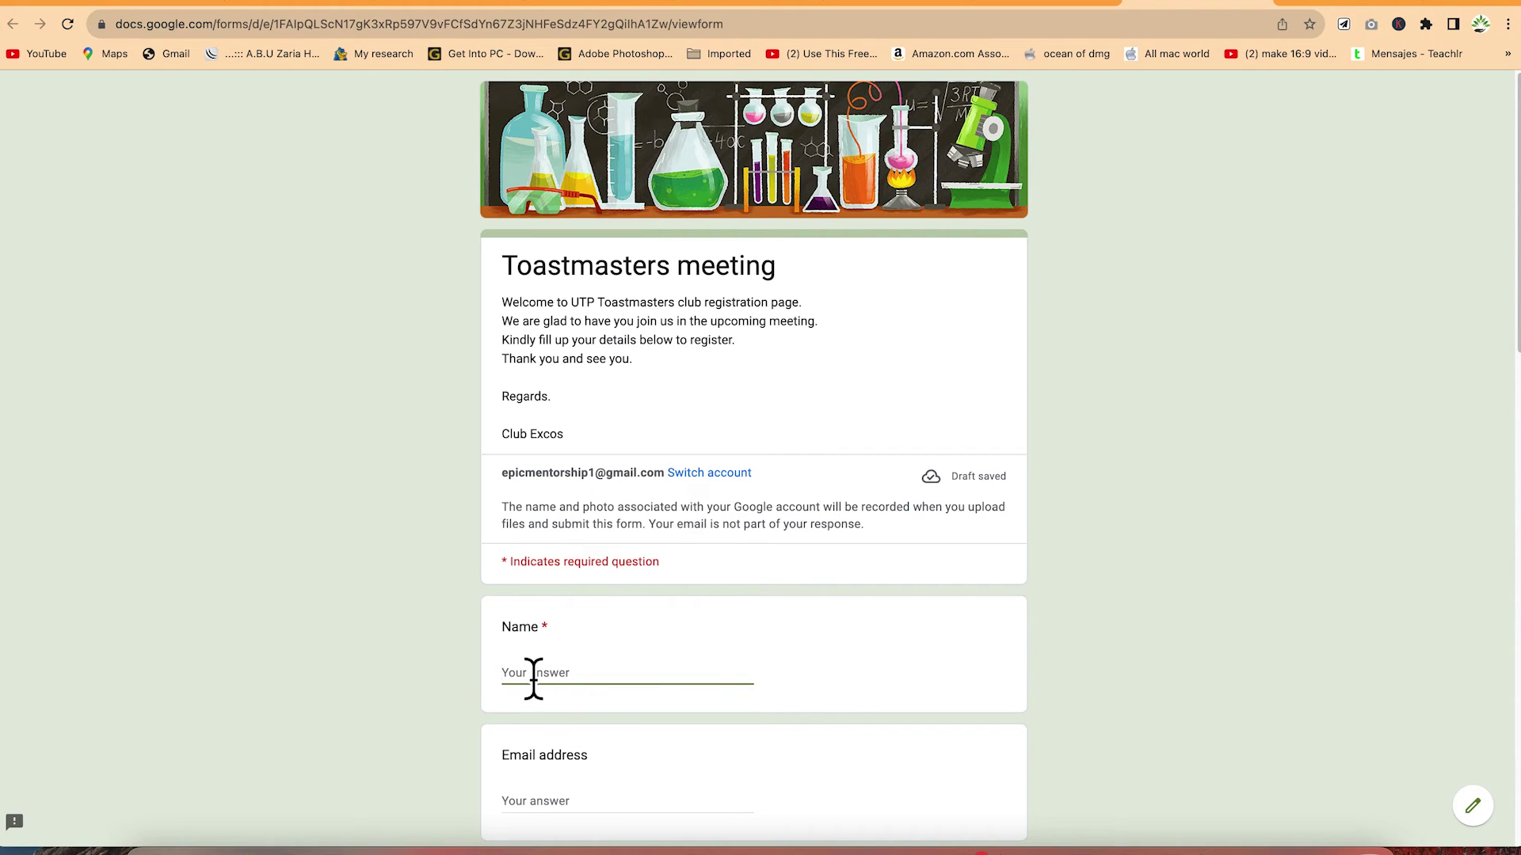
pyautogui.write('rasheed')
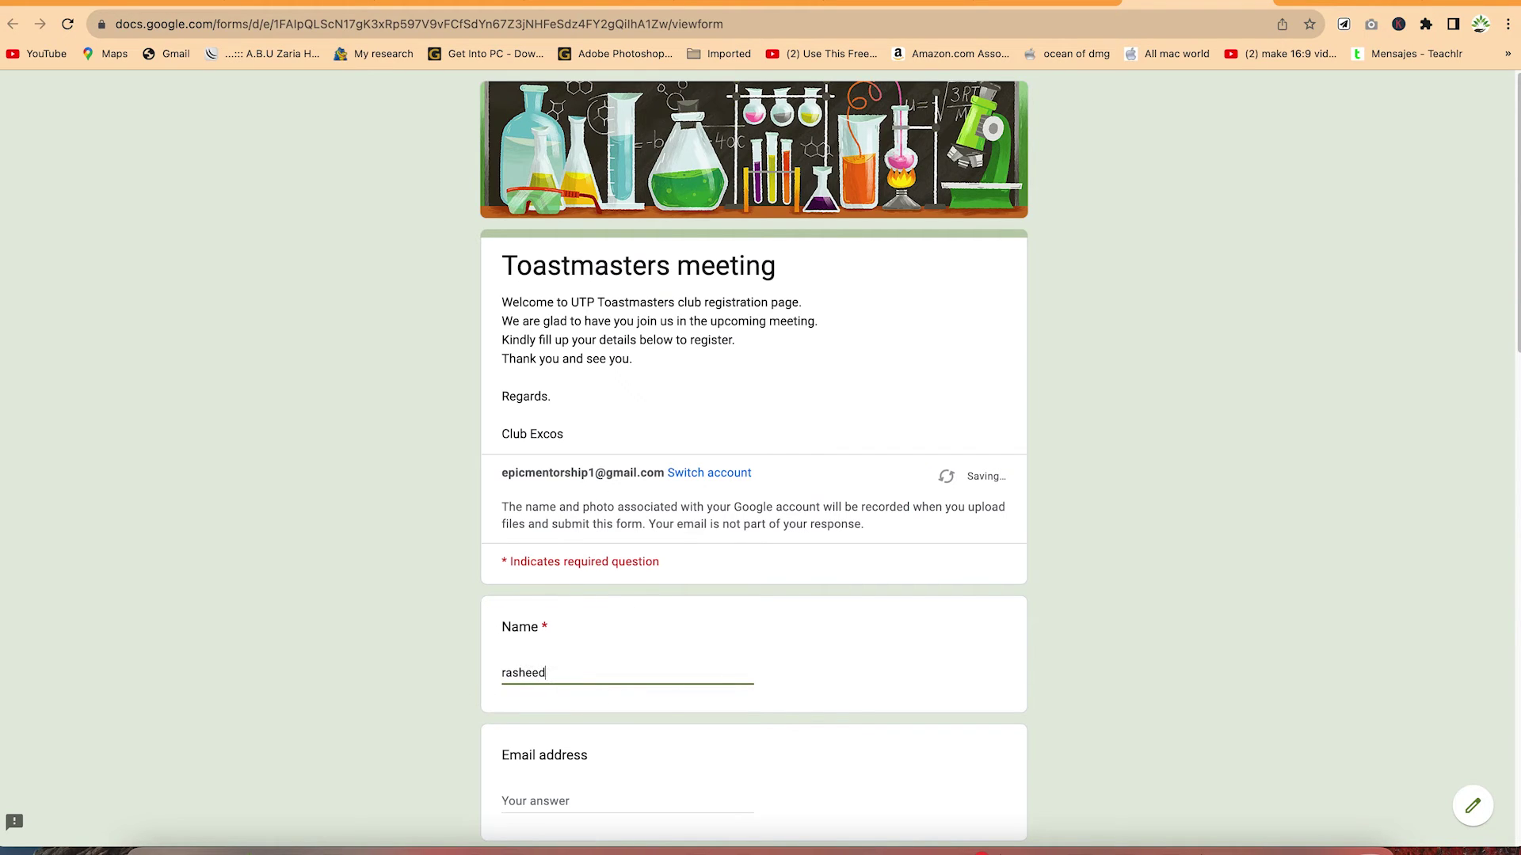
pyautogui.click(682, 818)
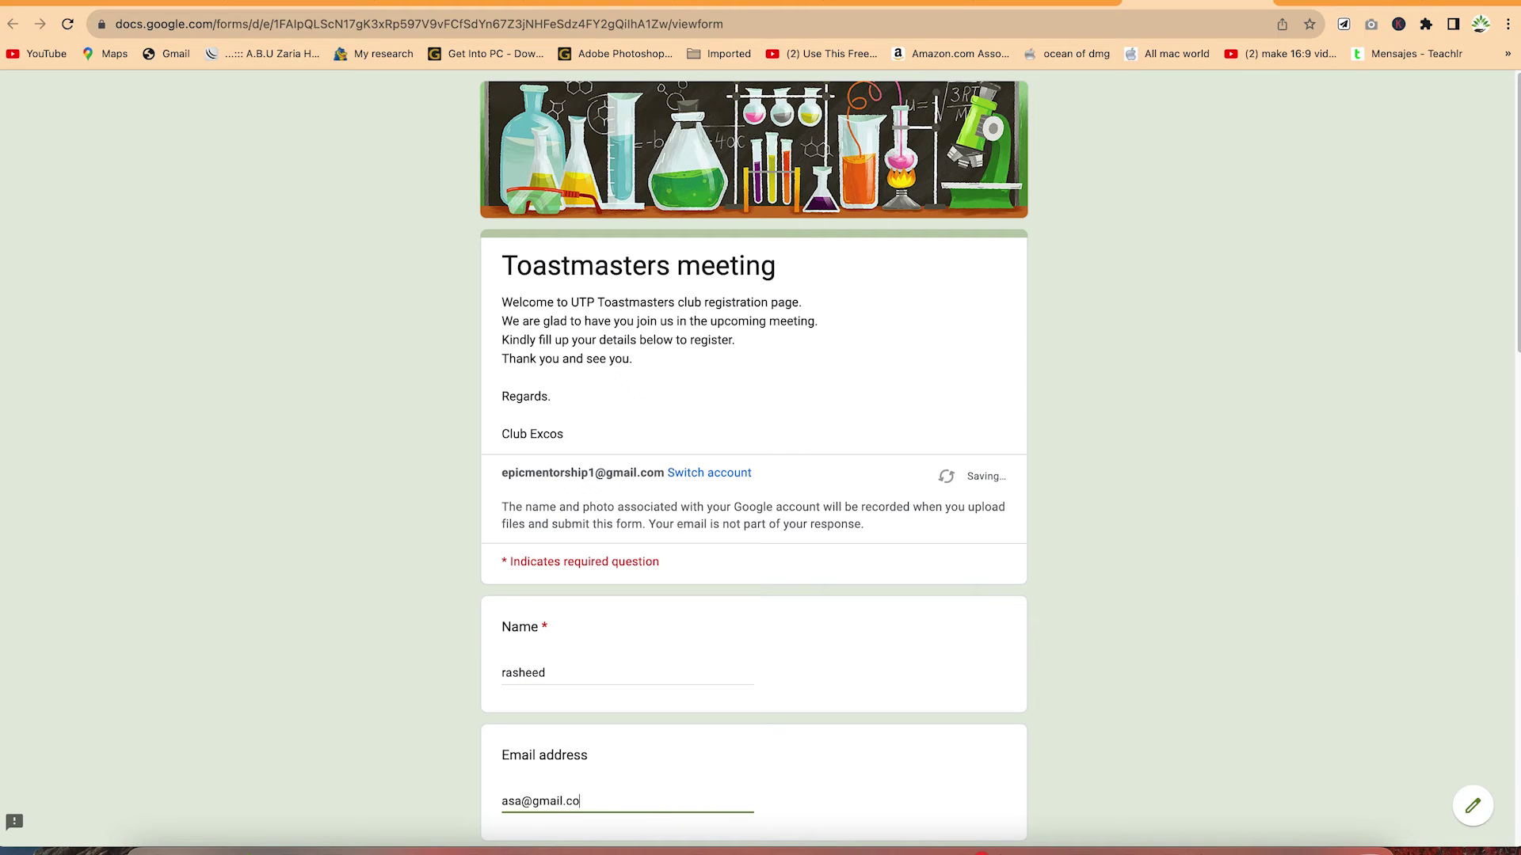
pyautogui.scroll(-3, 715, 660)
pyautogui.click(578, 686)
pyautogui.write('actually')
pyautogui.scroll(-8, 606, 702)
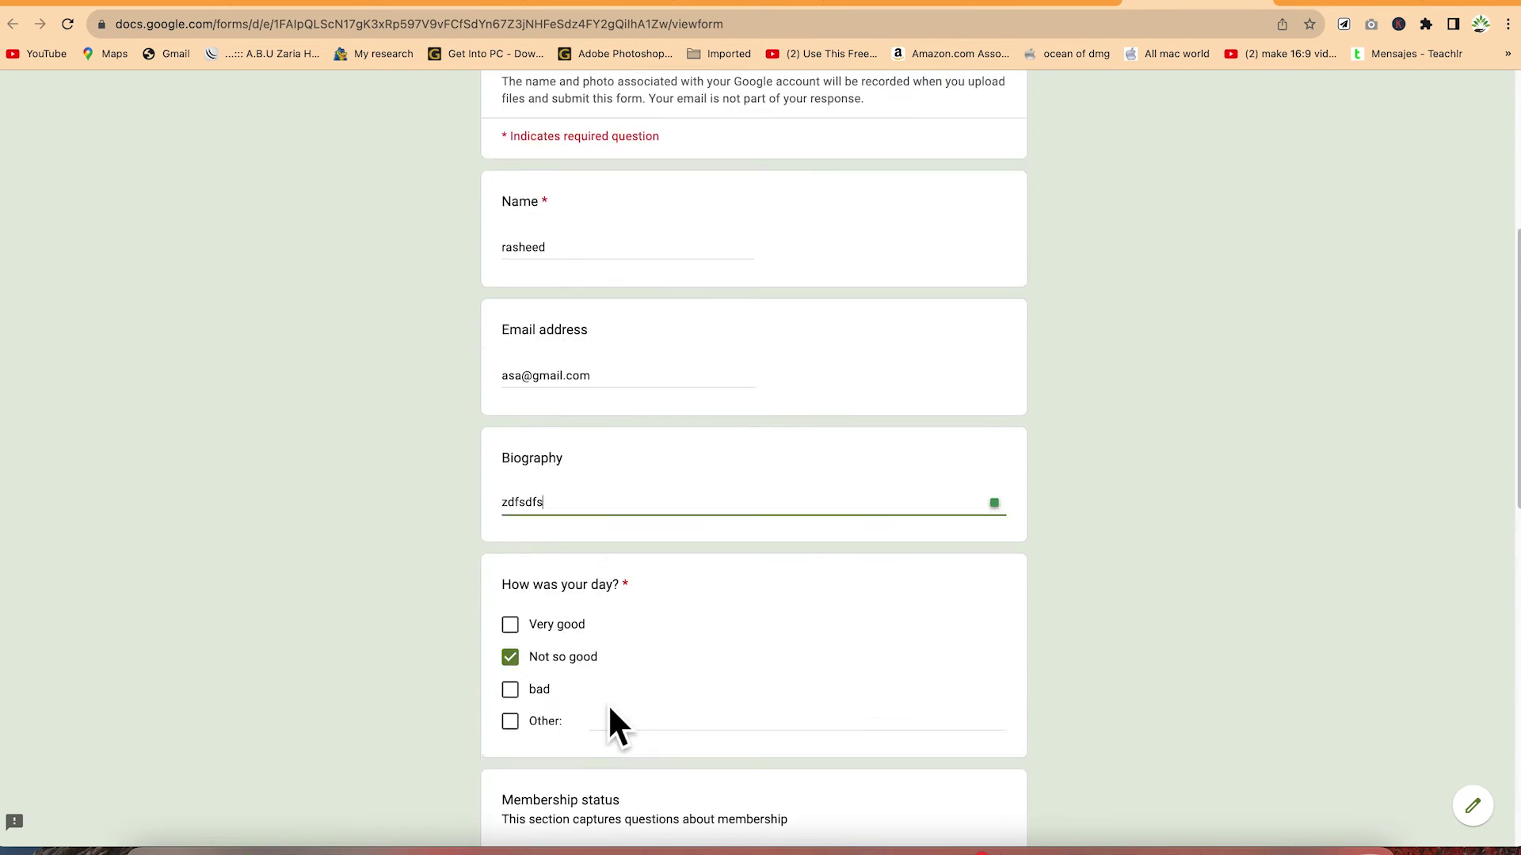
pyautogui.scroll(-5, 660, 582)
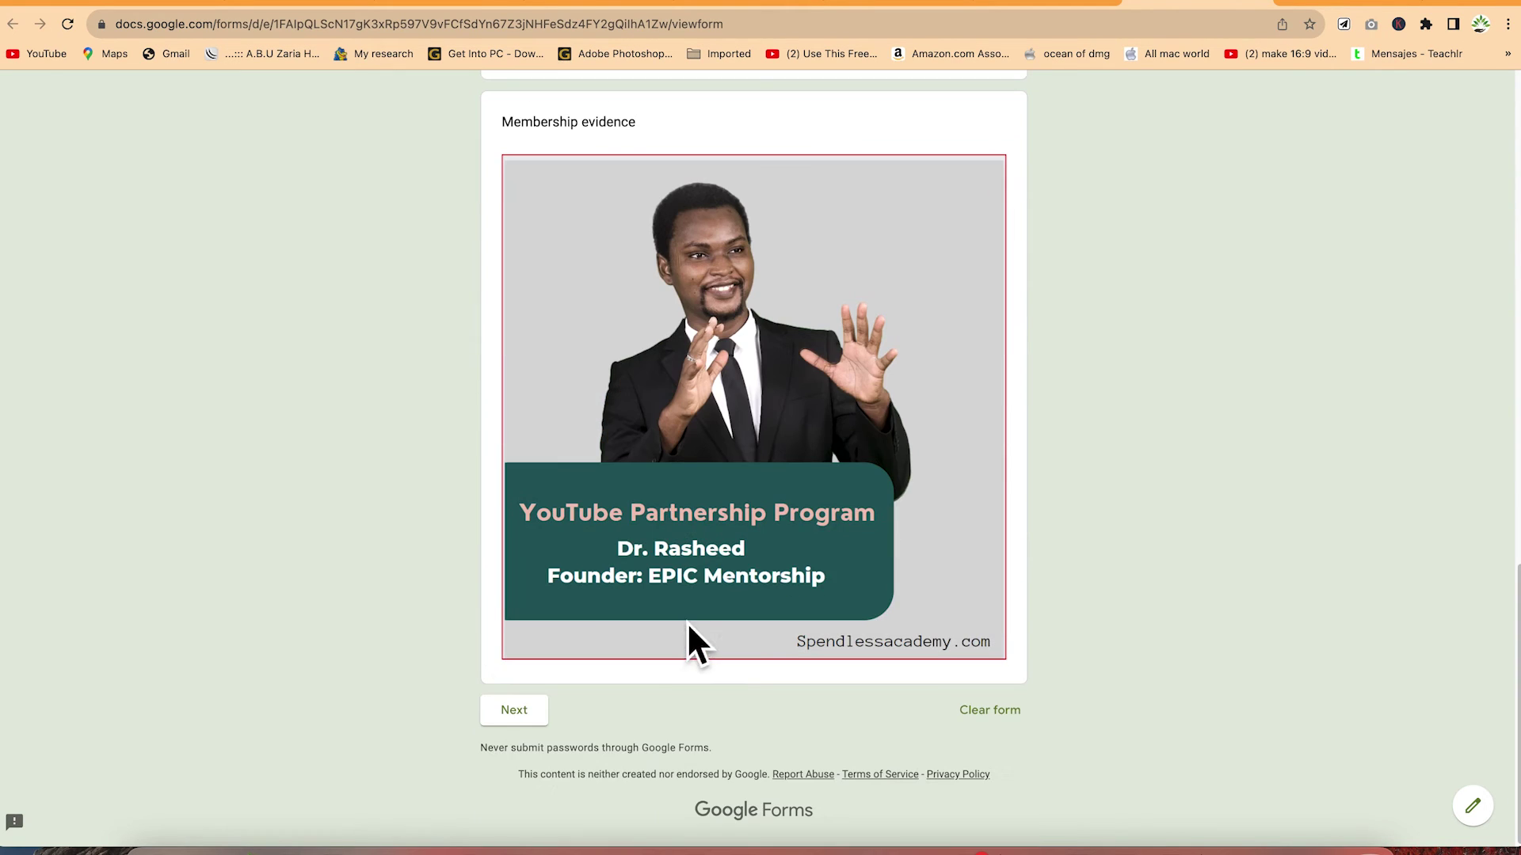
pyautogui.click(547, 717)
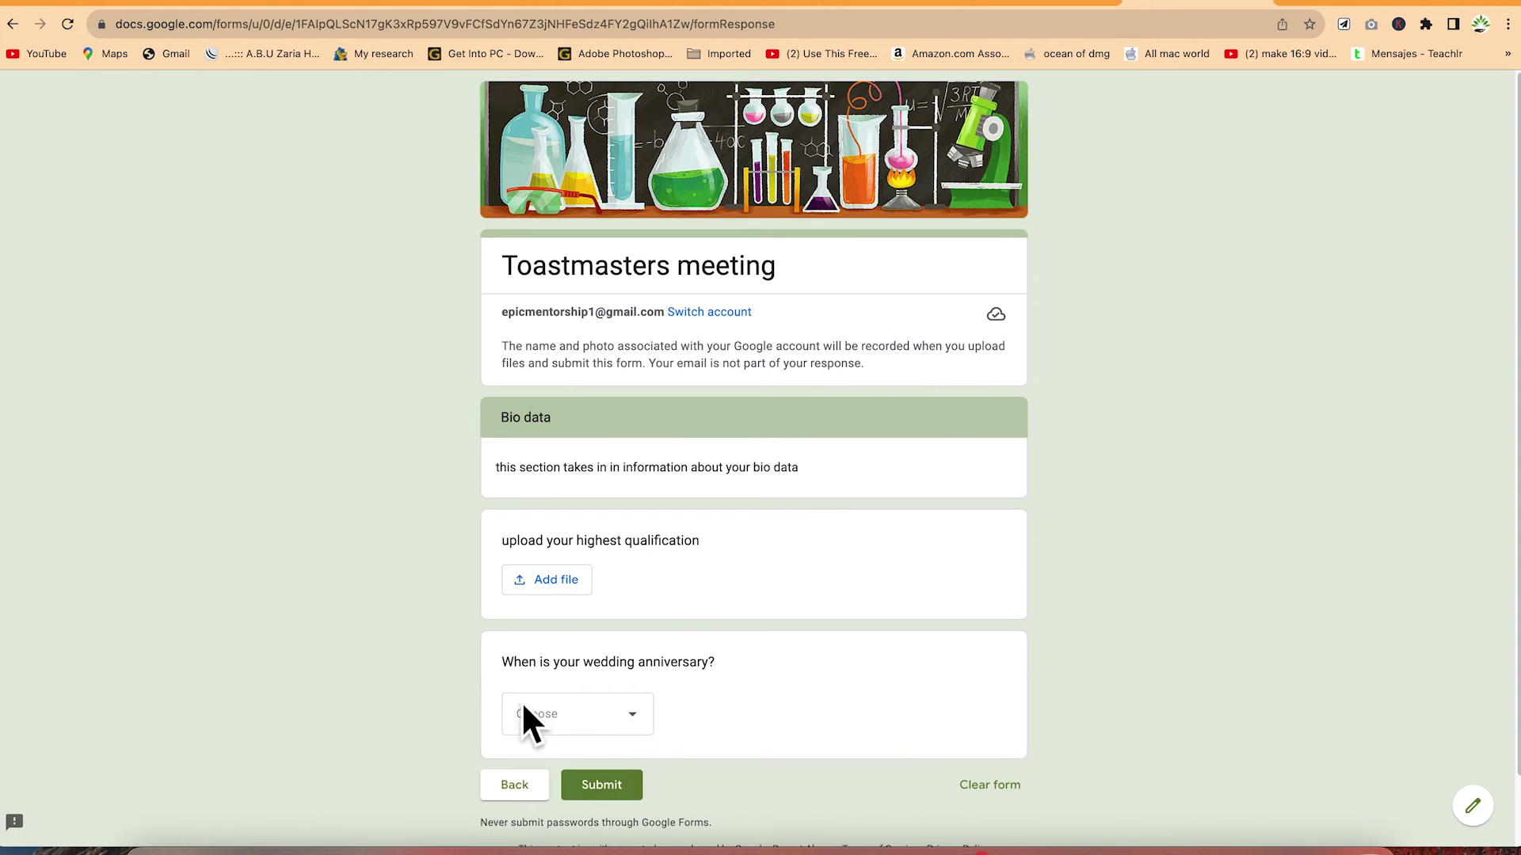
# Upload the Meta_Image JPEG ending in (2) from the Downloads folder as the highest qualification.
pyautogui.scroll(-1, 610, 523)
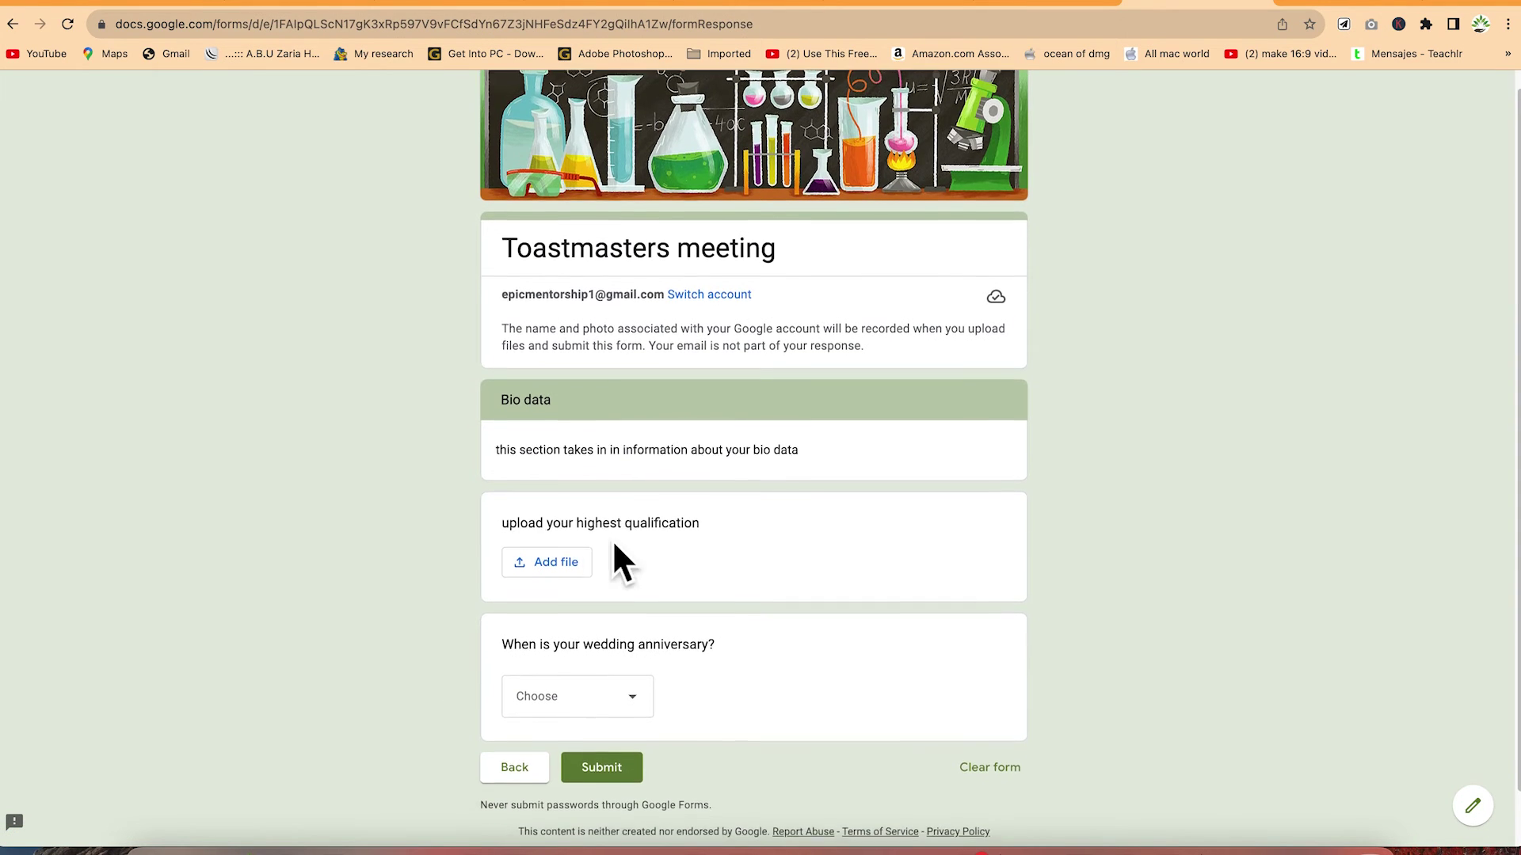
pyautogui.click(579, 579)
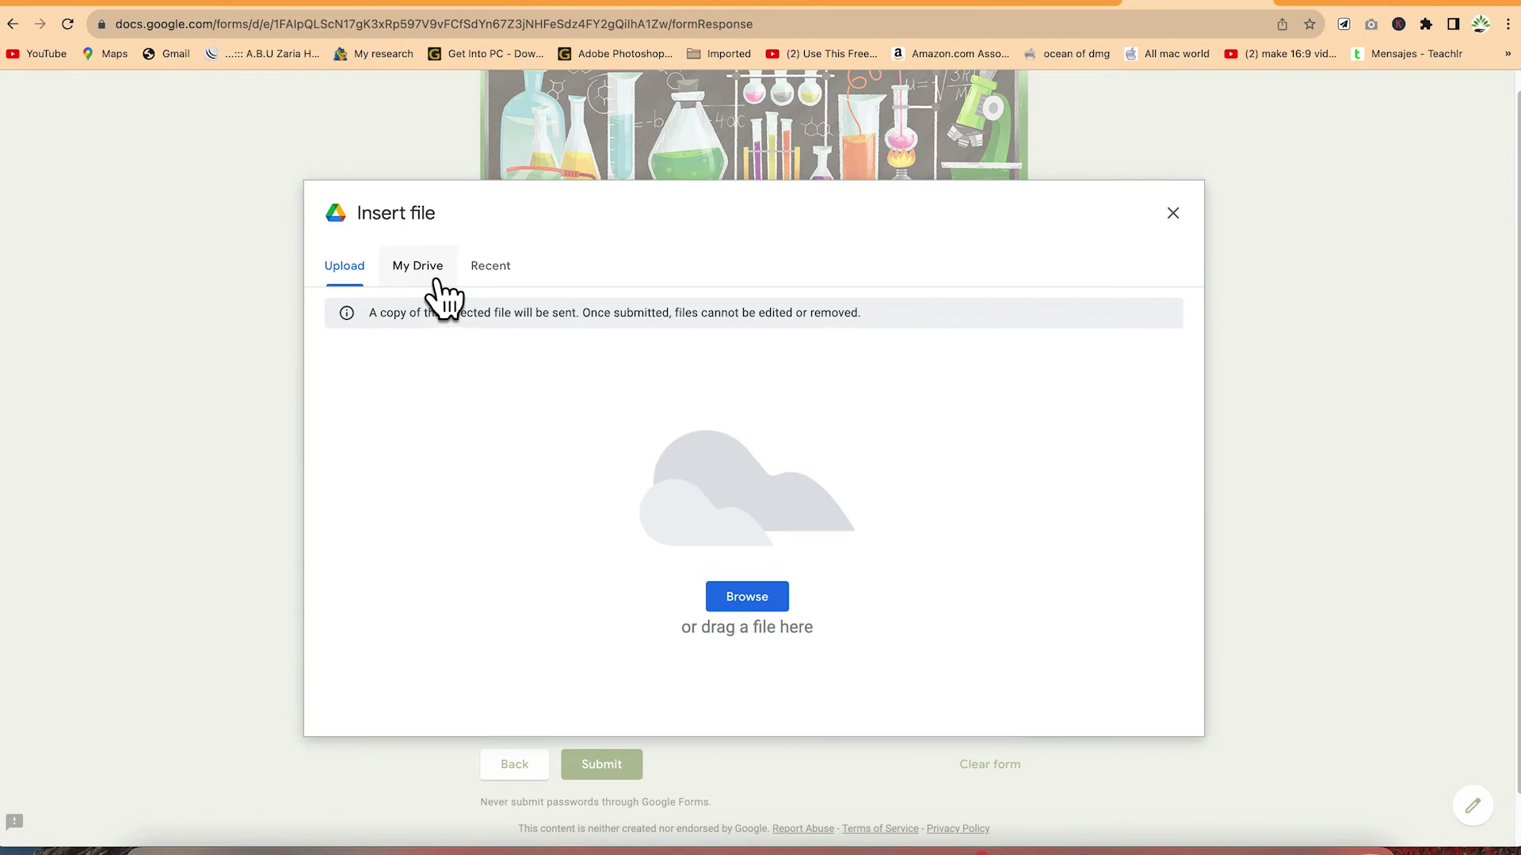
pyautogui.click(434, 276)
pyautogui.click(348, 268)
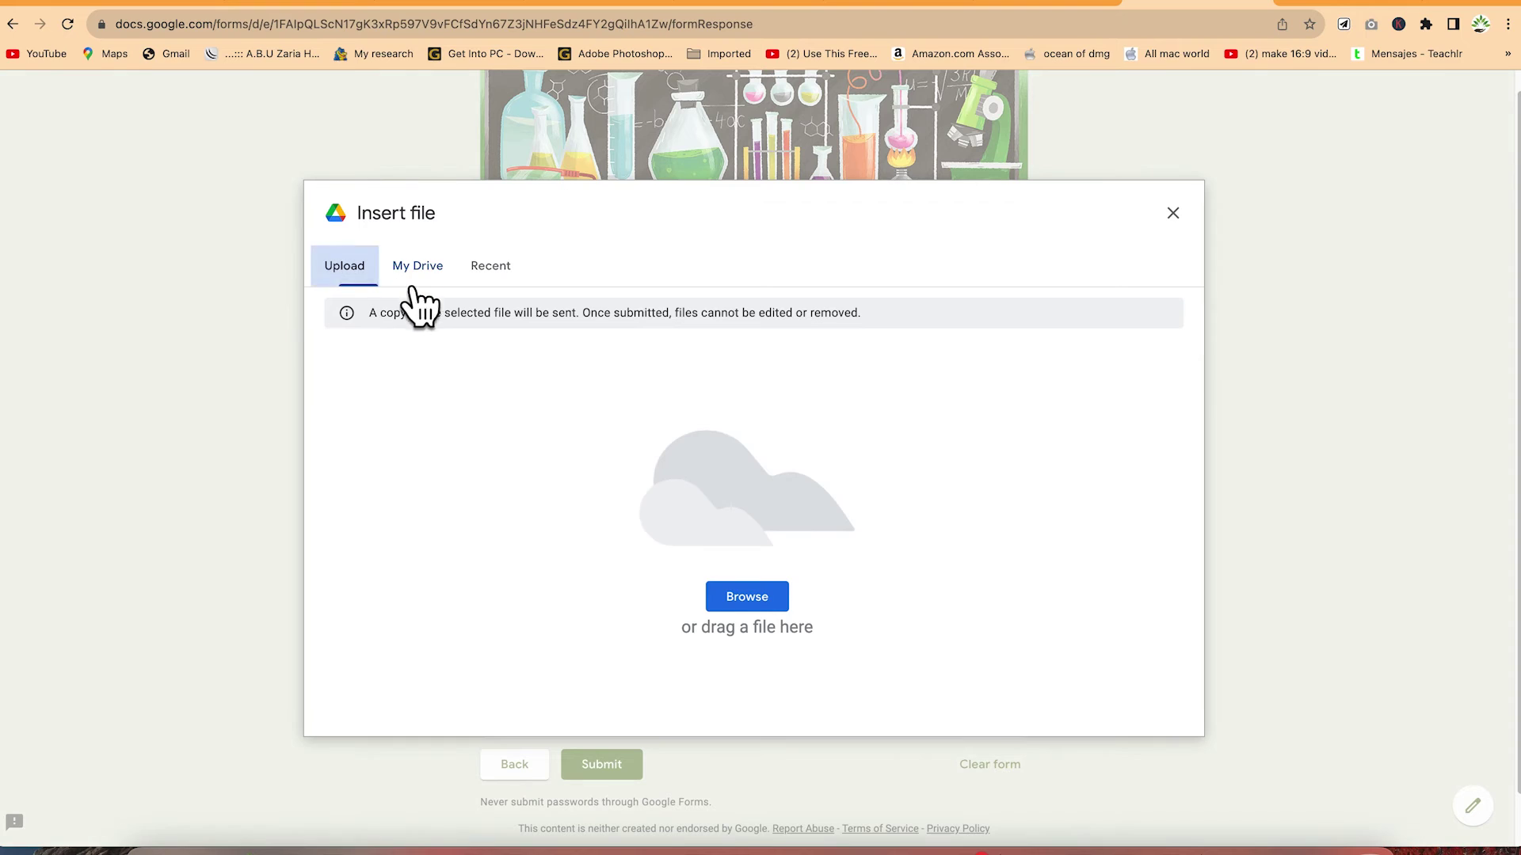
pyautogui.click(772, 598)
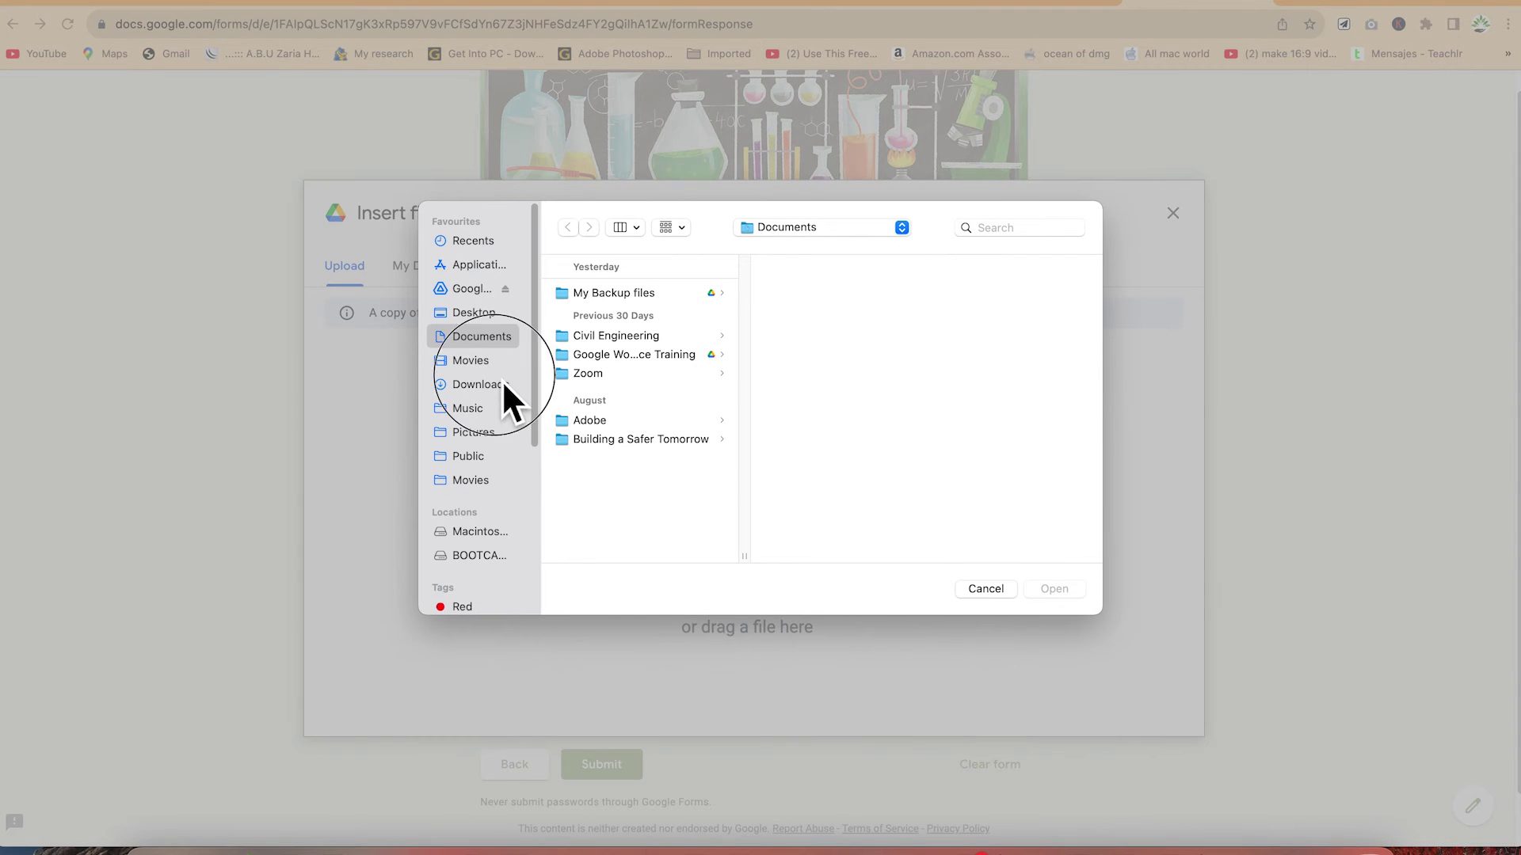
pyautogui.click(503, 383)
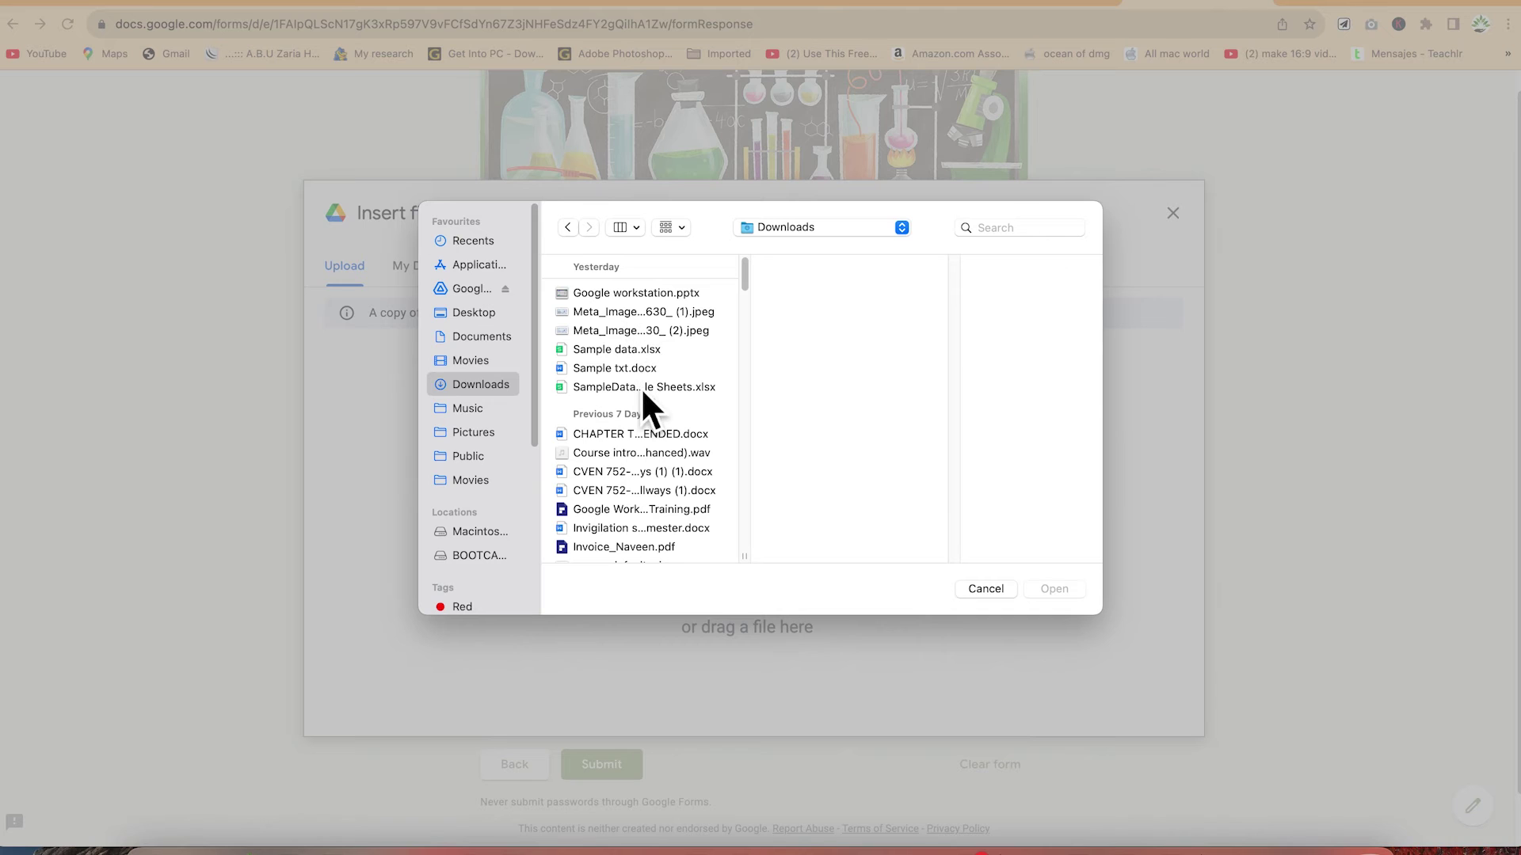
pyautogui.click(653, 331)
pyautogui.click(1056, 588)
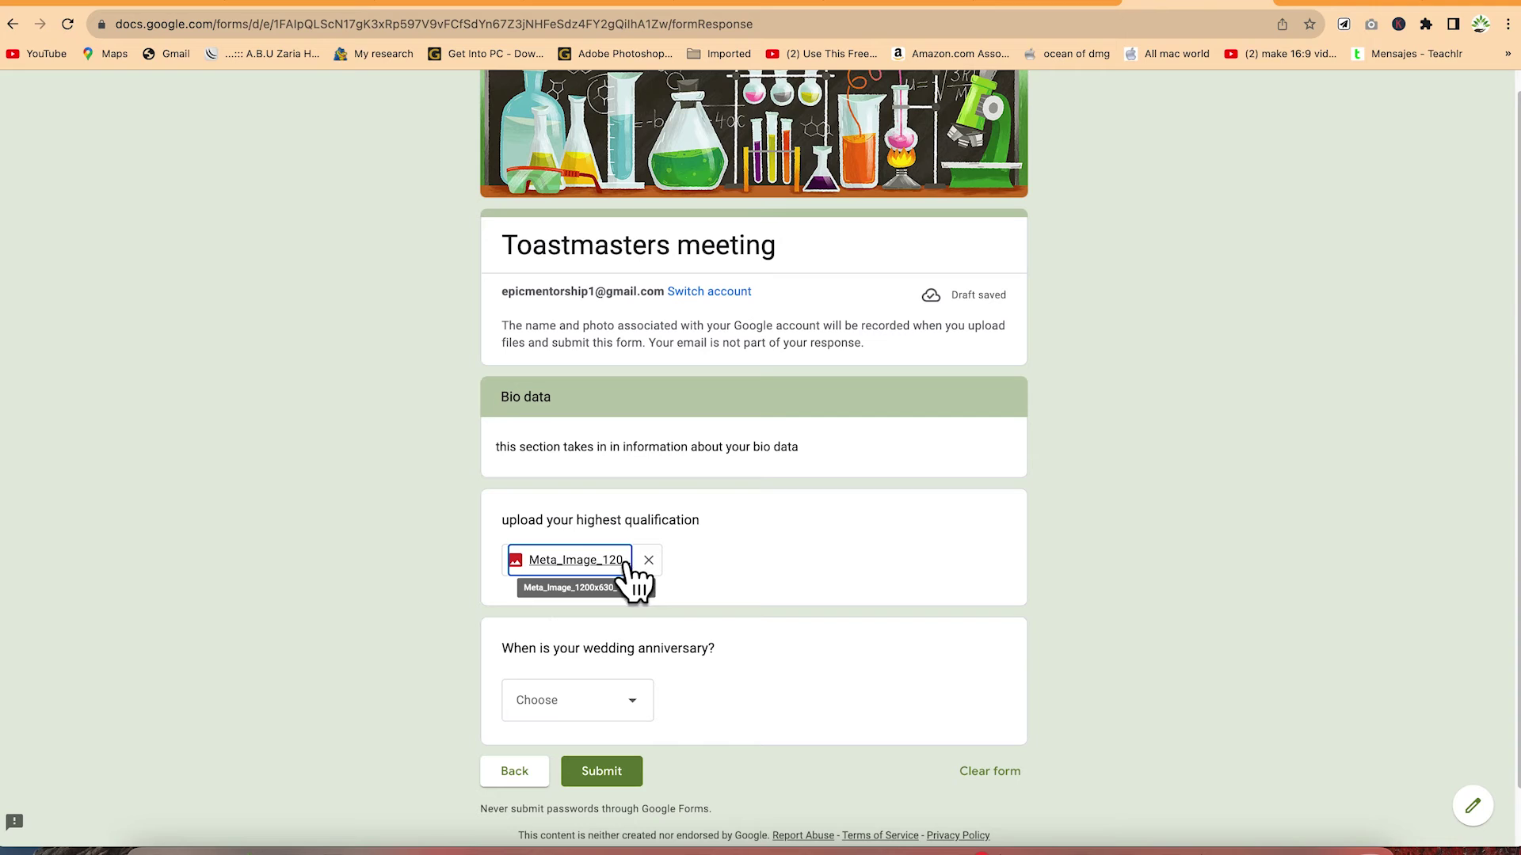
# Set the wedding anniversary answer to "today" and submit the completed form.
pyautogui.scroll(-1, 657, 701)
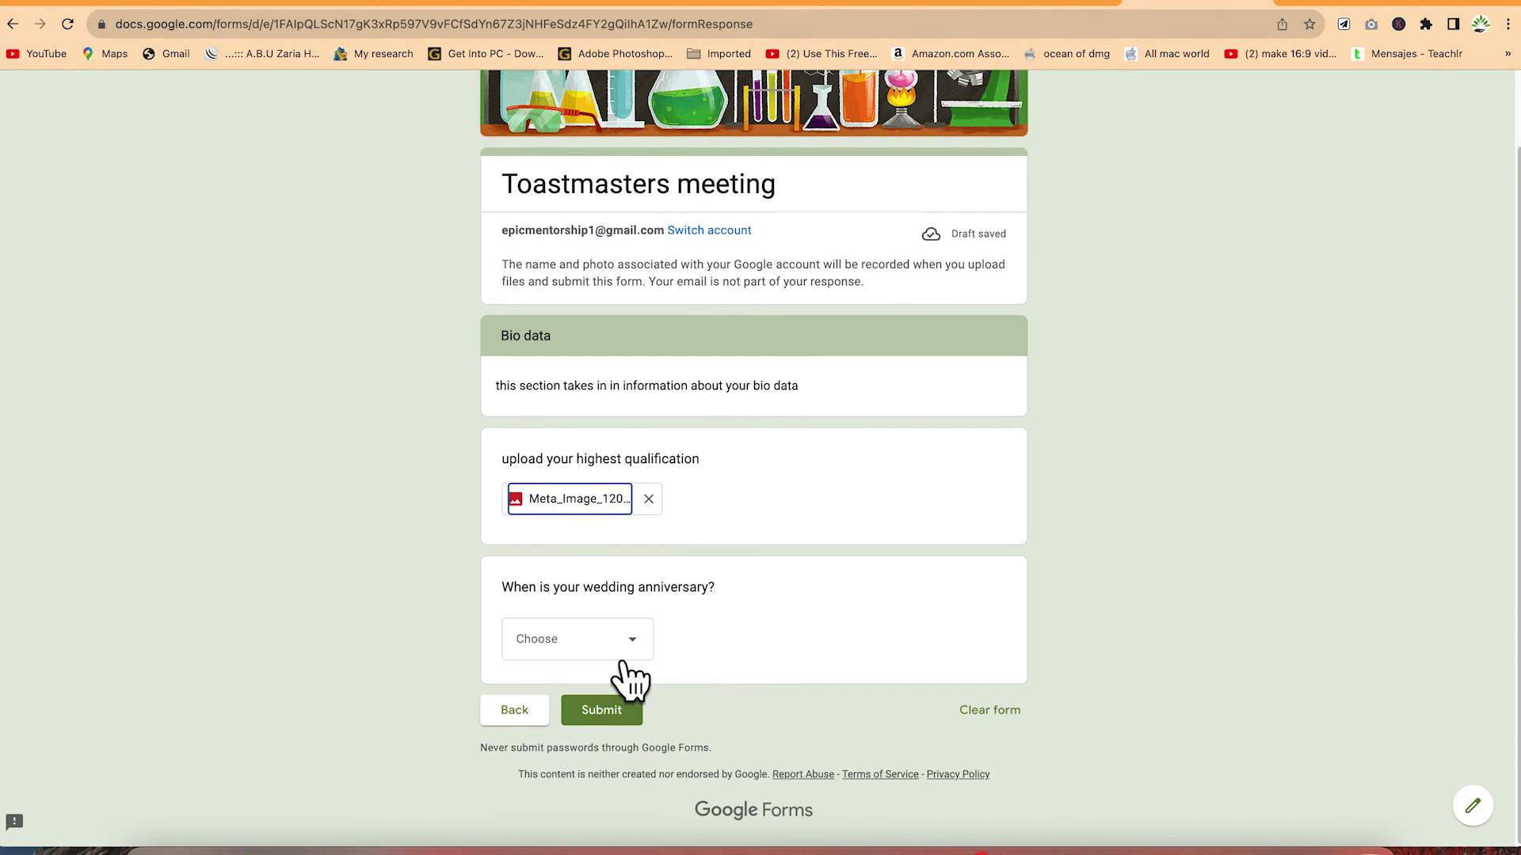
pyautogui.click(625, 658)
pyautogui.click(610, 725)
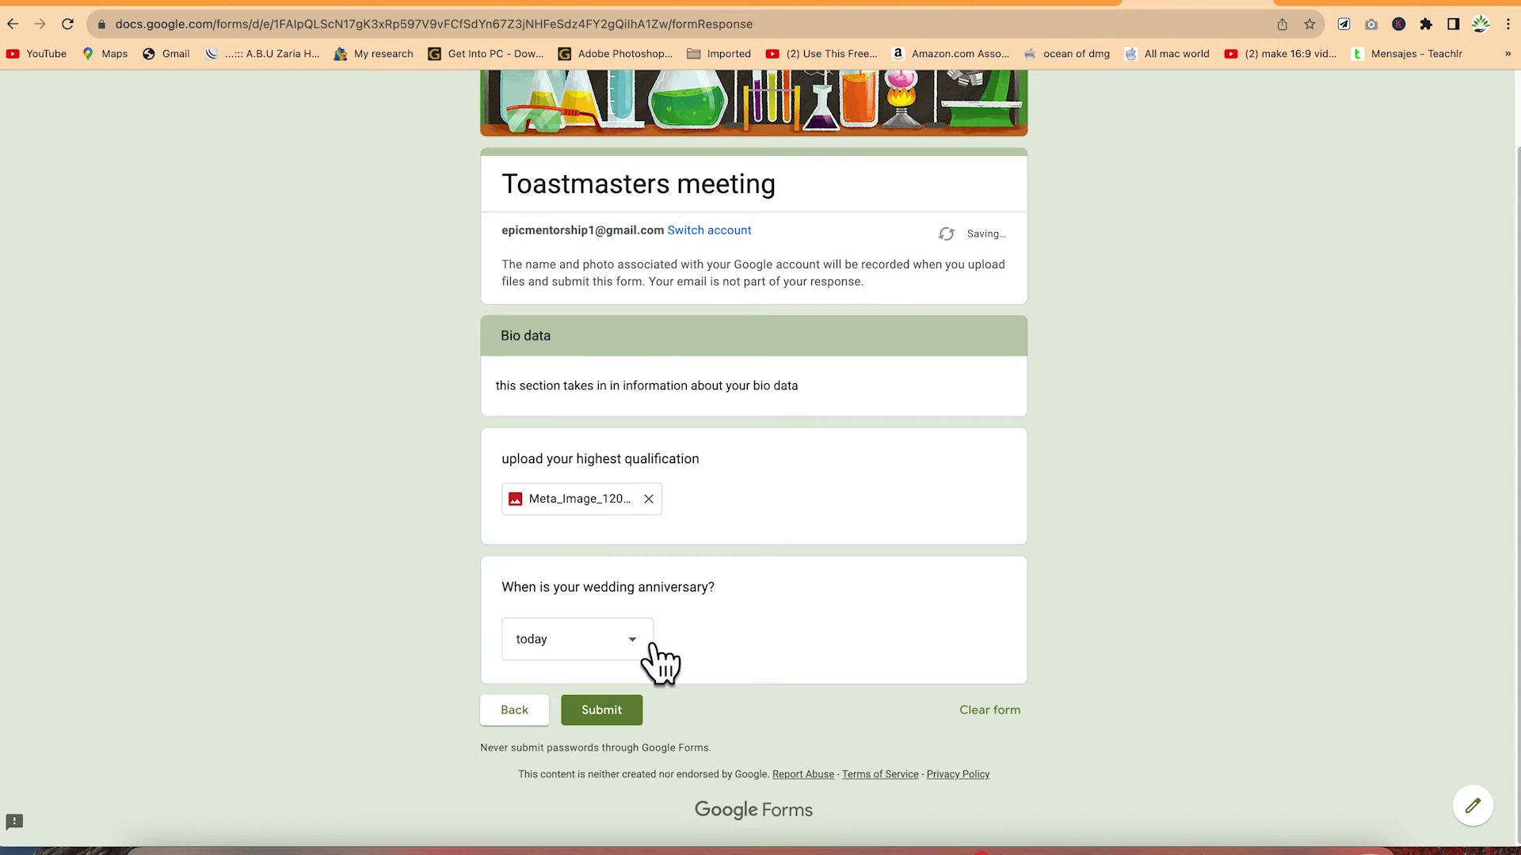
pyautogui.scroll(2, 713, 444)
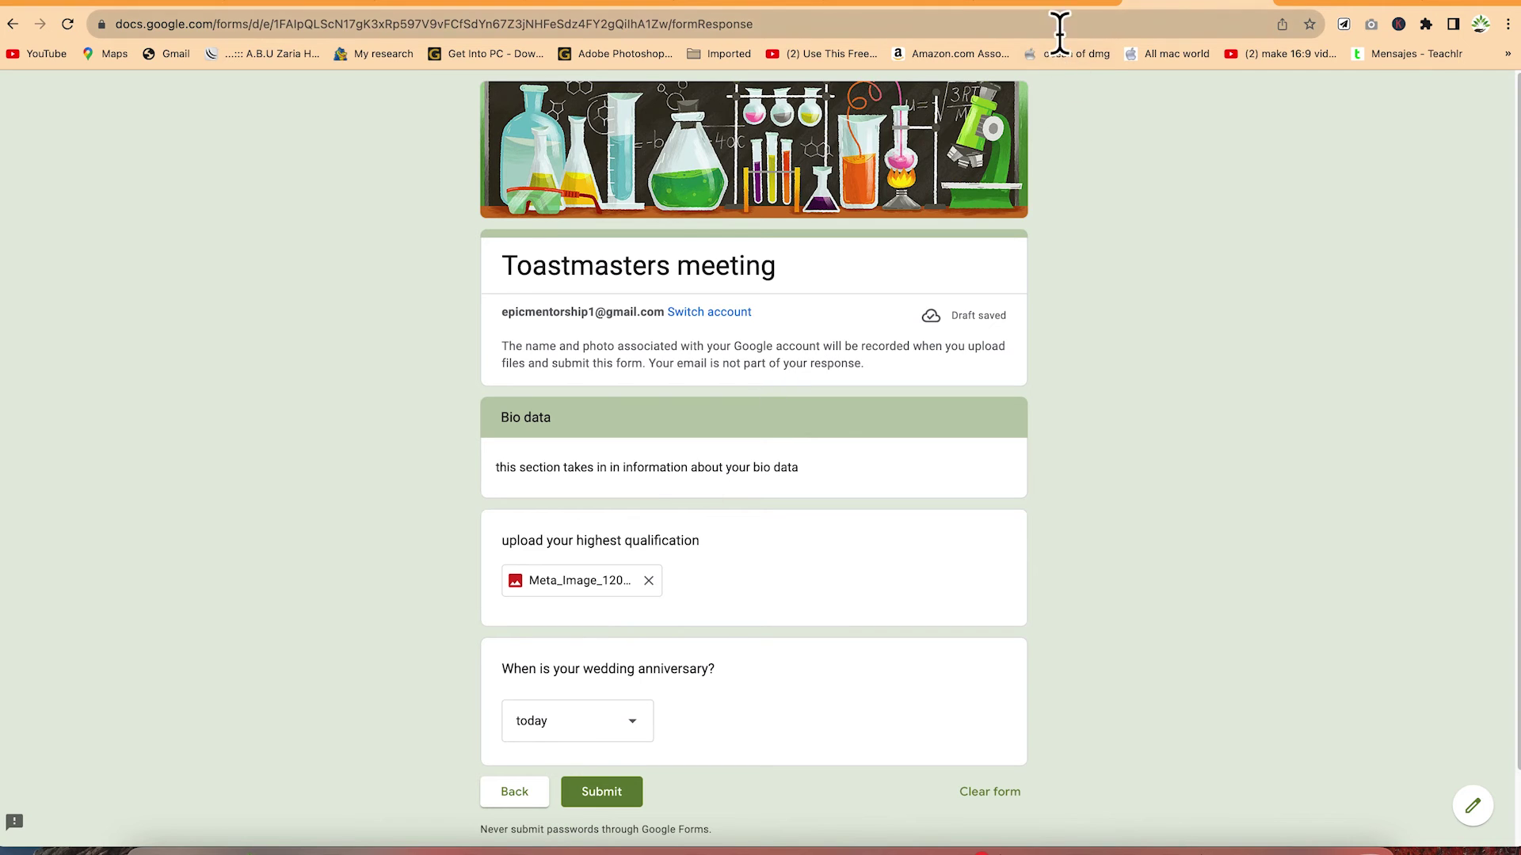
pyautogui.click(1072, 3)
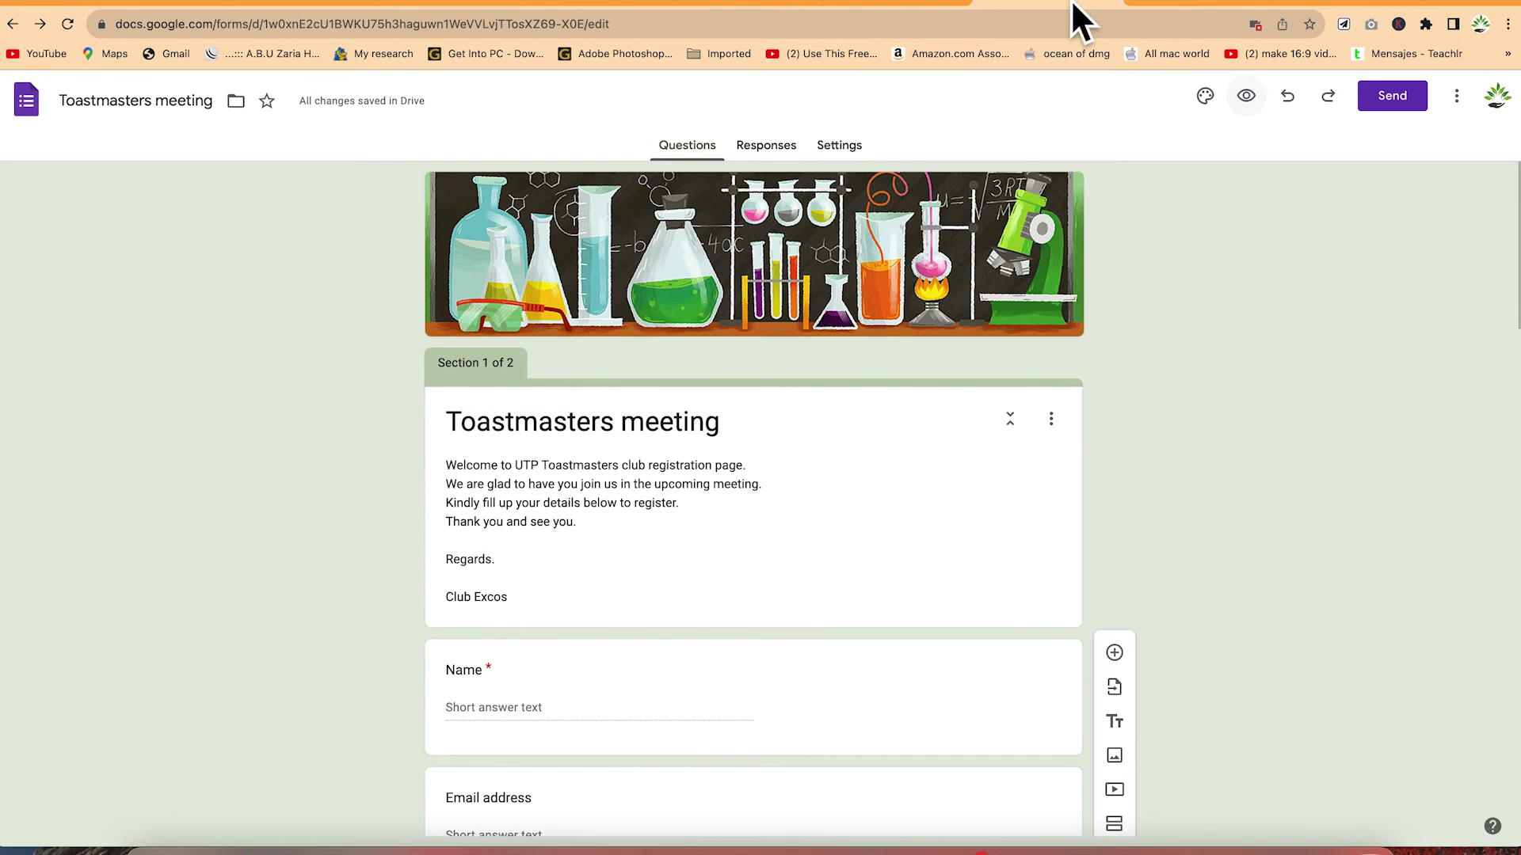
pyautogui.click(1178, 6)
pyautogui.click(602, 796)
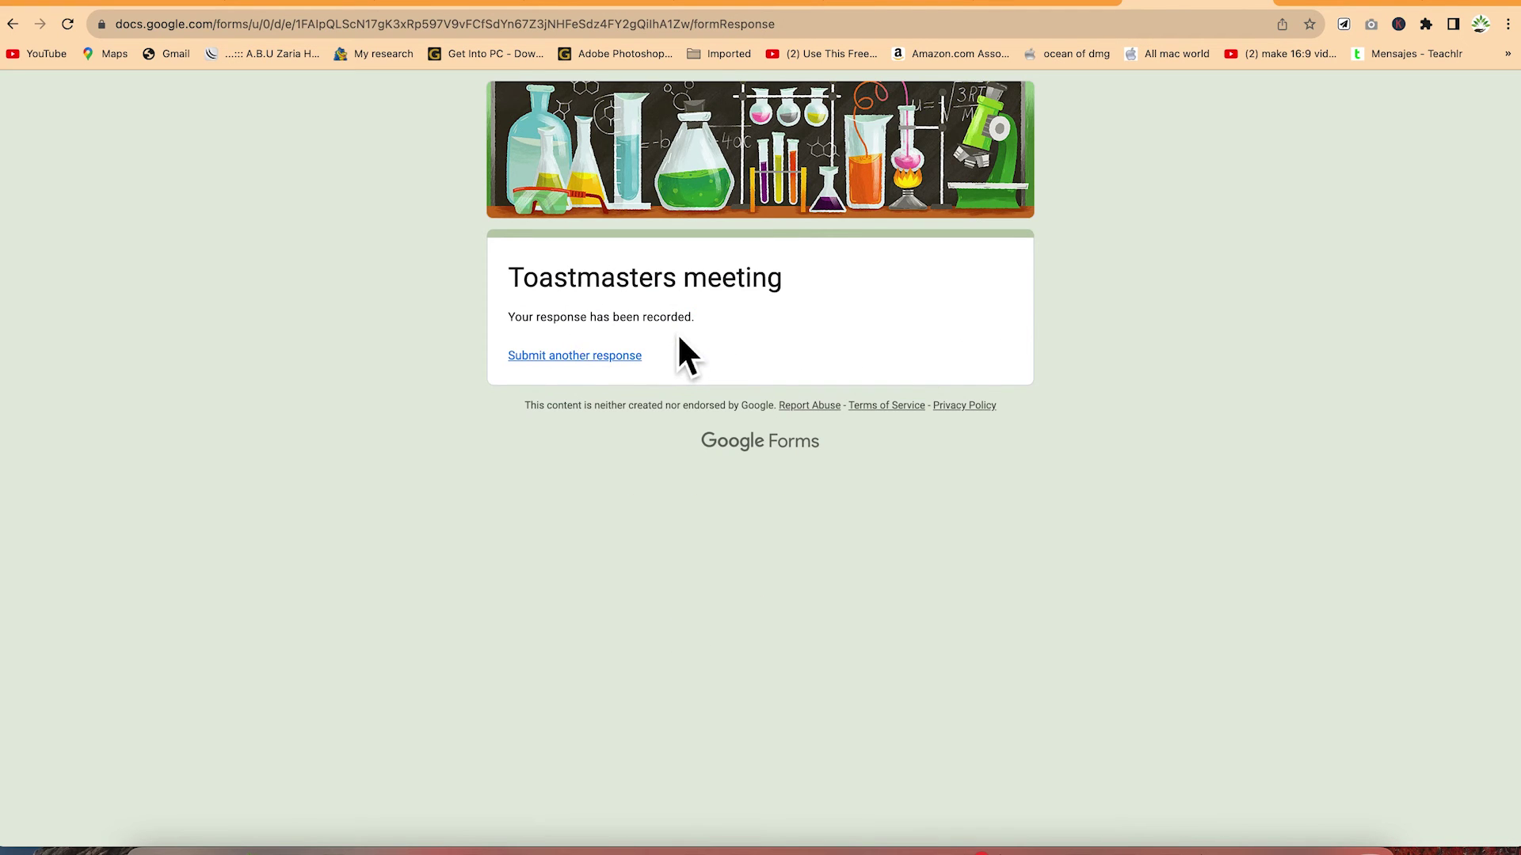
# Review the response summary in the form editor, including the "How was your day?" chart, and return to the questions.
pyautogui.click(1035, 3)
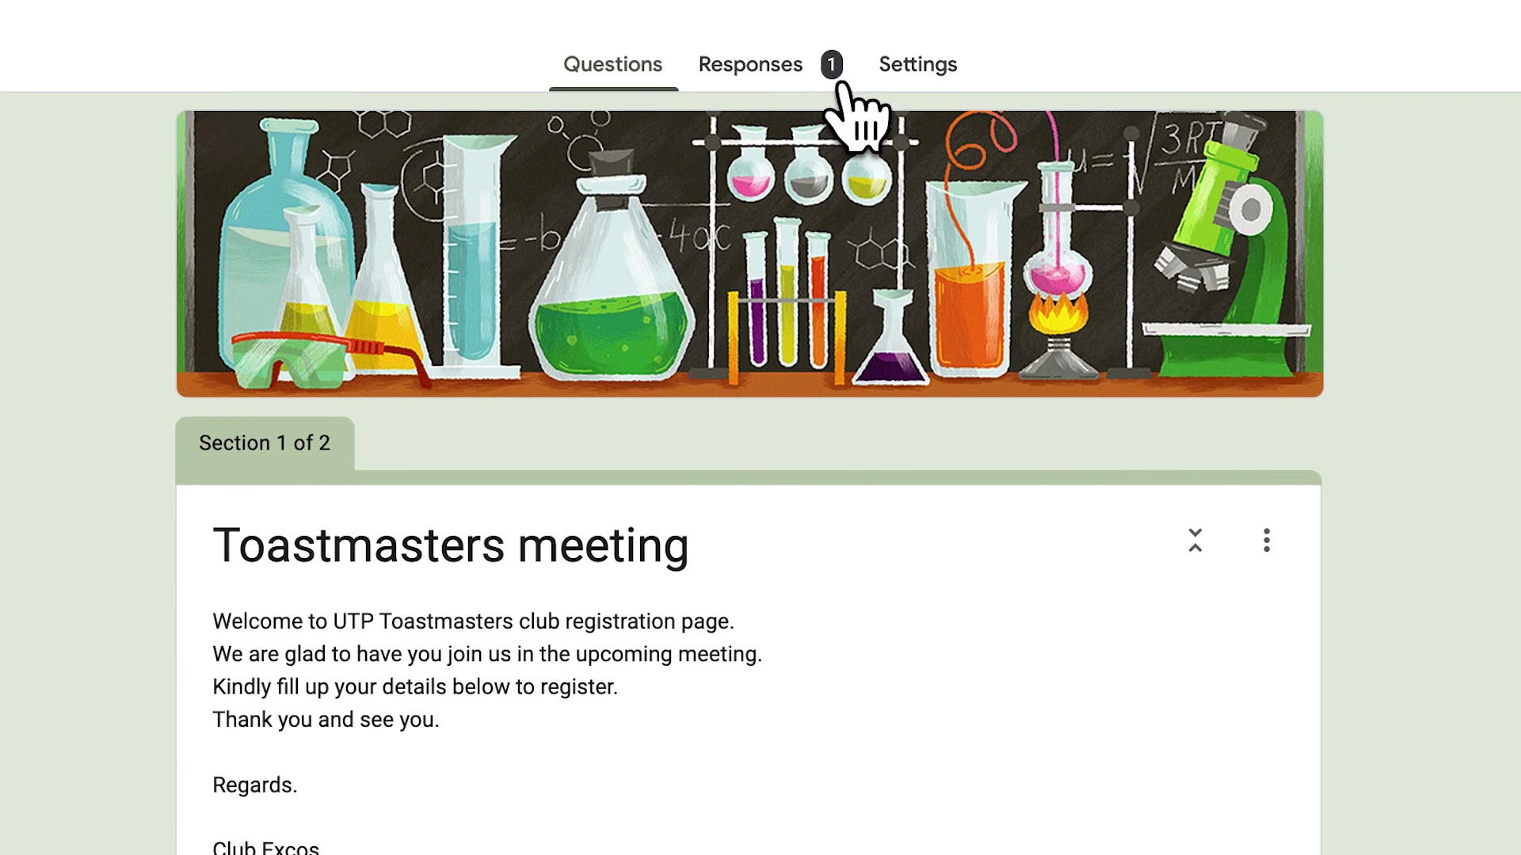
pyautogui.click(838, 83)
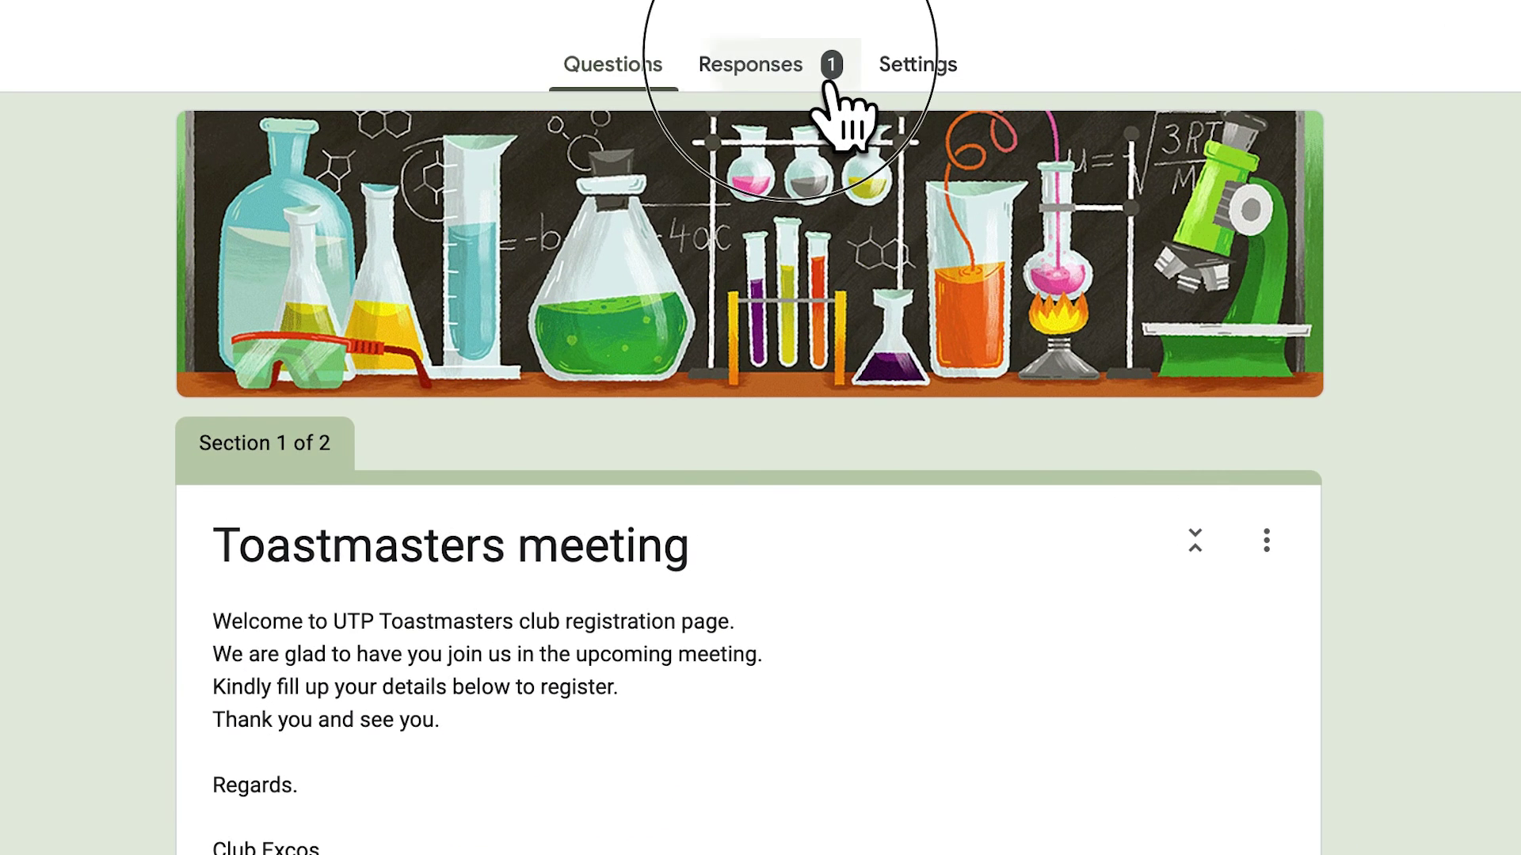
pyautogui.scroll(-10, 449, 831)
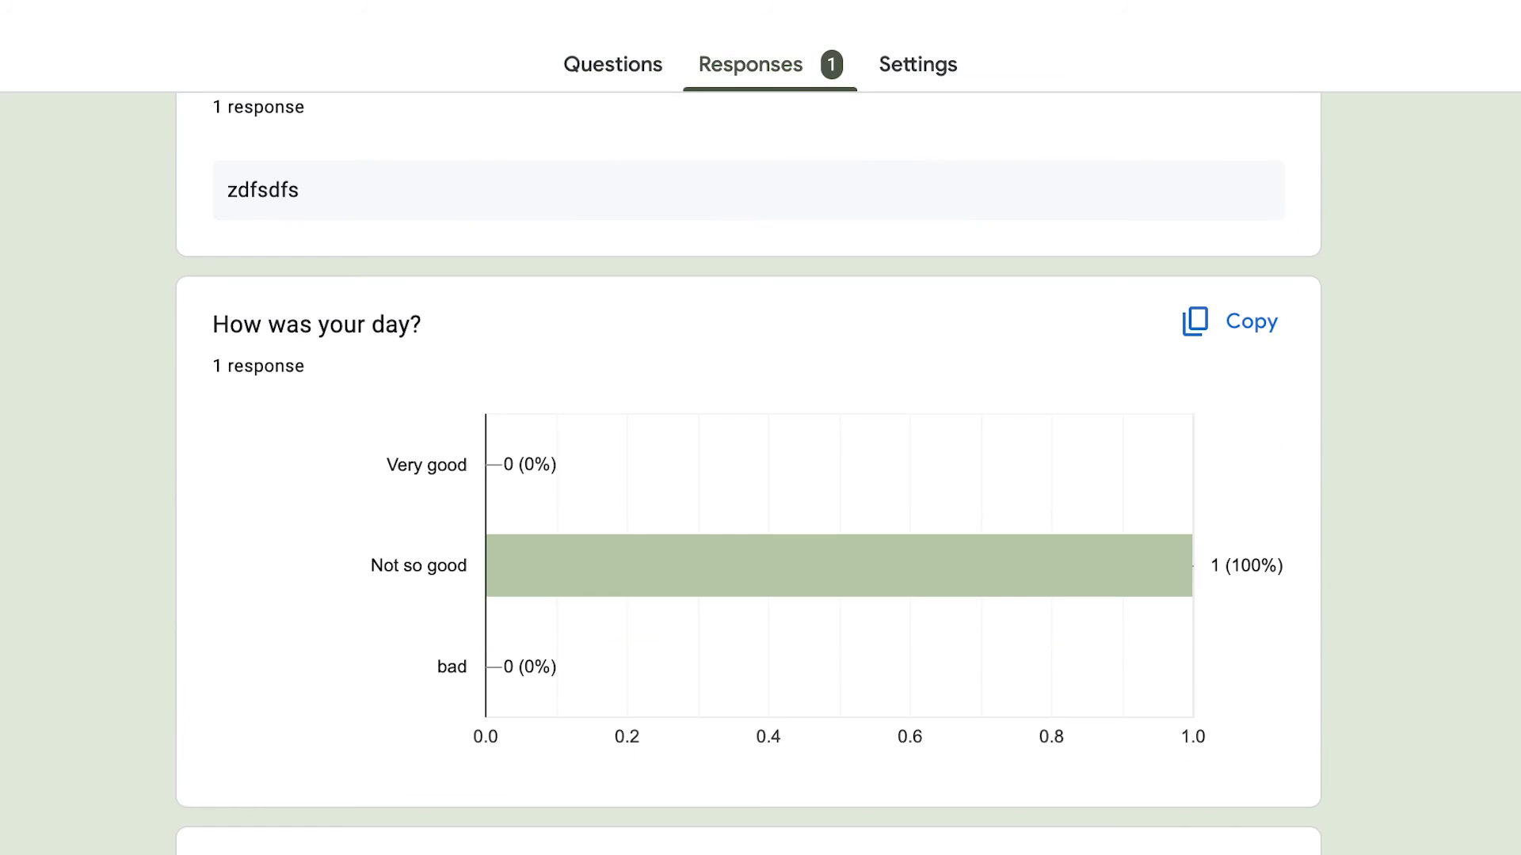
pyautogui.scroll(10, 432, 704)
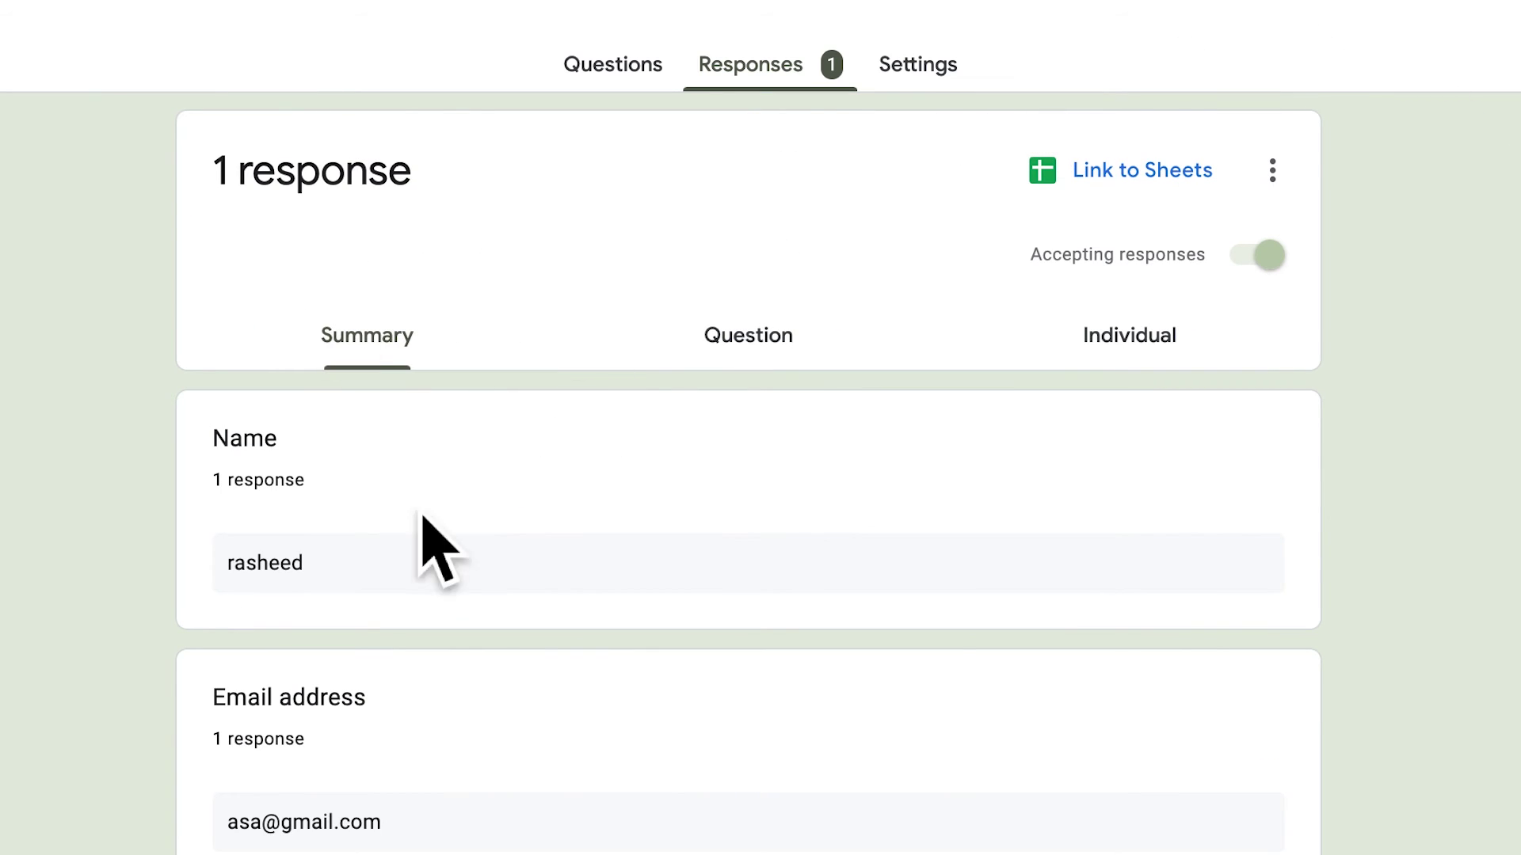
pyautogui.click(656, 73)
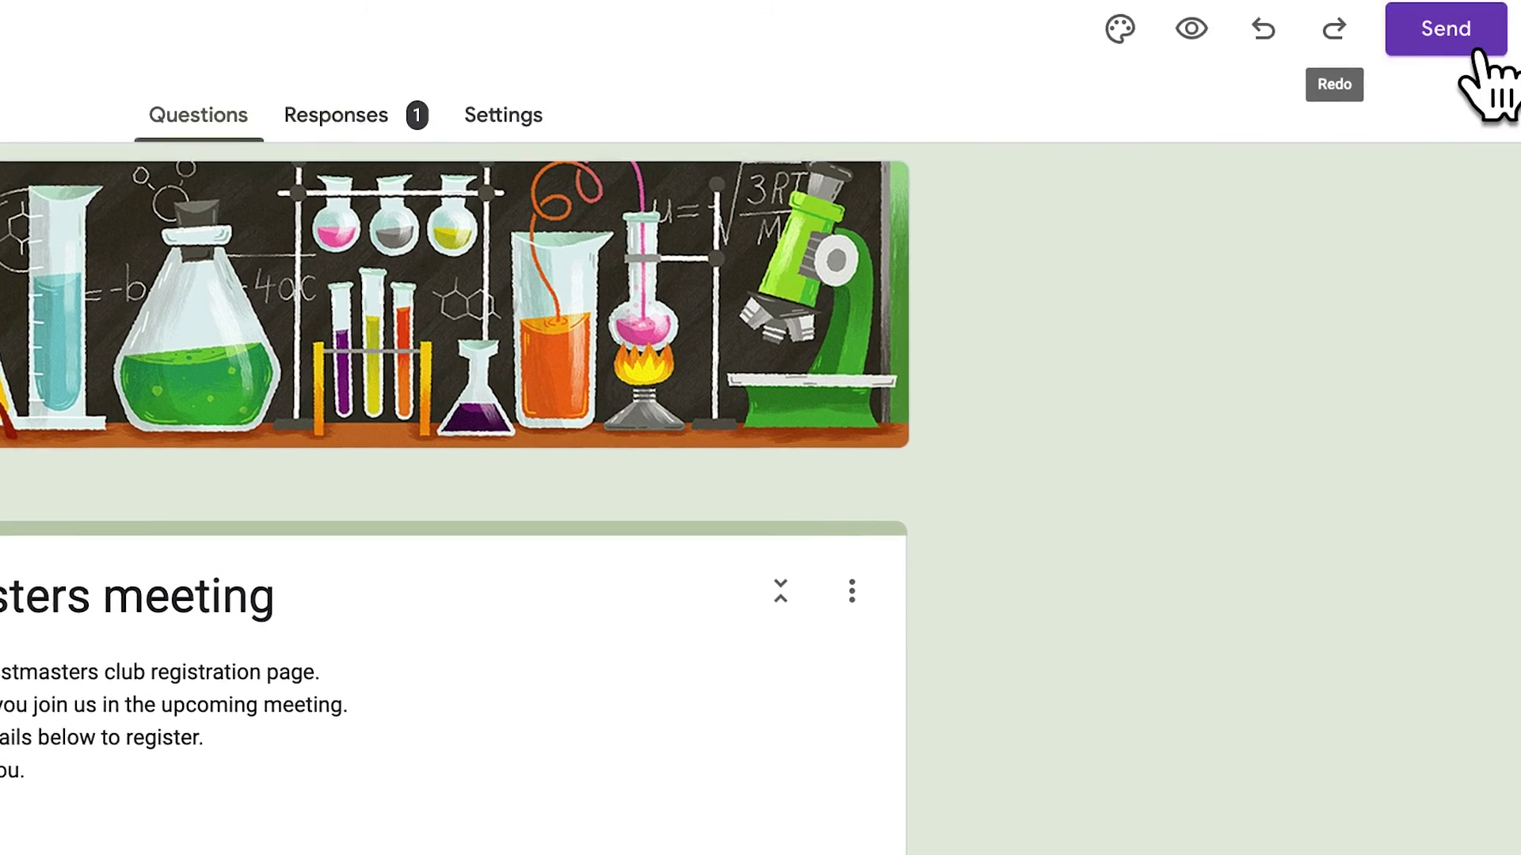
# Prepare an email invitation to the Toastmasters meeting form, adding EPIC Mentorship and Epicmentorship as recipients.
pyautogui.click(1457, 35)
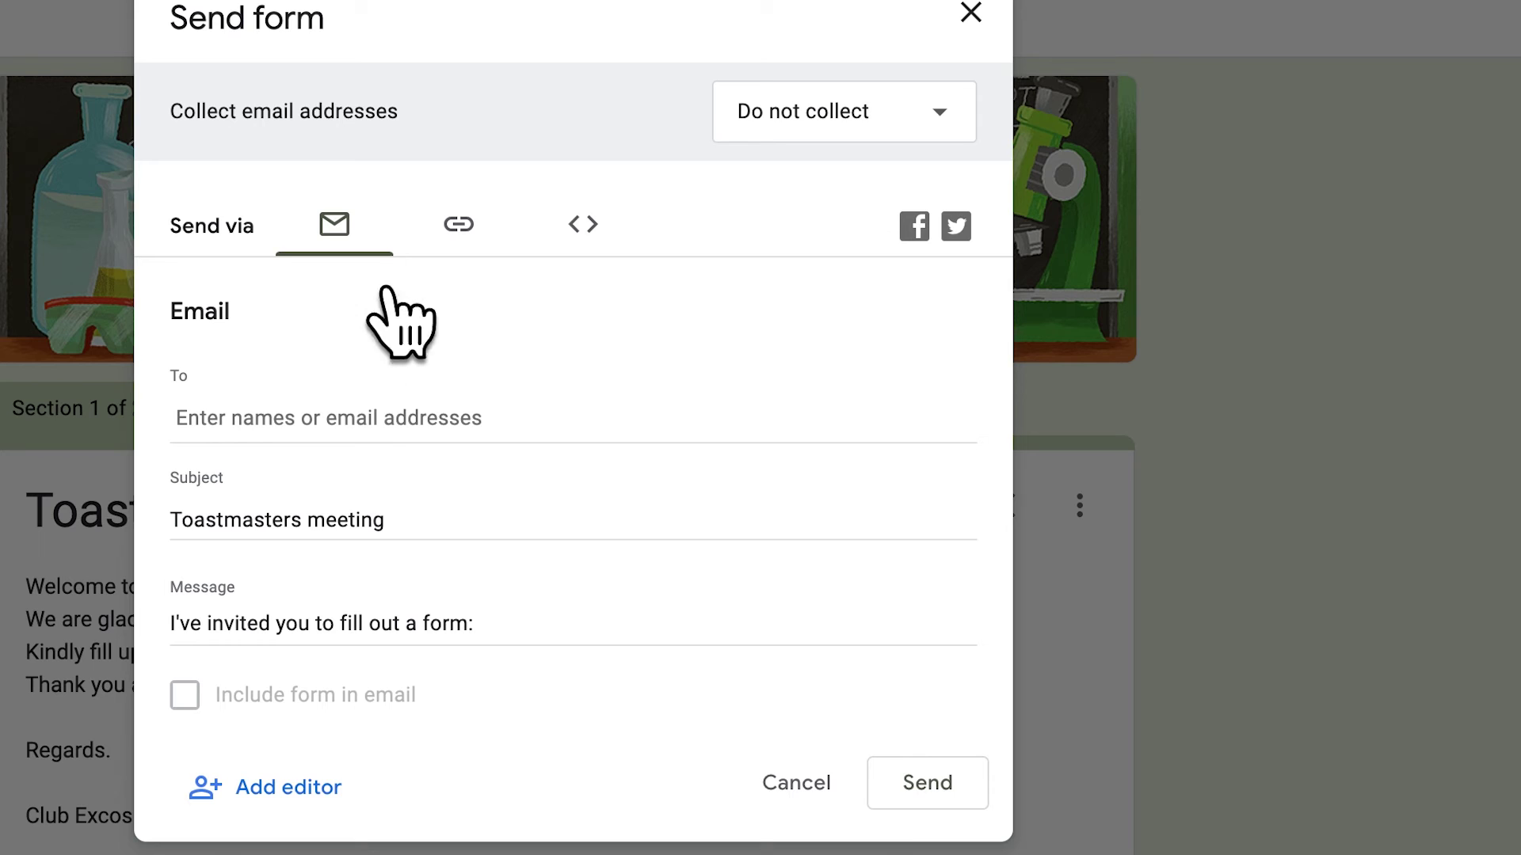
pyautogui.click(347, 438)
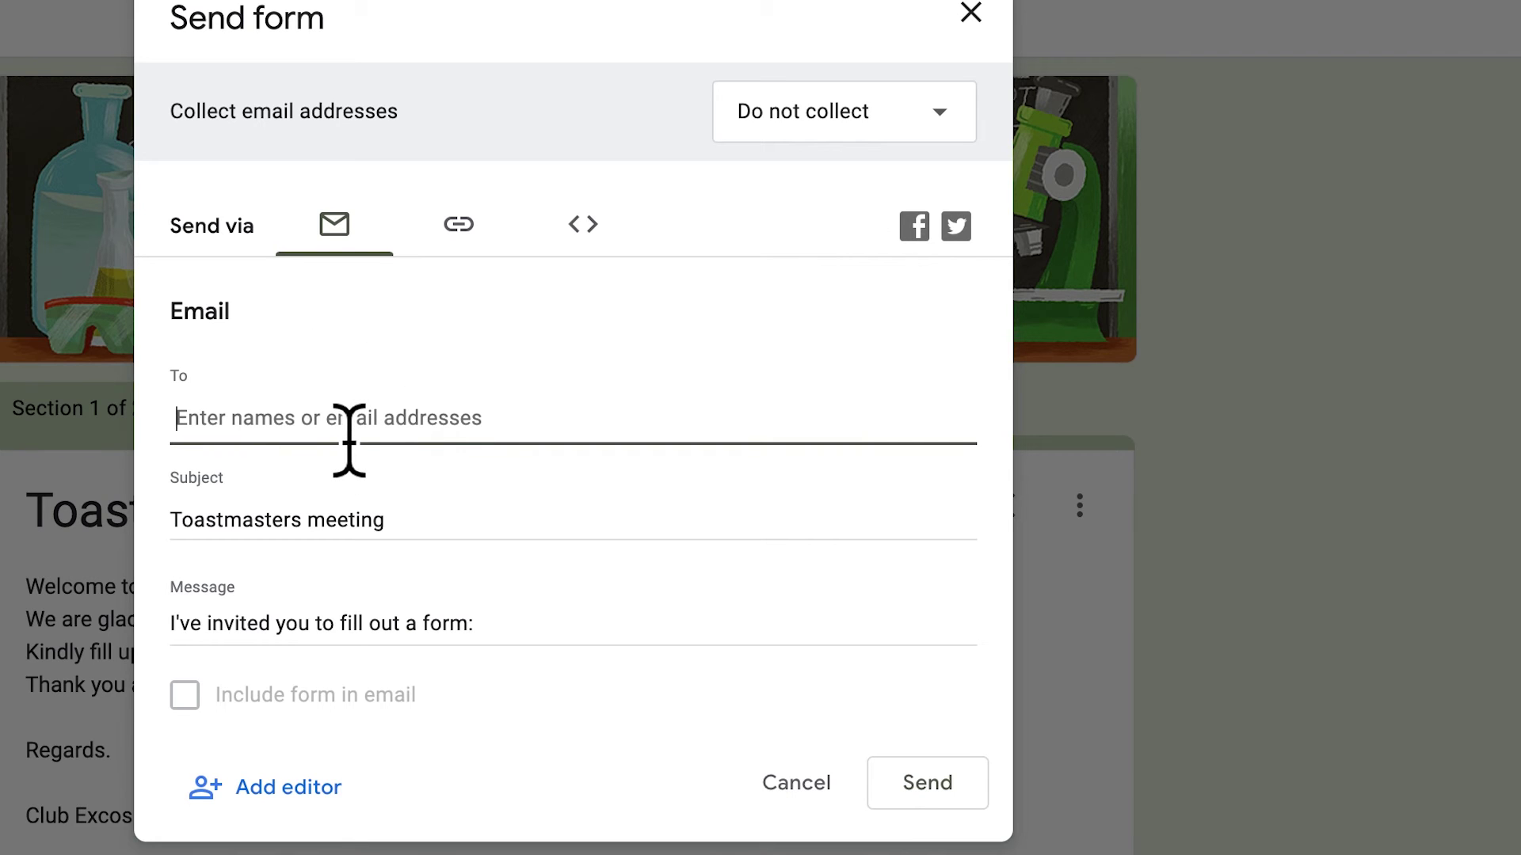
pyautogui.write('e')
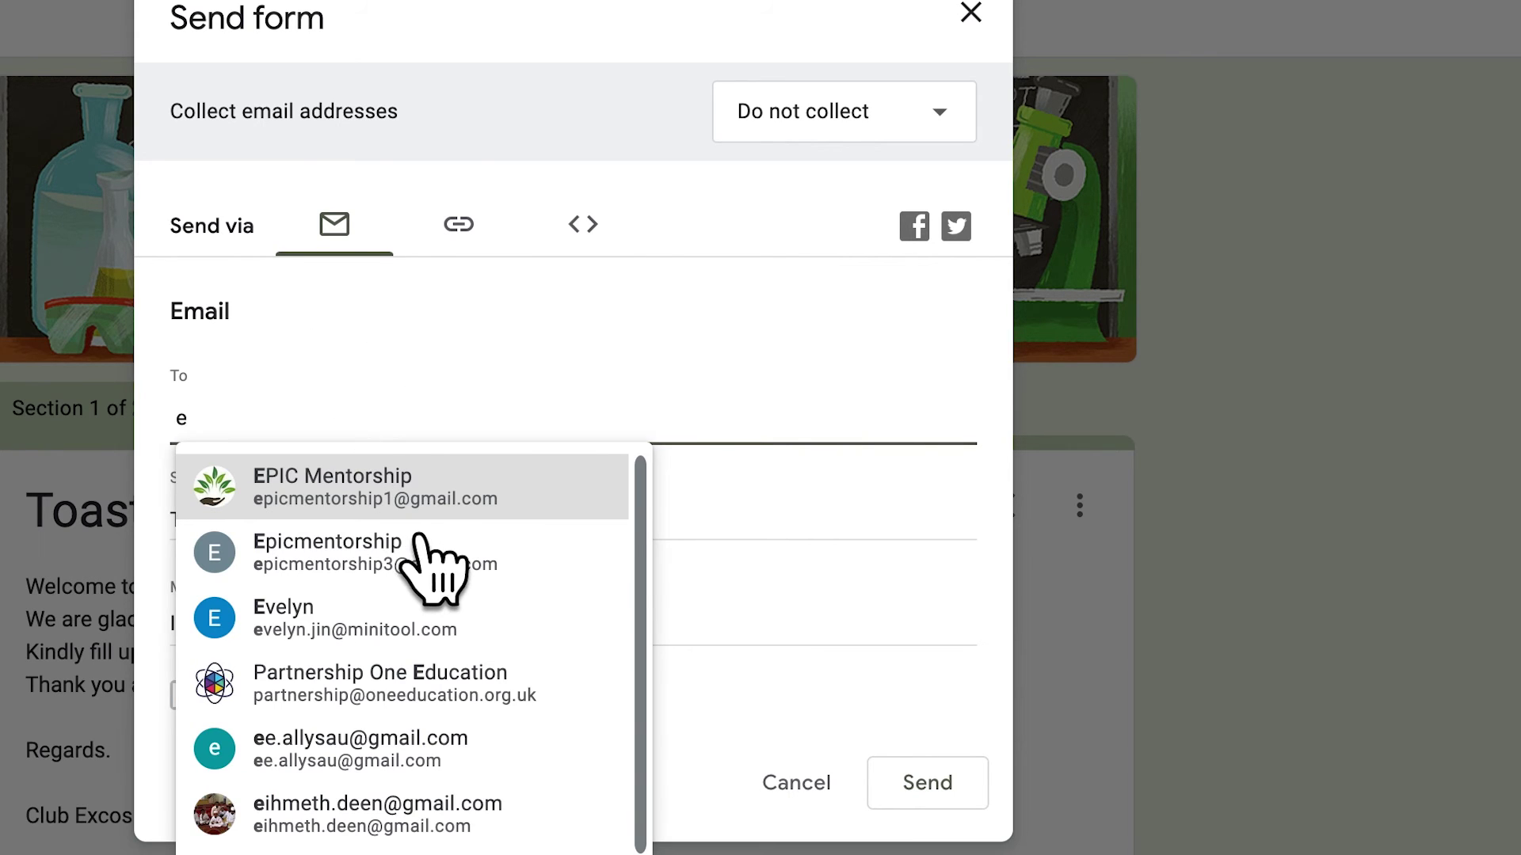
pyautogui.click(440, 511)
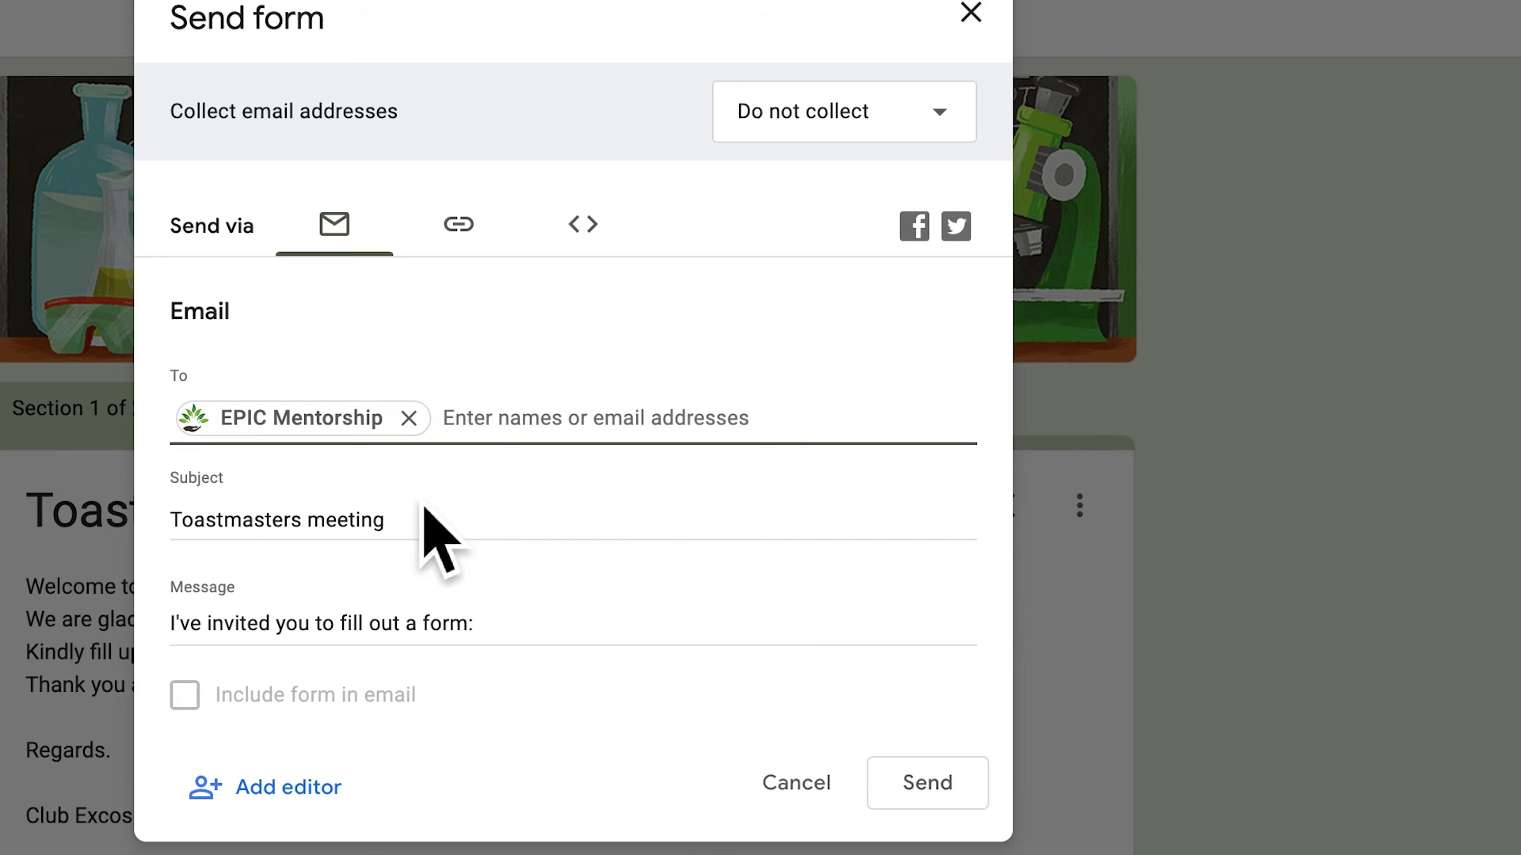
pyautogui.write('e')
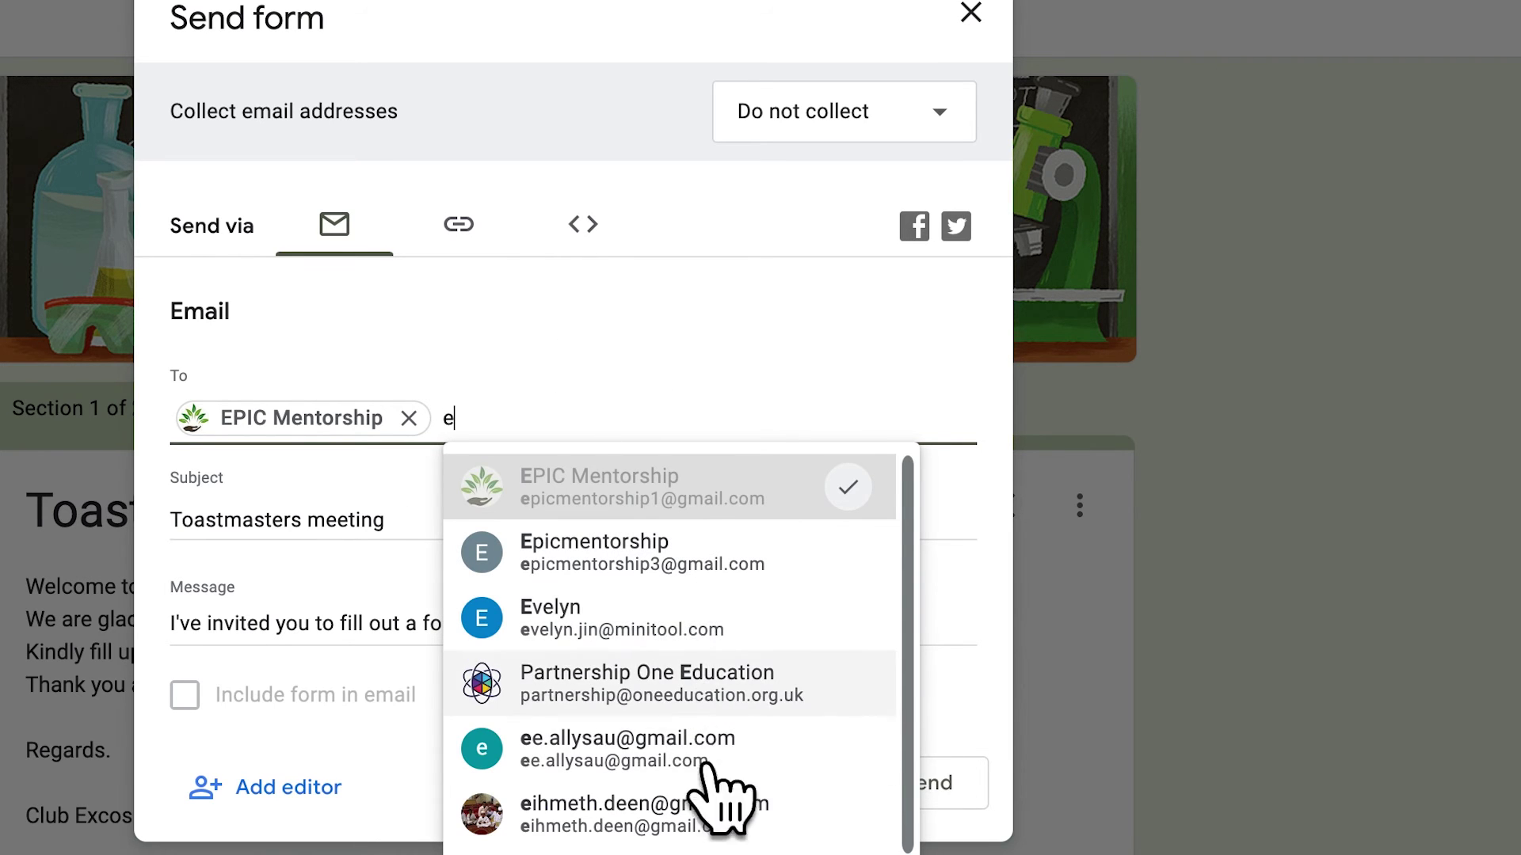
pyautogui.click(646, 424)
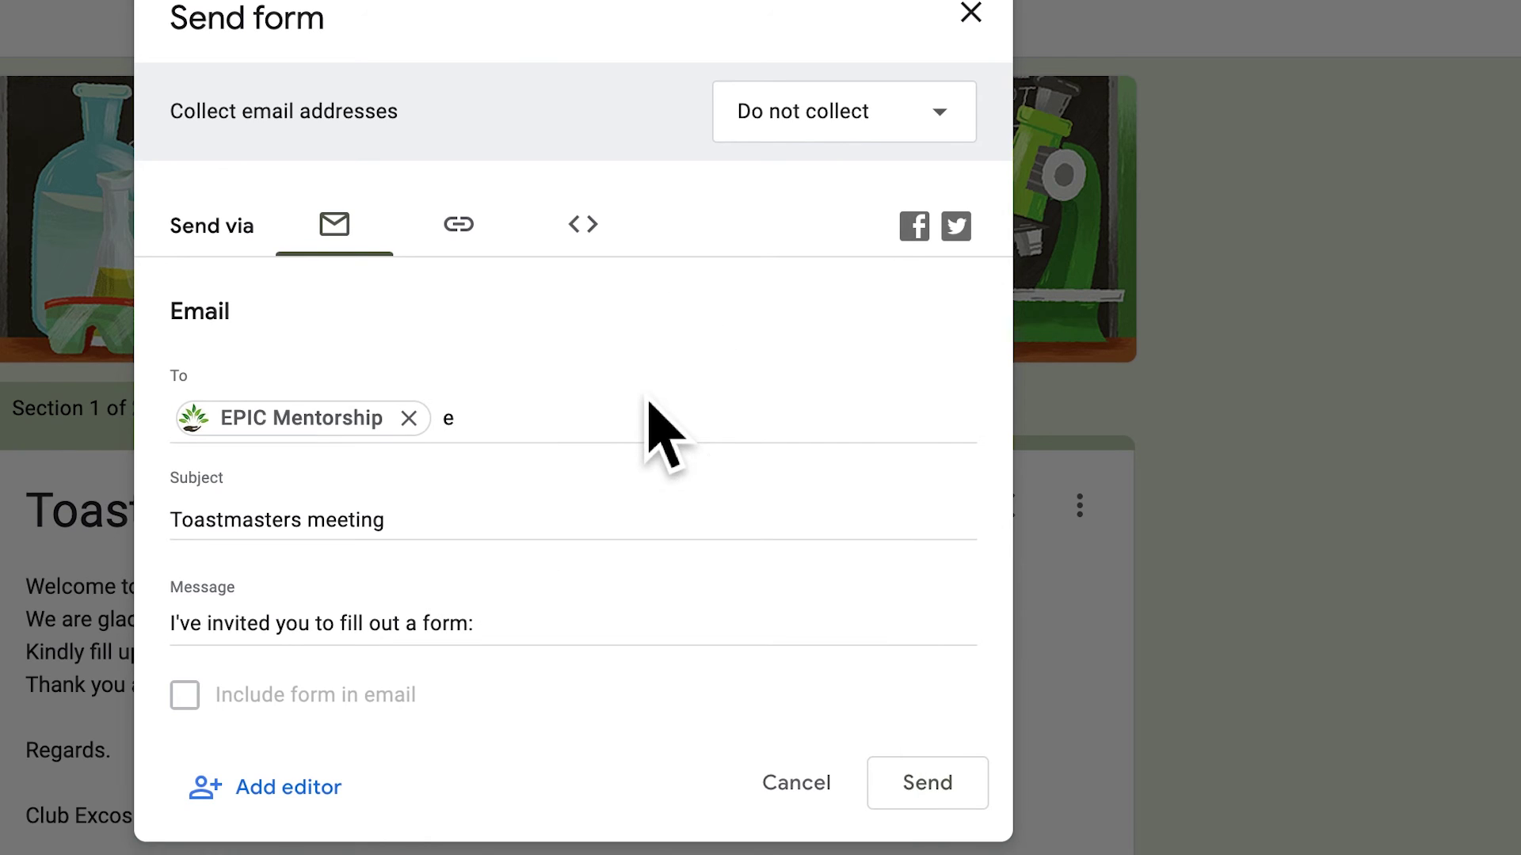
pyautogui.click(605, 431)
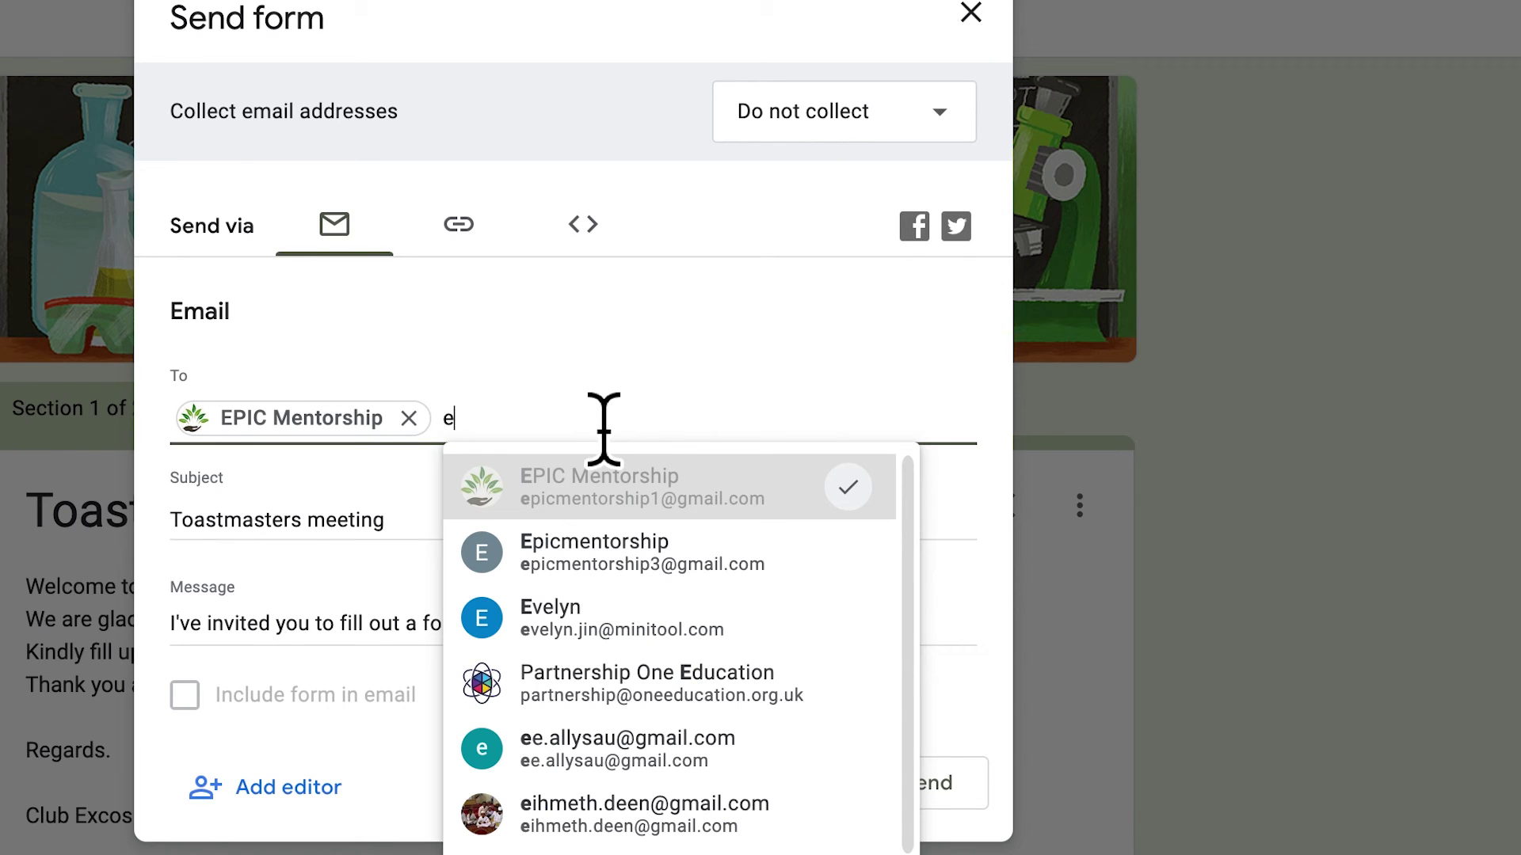
pyautogui.write('pic')
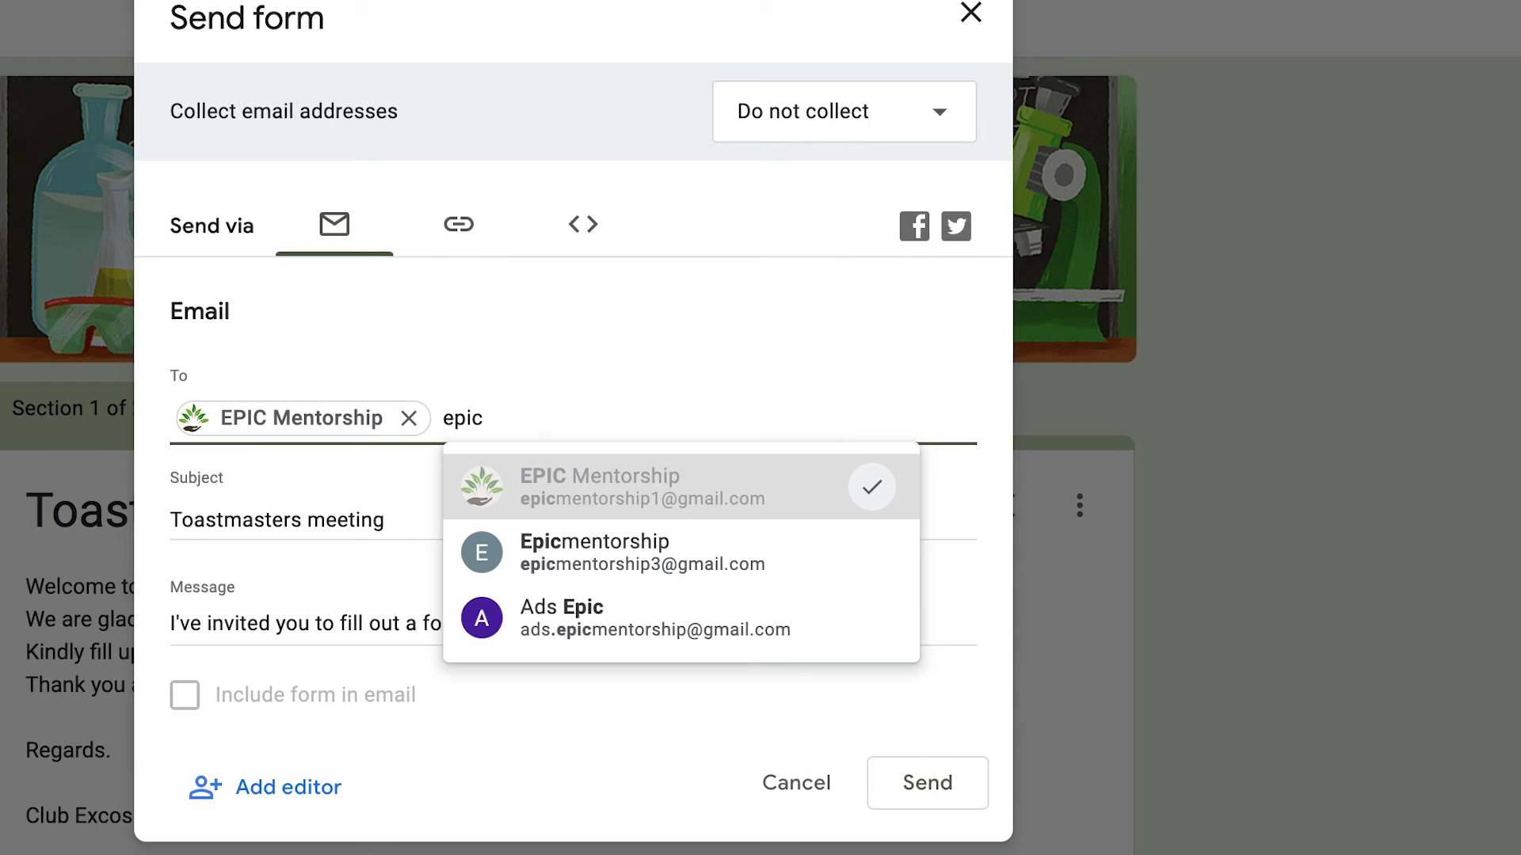
pyautogui.click(733, 564)
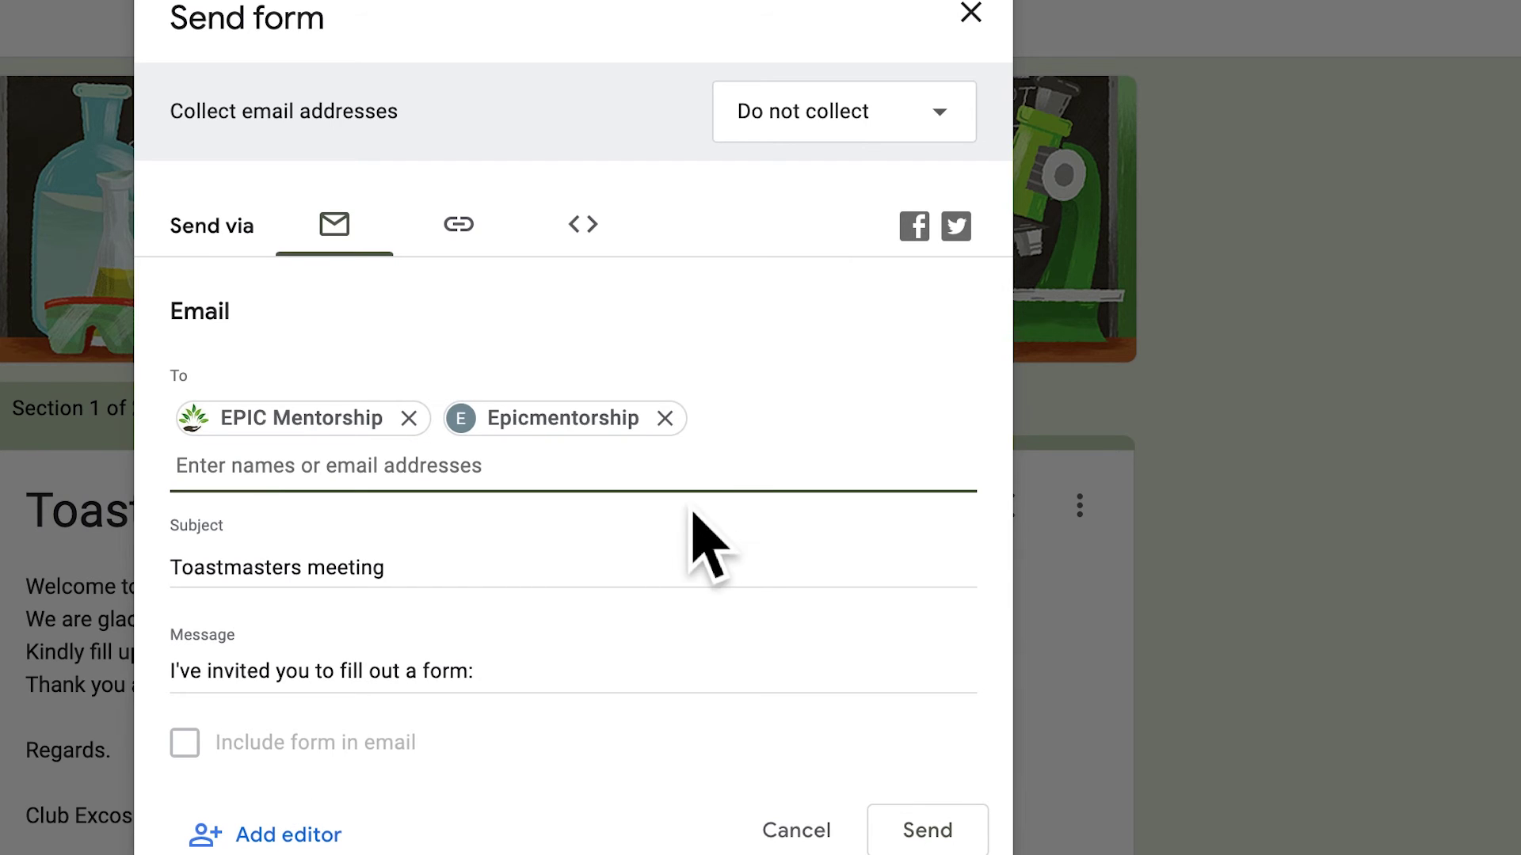
pyautogui.click(544, 587)
pyautogui.click(589, 695)
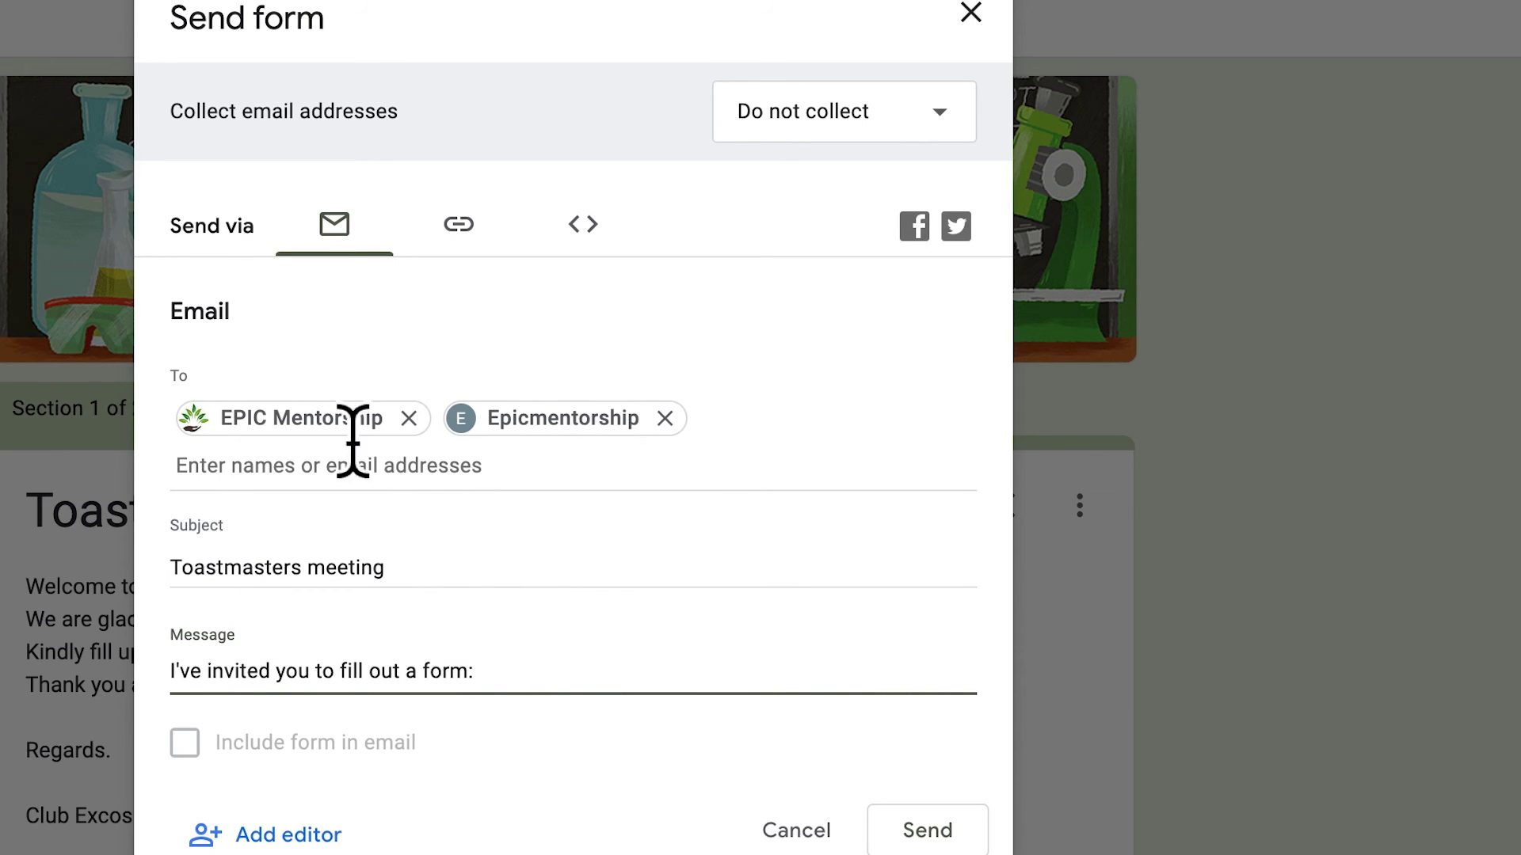
# Examine the shortened link, HTML embedding and email address collection options for sending the form, and close the dialog.
pyautogui.click(487, 246)
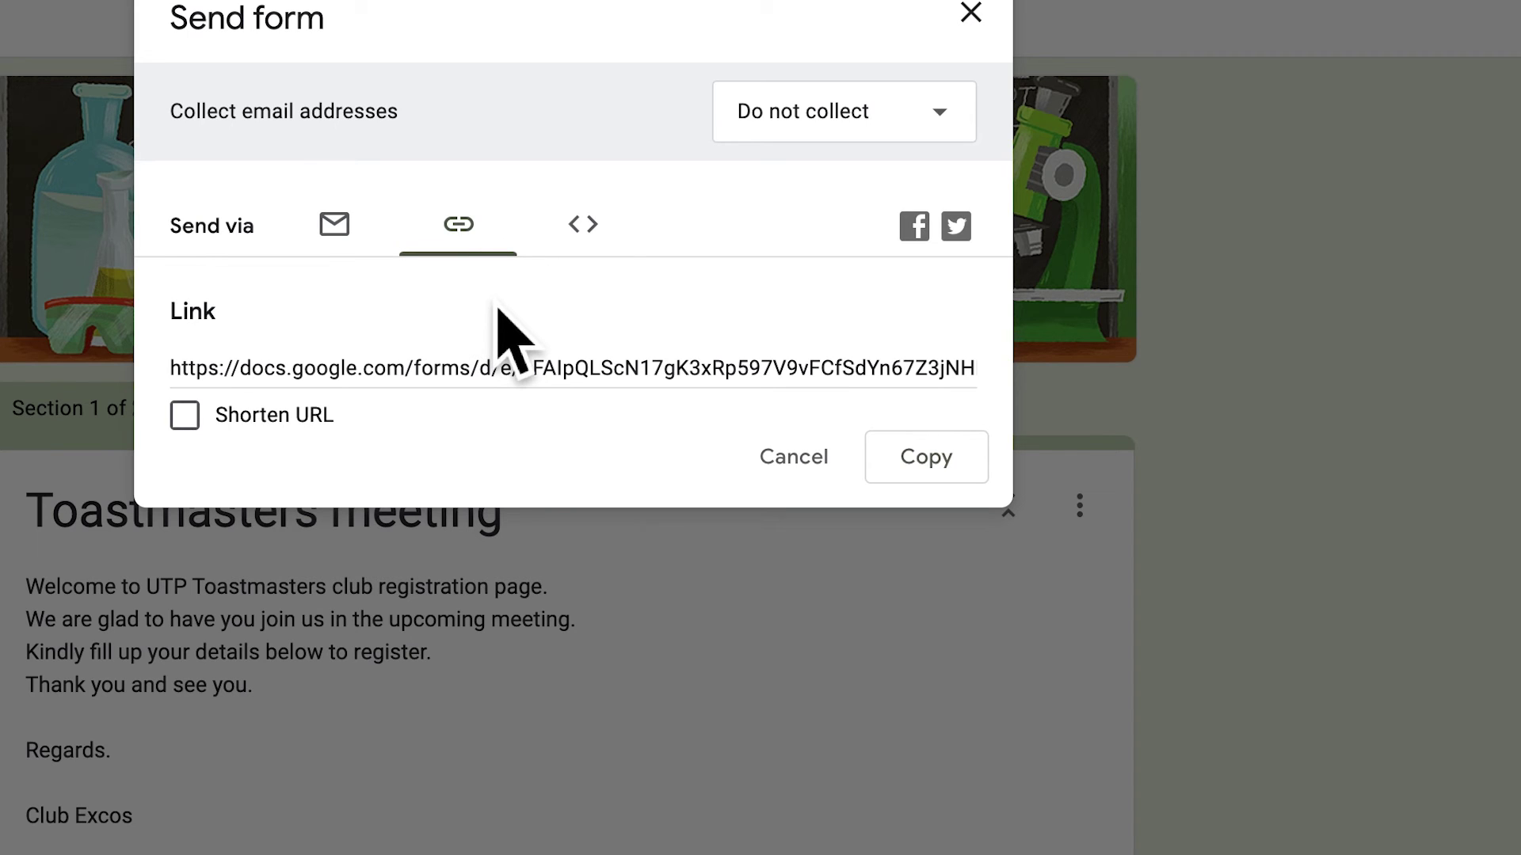
pyautogui.click(238, 415)
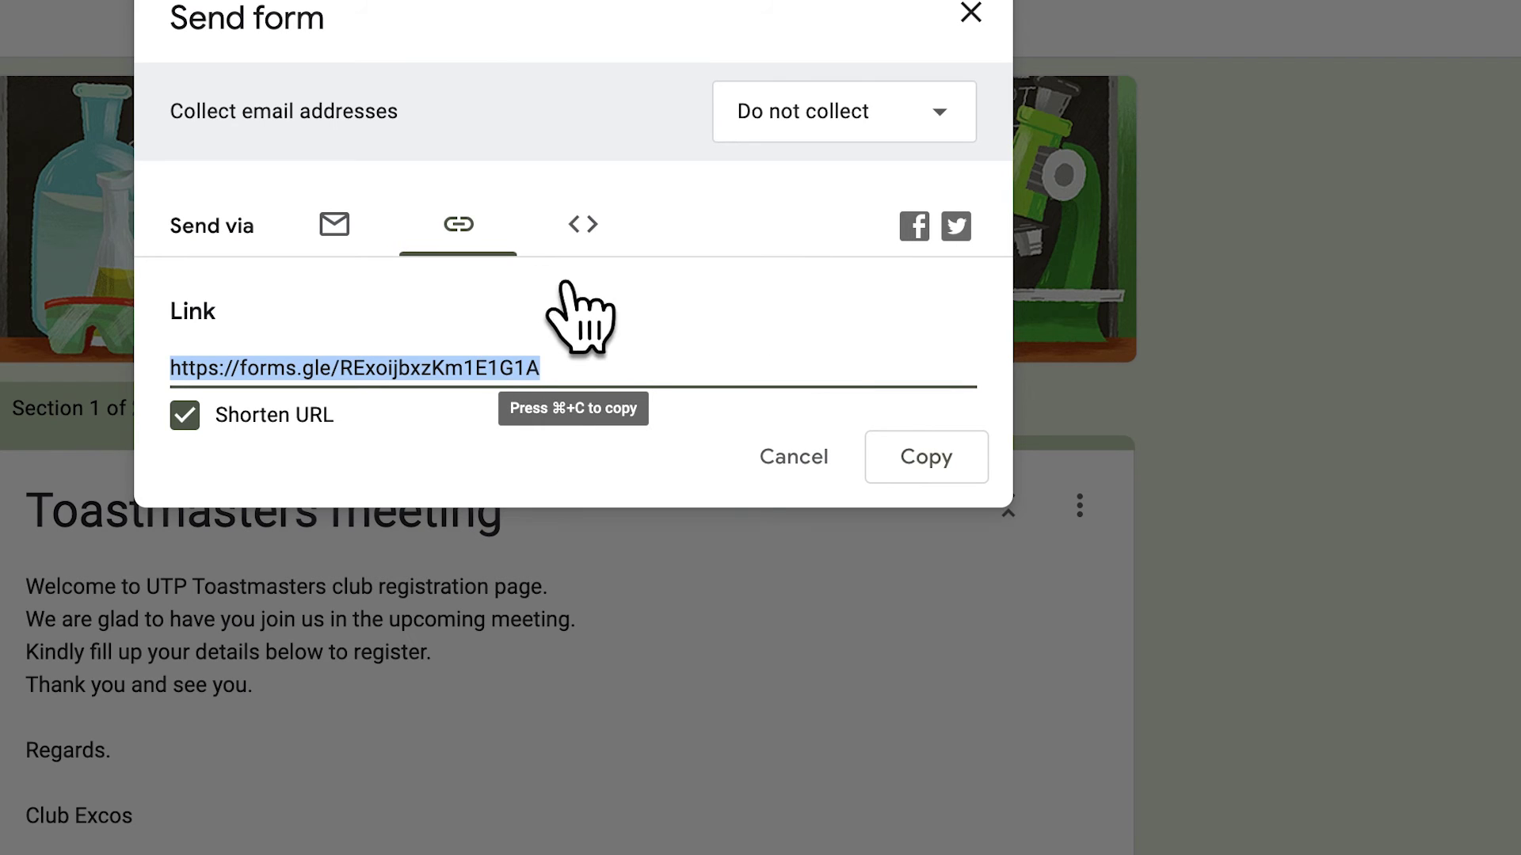
pyautogui.click(624, 242)
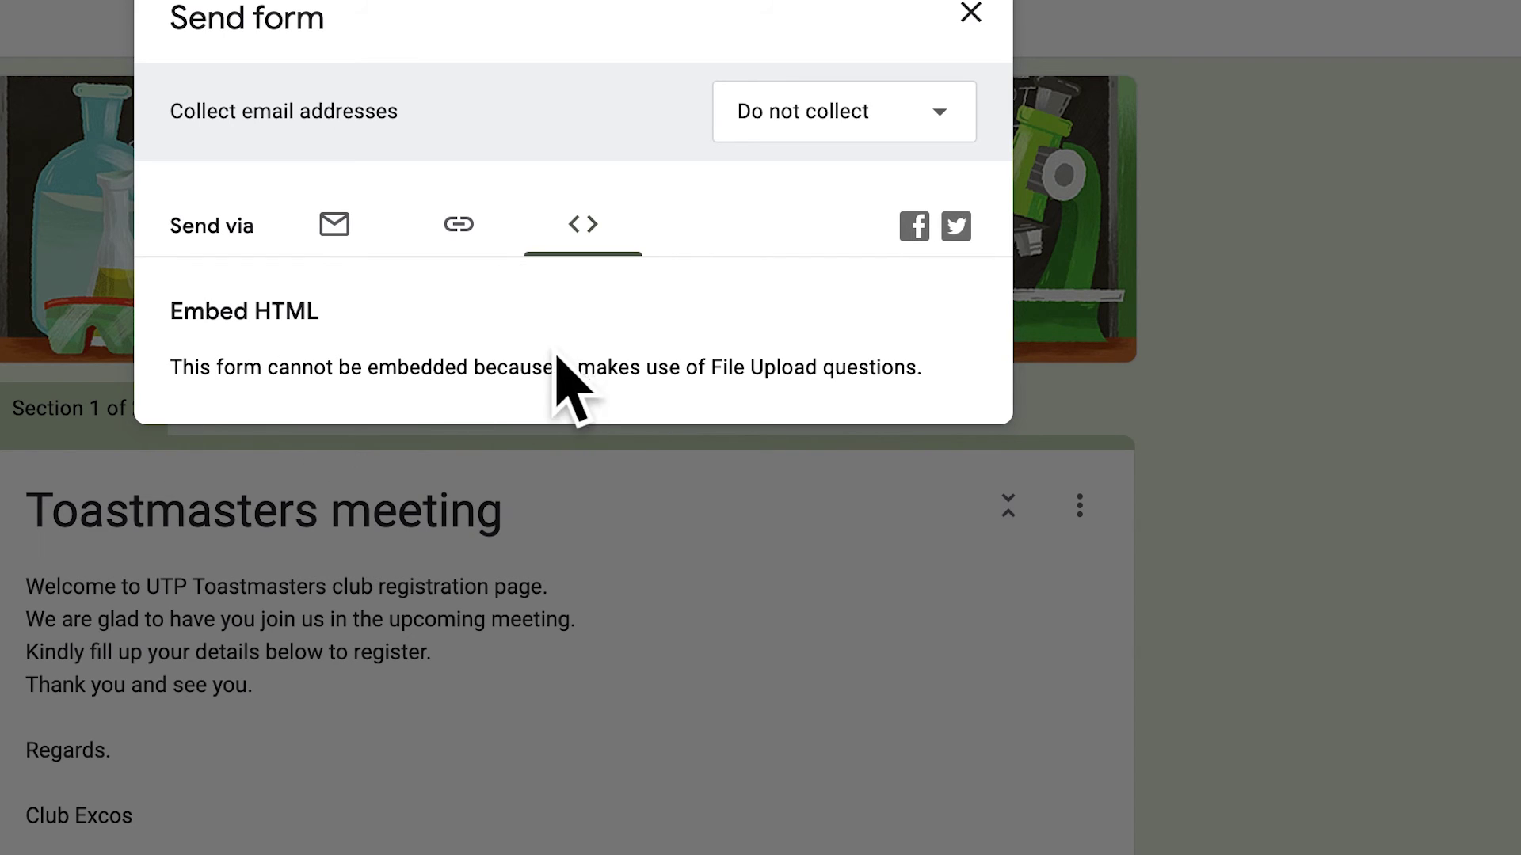
pyautogui.click(824, 131)
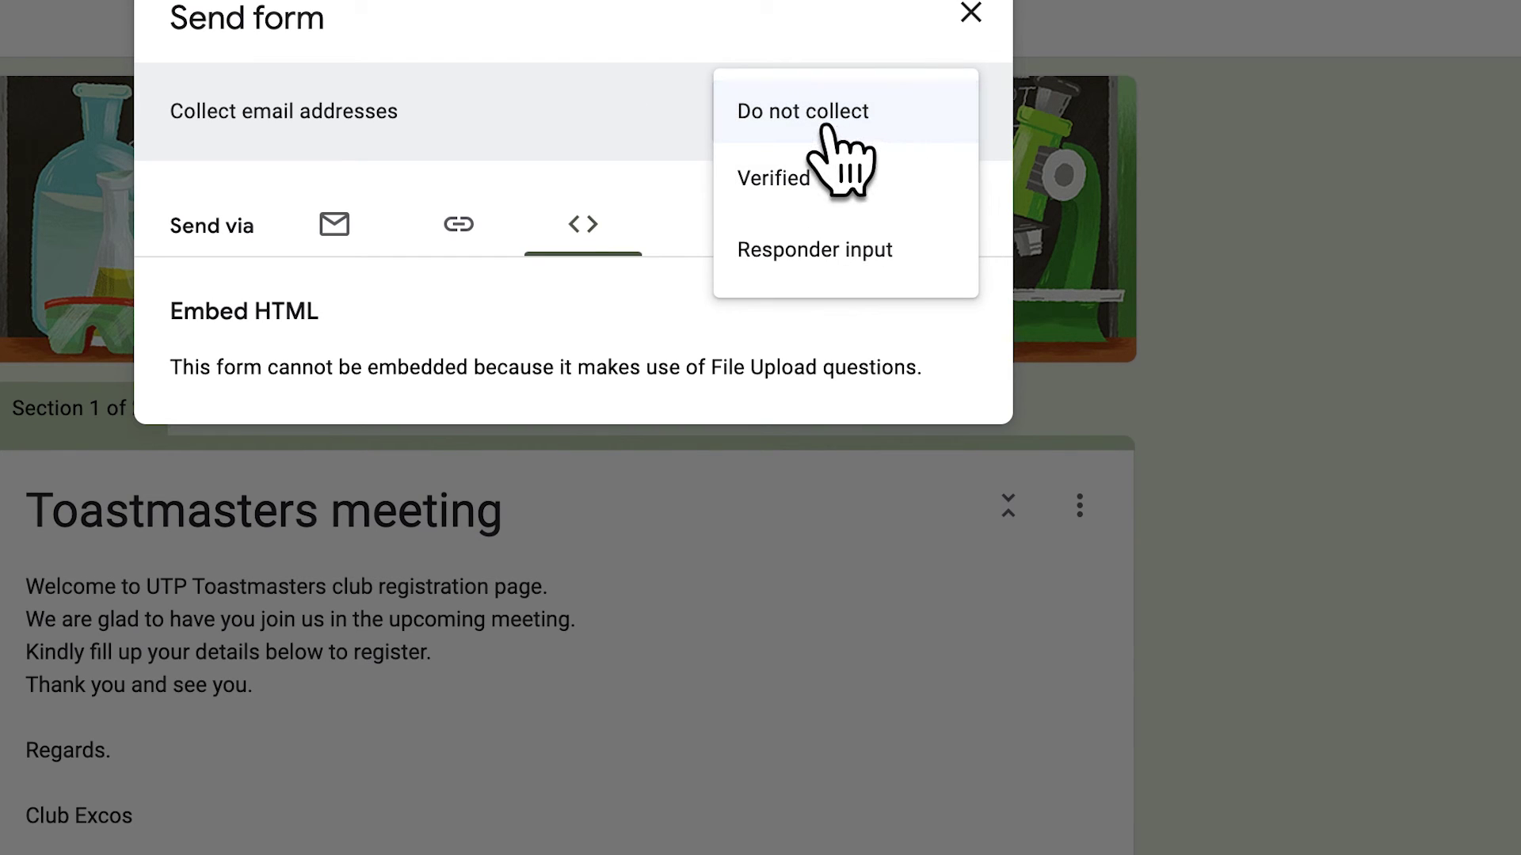
pyautogui.click(617, 81)
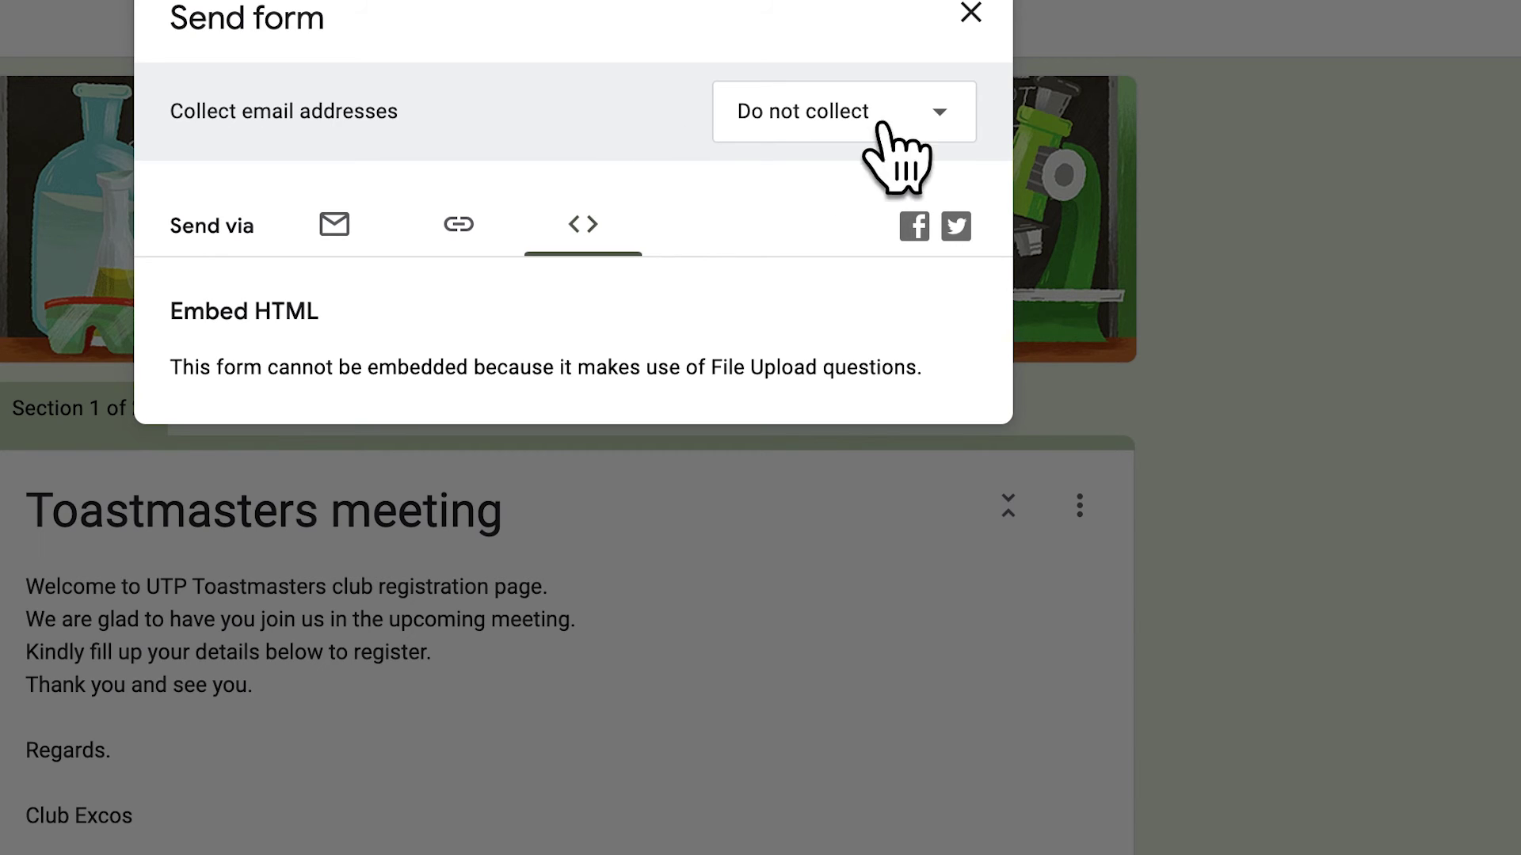
pyautogui.click(340, 238)
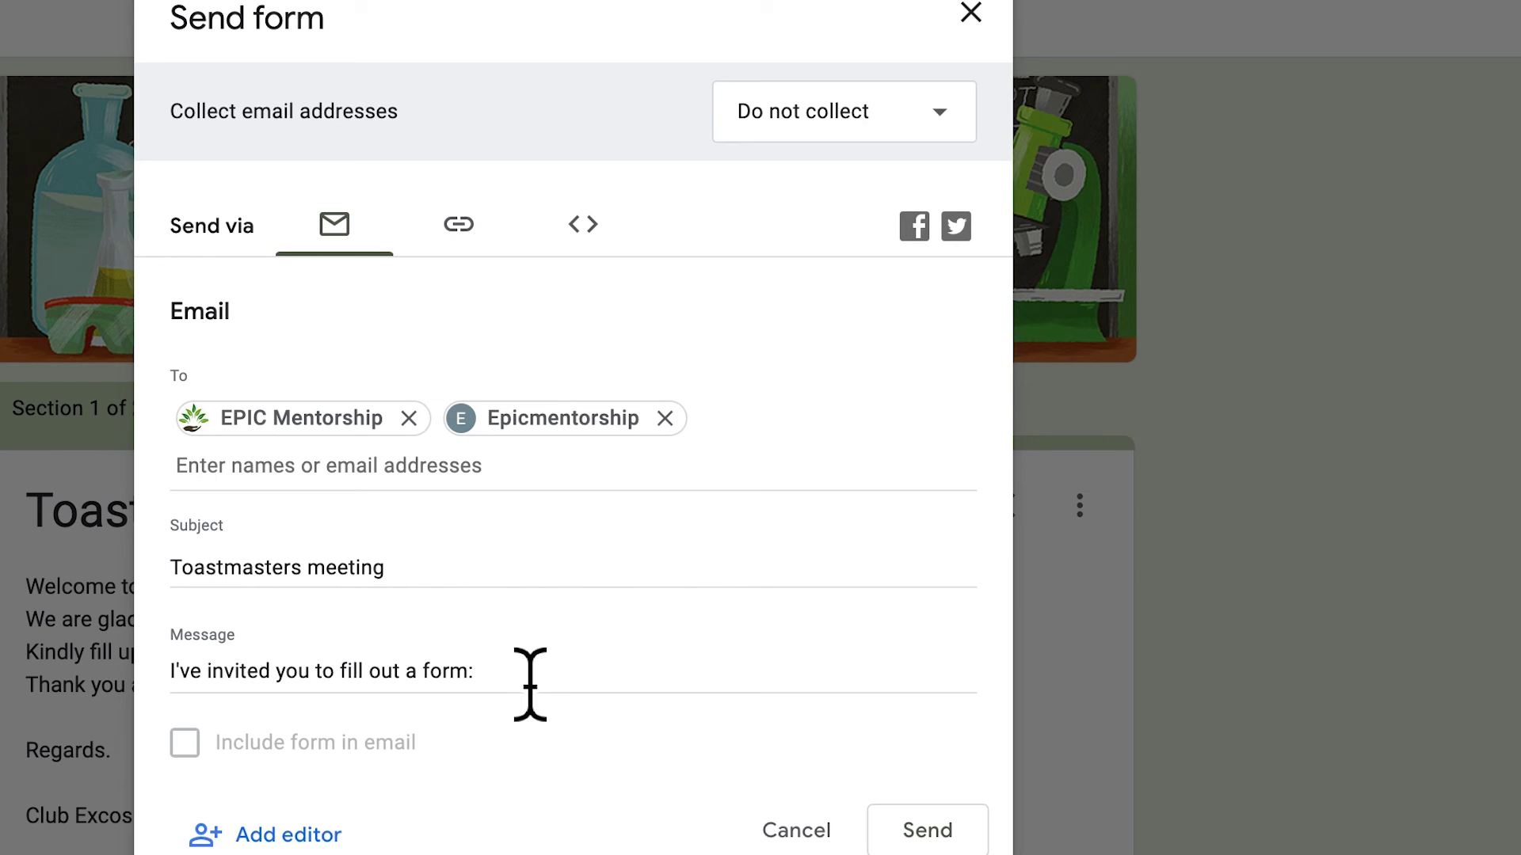
pyautogui.click(975, 13)
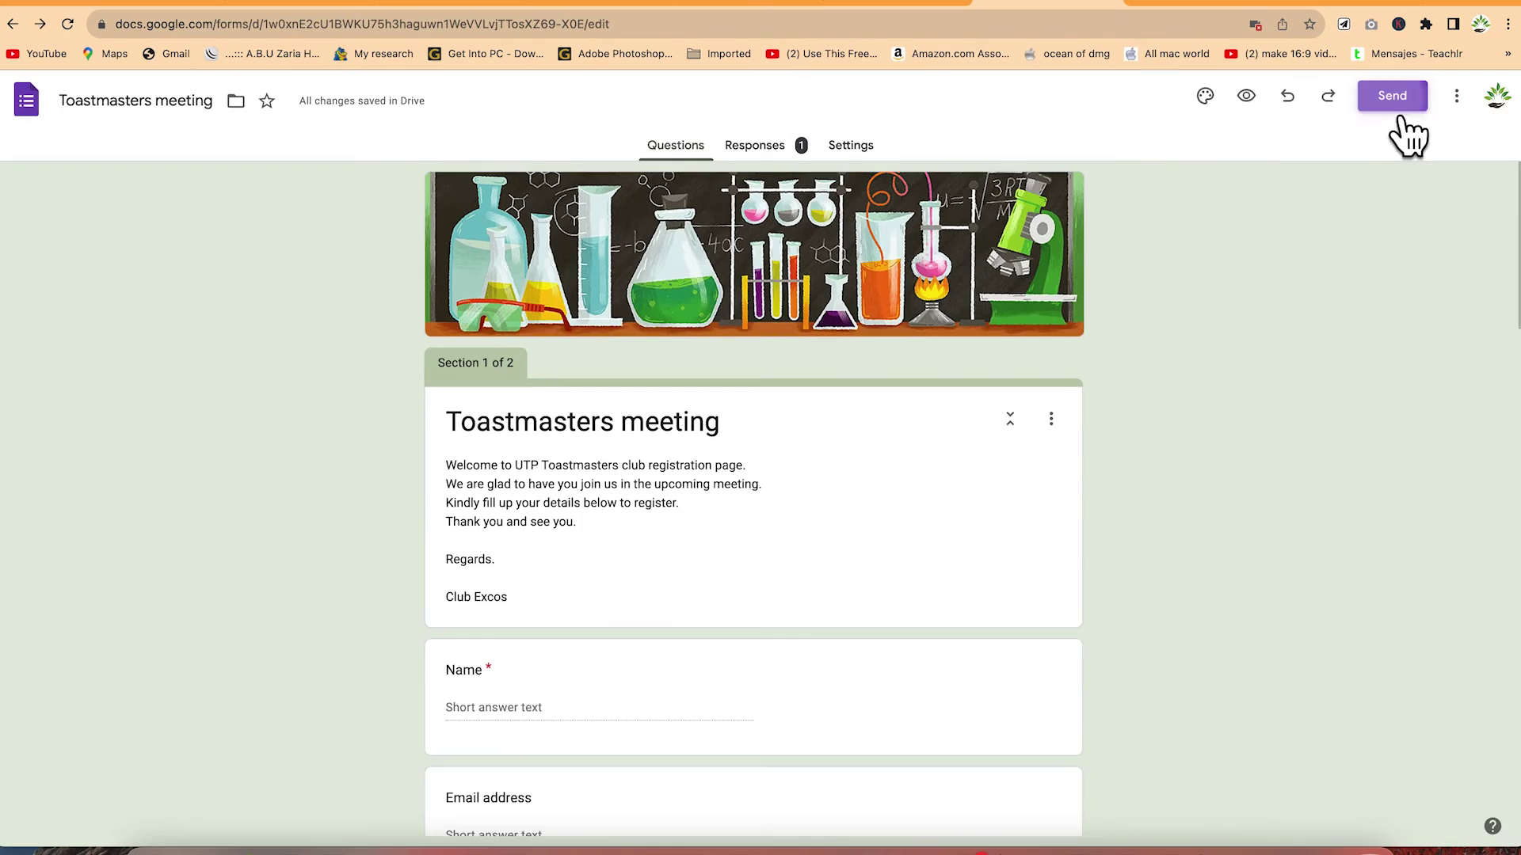
# Generate a shortened link for the Toastmasters meeting form and copy it to the clipboard.
pyautogui.click(1398, 115)
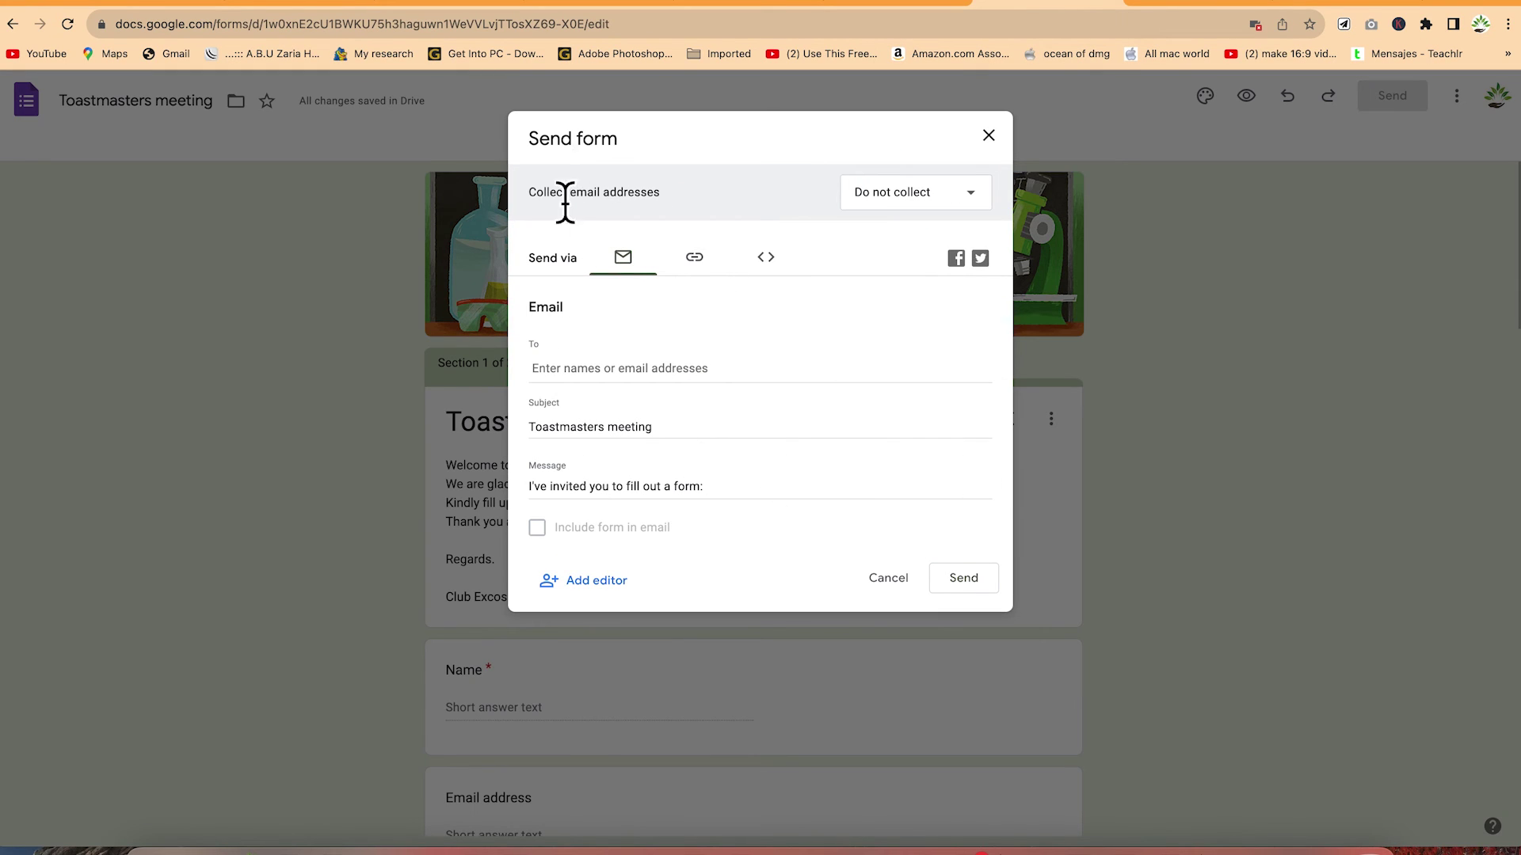
pyautogui.click(695, 257)
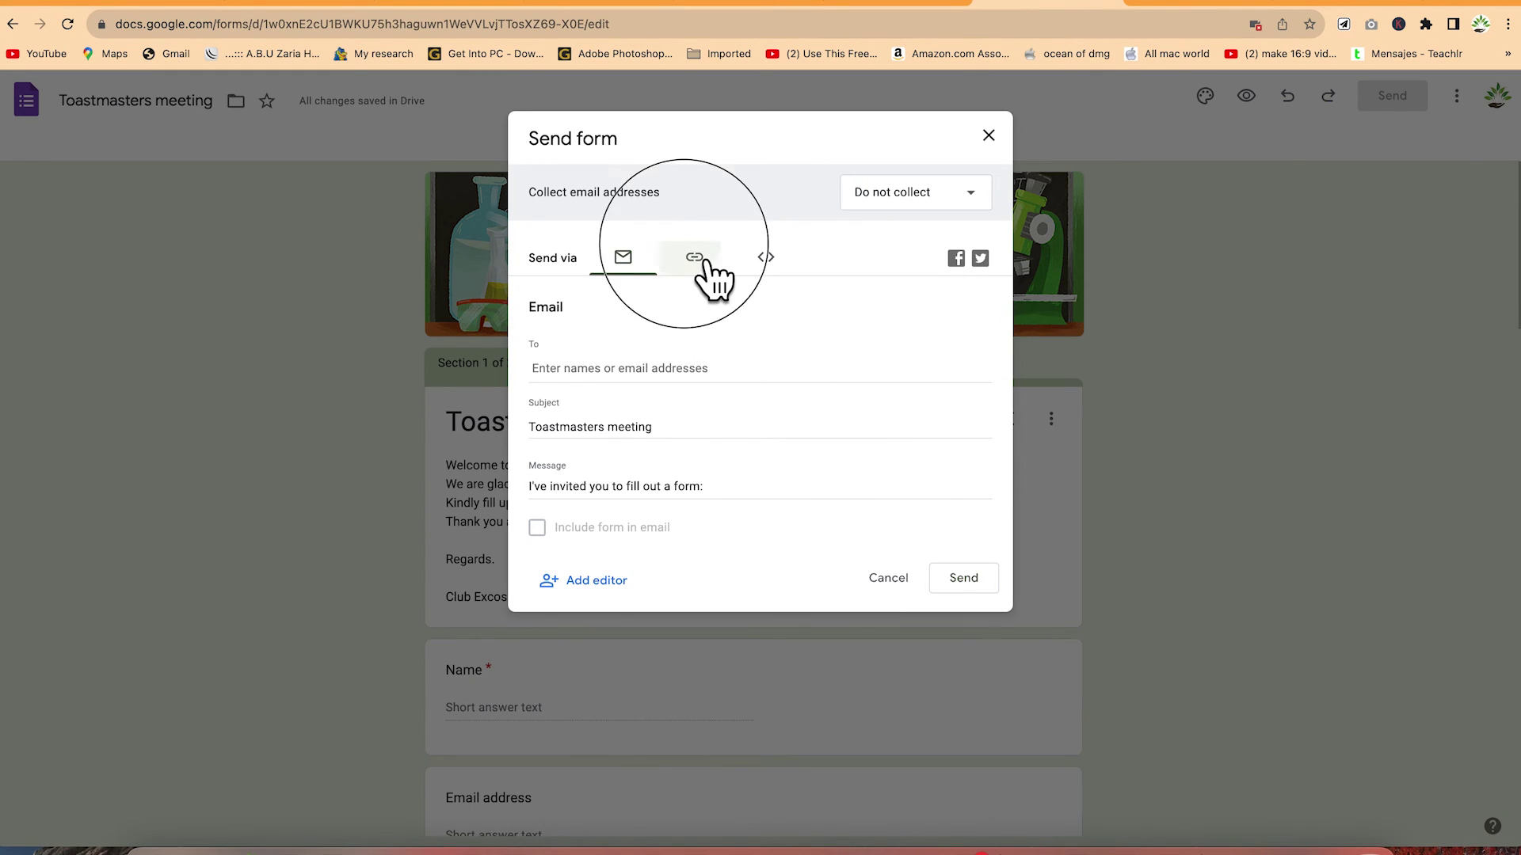
pyautogui.click(570, 366)
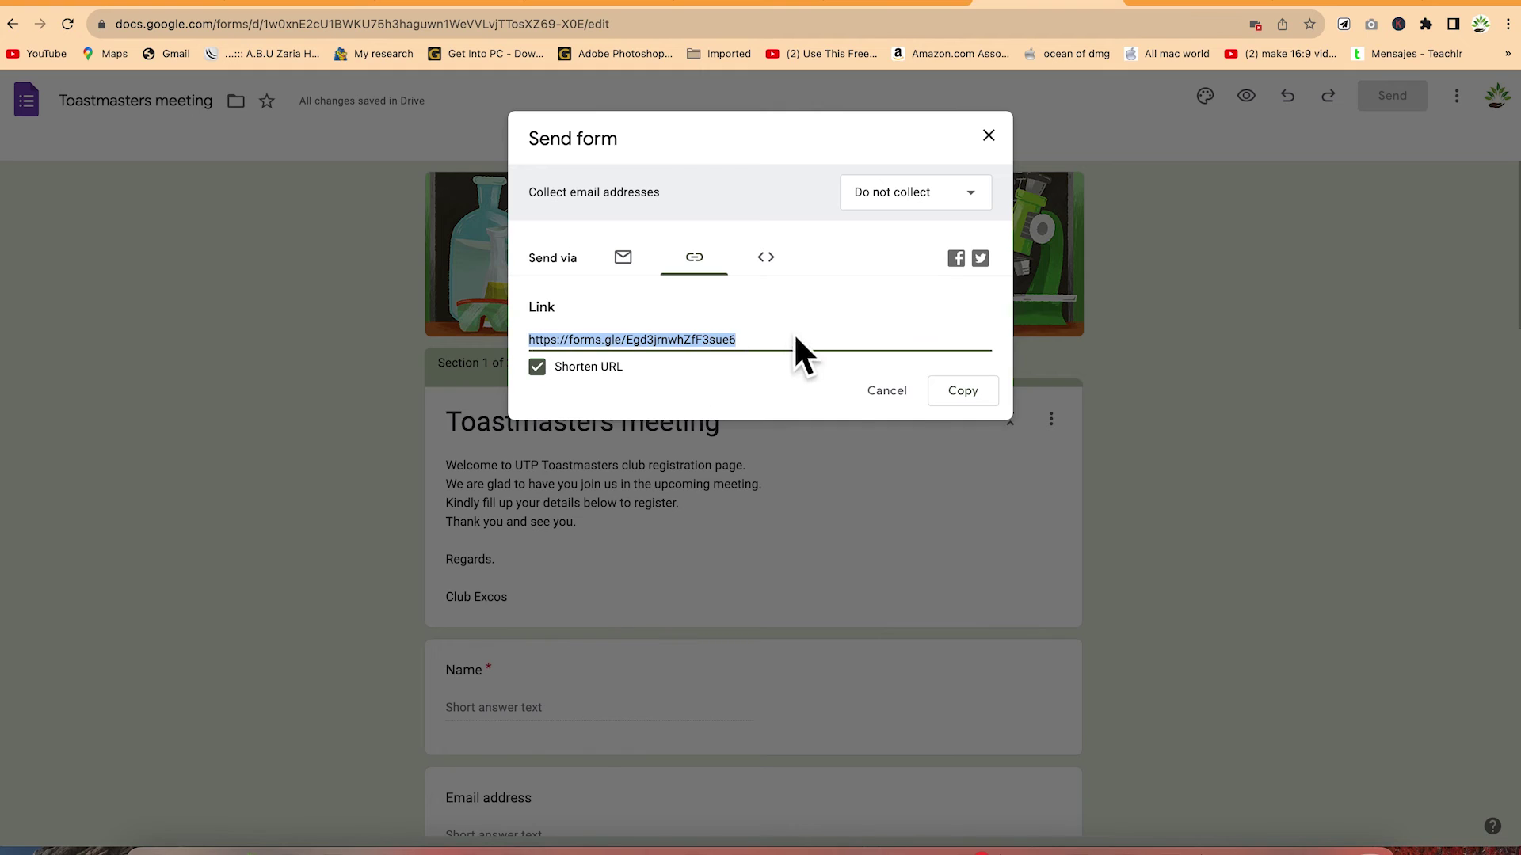
pyautogui.click(990, 398)
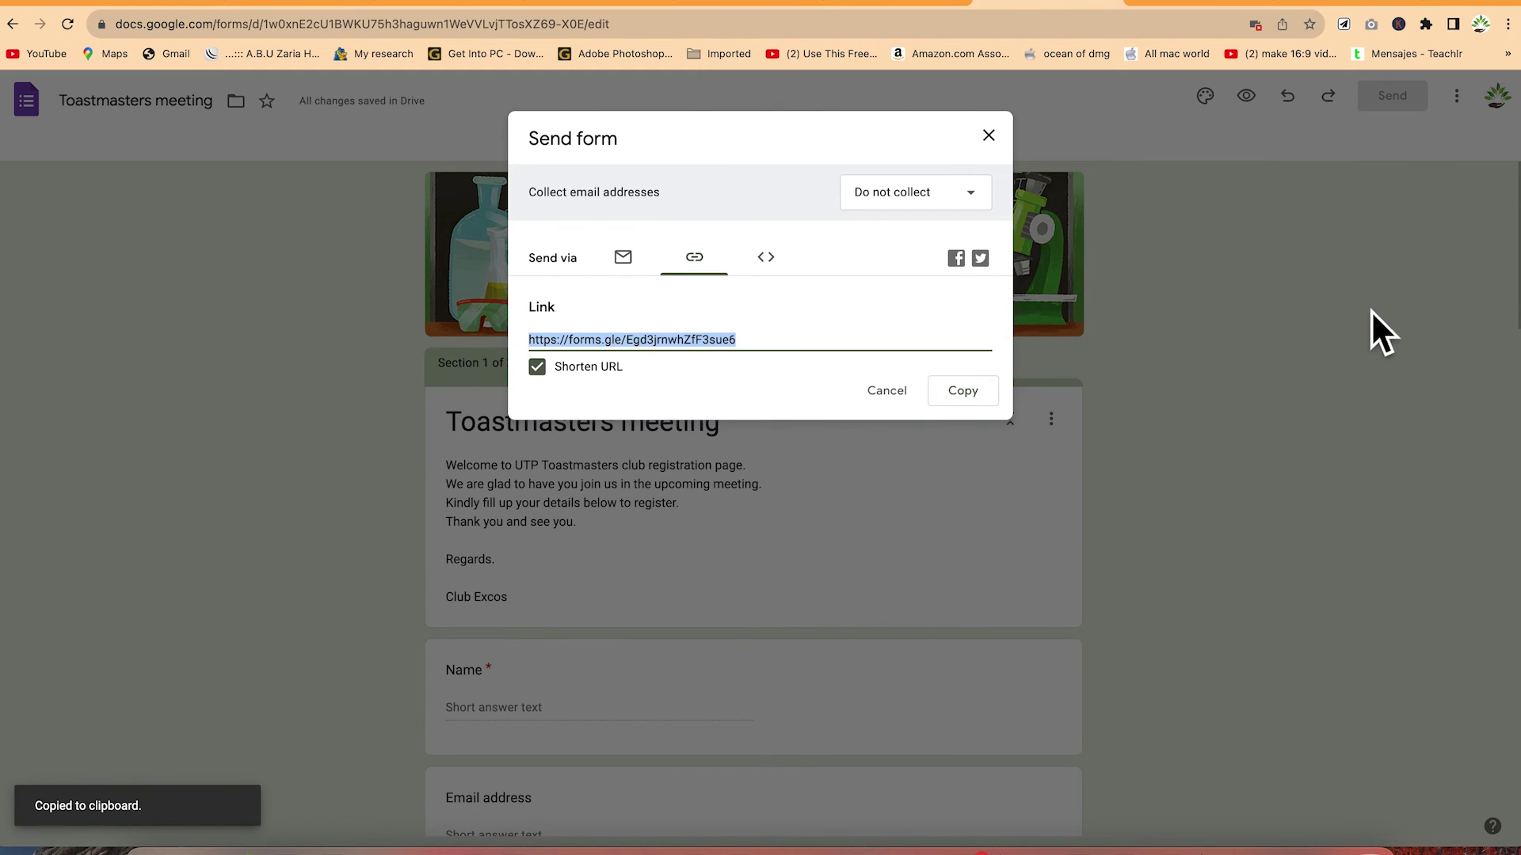
# Open the copied form link in a new browser tab and look through the respondent's view of the form.
pyautogui.click(1465, 4)
pyautogui.press('super+v')
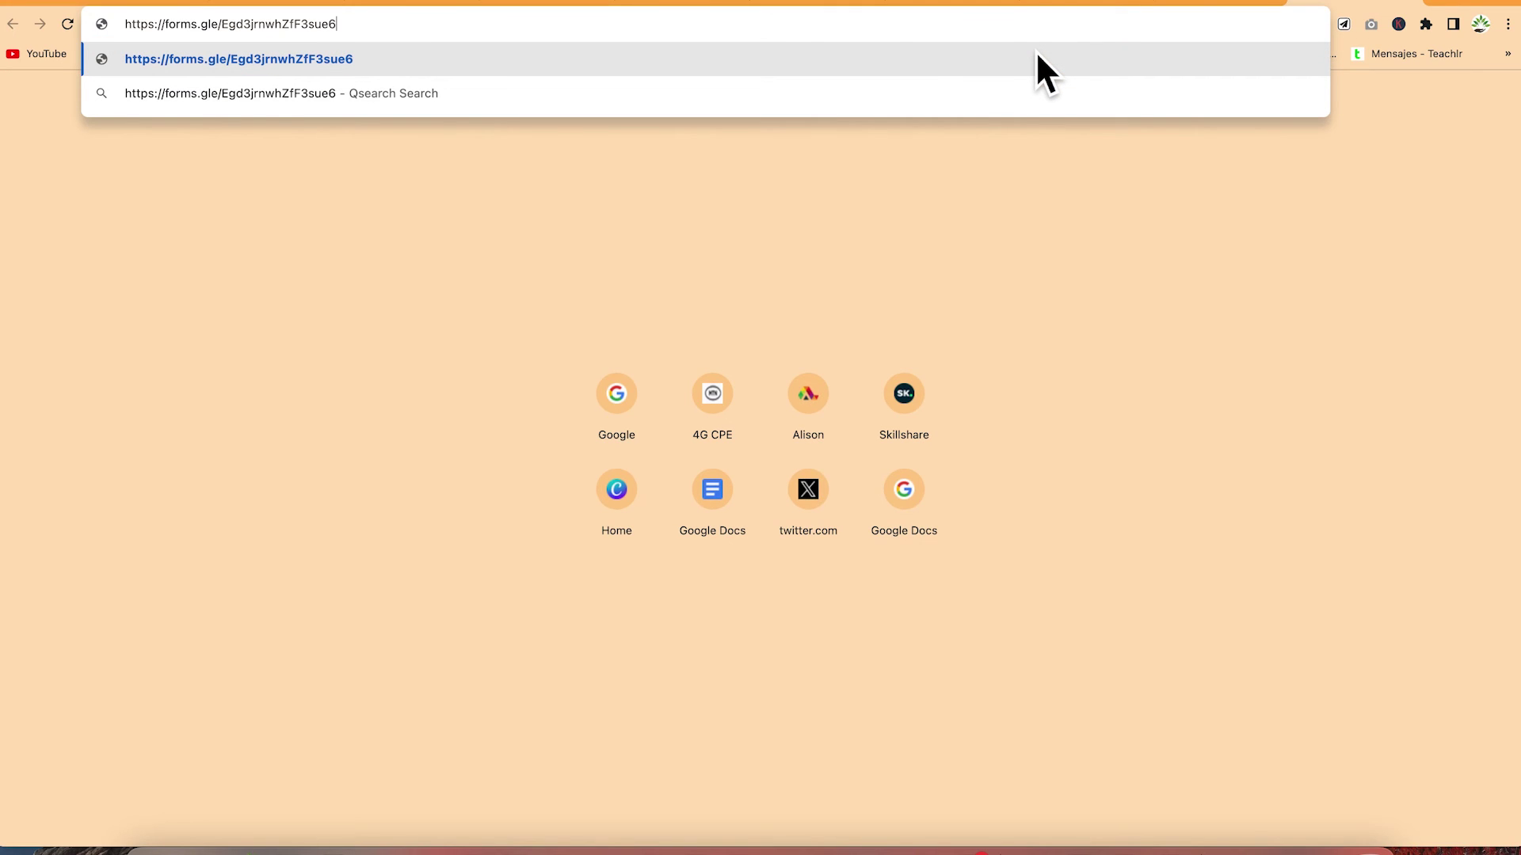
pyautogui.press('Return')
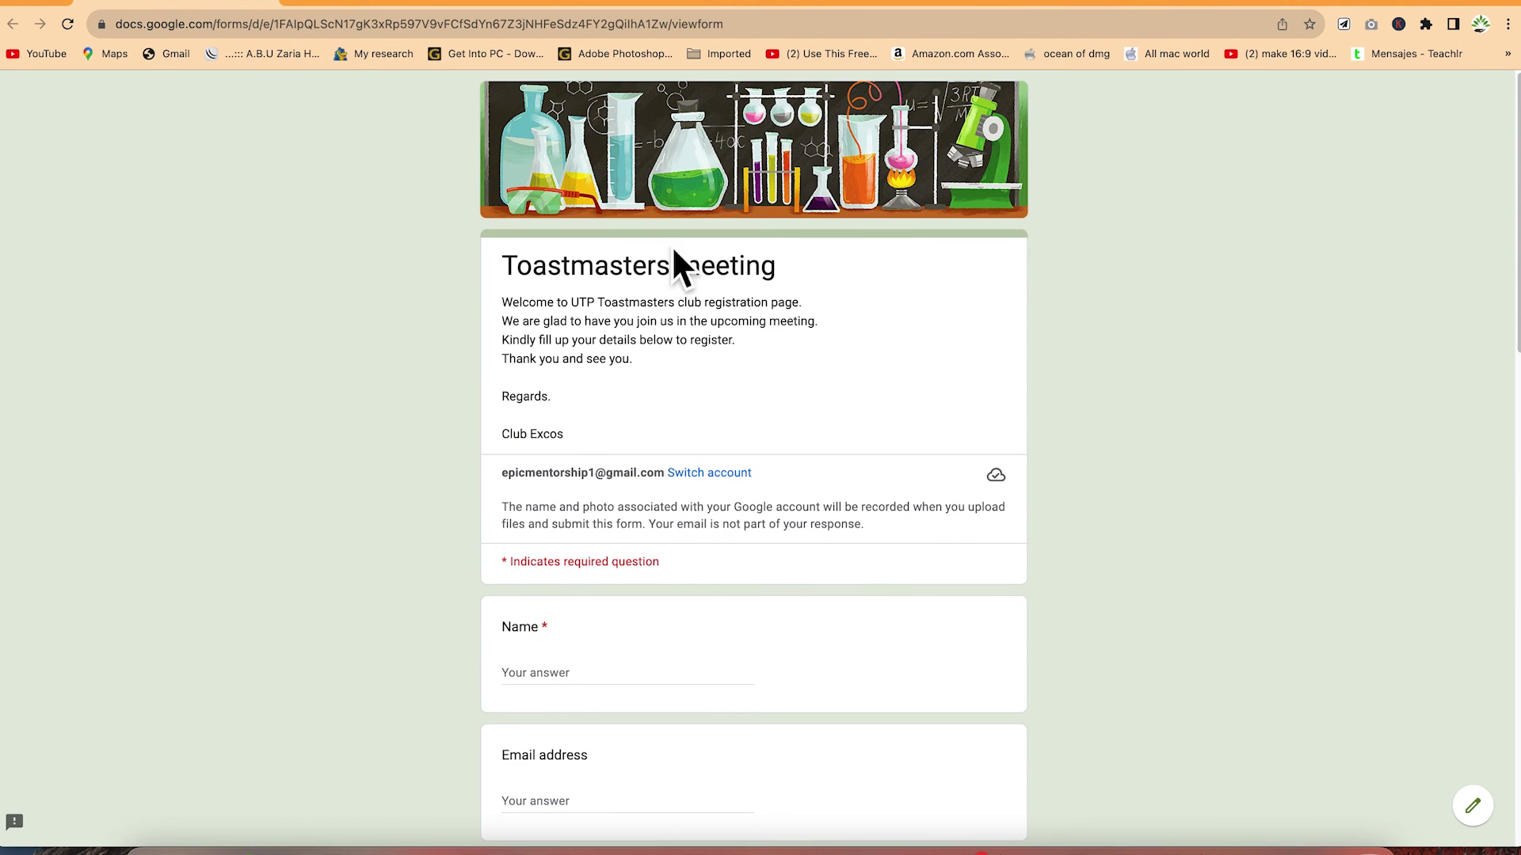
pyautogui.scroll(-15, 744, 440)
pyautogui.scroll(5, 744, 444)
pyautogui.scroll(10, 745, 450)
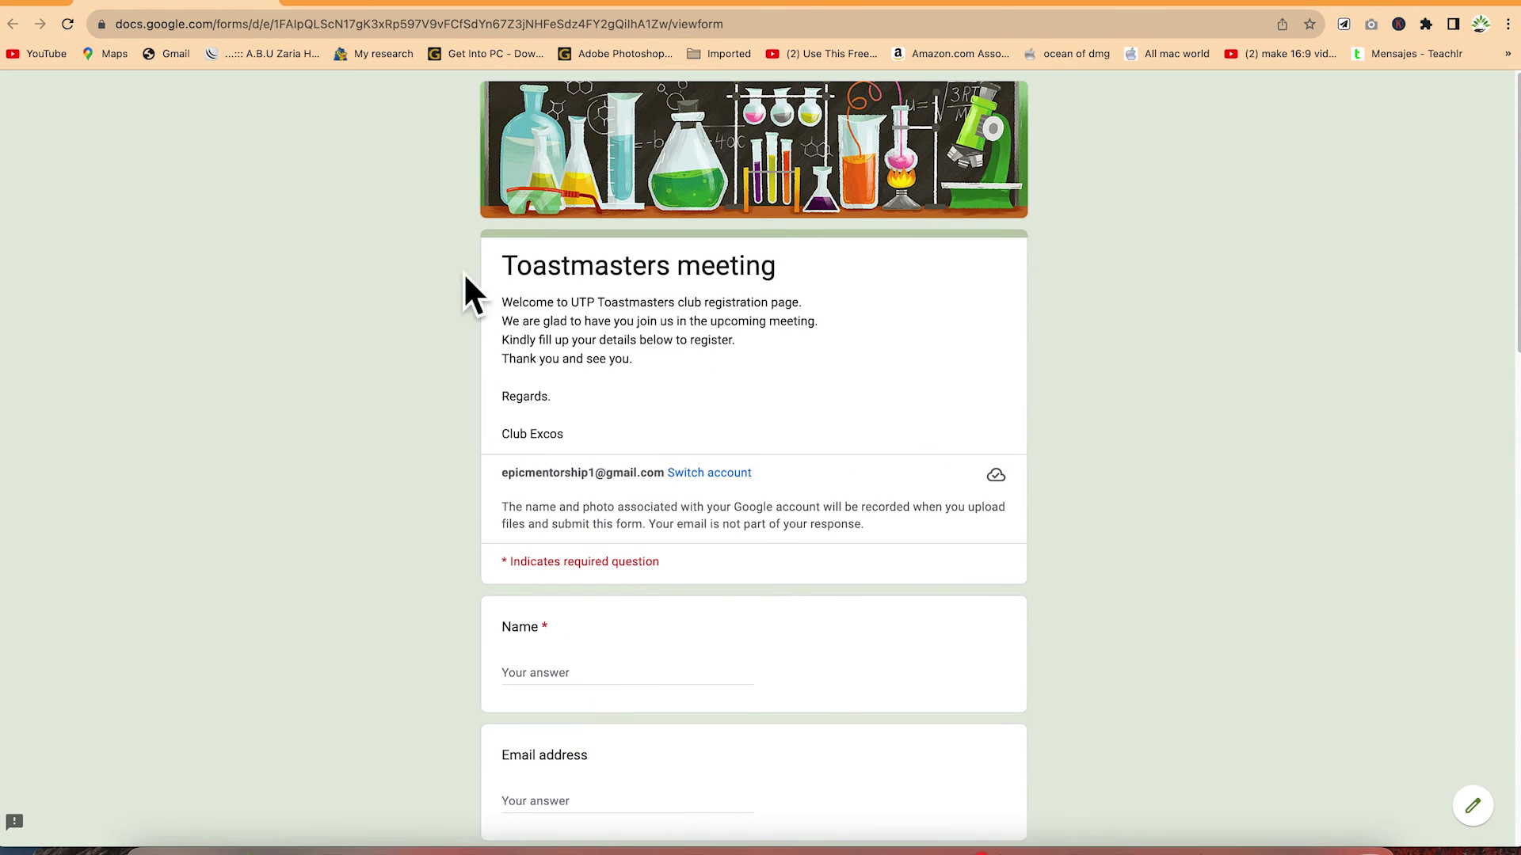
# Leave the respondent's view, return to the Toastmasters meeting form editor and close the Send form dialog.
pyautogui.click(13, 24)
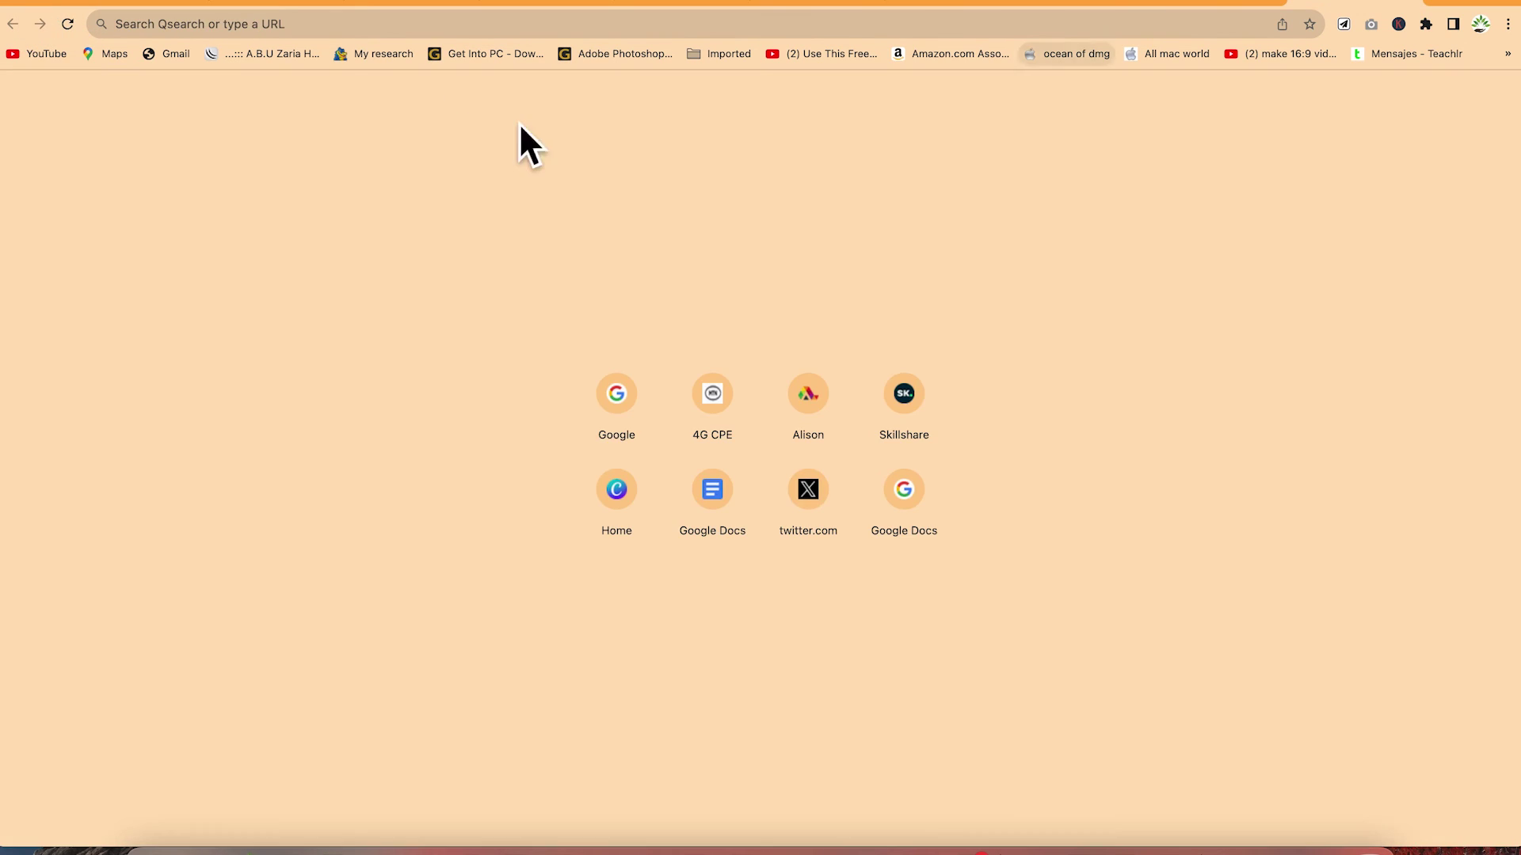
pyautogui.click(1215, 8)
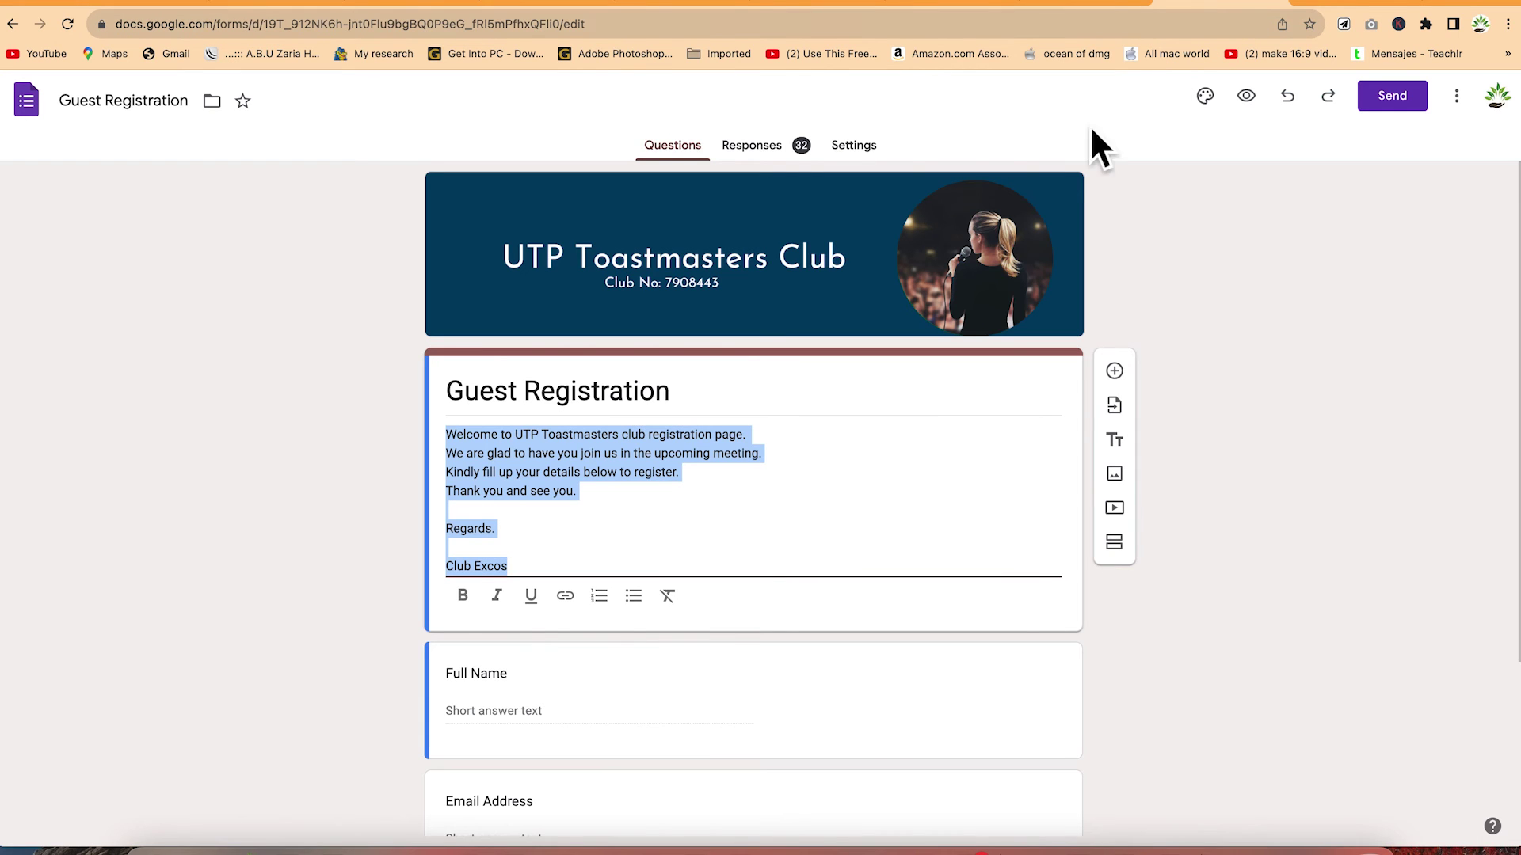
pyautogui.click(1102, 4)
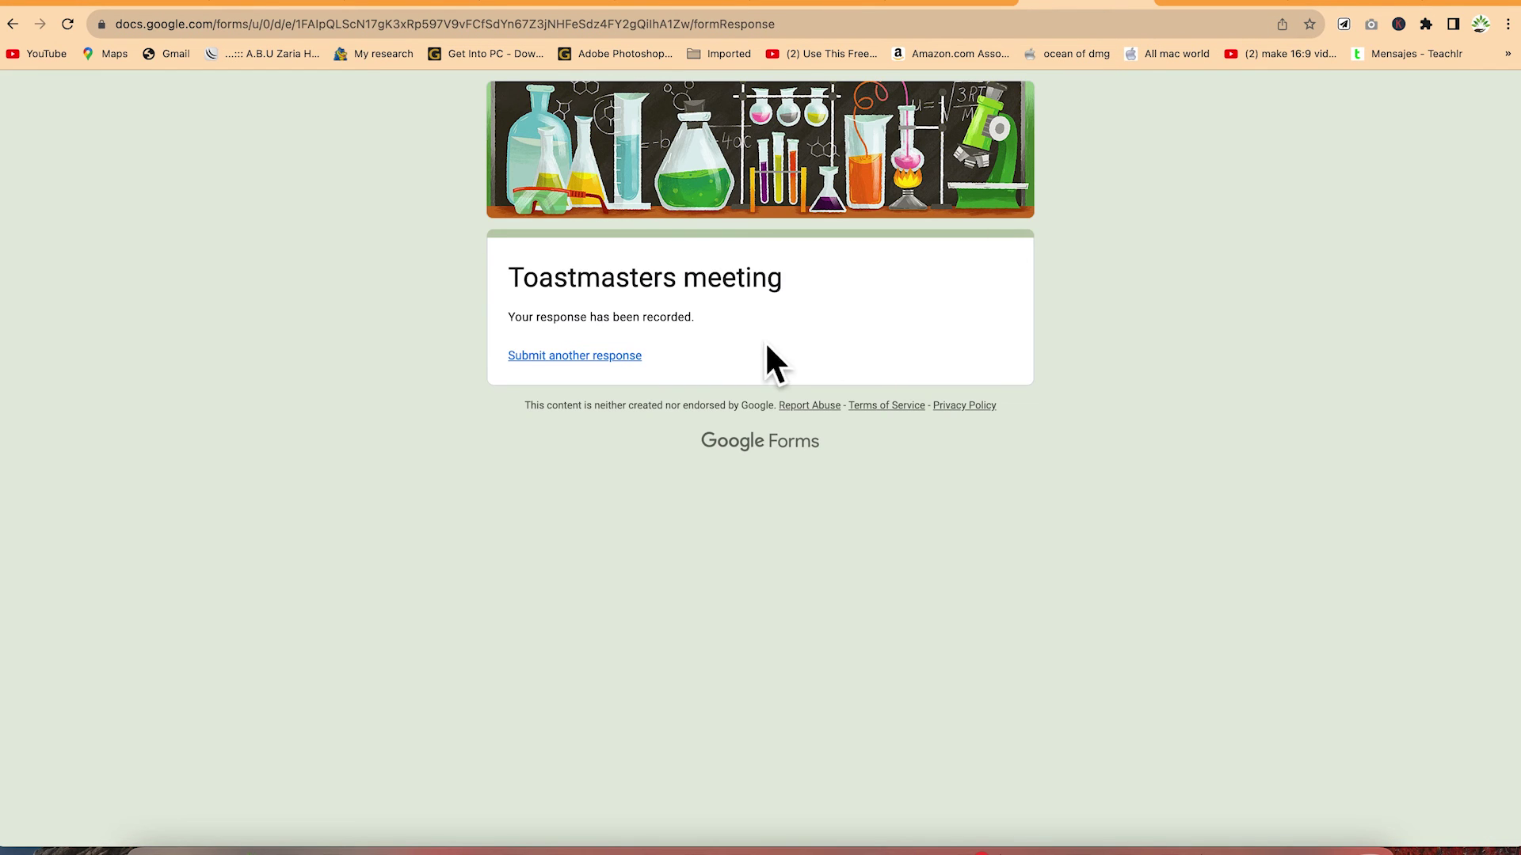
pyautogui.click(960, 5)
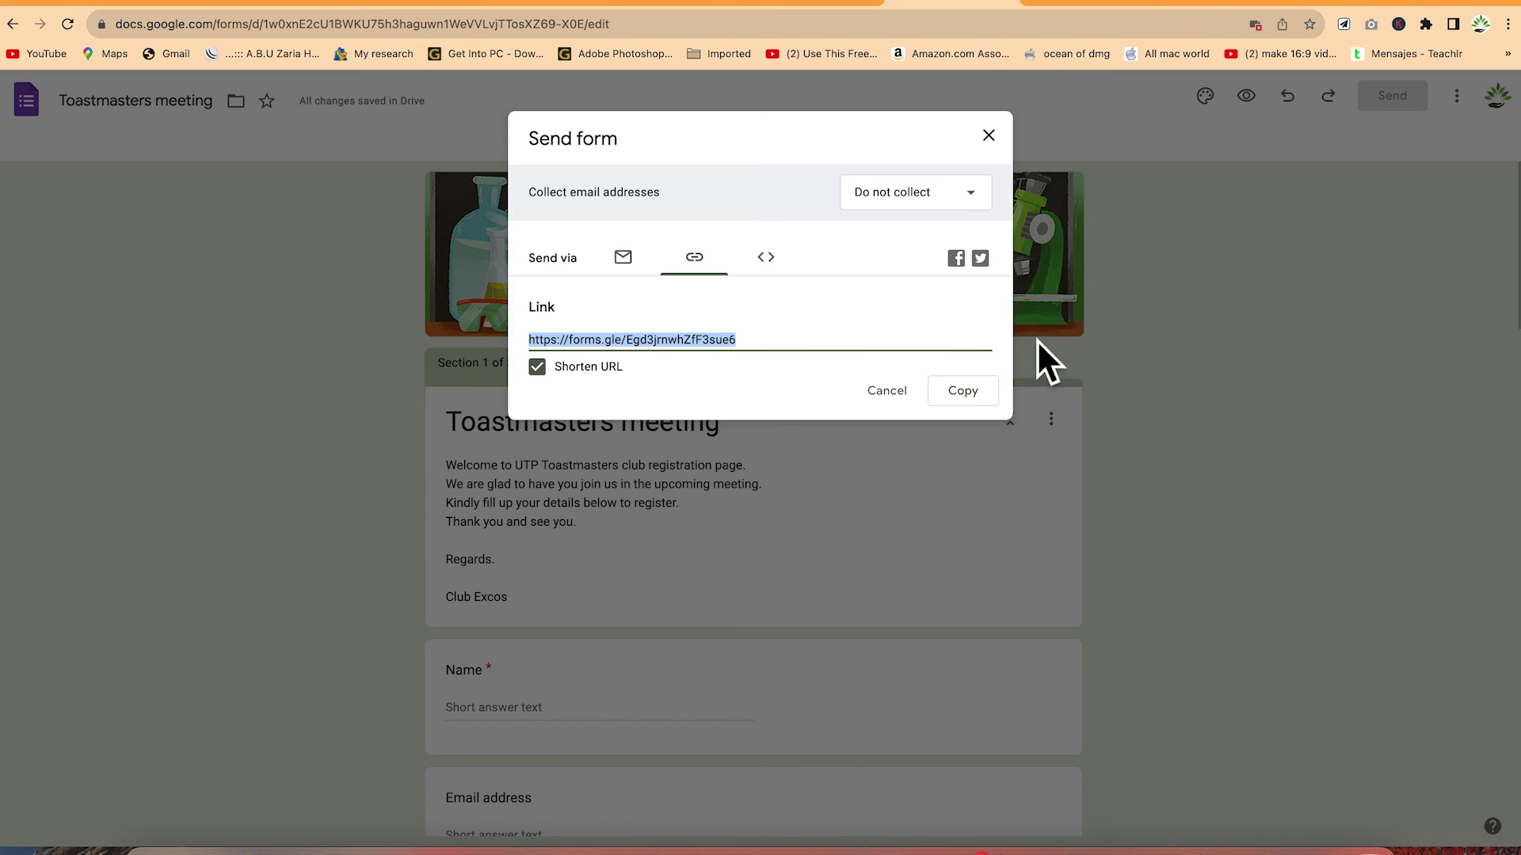
pyautogui.click(1307, 229)
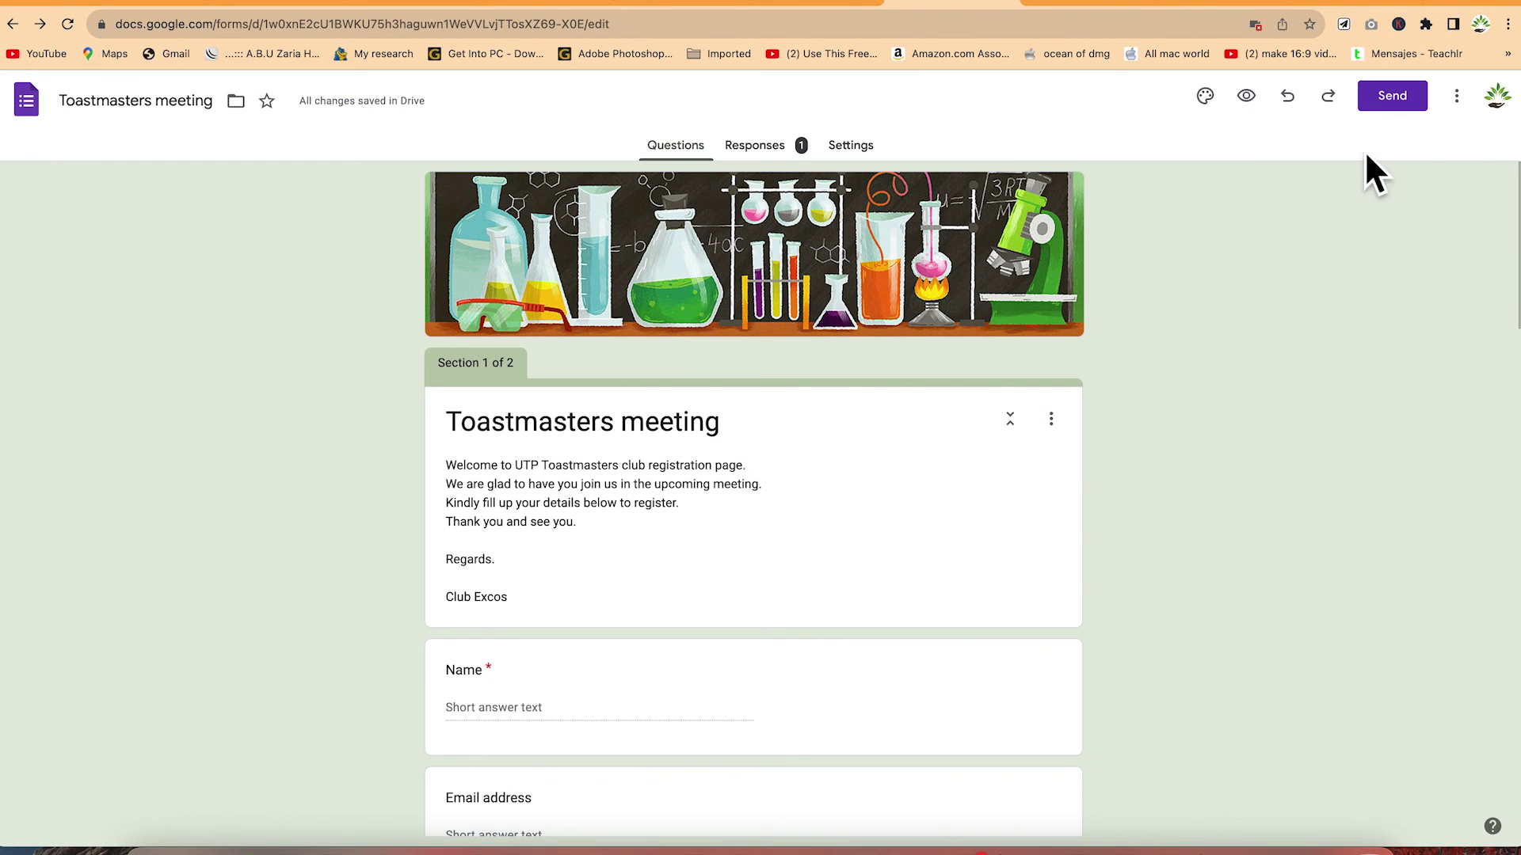
pyautogui.click(1475, 111)
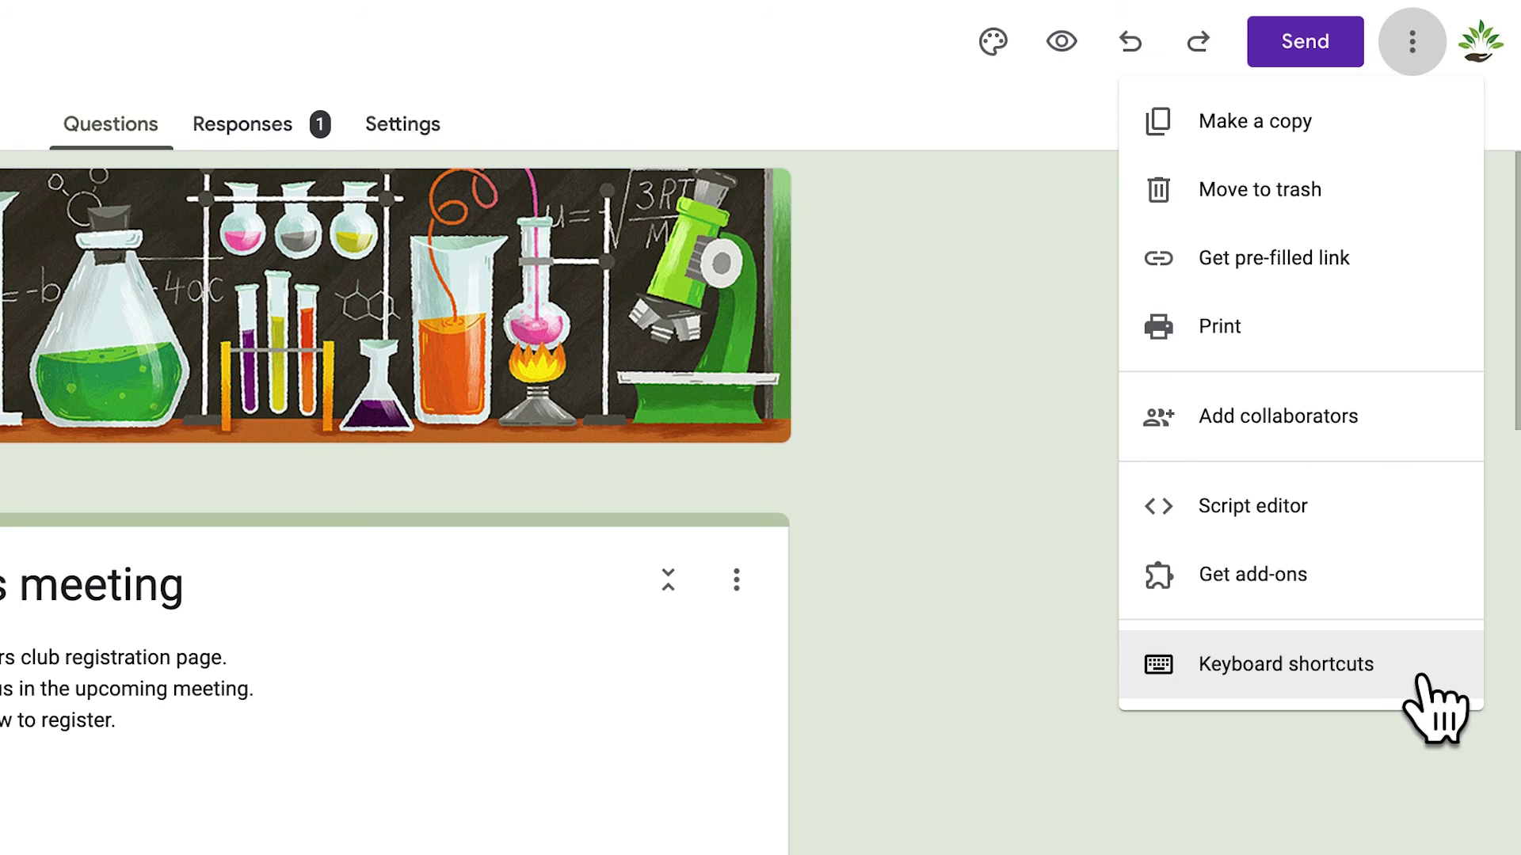
pyautogui.press('Escape')
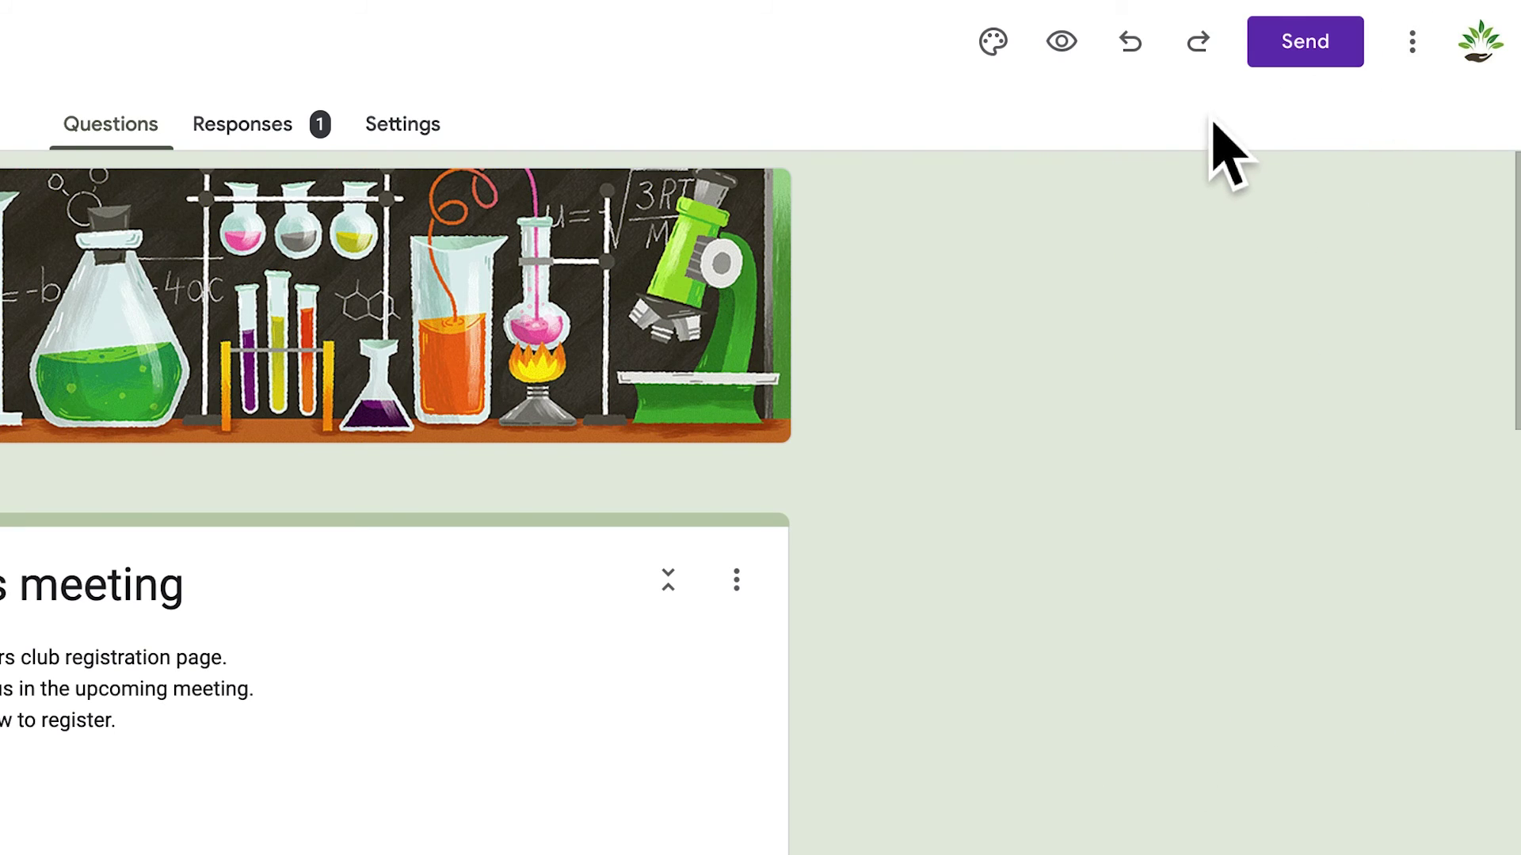
# Turn on "Limit to 1 response" in the form's settings and check the total size limit choices for uploaded files.
pyautogui.click(436, 129)
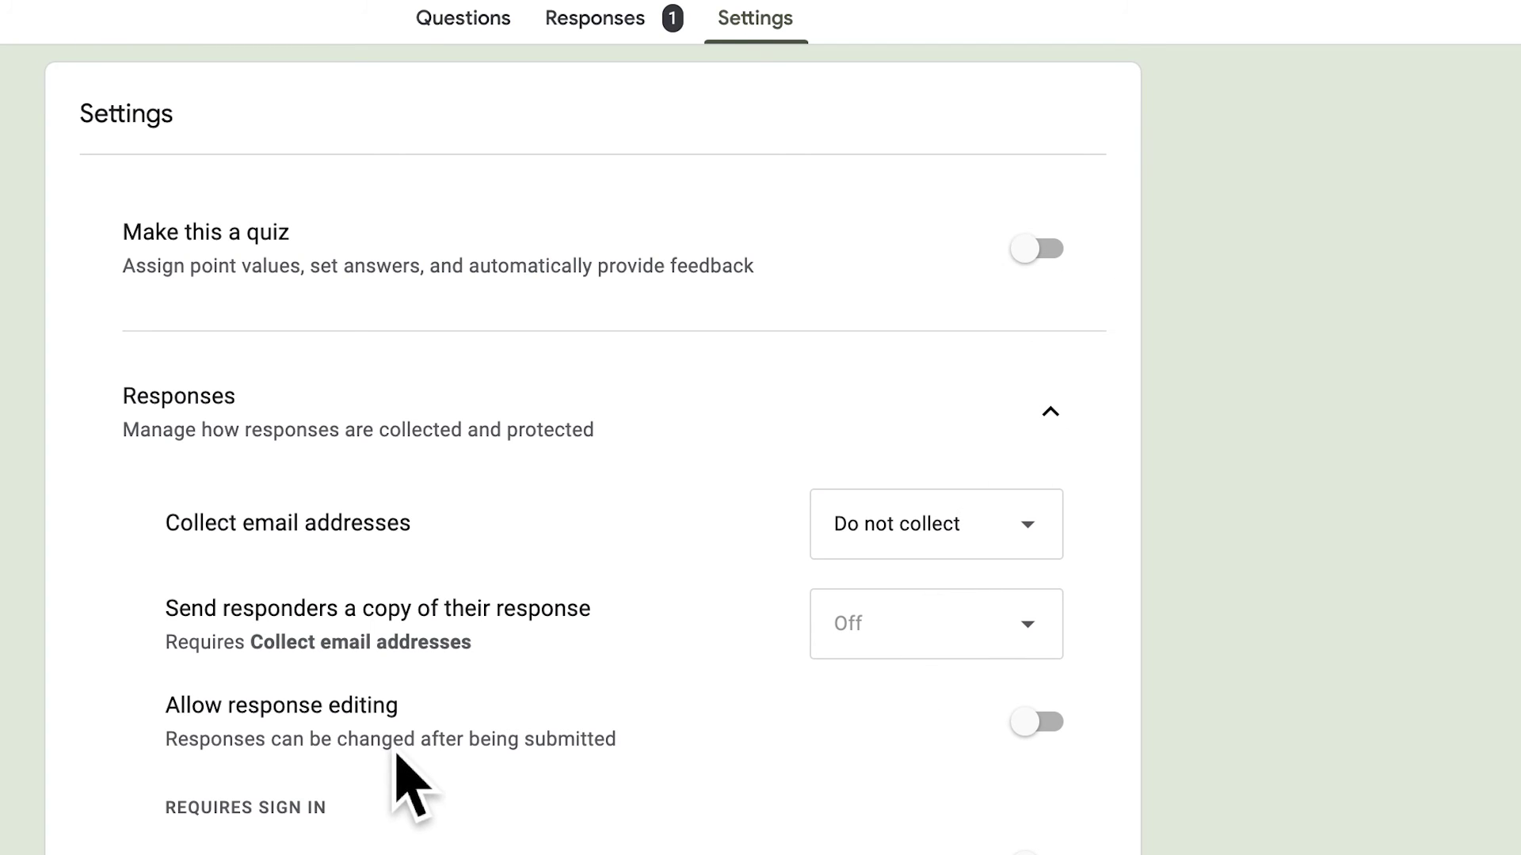
pyautogui.scroll(-5, 396, 754)
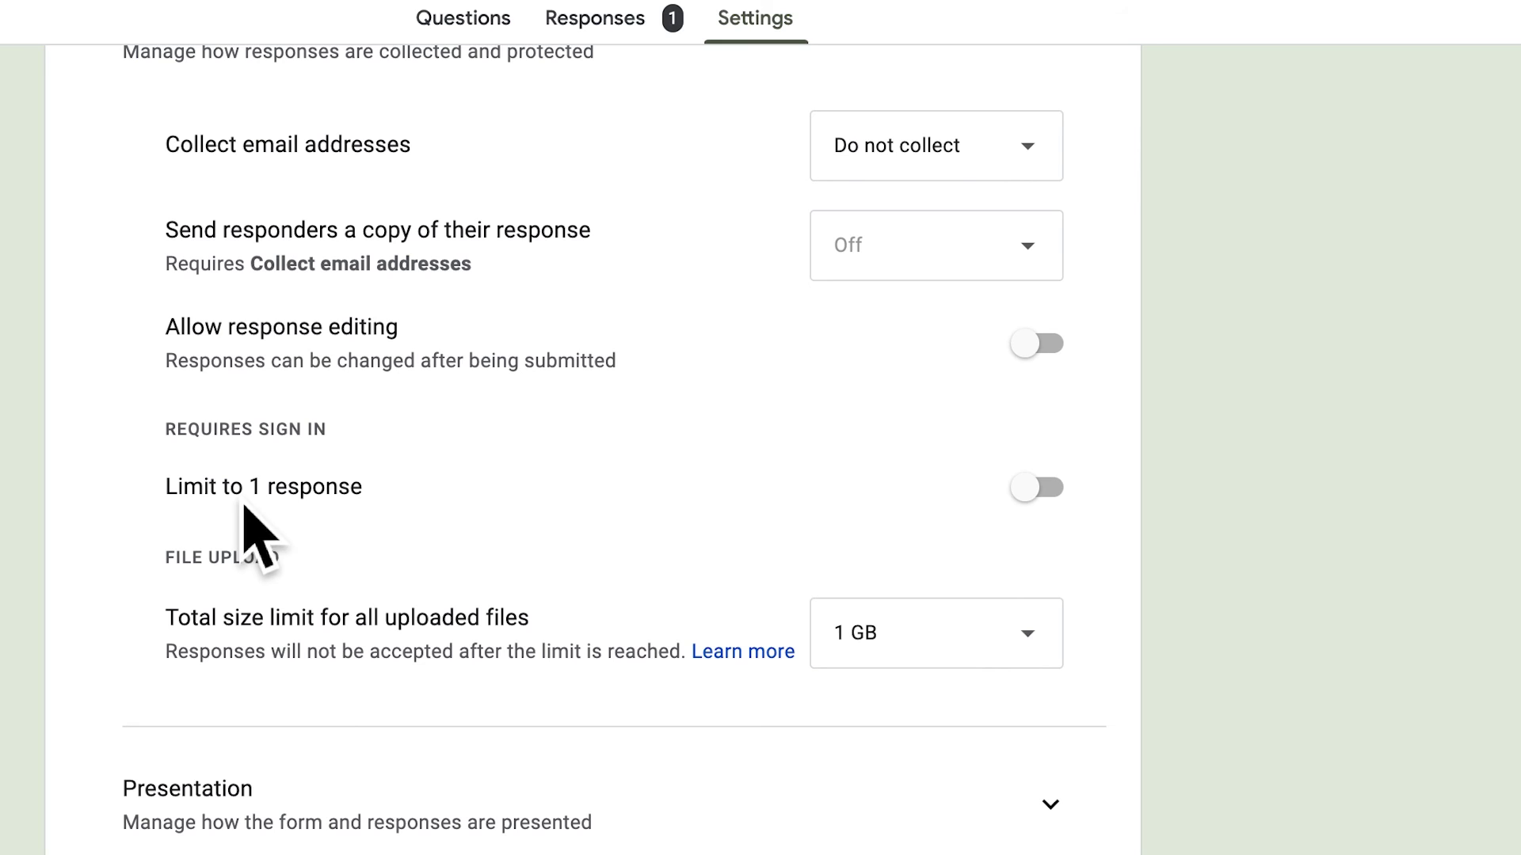
pyautogui.click(1047, 491)
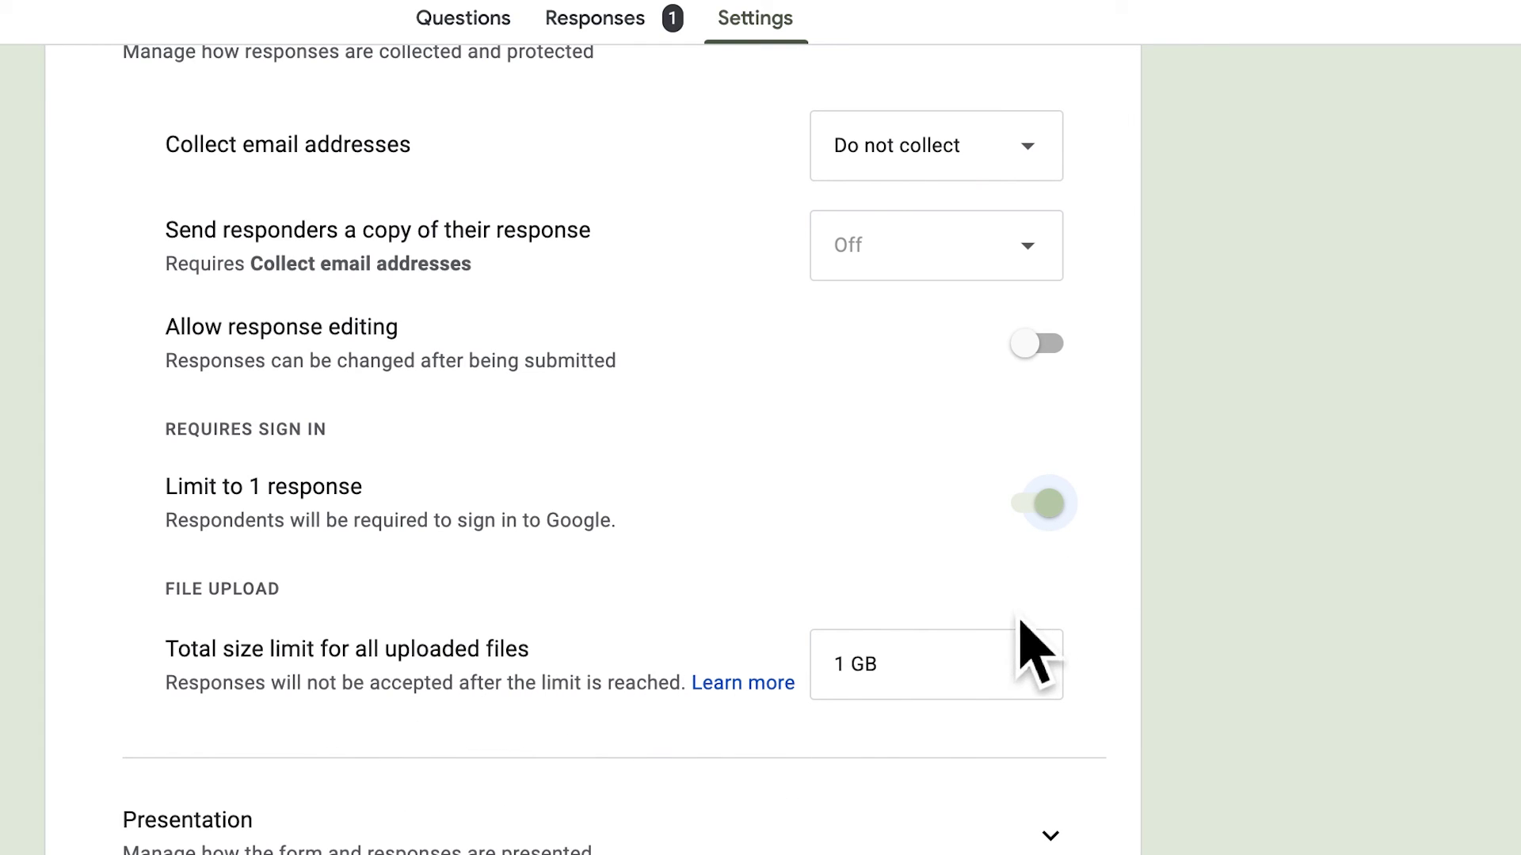
pyautogui.click(1015, 694)
pyautogui.click(1265, 612)
pyautogui.scroll(-1, 679, 832)
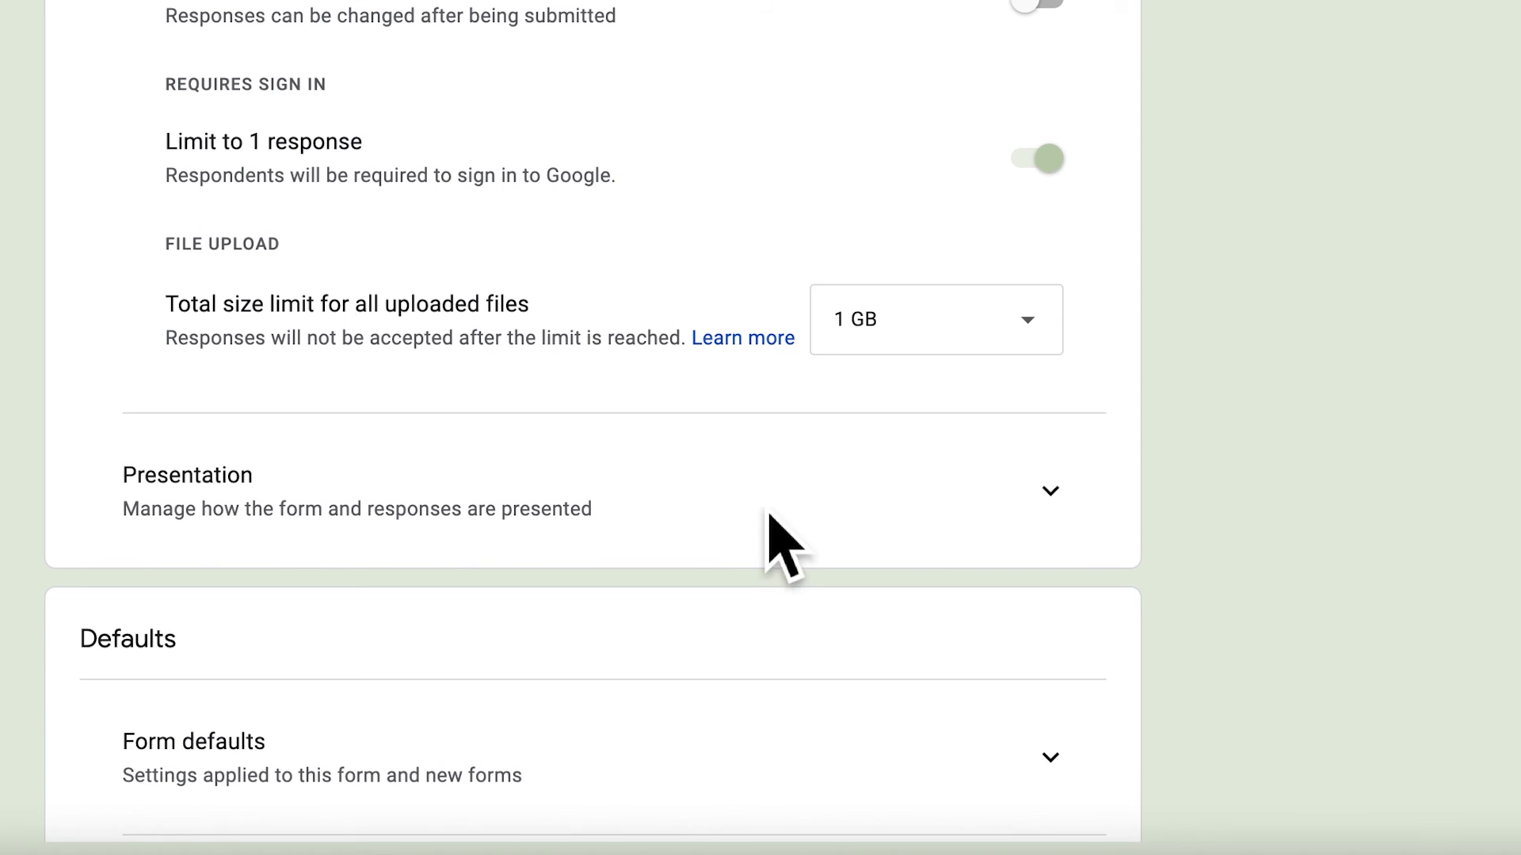
# Create a new folder named "sfdsdfs" in My Drive and move the Toastmasters meeting form into it.
pyautogui.scroll(-3, 560, 560)
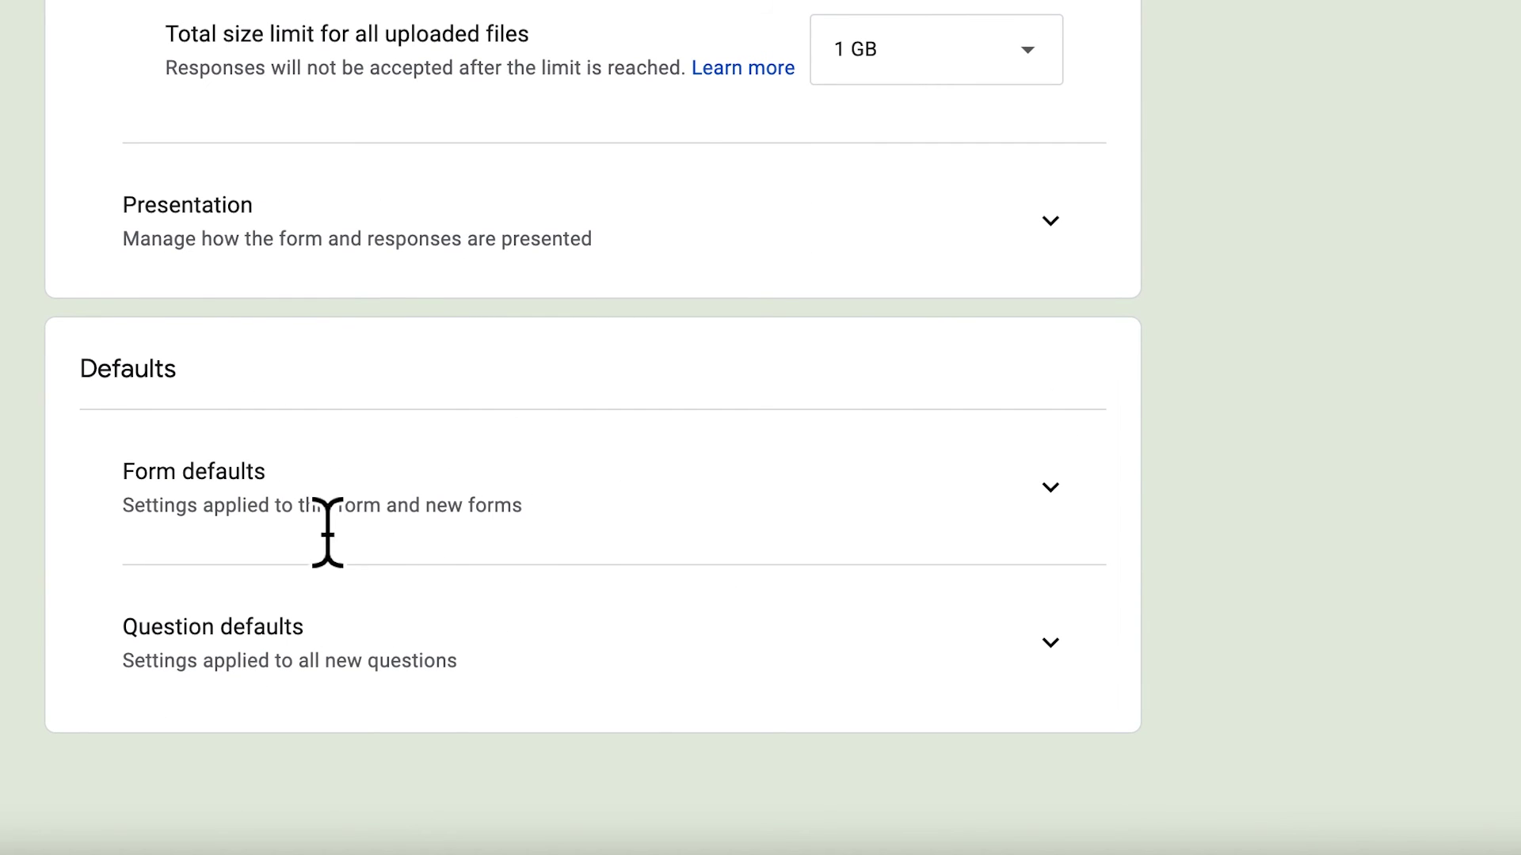
pyautogui.scroll(8, 570, 155)
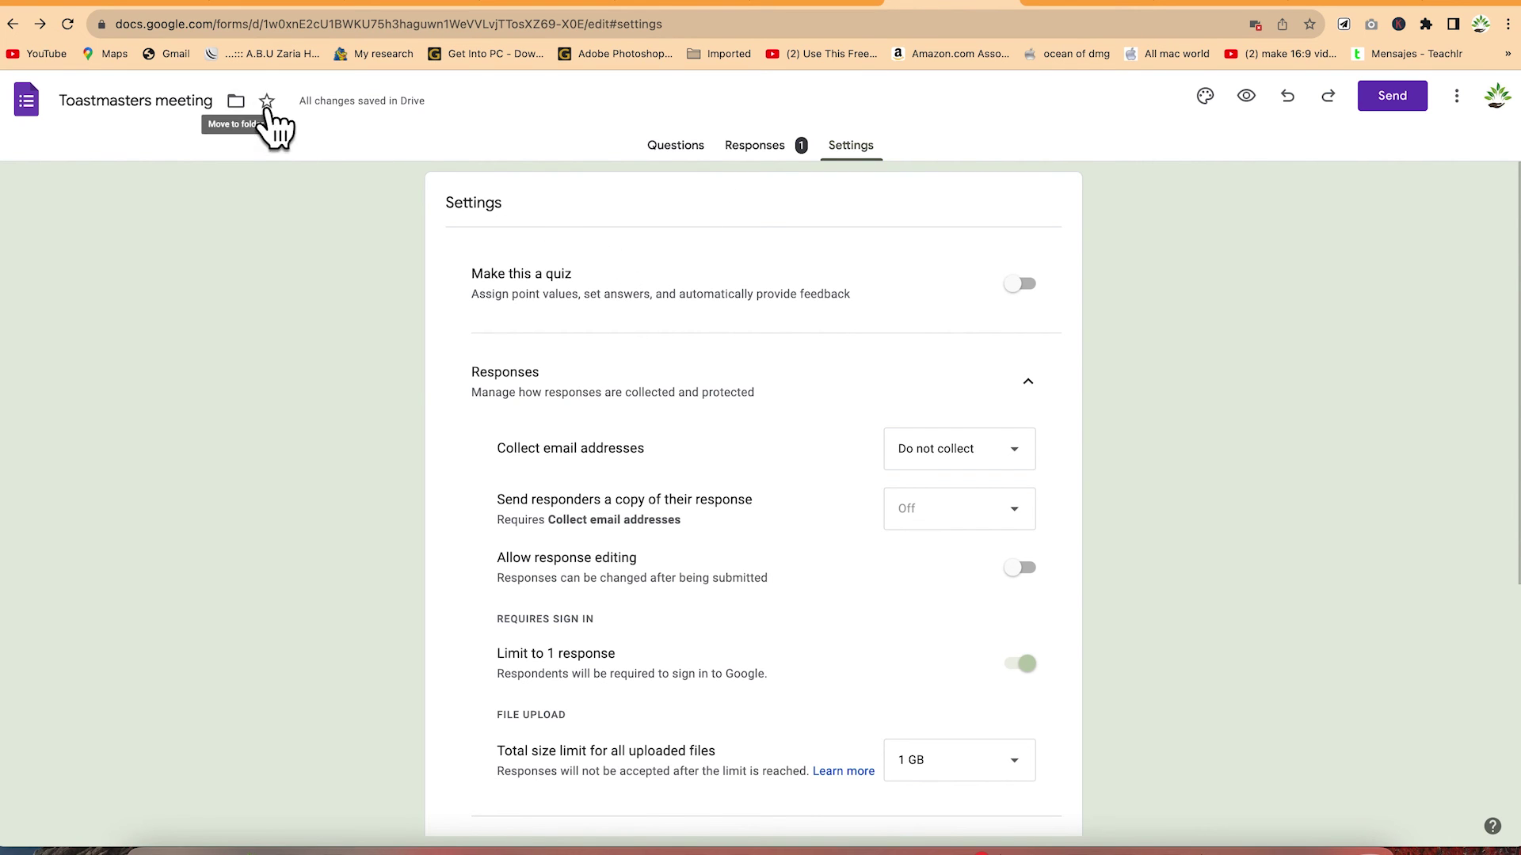
pyautogui.click(241, 101)
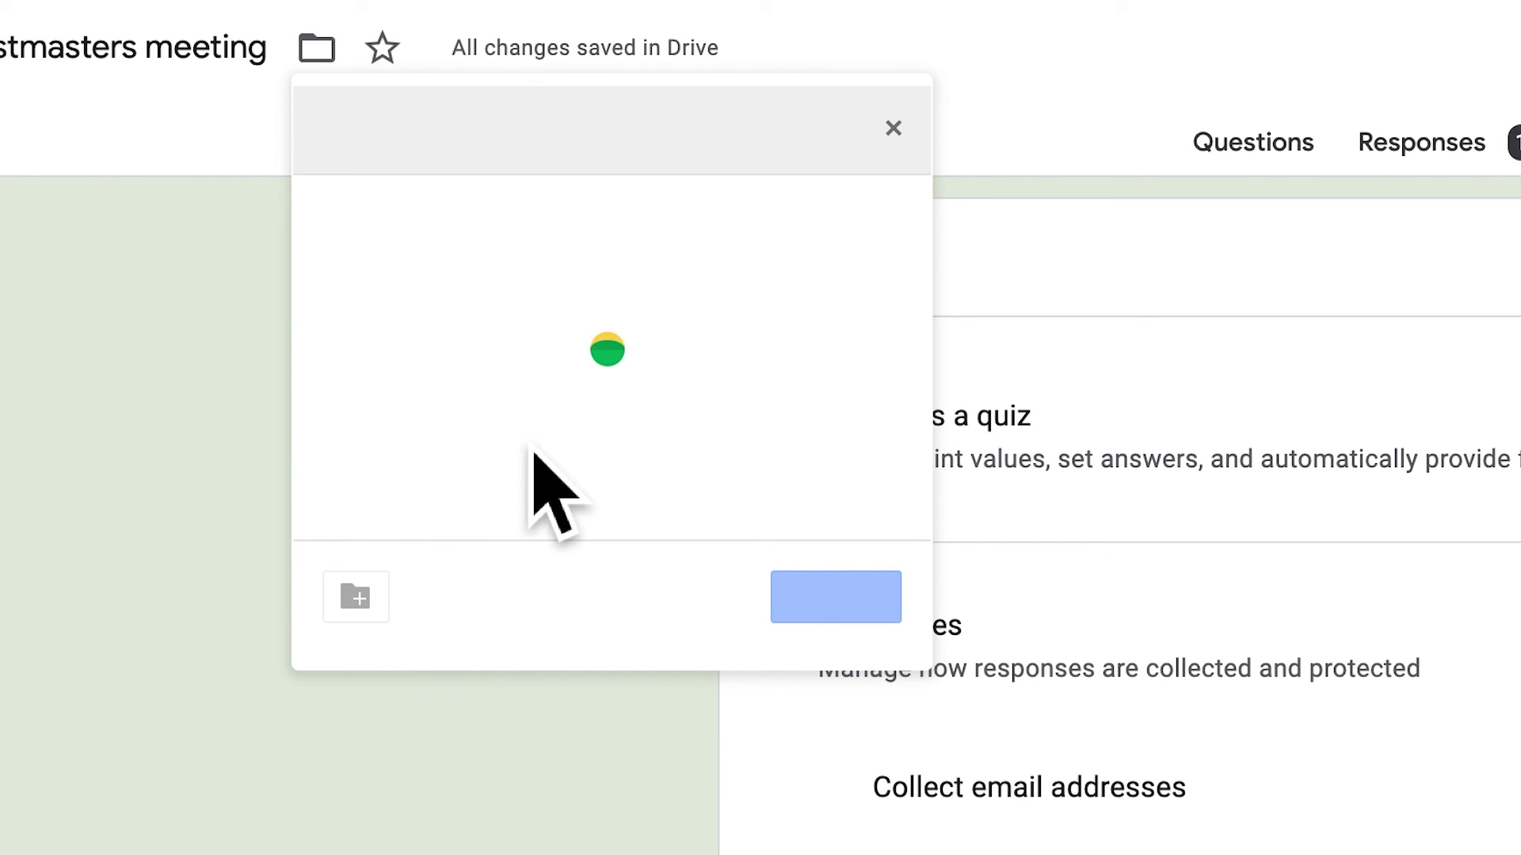
pyautogui.scroll(-1, 567, 299)
pyautogui.scroll(1, 595, 254)
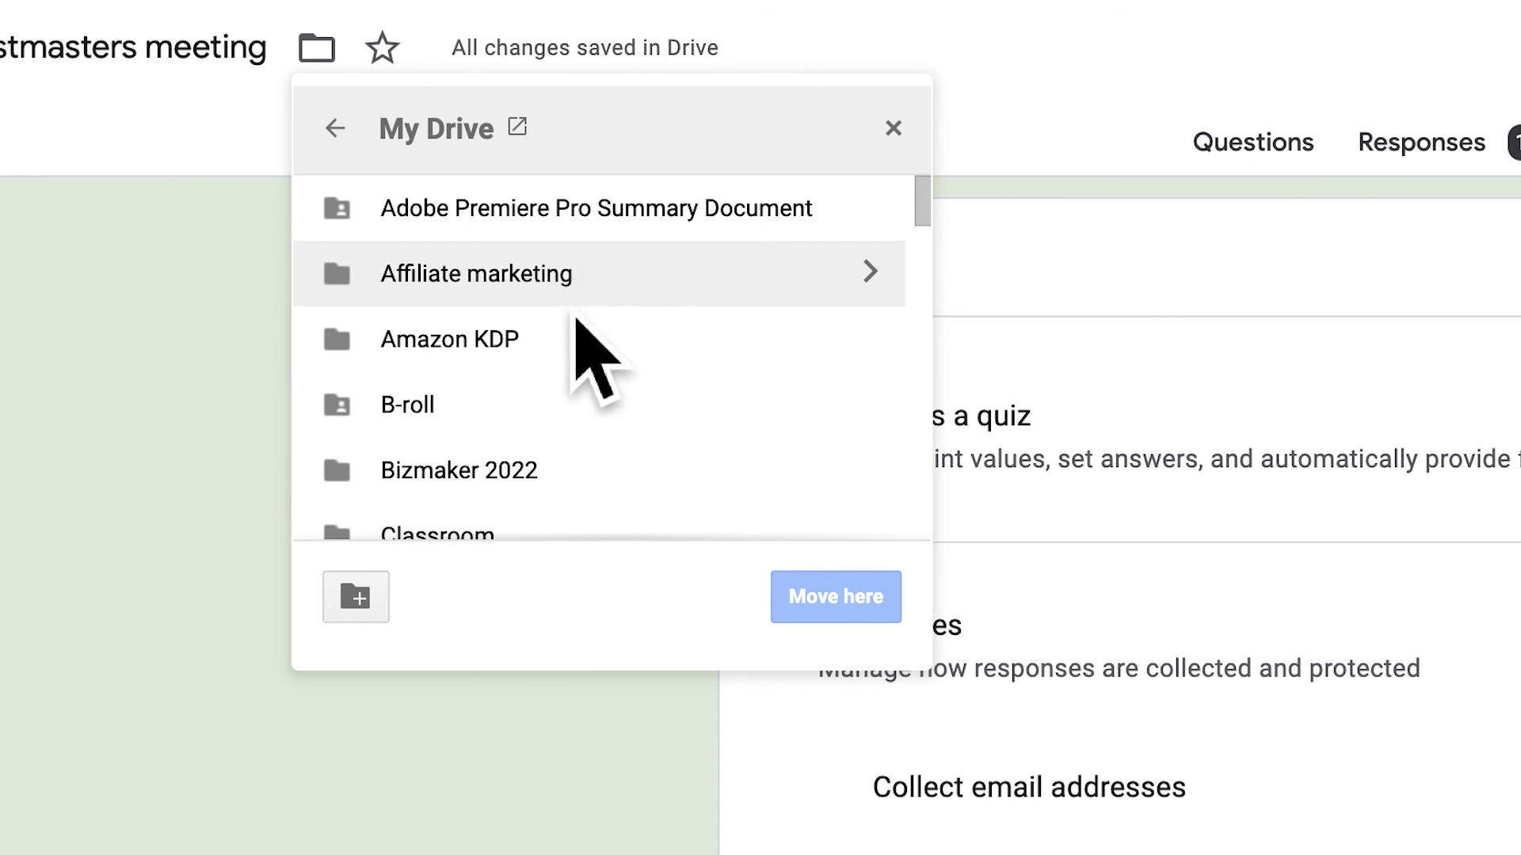
pyautogui.click(364, 602)
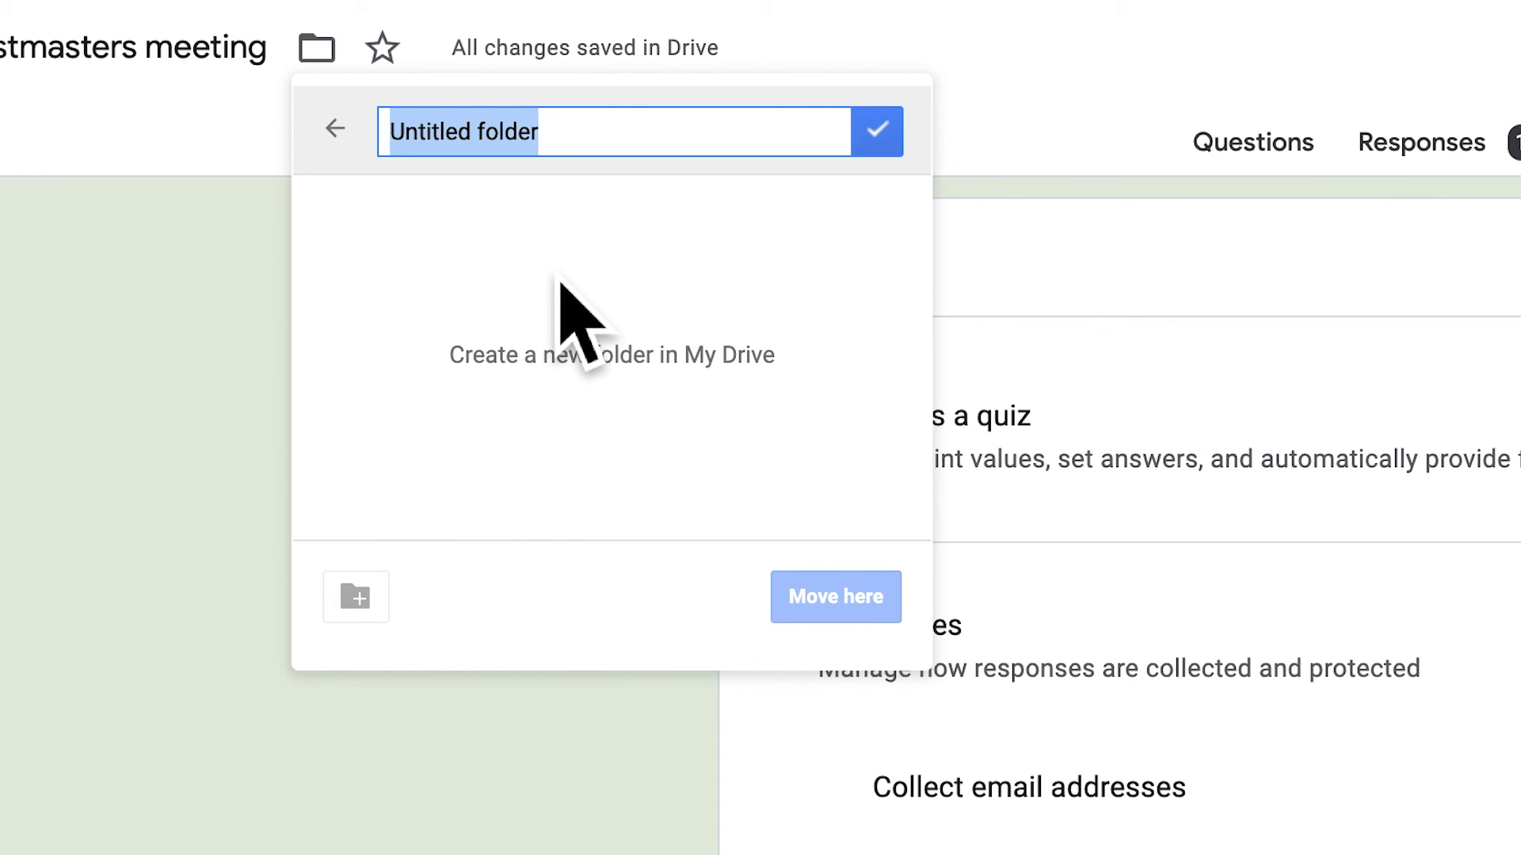
pyautogui.write('sfdsdfs')
pyautogui.click(910, 139)
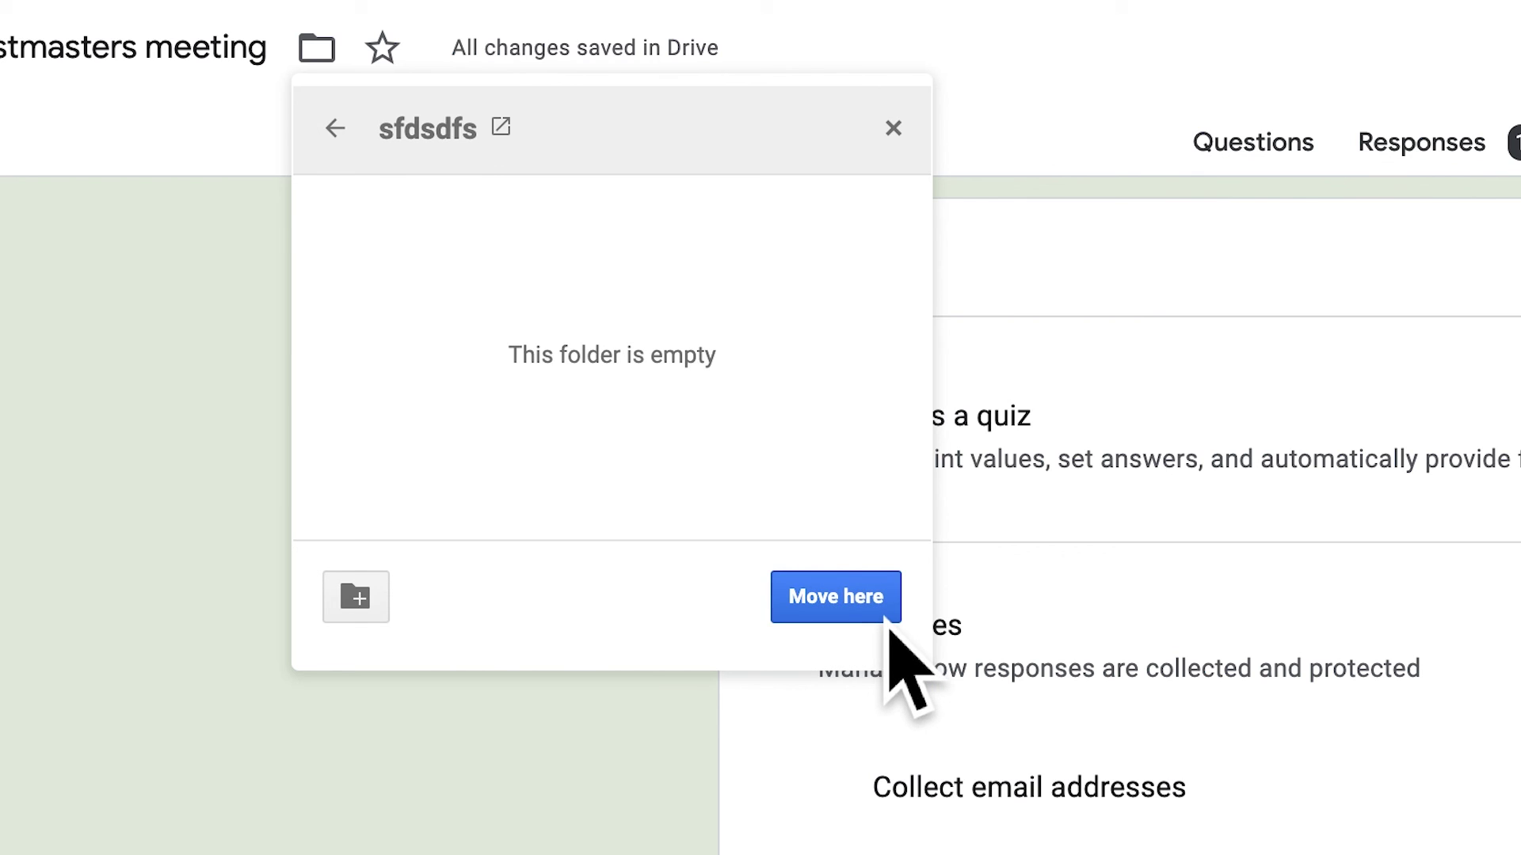
pyautogui.click(855, 602)
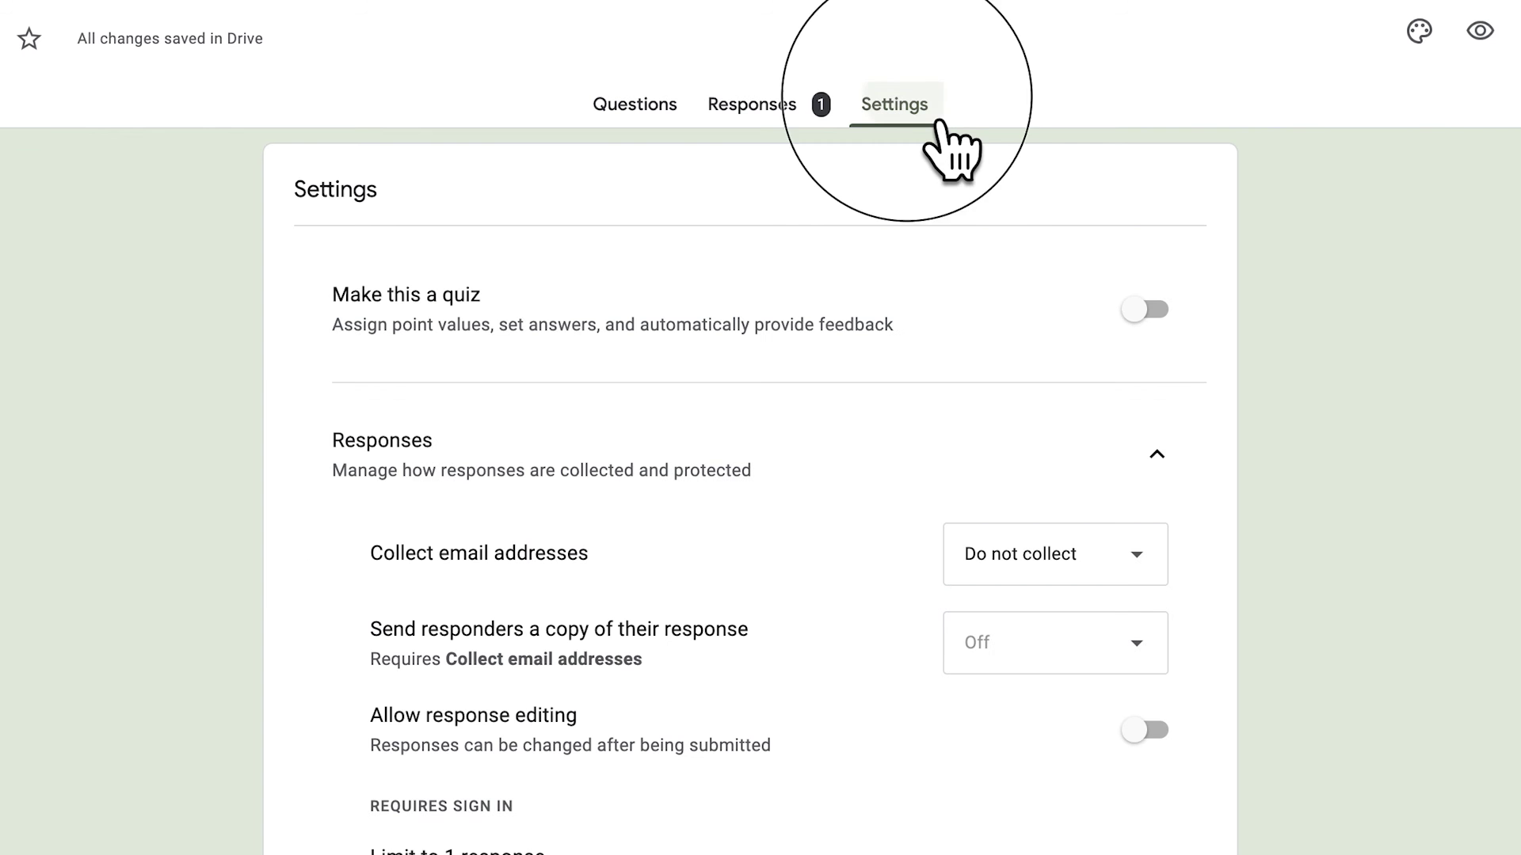
# In the form's presentation settings, change the confirmation message to "Thank you for submitting we will get back to you shortly" and save it.
pyautogui.scroll(-6, 1173, 713)
pyautogui.click(1196, 702)
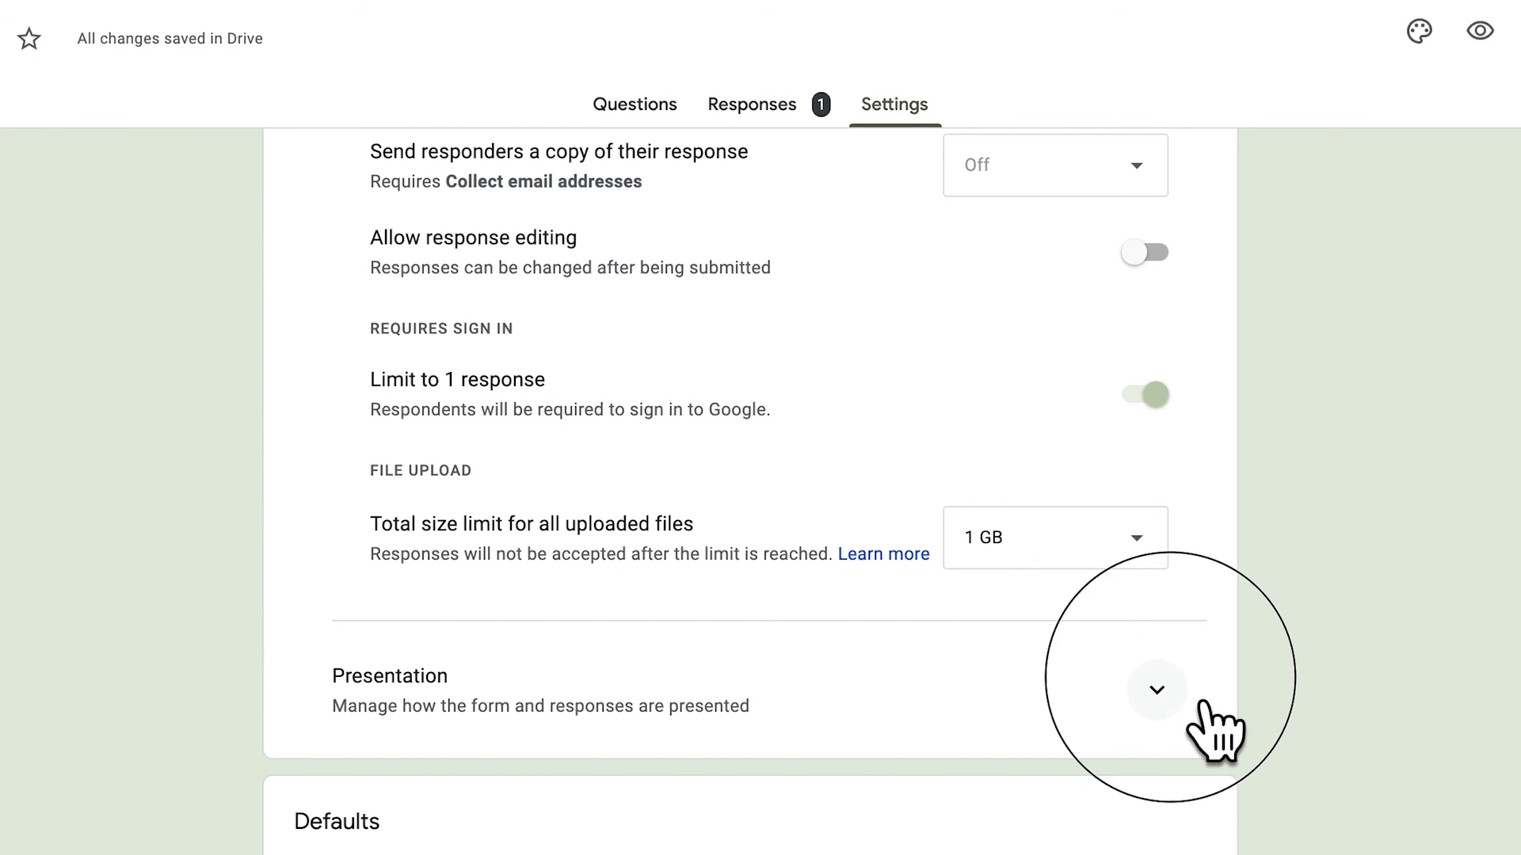
pyautogui.scroll(-9, 805, 788)
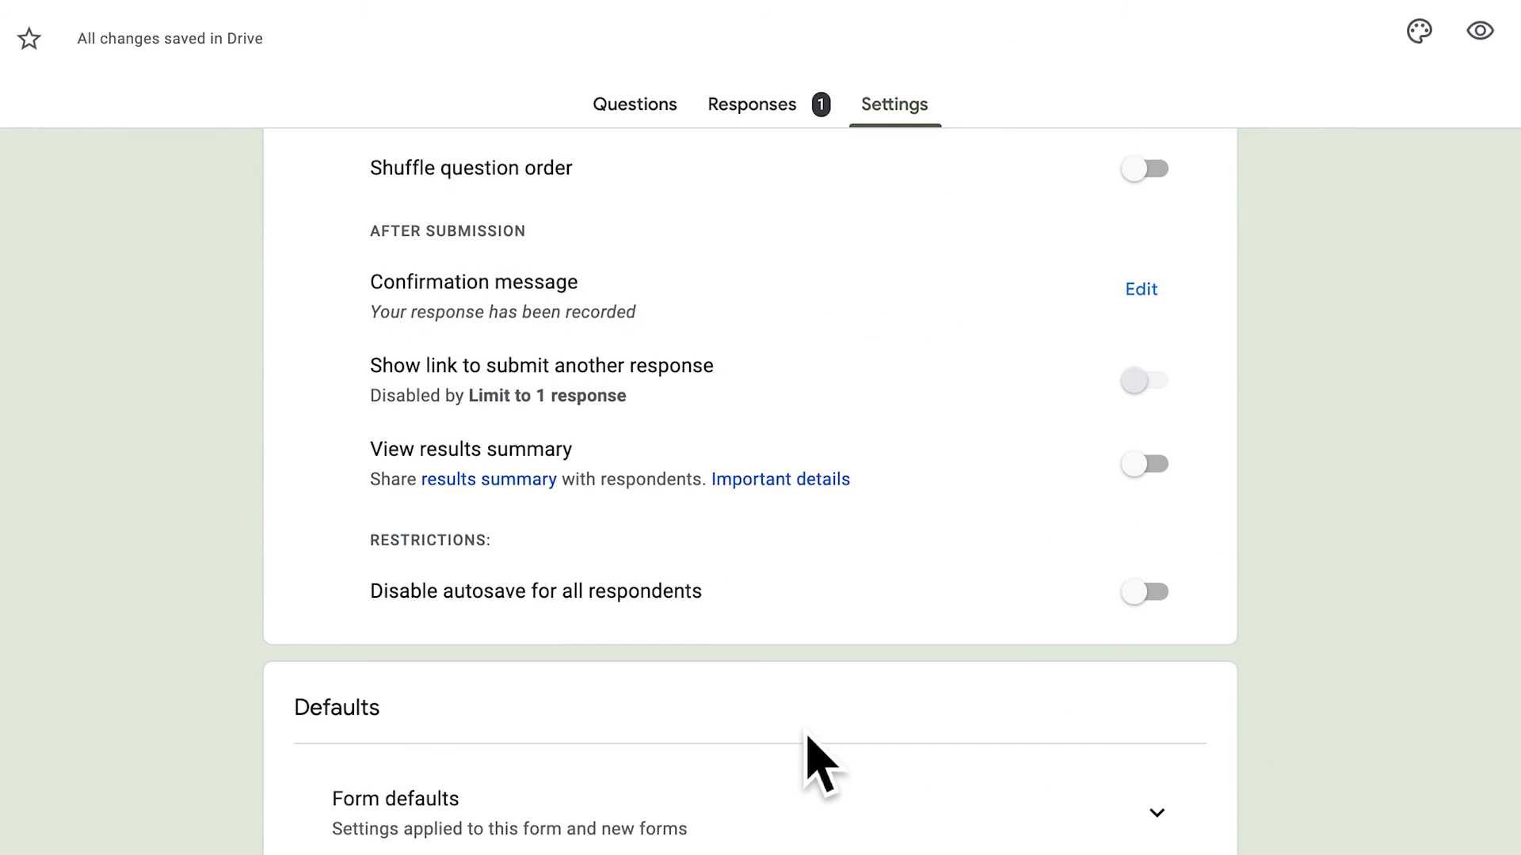
pyautogui.scroll(2, 631, 461)
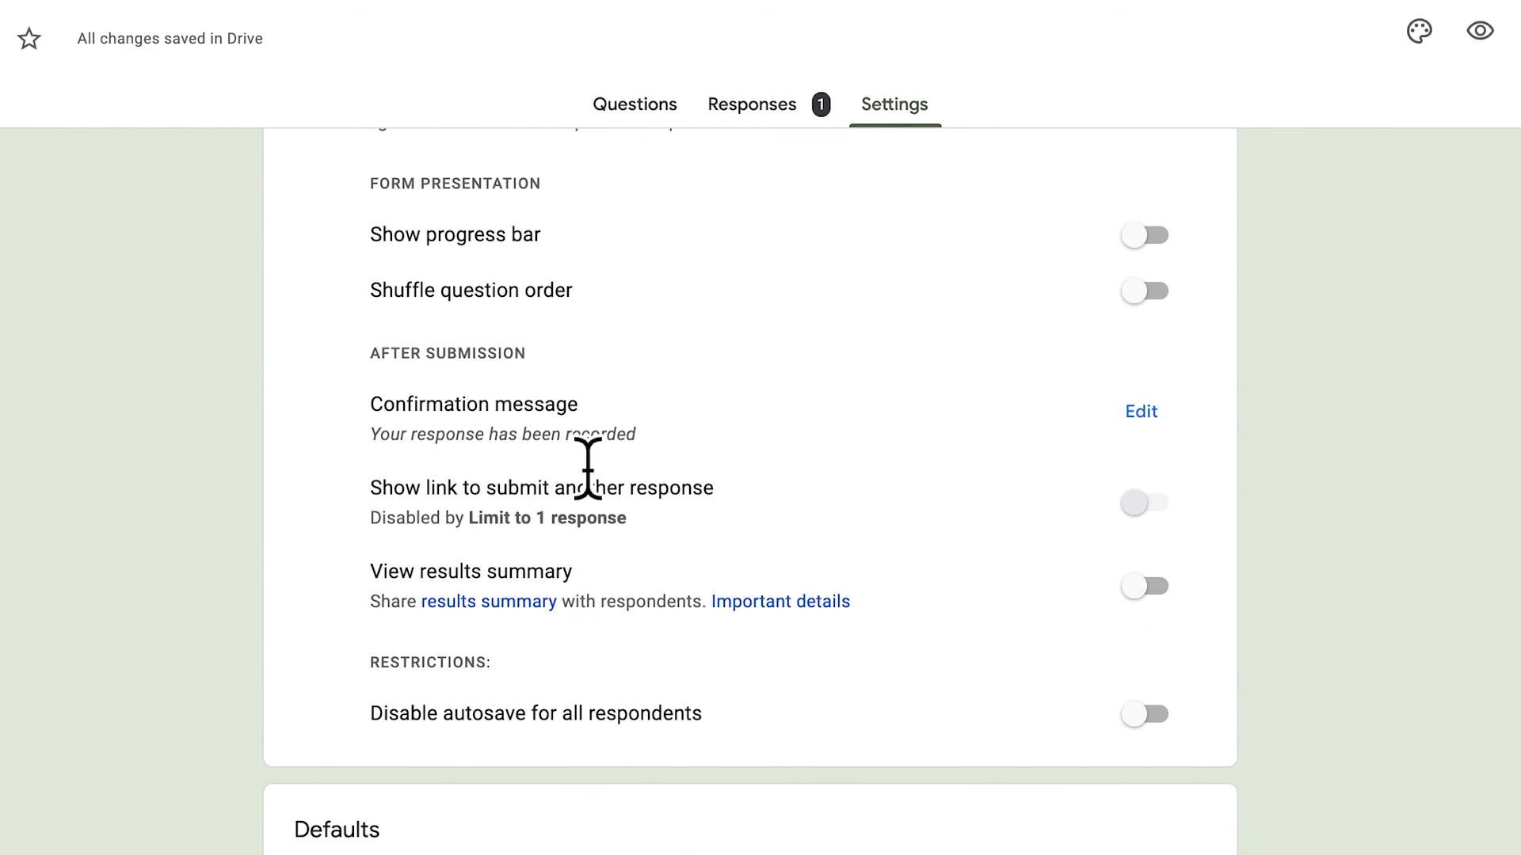
pyautogui.click(1163, 419)
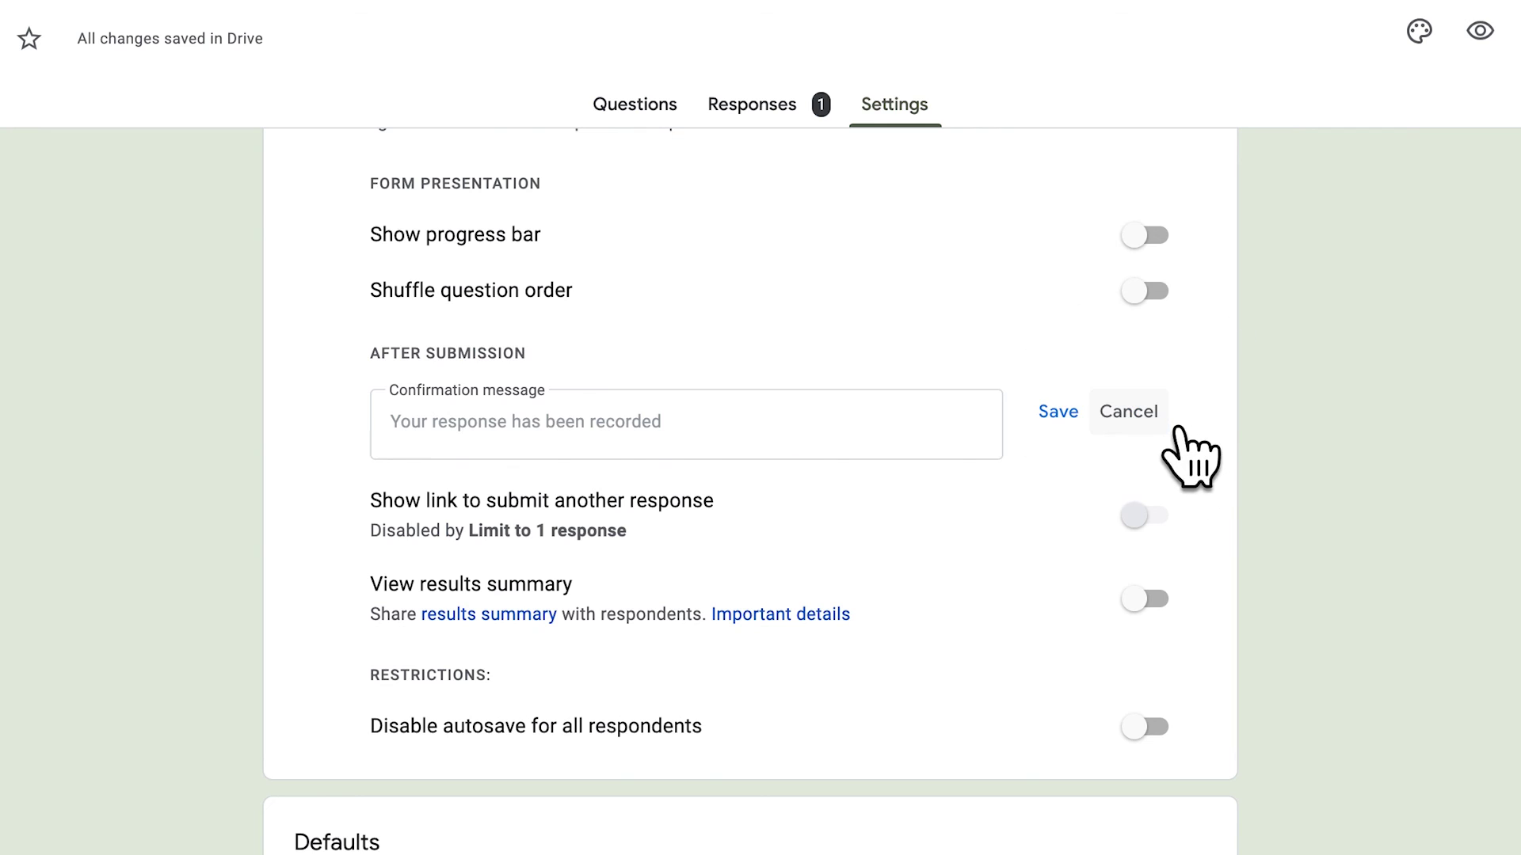
pyautogui.click(772, 472)
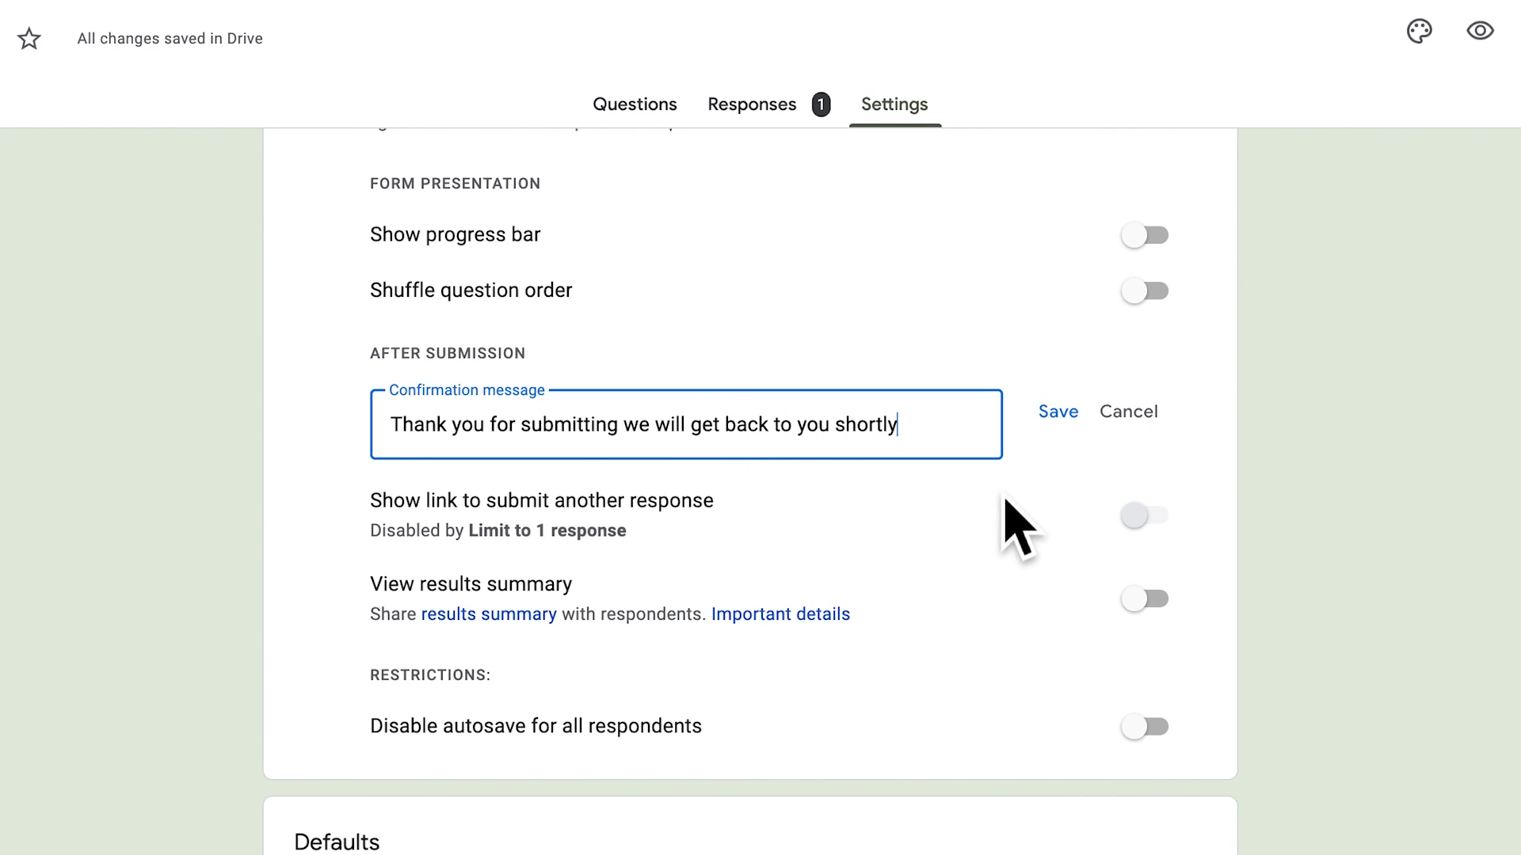
pyautogui.click(1066, 418)
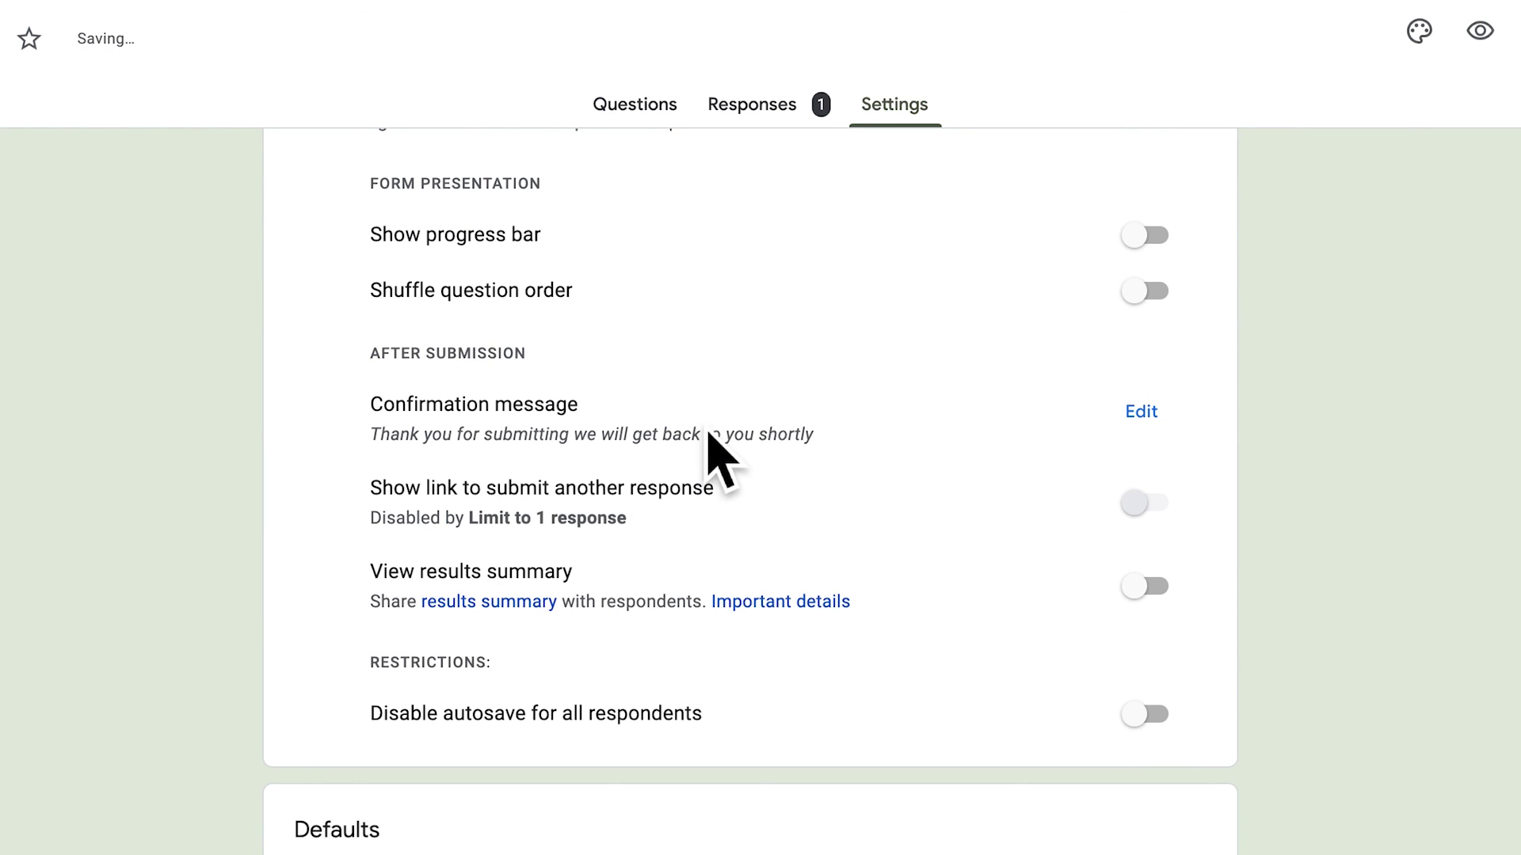
pyautogui.scroll(1, 978, 204)
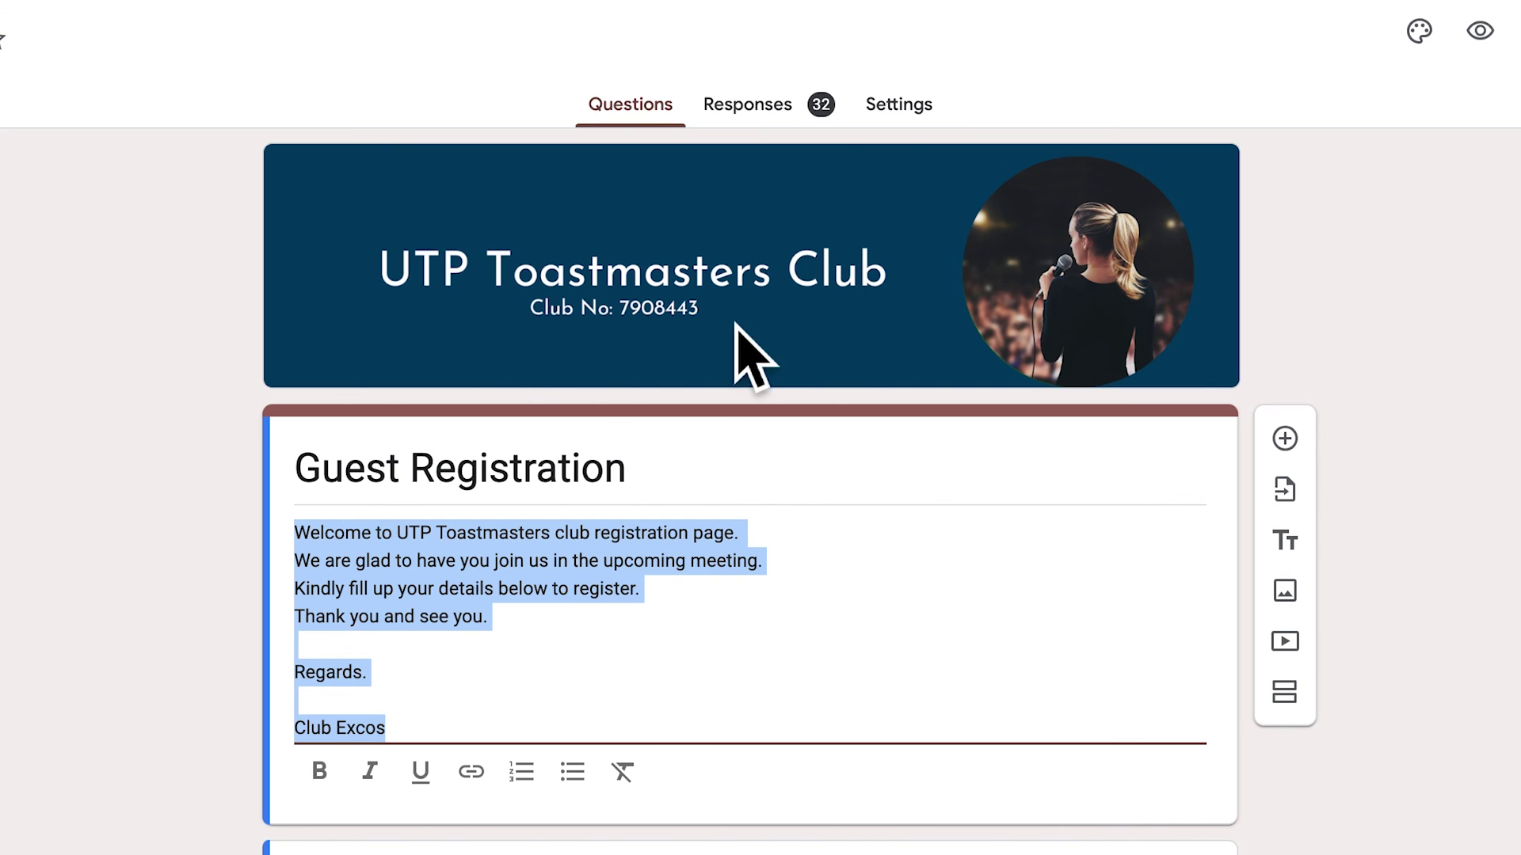
# Review the Guest Registration form's responses, first as a summary and per question for Full Name.
pyautogui.click(803, 123)
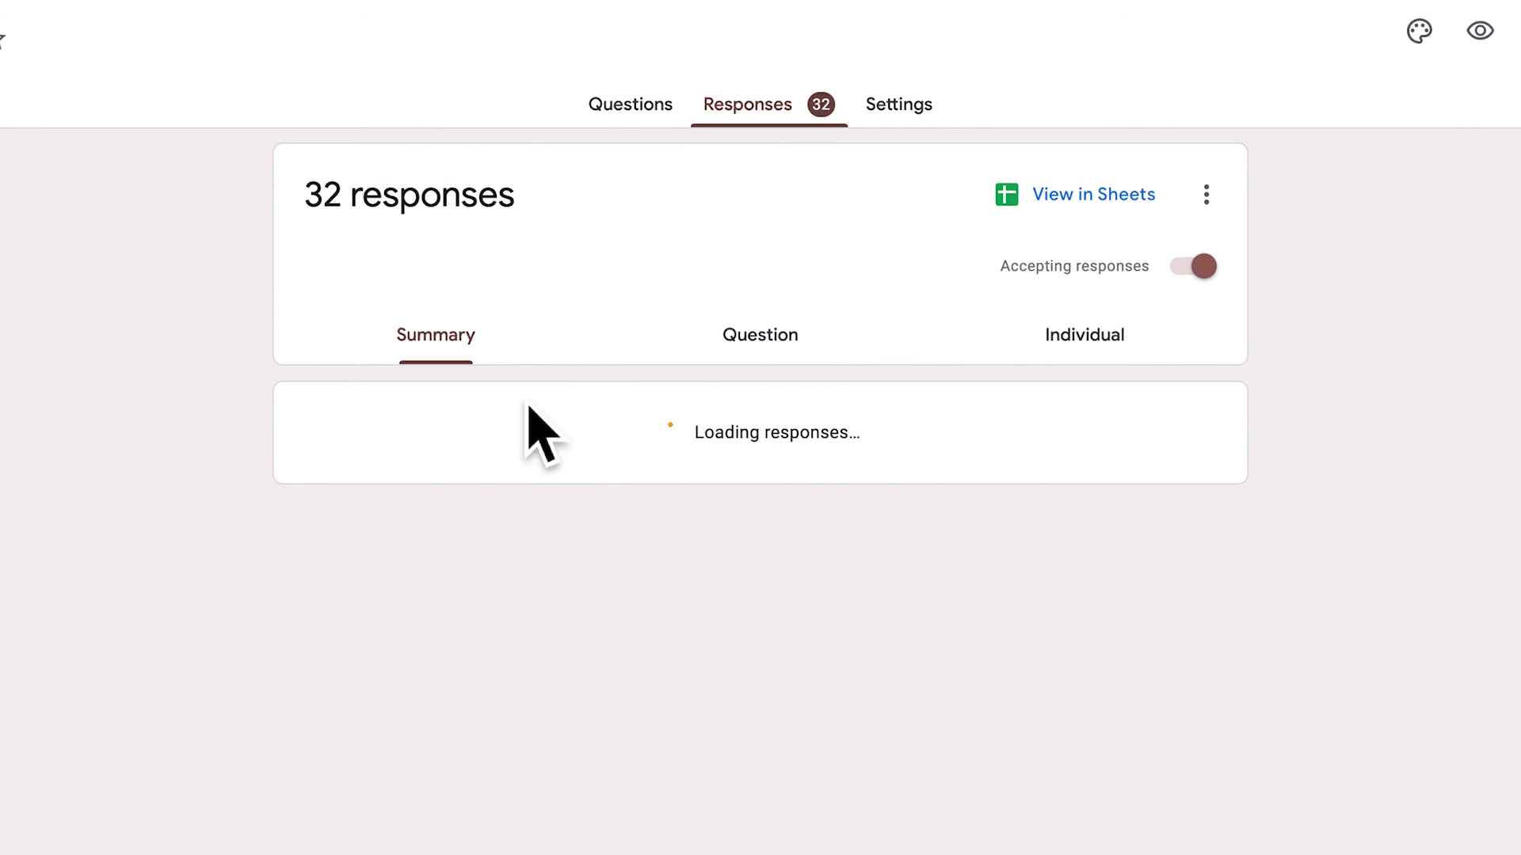
pyautogui.scroll(-10, 612, 713)
pyautogui.scroll(10, 621, 730)
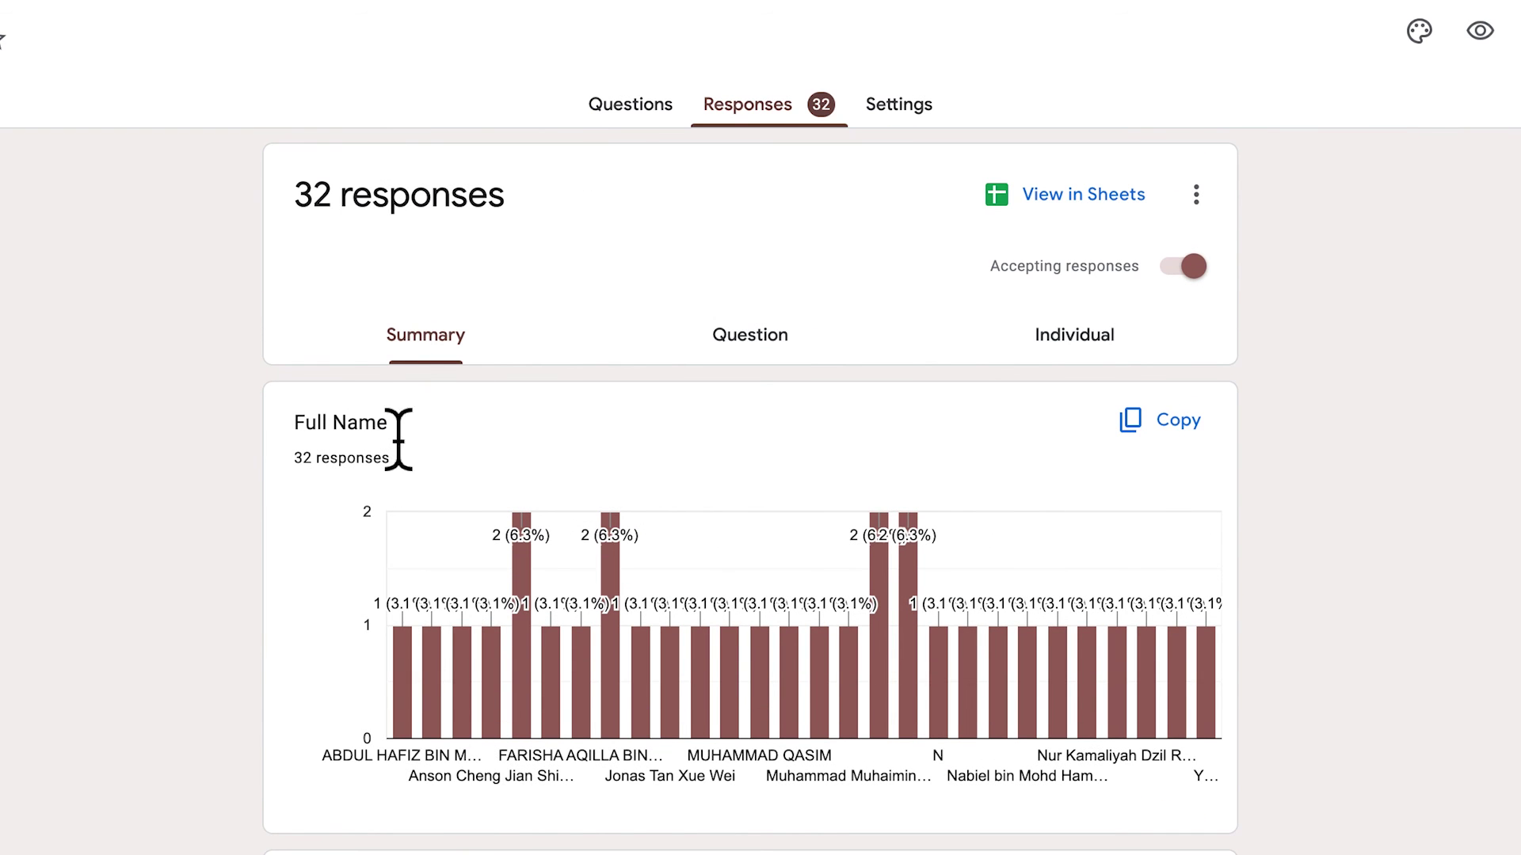
pyautogui.click(749, 339)
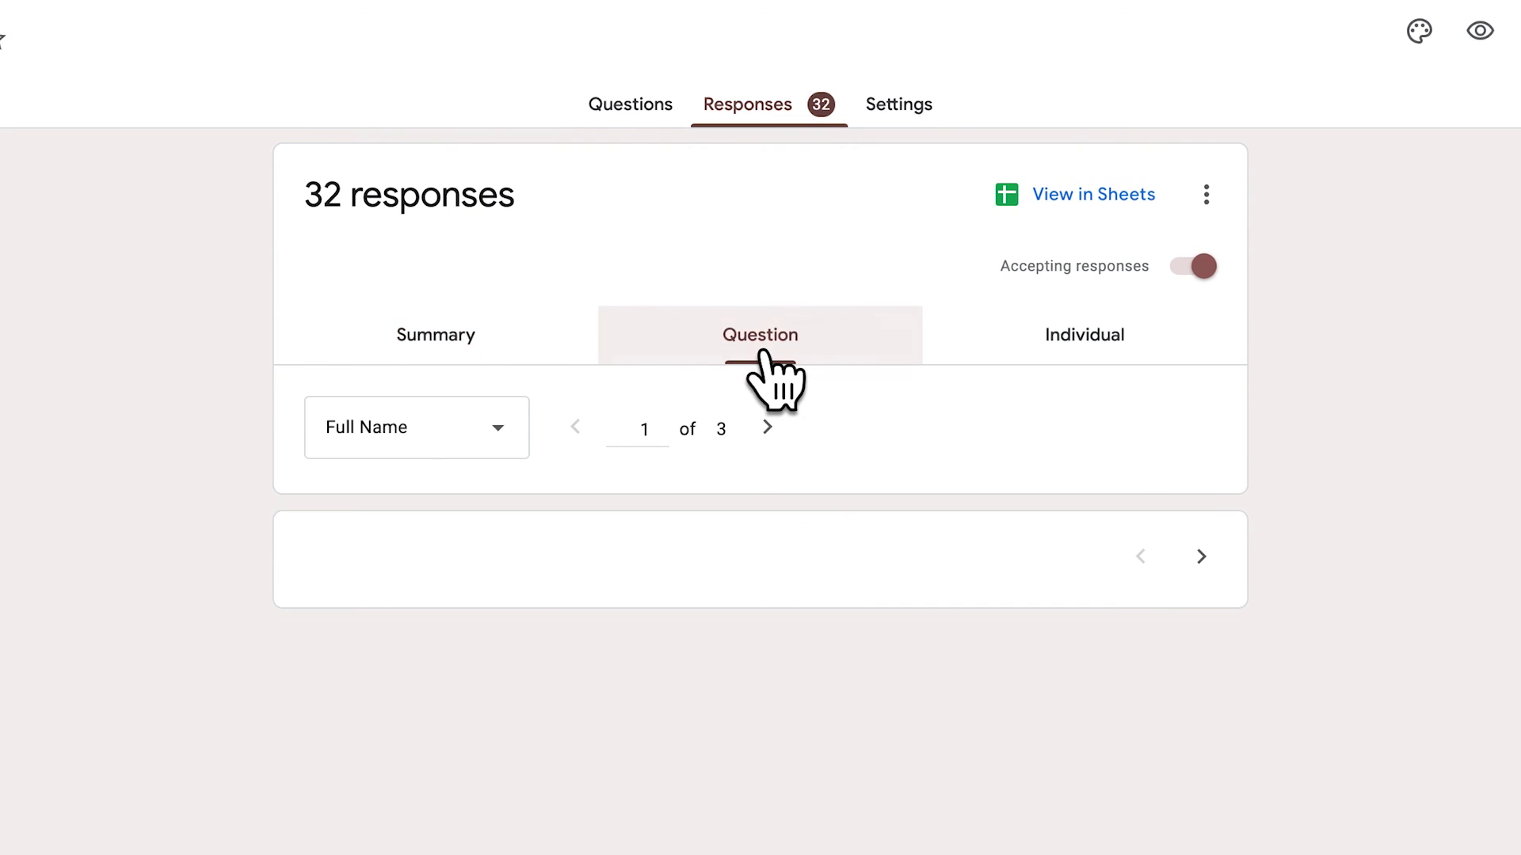
pyautogui.scroll(-20, 689, 689)
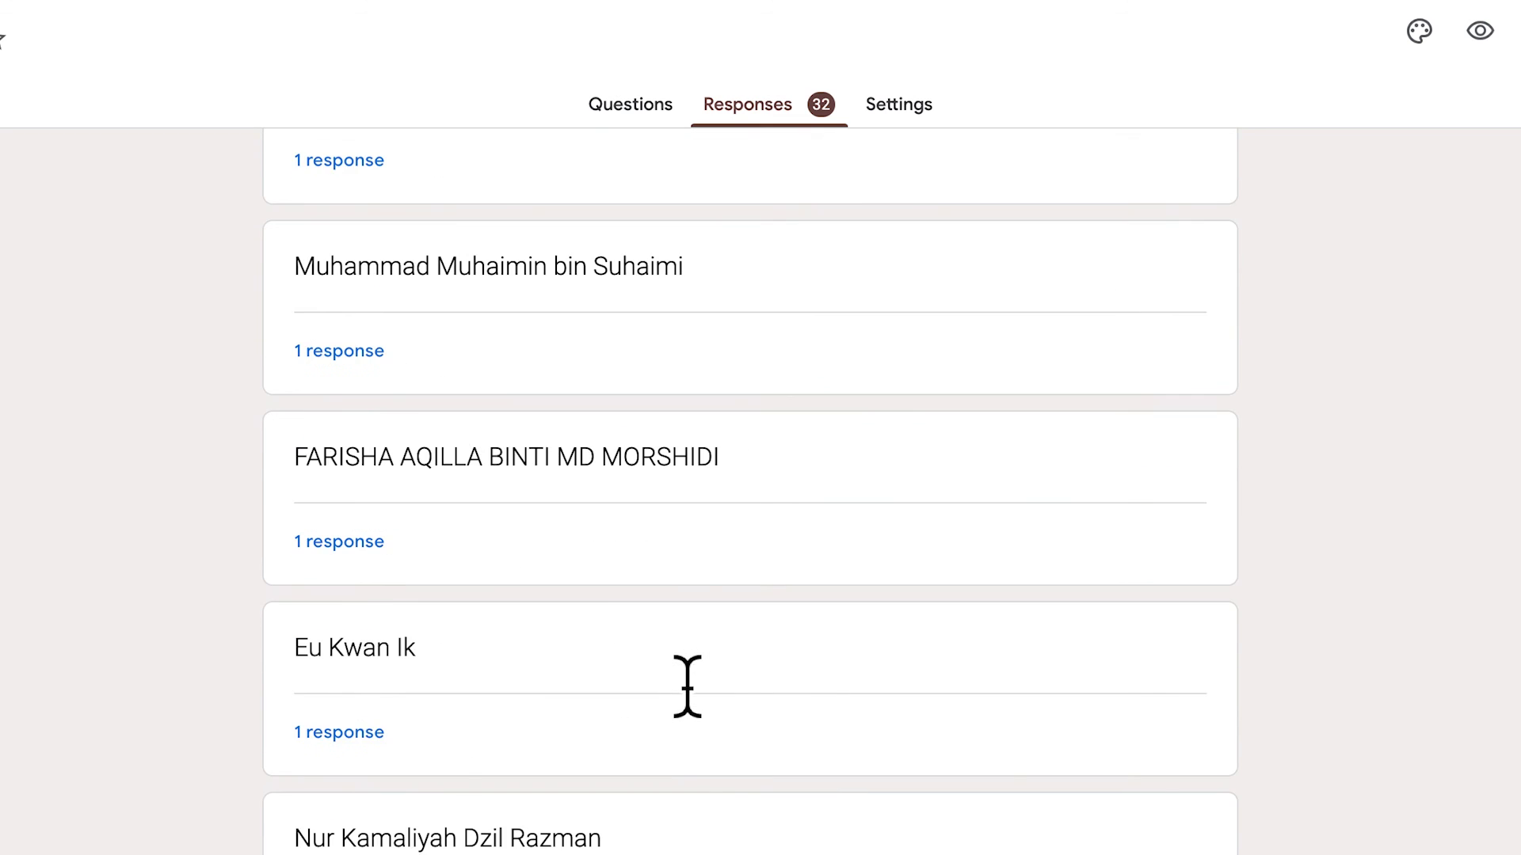
pyautogui.scroll(20, 688, 686)
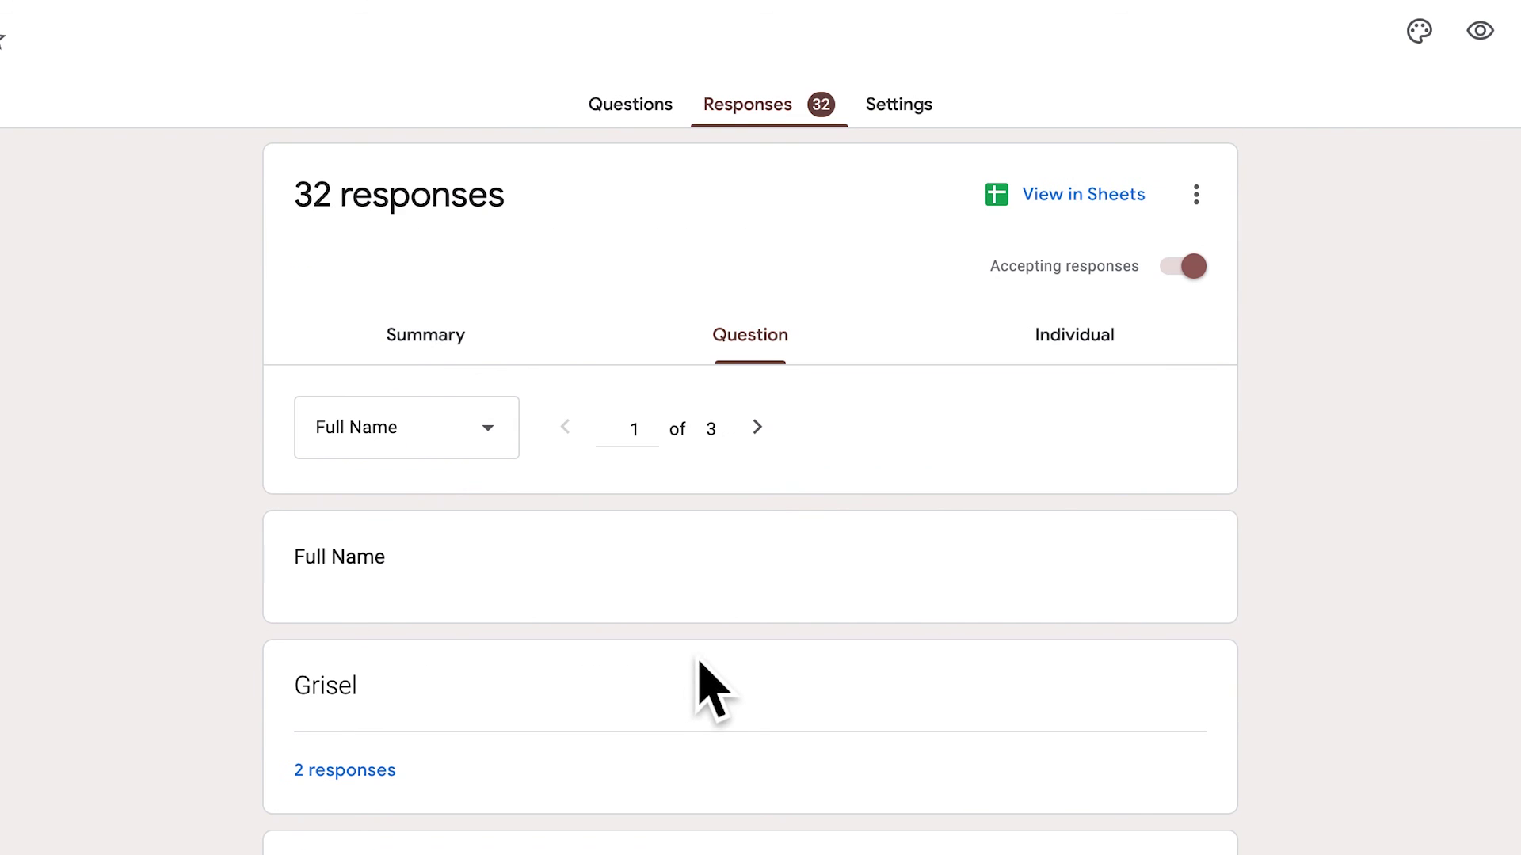
# View the Guest Registration responses individually, reading the first and paging forward to response 4.
pyautogui.click(1079, 350)
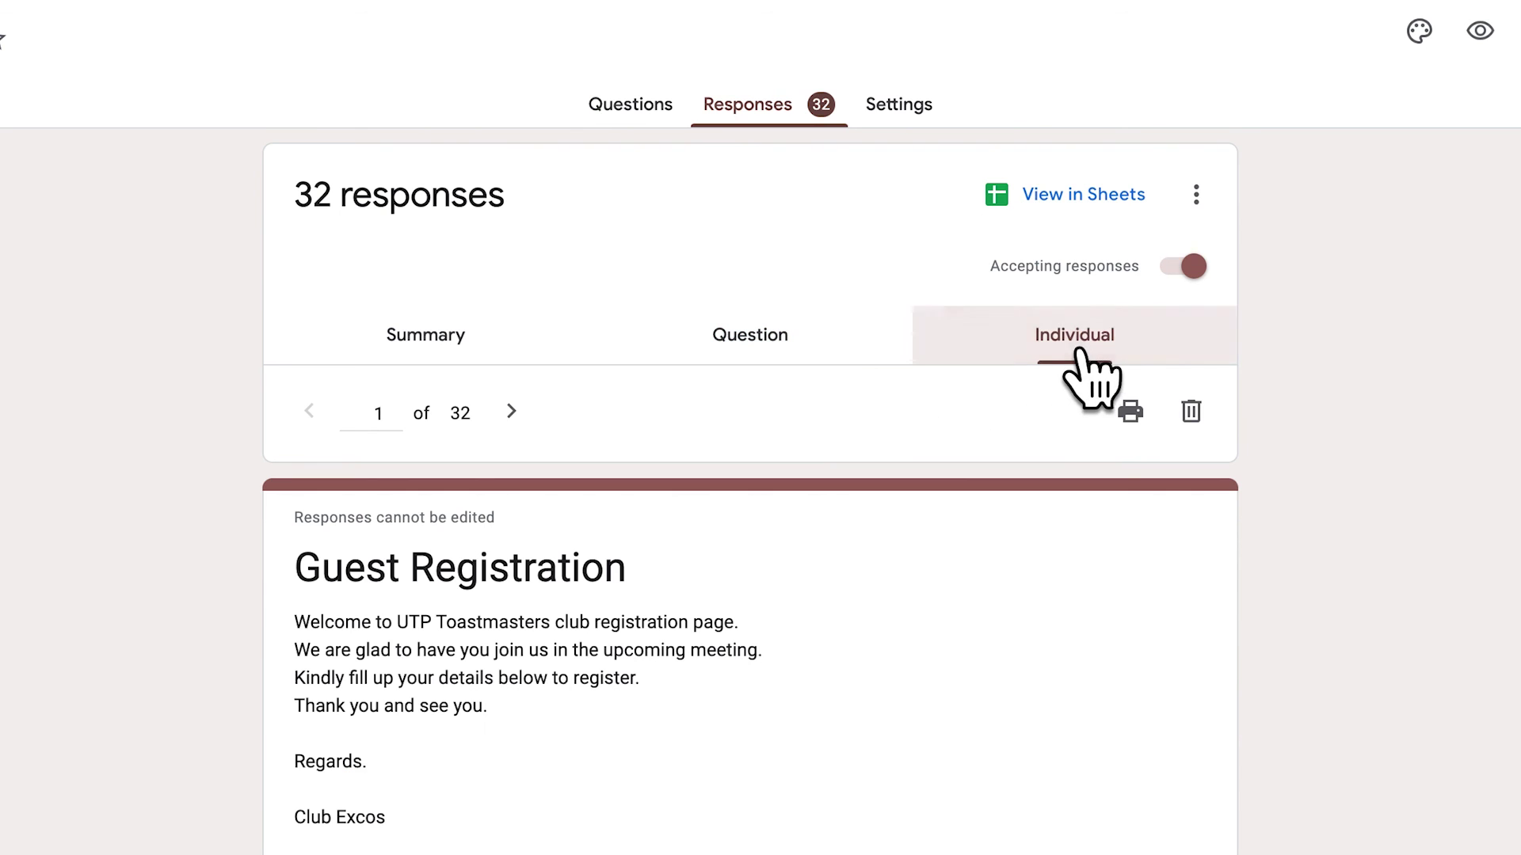
pyautogui.scroll(-5, 546, 634)
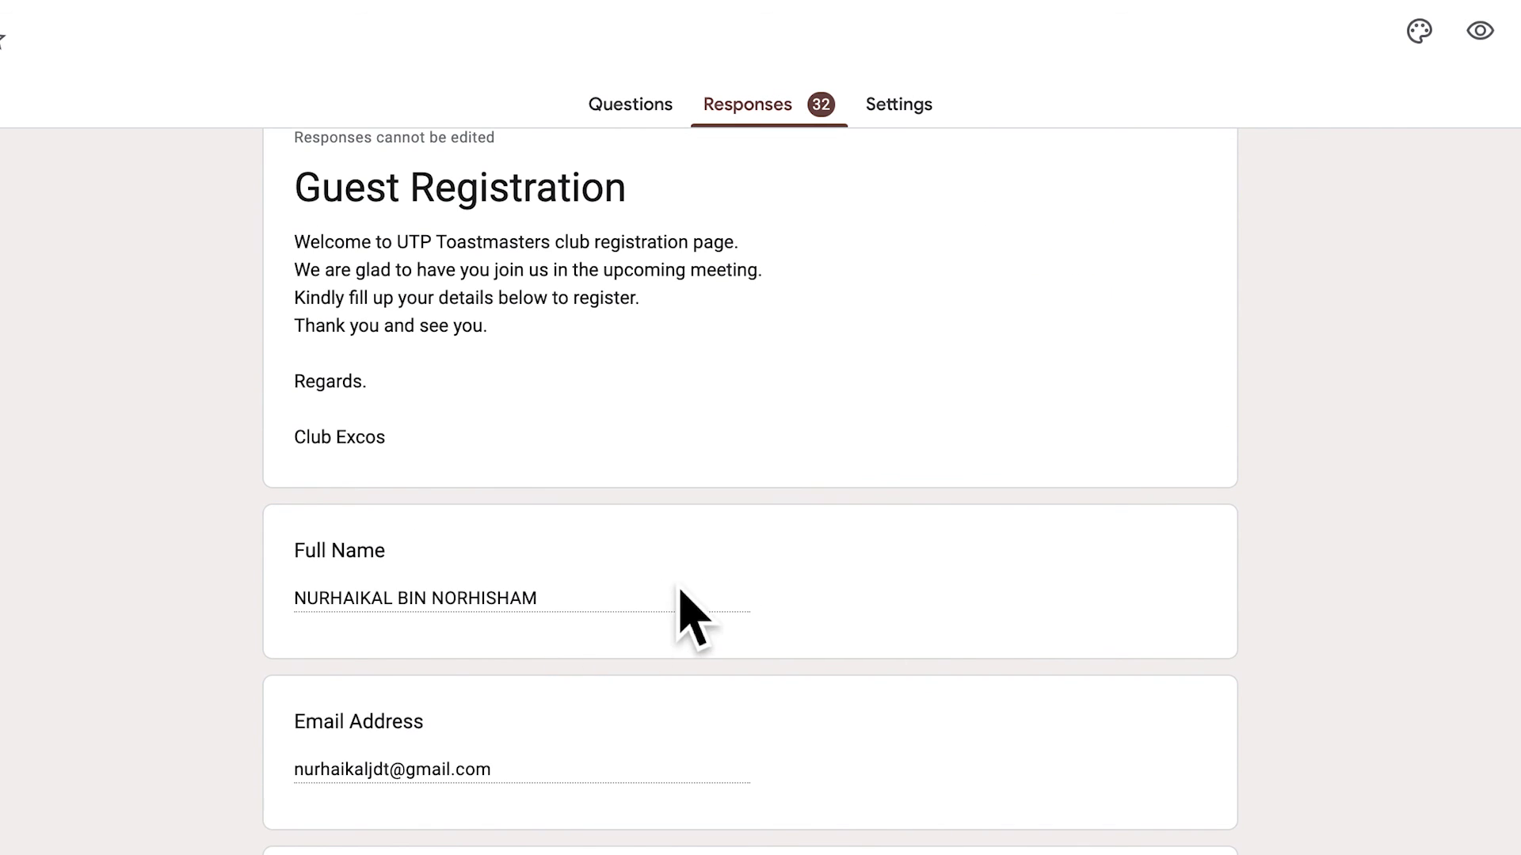
pyautogui.scroll(5, 689, 602)
pyautogui.click(543, 444)
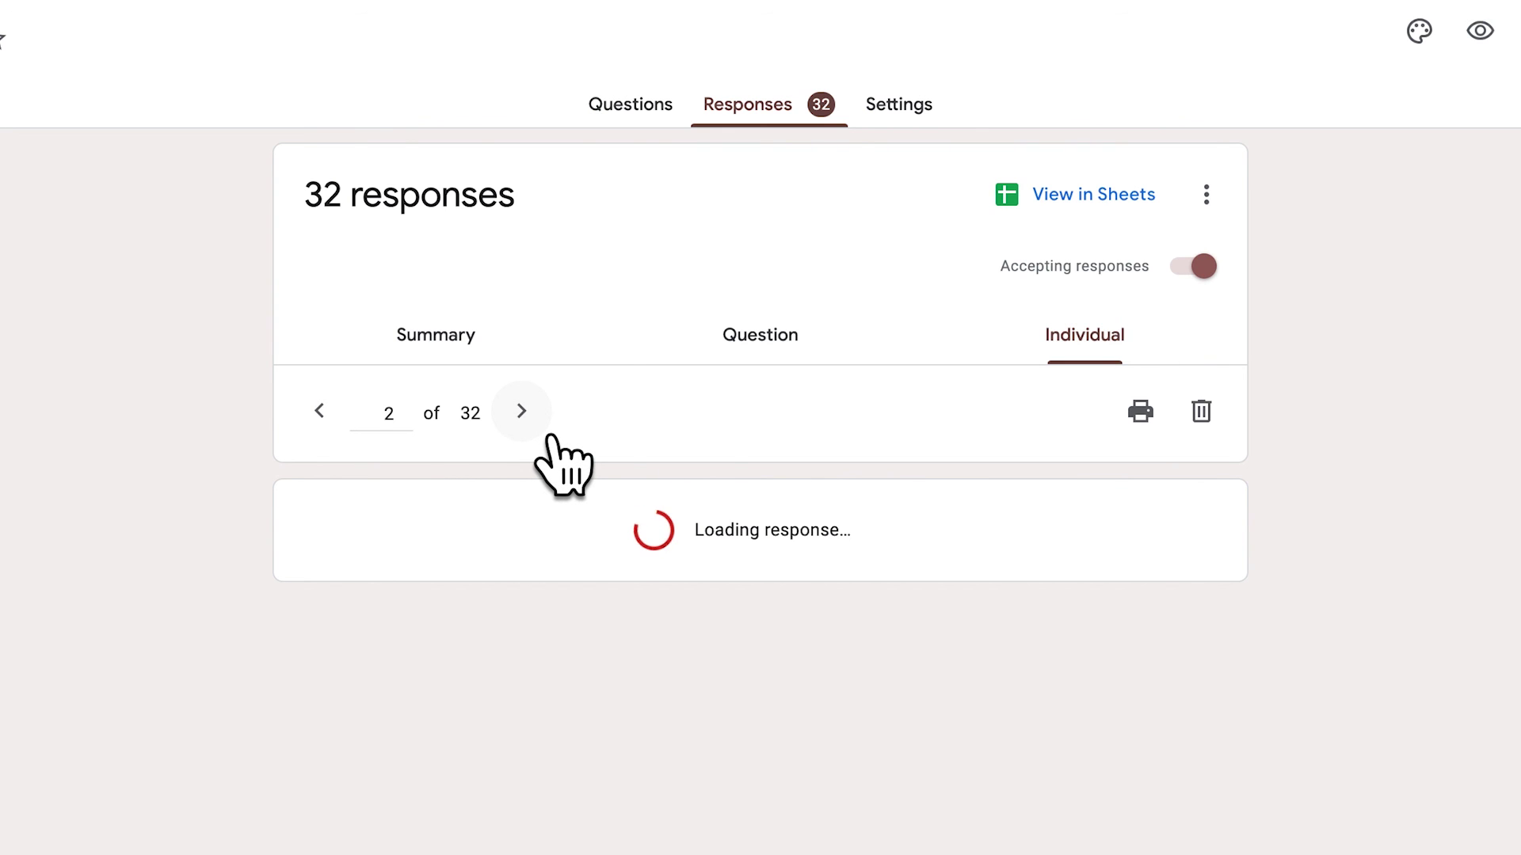
pyautogui.click(547, 437)
pyautogui.click(547, 438)
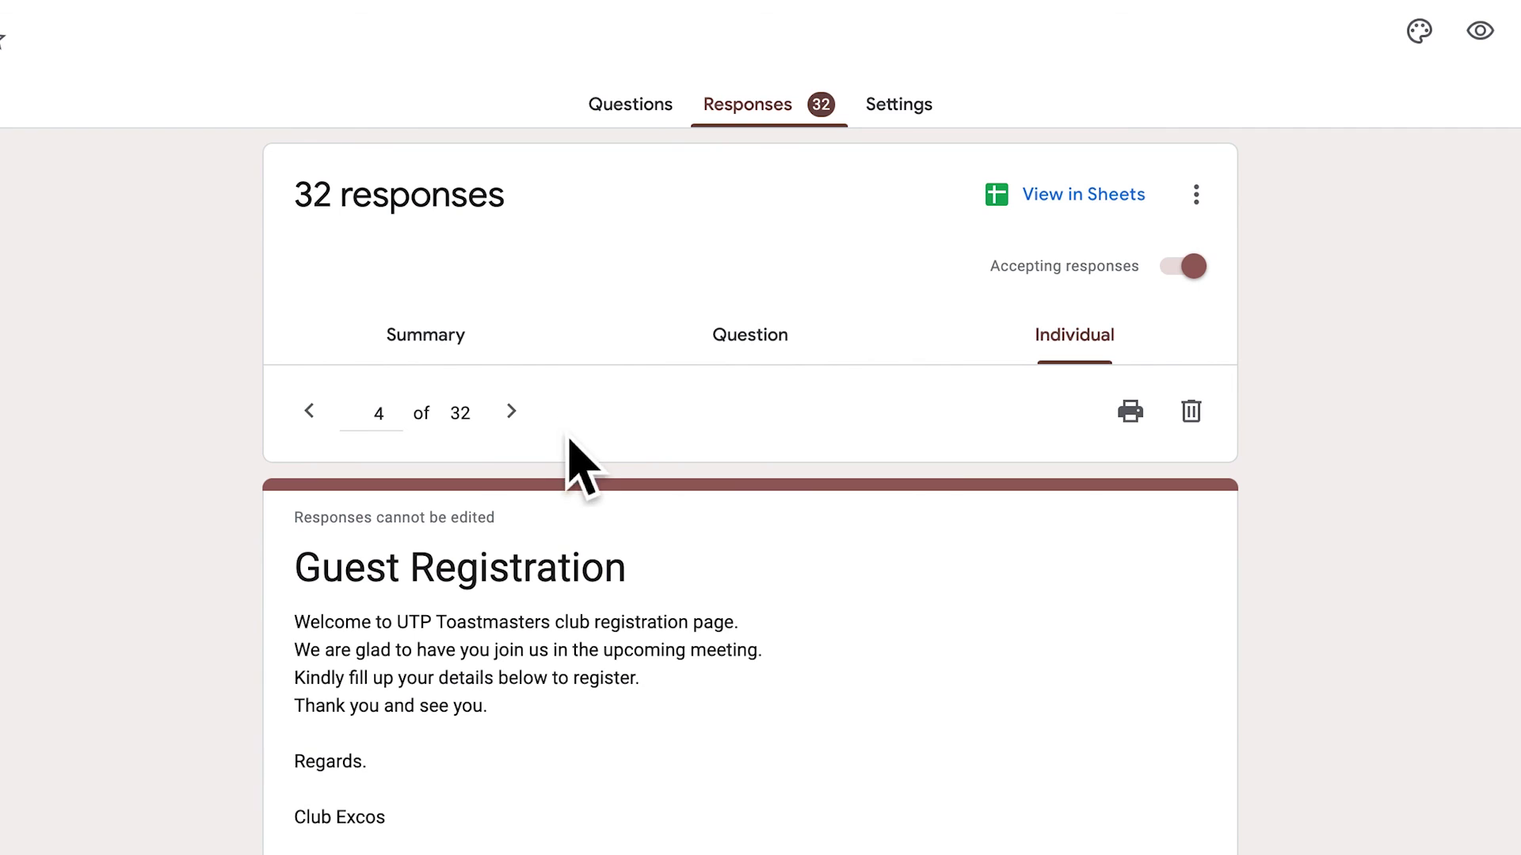
# Open the spreadsheet linked to the Guest Registration form's responses.
pyautogui.click(1091, 224)
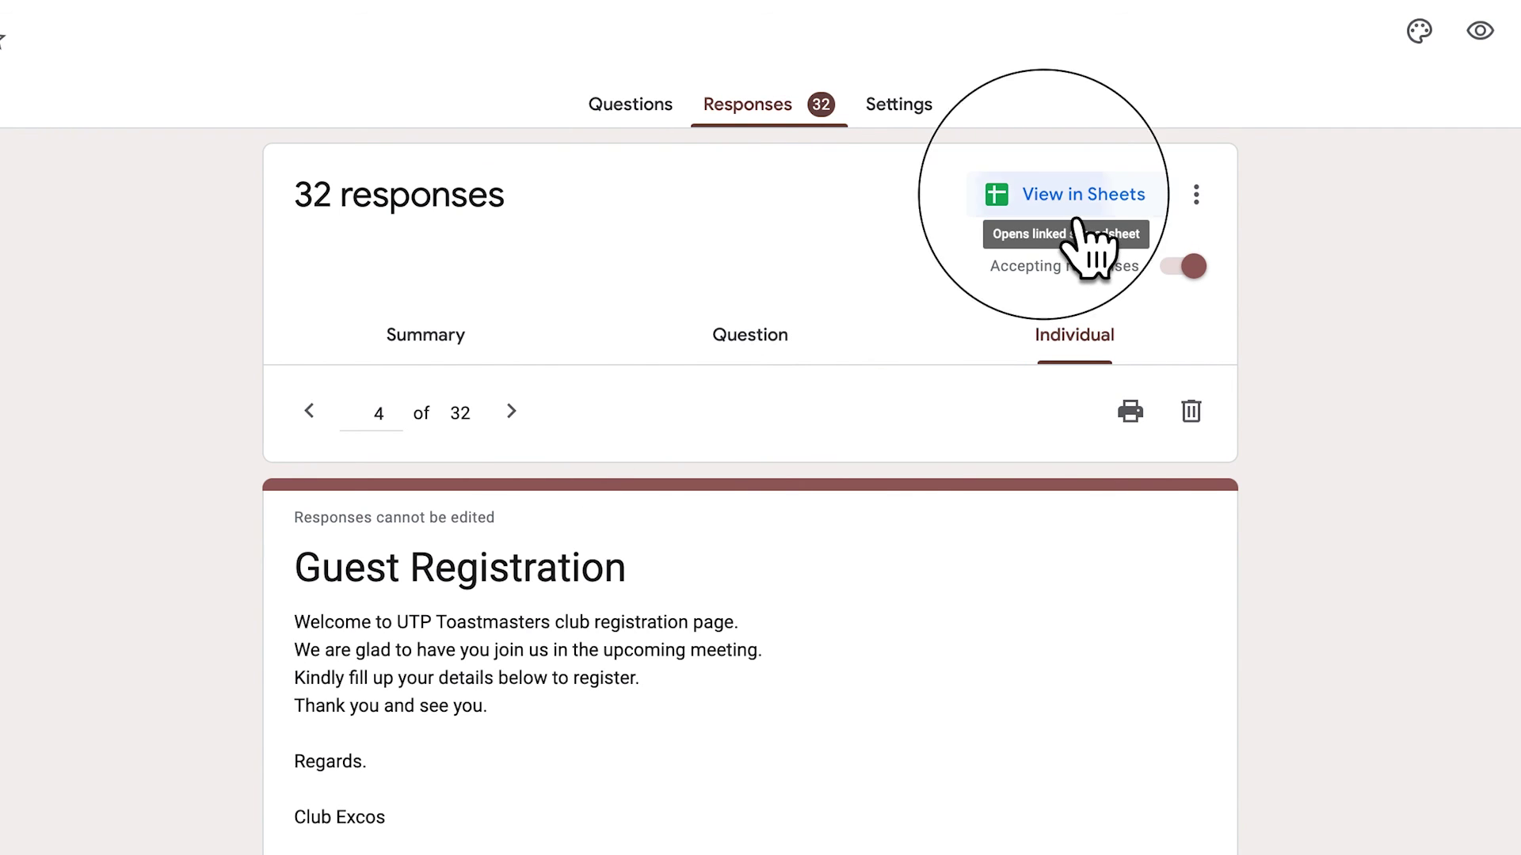